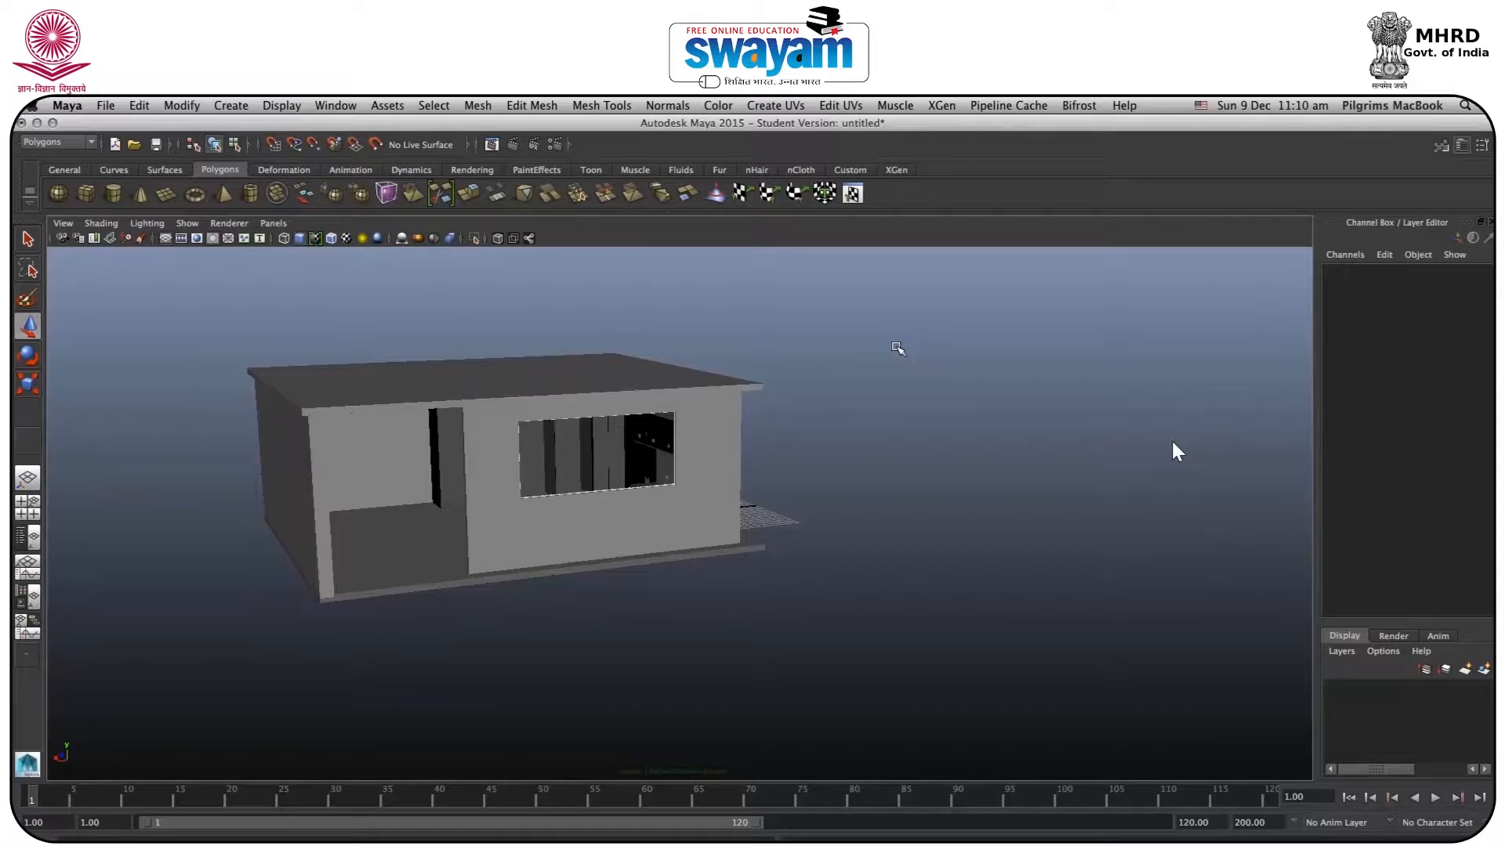
Step: Open the render settings and set the renderer to mental ray
click(555, 145)
drag(973, 272, 826, 239)
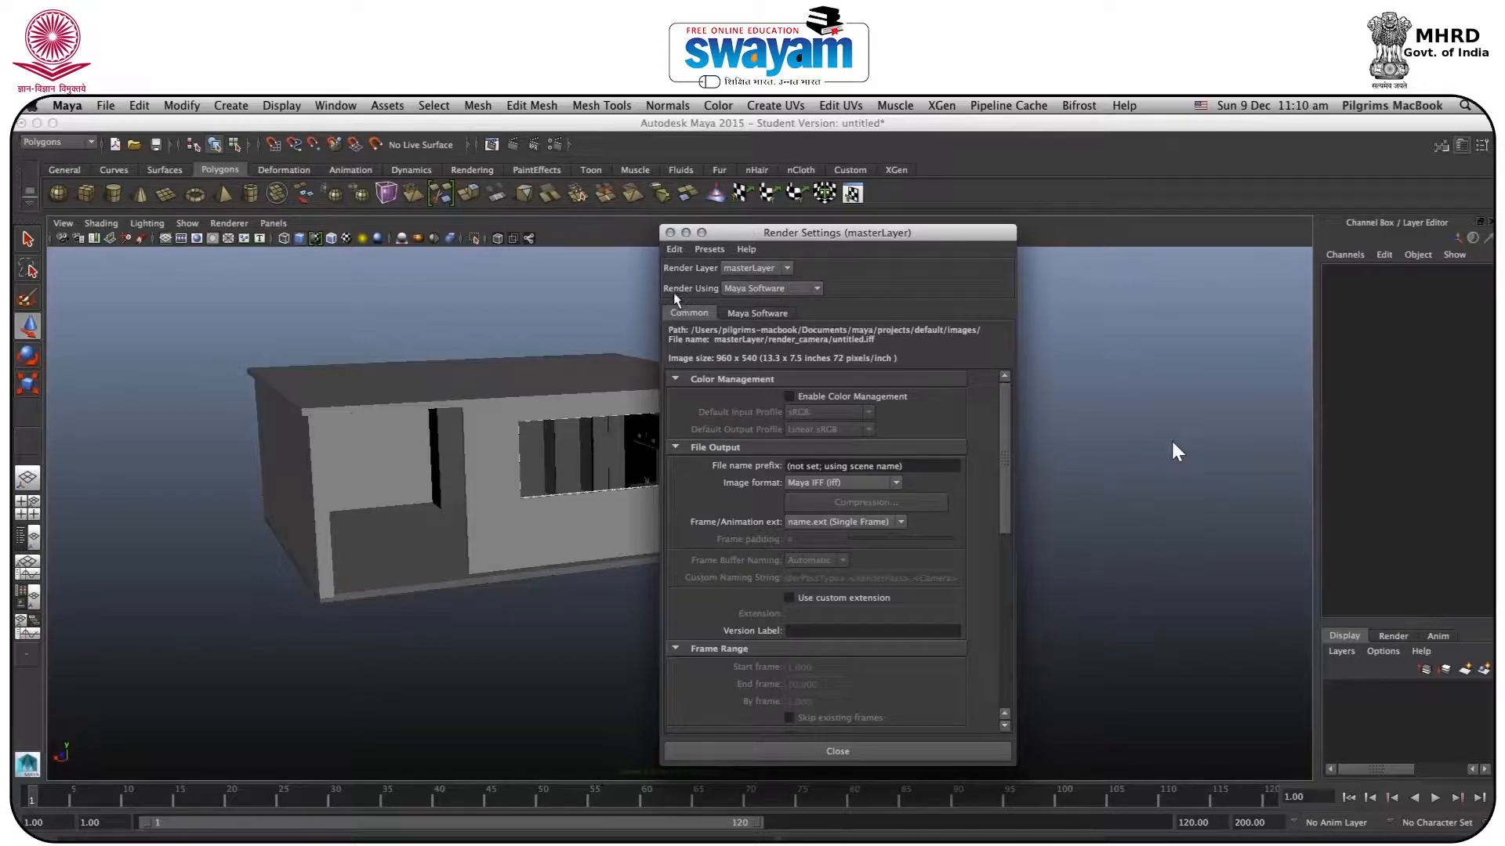
click(741, 291)
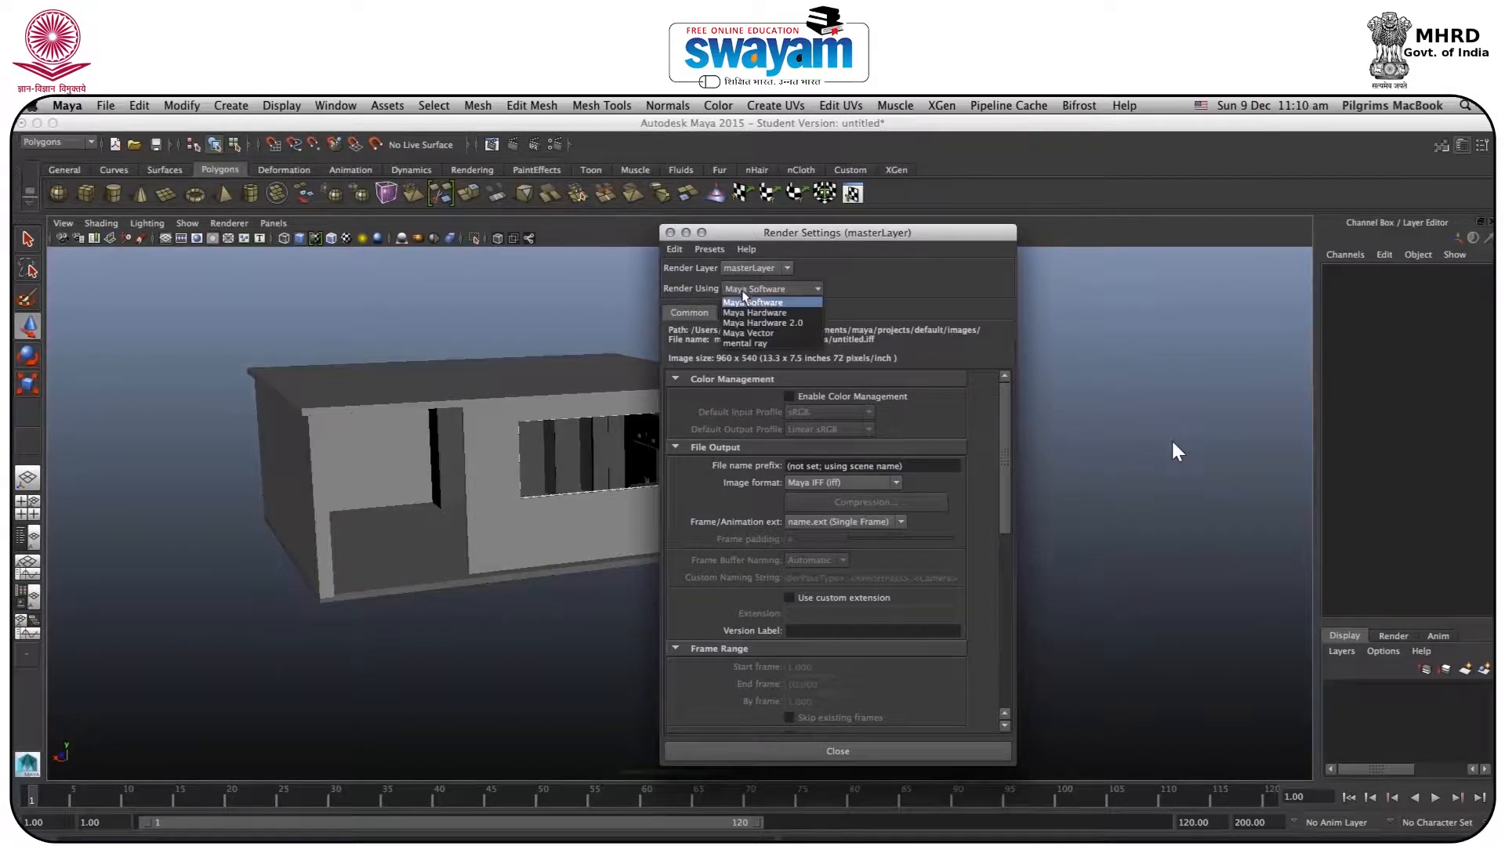
click(749, 344)
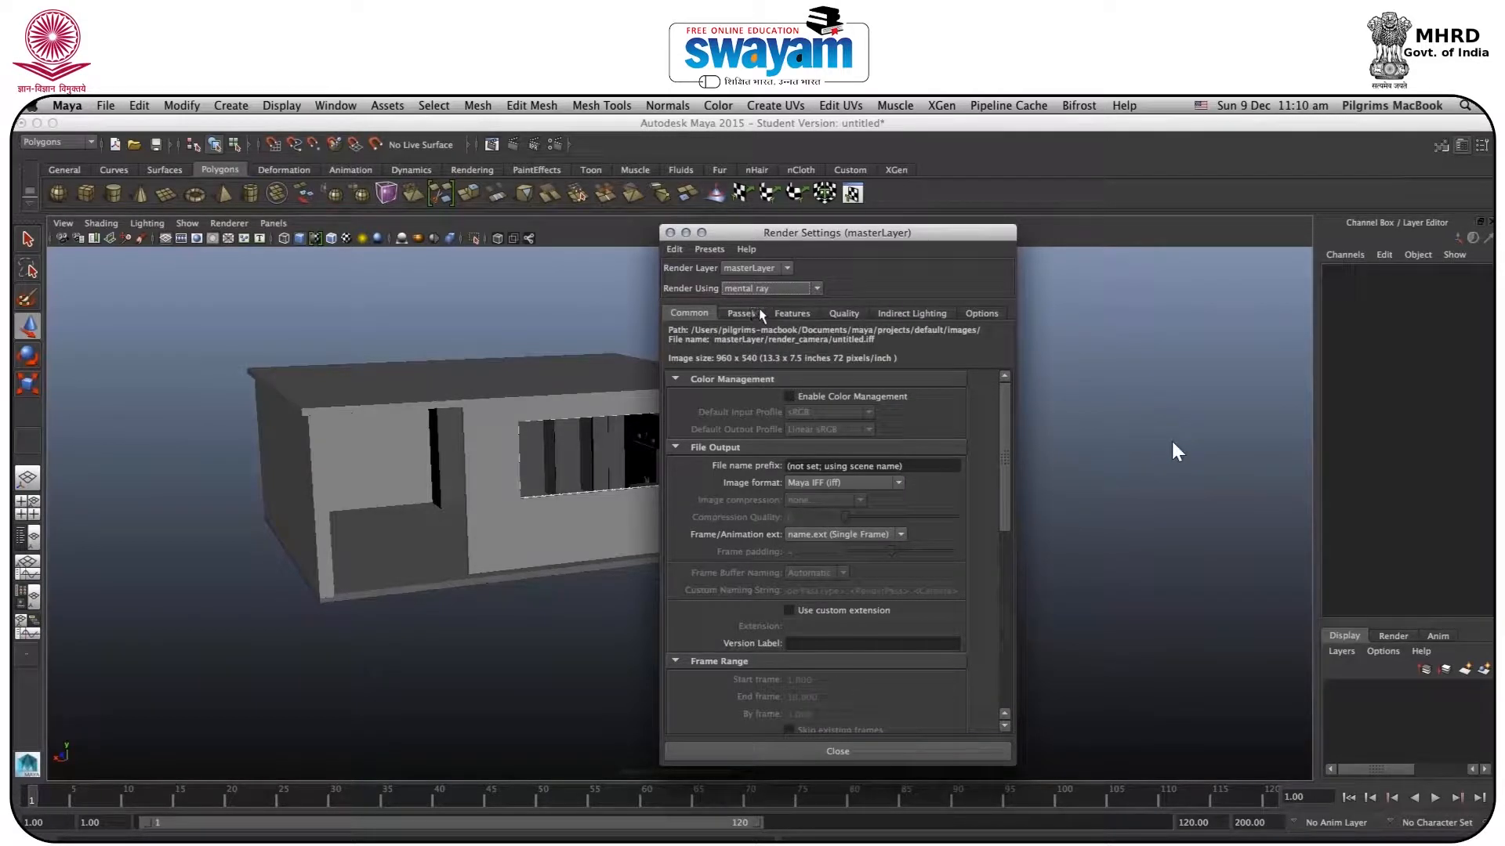
Step: Look through mental ray's Passes, Quality, Indirect Lighting, Options and Features settings and return to the Common settings
click(741, 313)
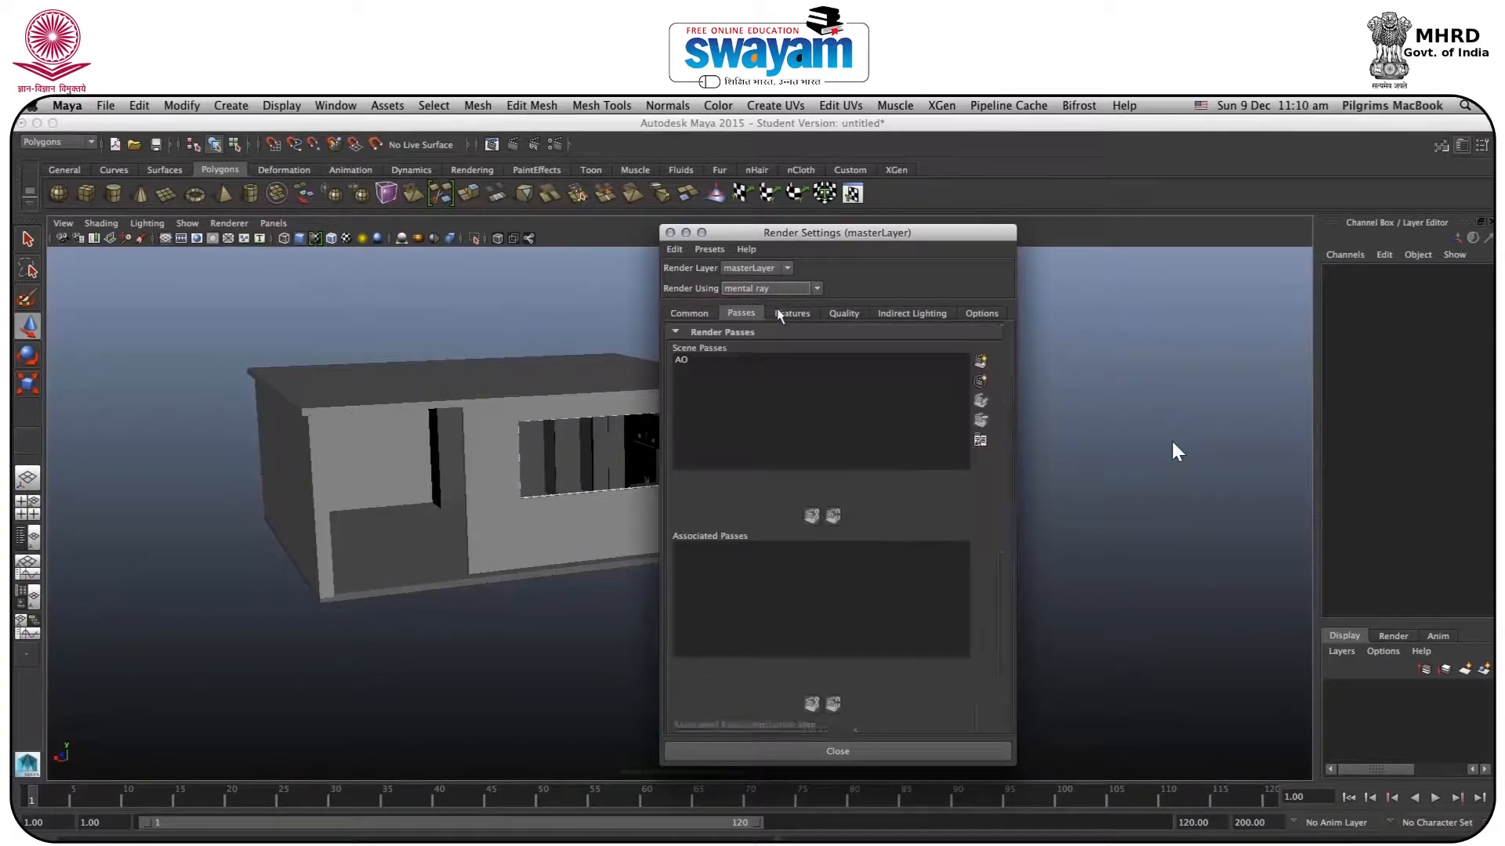
click(837, 312)
click(901, 313)
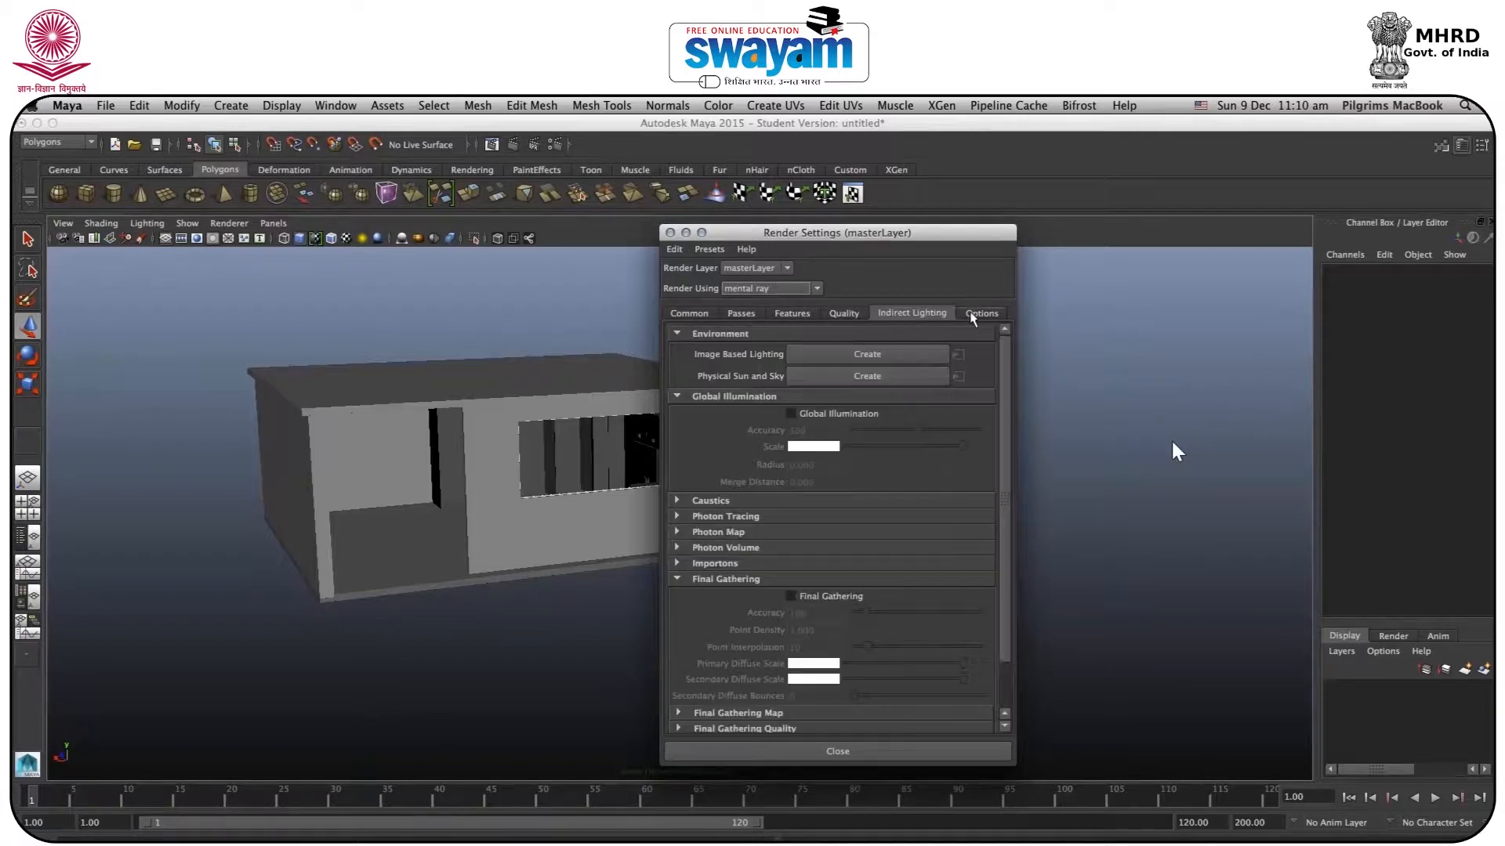
click(974, 312)
click(807, 314)
click(746, 312)
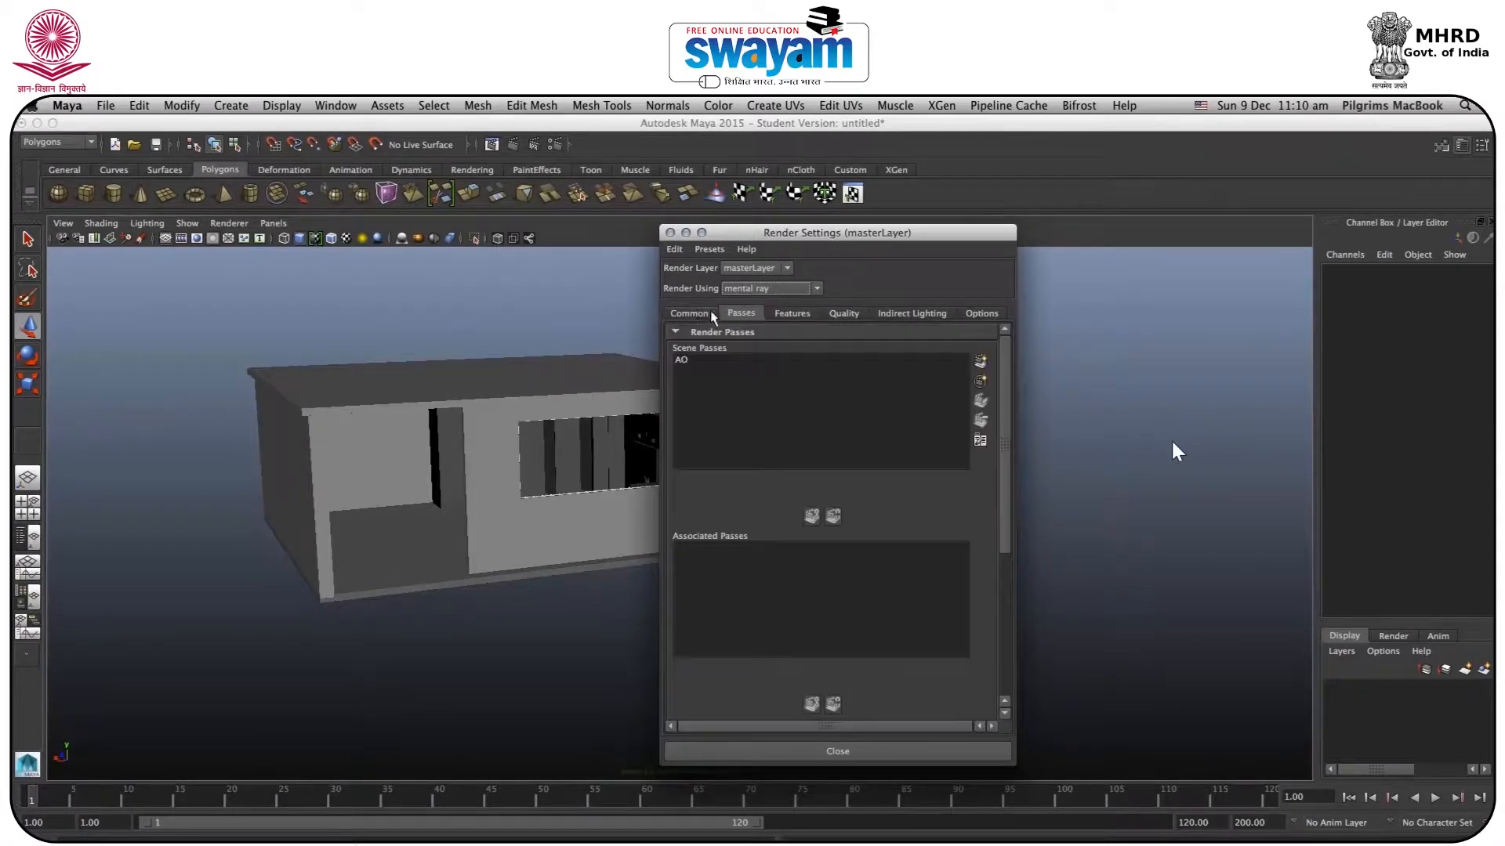
click(702, 313)
Step: Set the renderer back to Maya Software
click(793, 290)
click(758, 307)
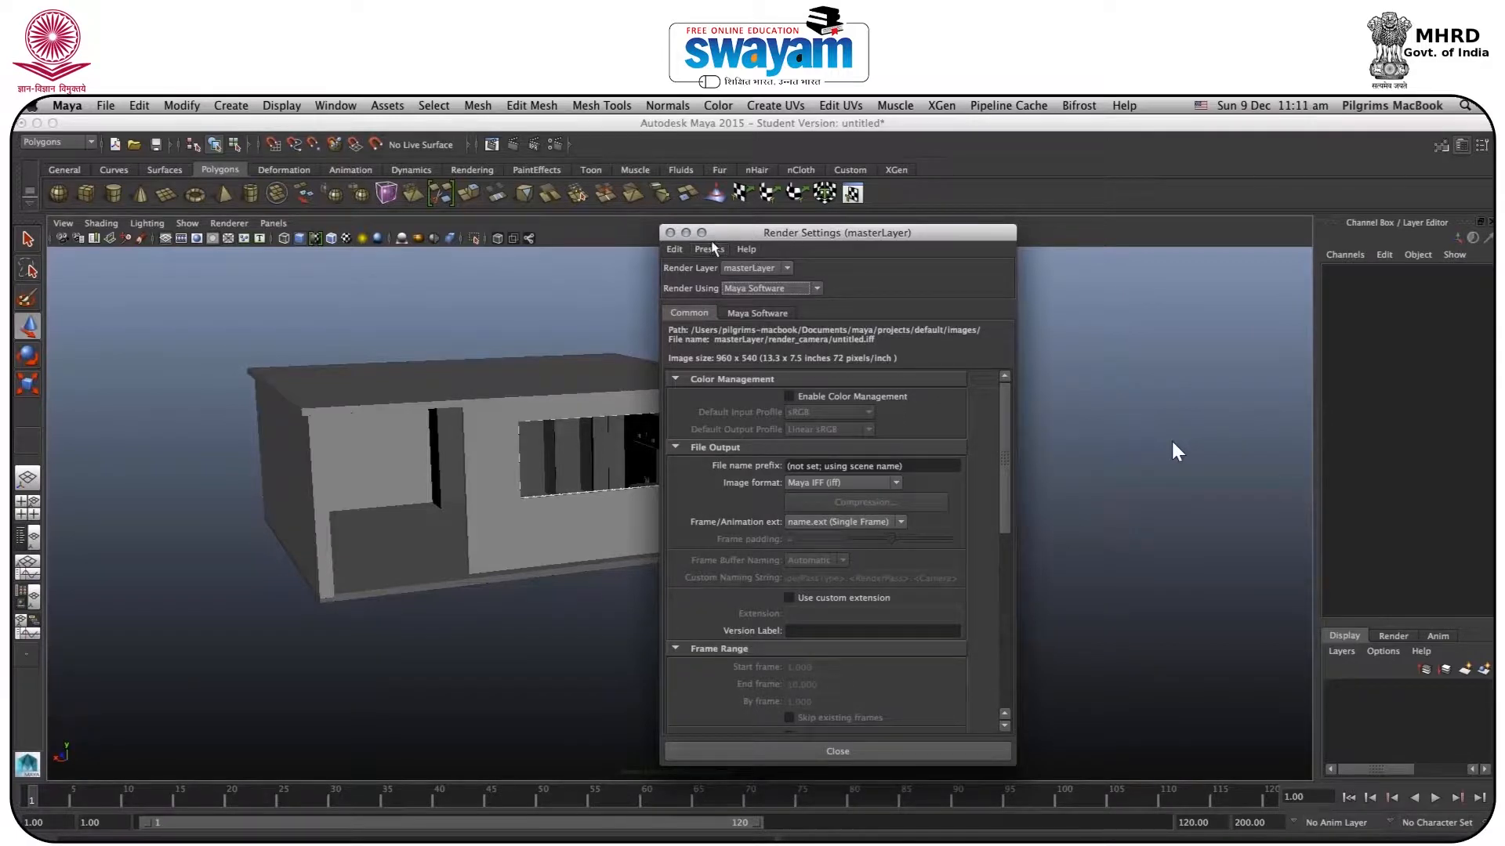
Step: Open the Plug-in Manager and check the load status of the mental ray plug-in Mayatomr.bundle
click(337, 107)
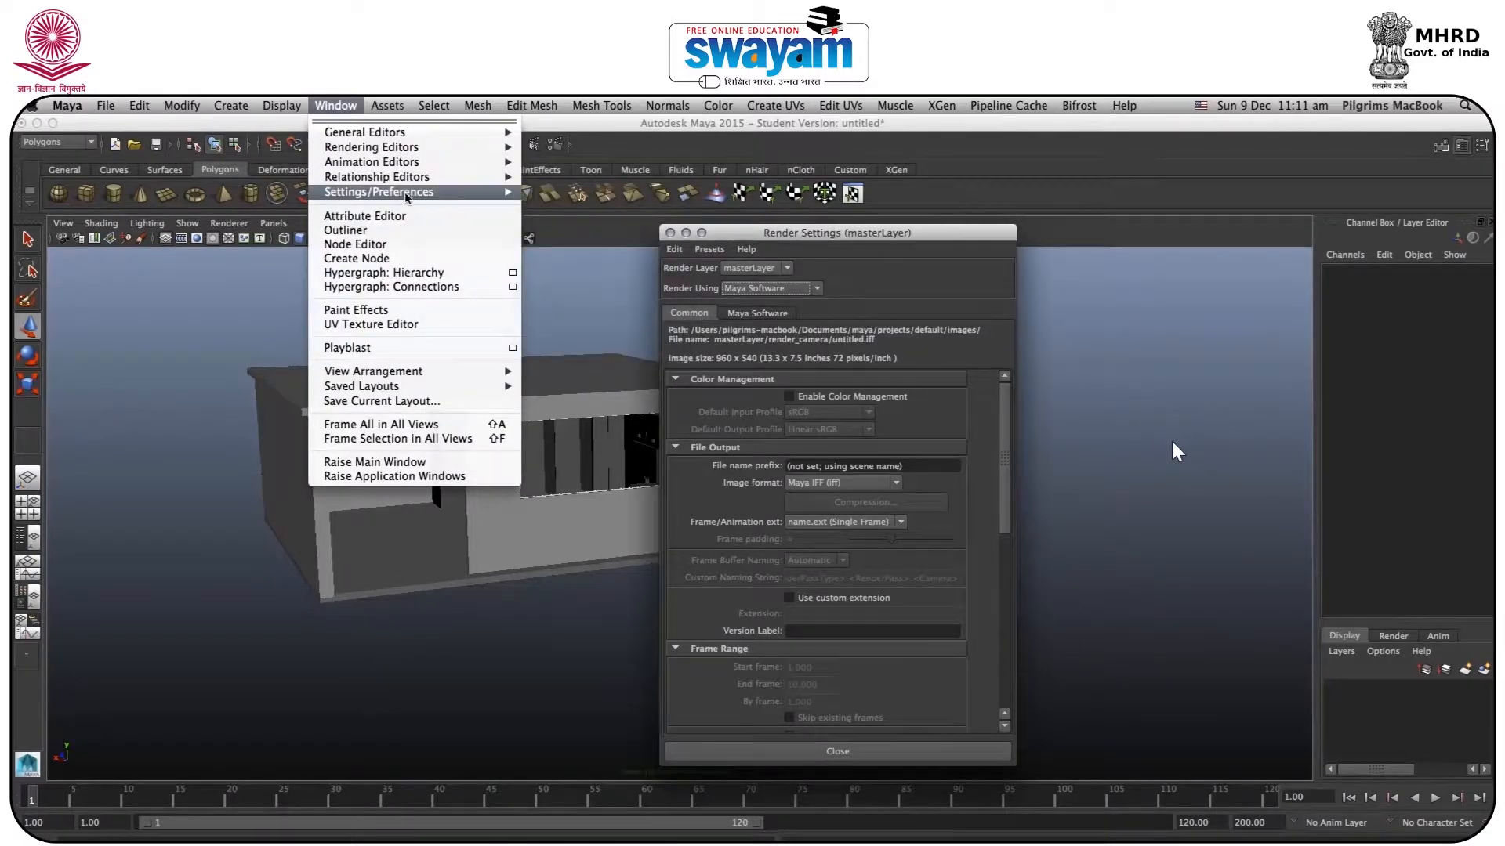
mouse_move(440, 201)
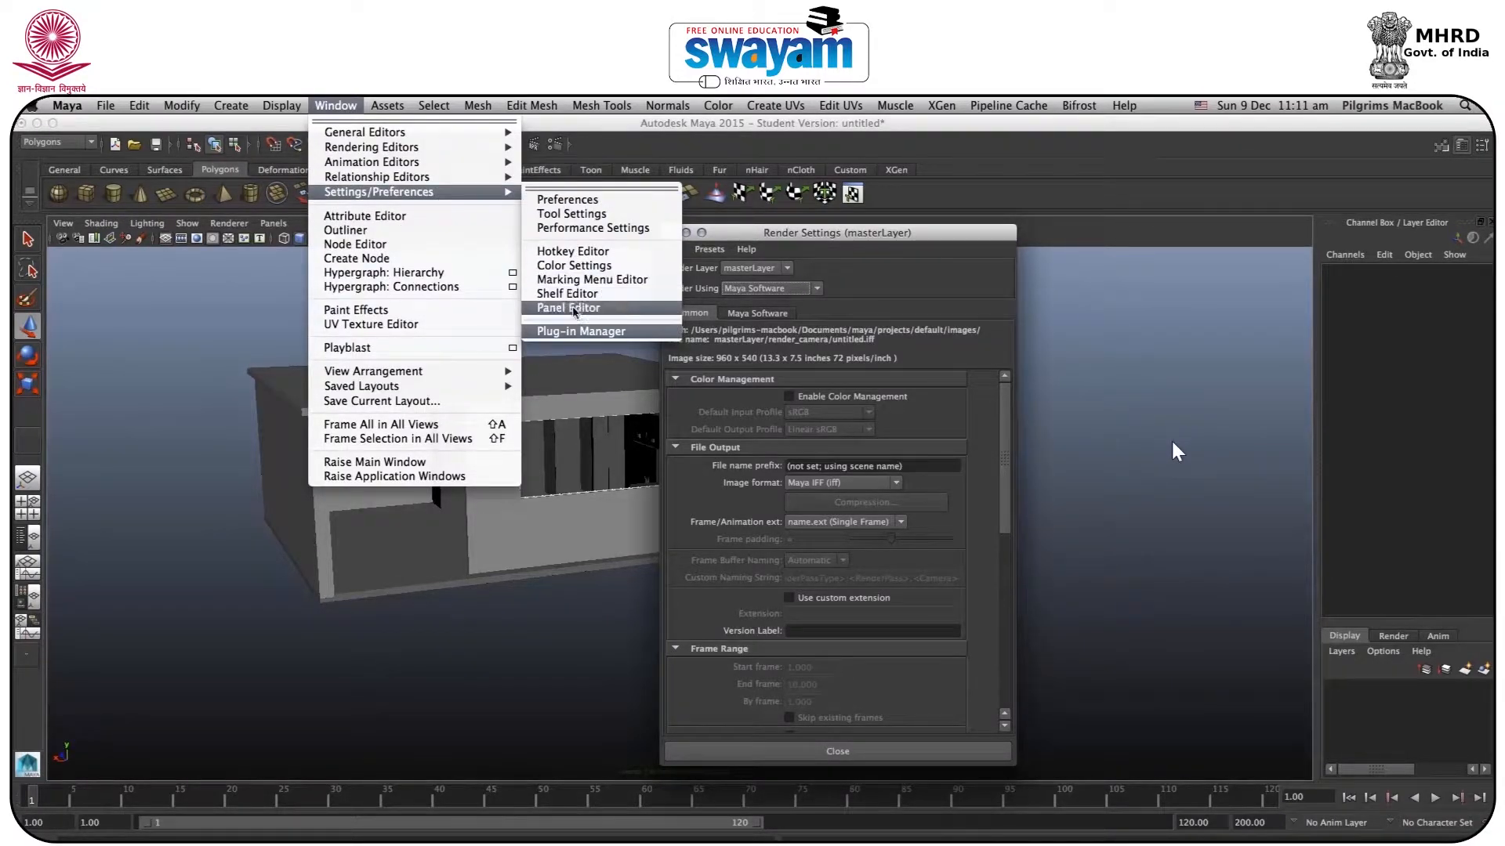
click(574, 329)
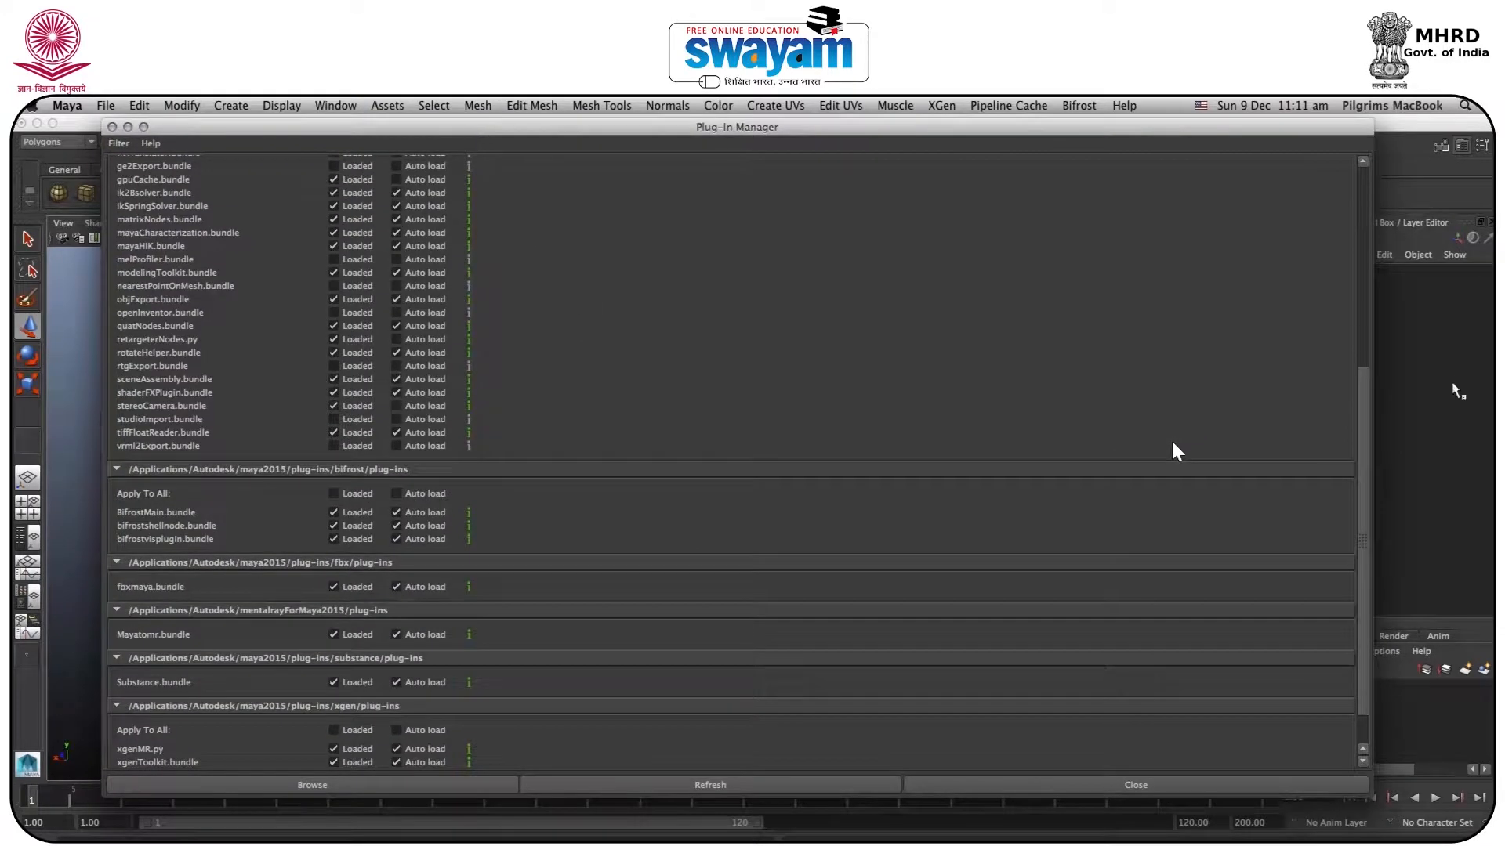
drag(1362, 415, 1357, 254)
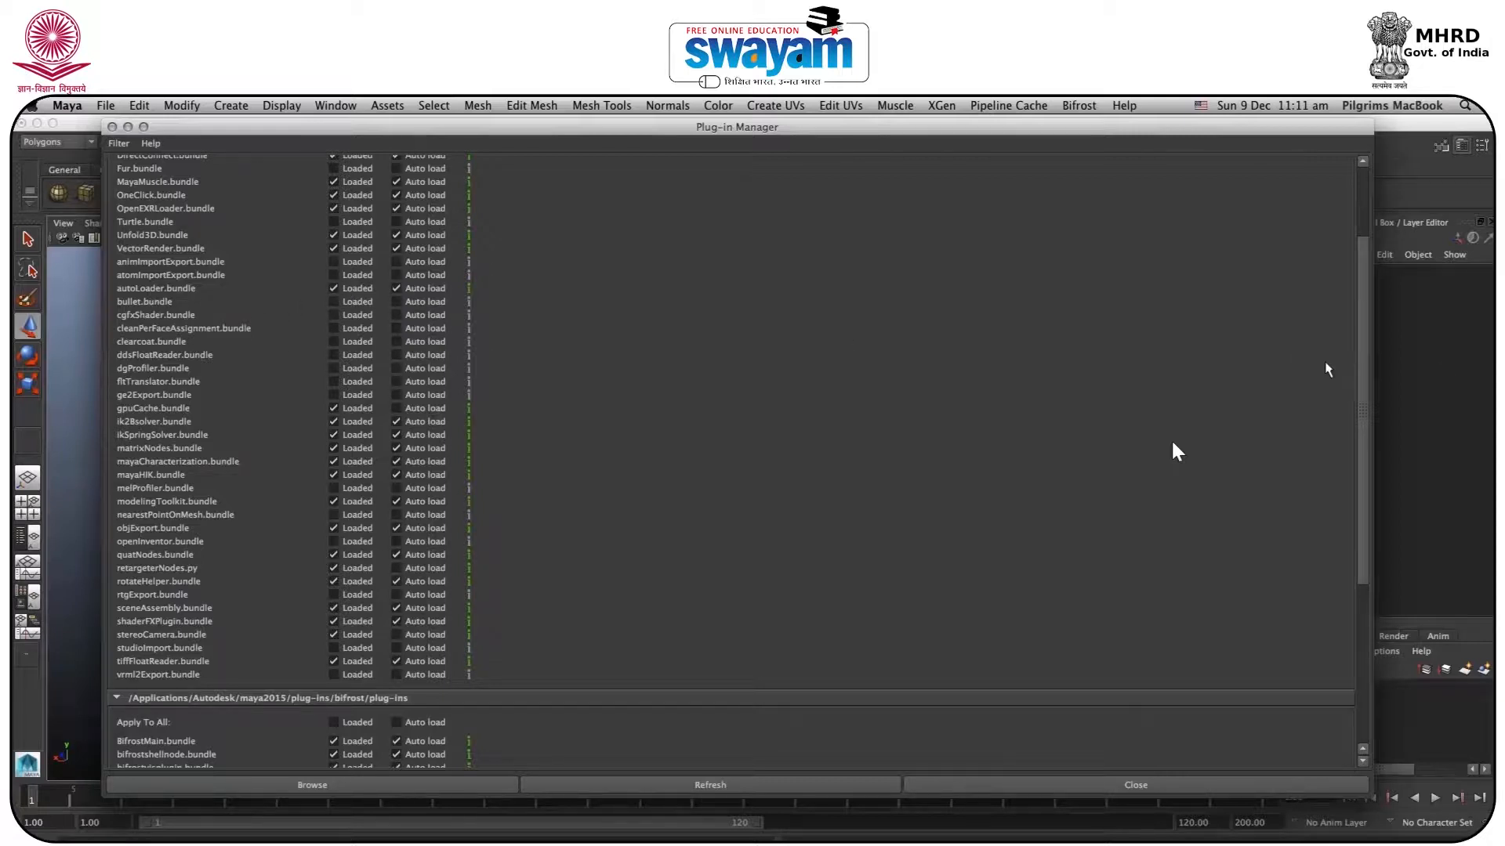
drag(1361, 361, 1356, 516)
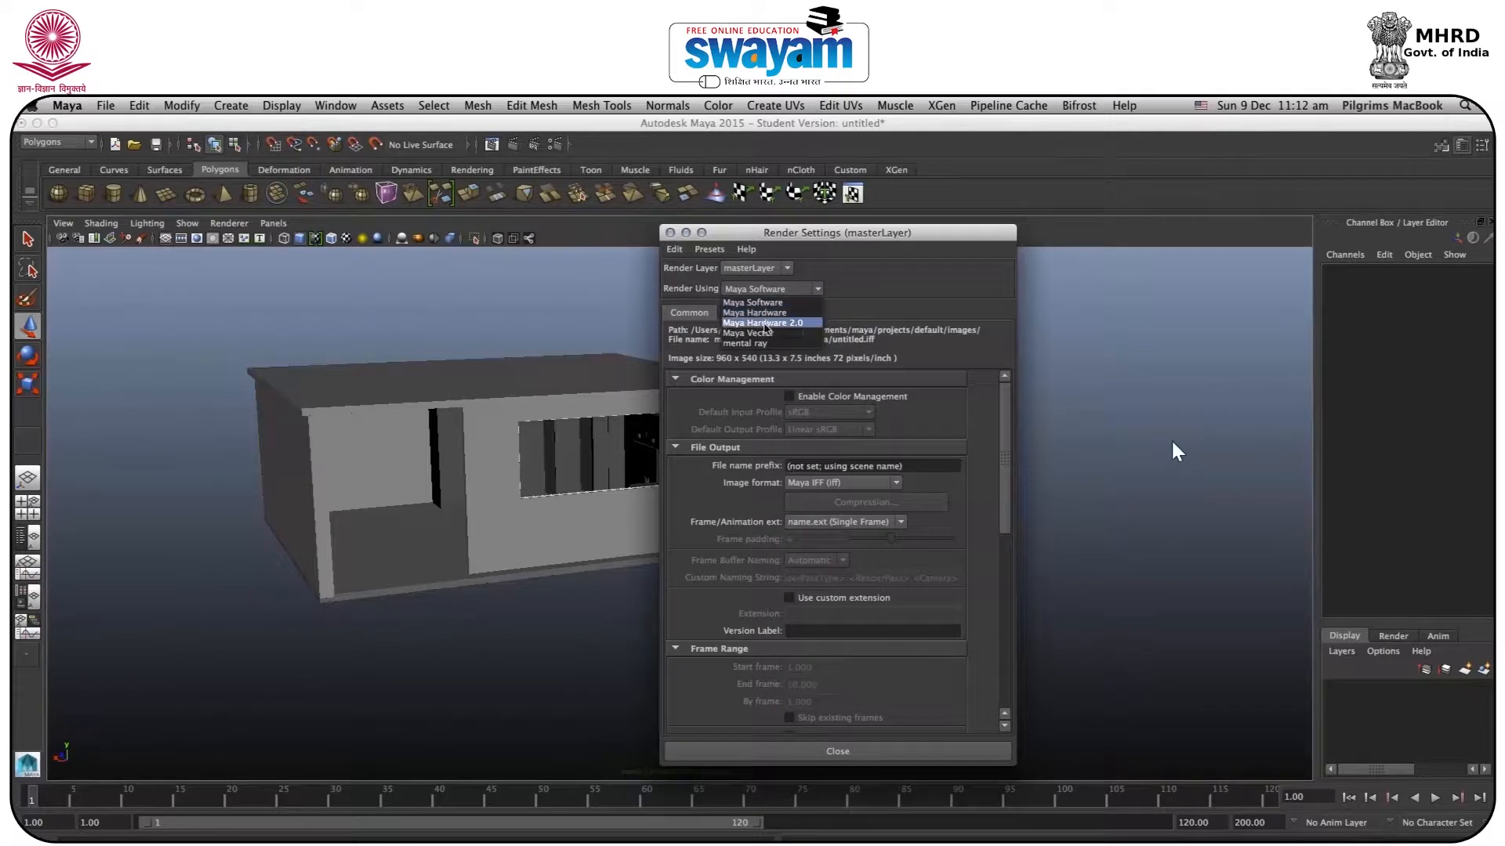
Step: Choose mental ray as the renderer for the master layer
click(761, 344)
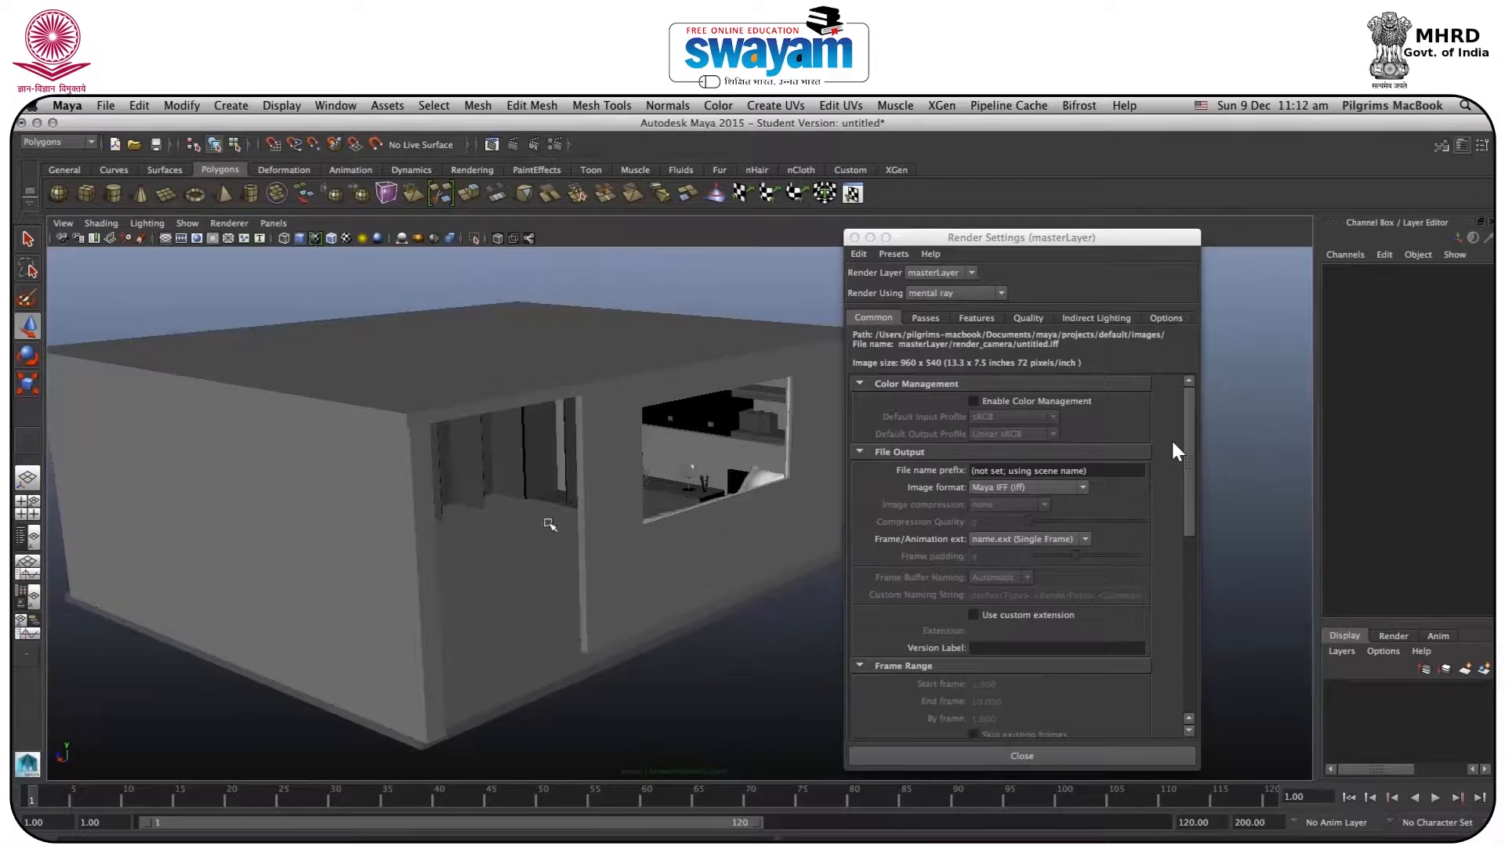
Step: Switch to the four-view layout, show the perspective panel through render_camera, and hide its film gate
alt+drag(548, 521, 493, 554)
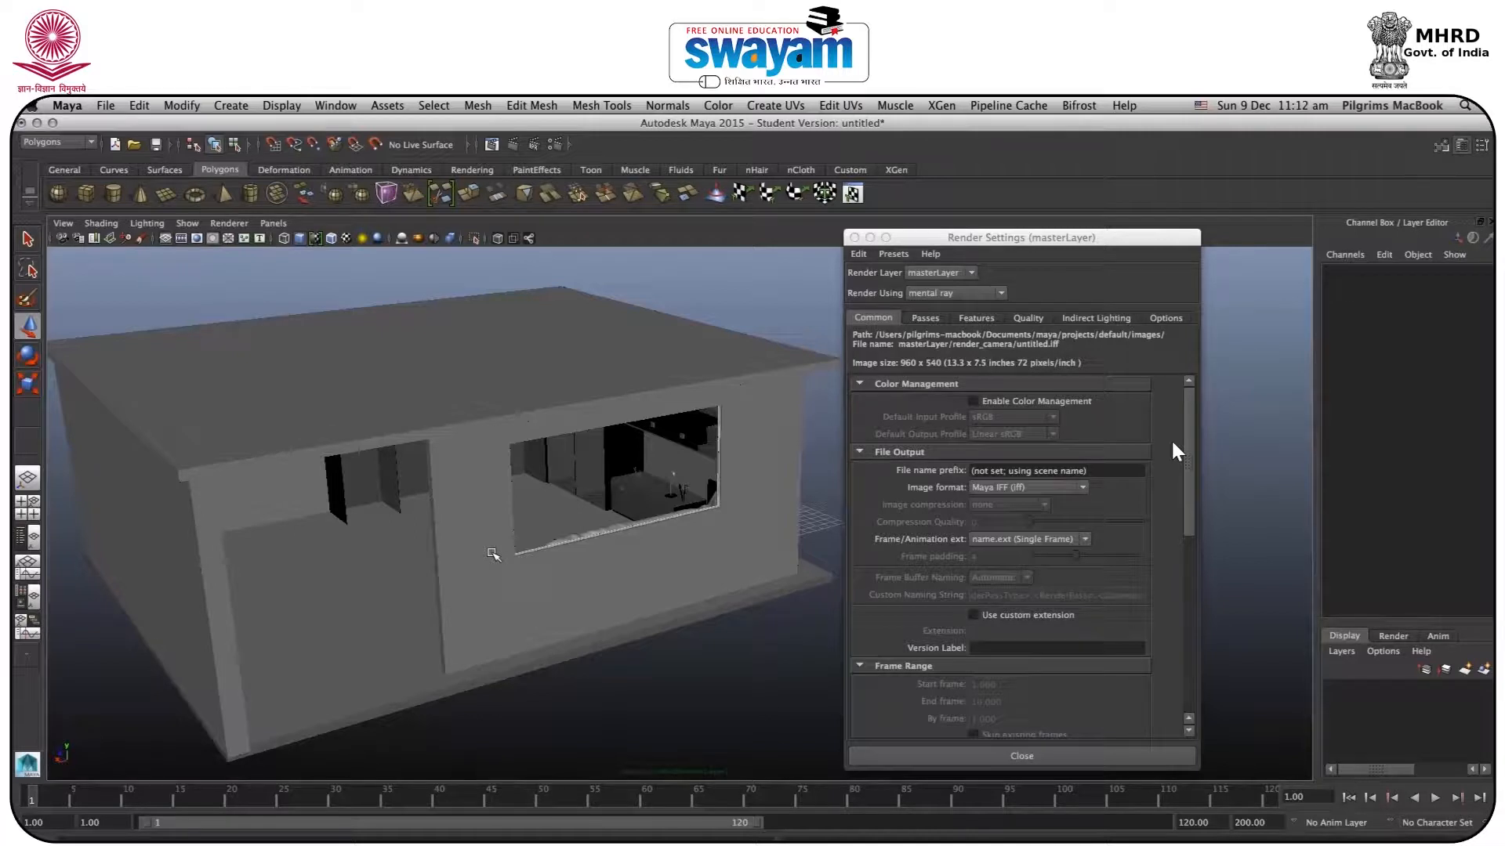
alt+drag(541, 560, 491, 546)
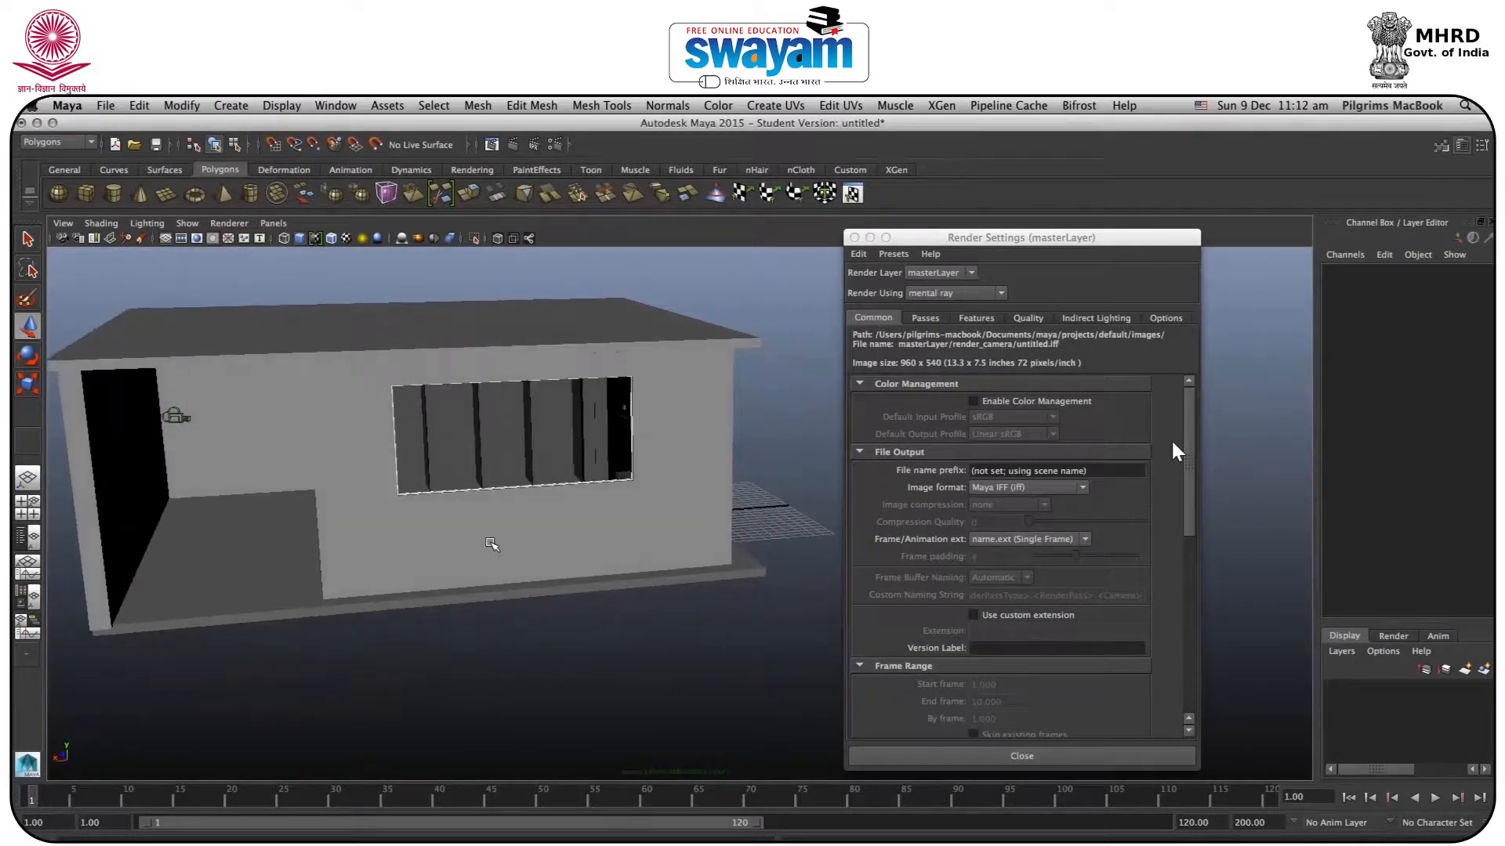
key(space)
drag(1011, 238, 217, 365)
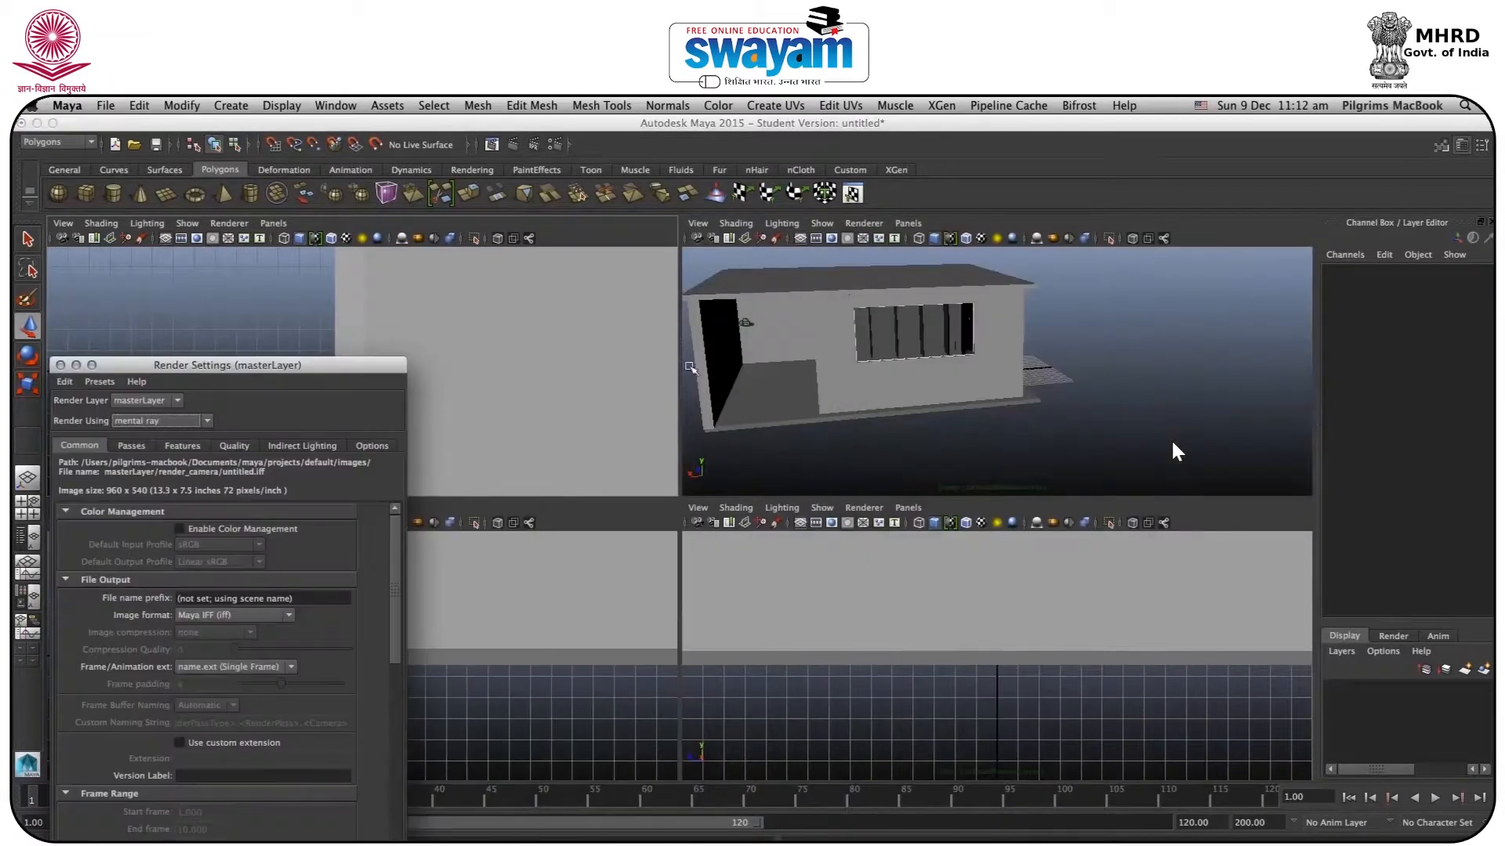
click(750, 323)
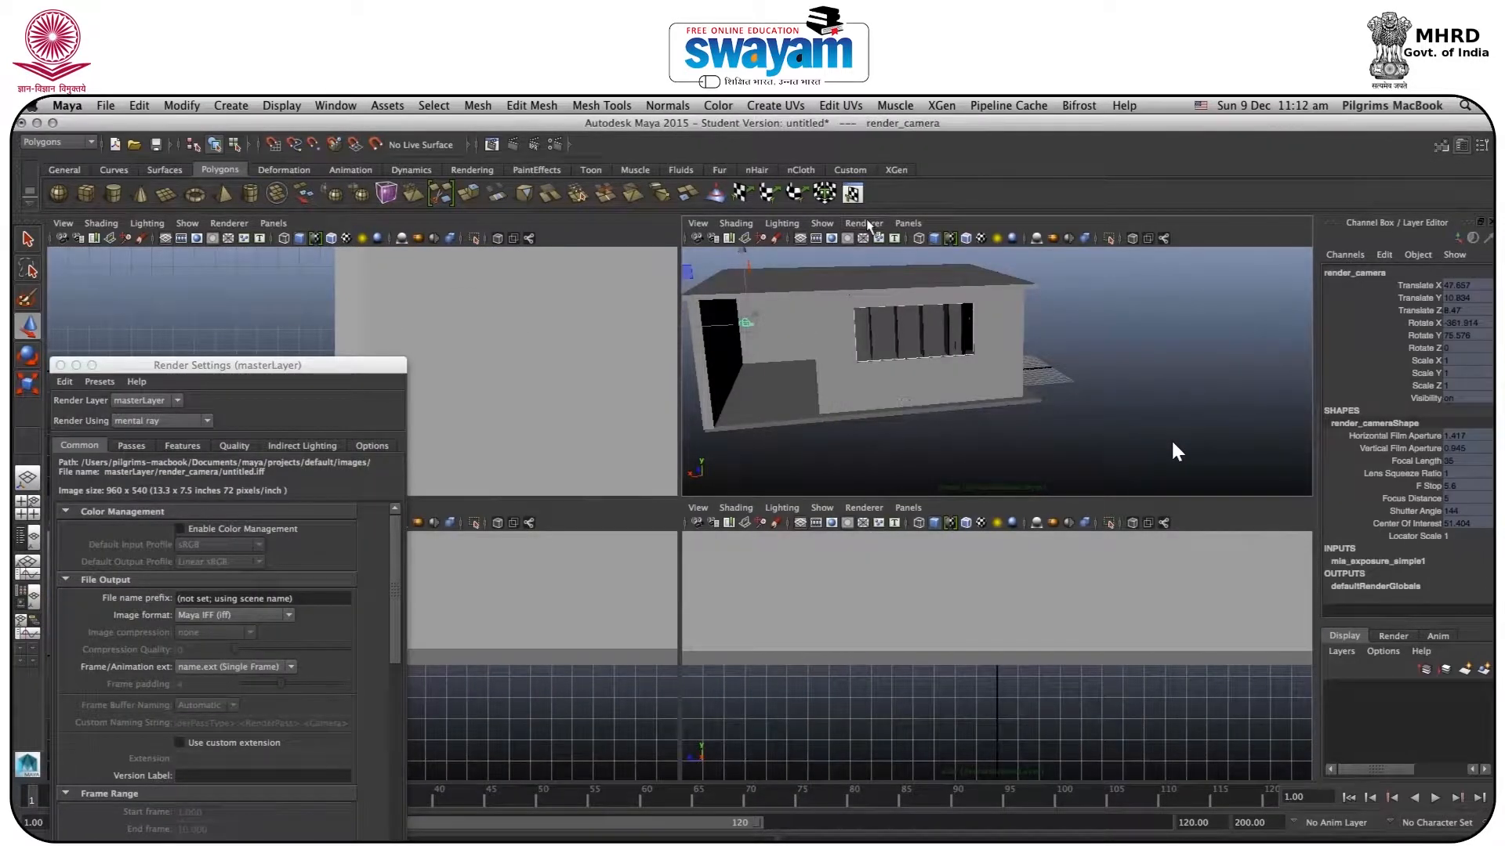
click(907, 223)
mouse_move(937, 245)
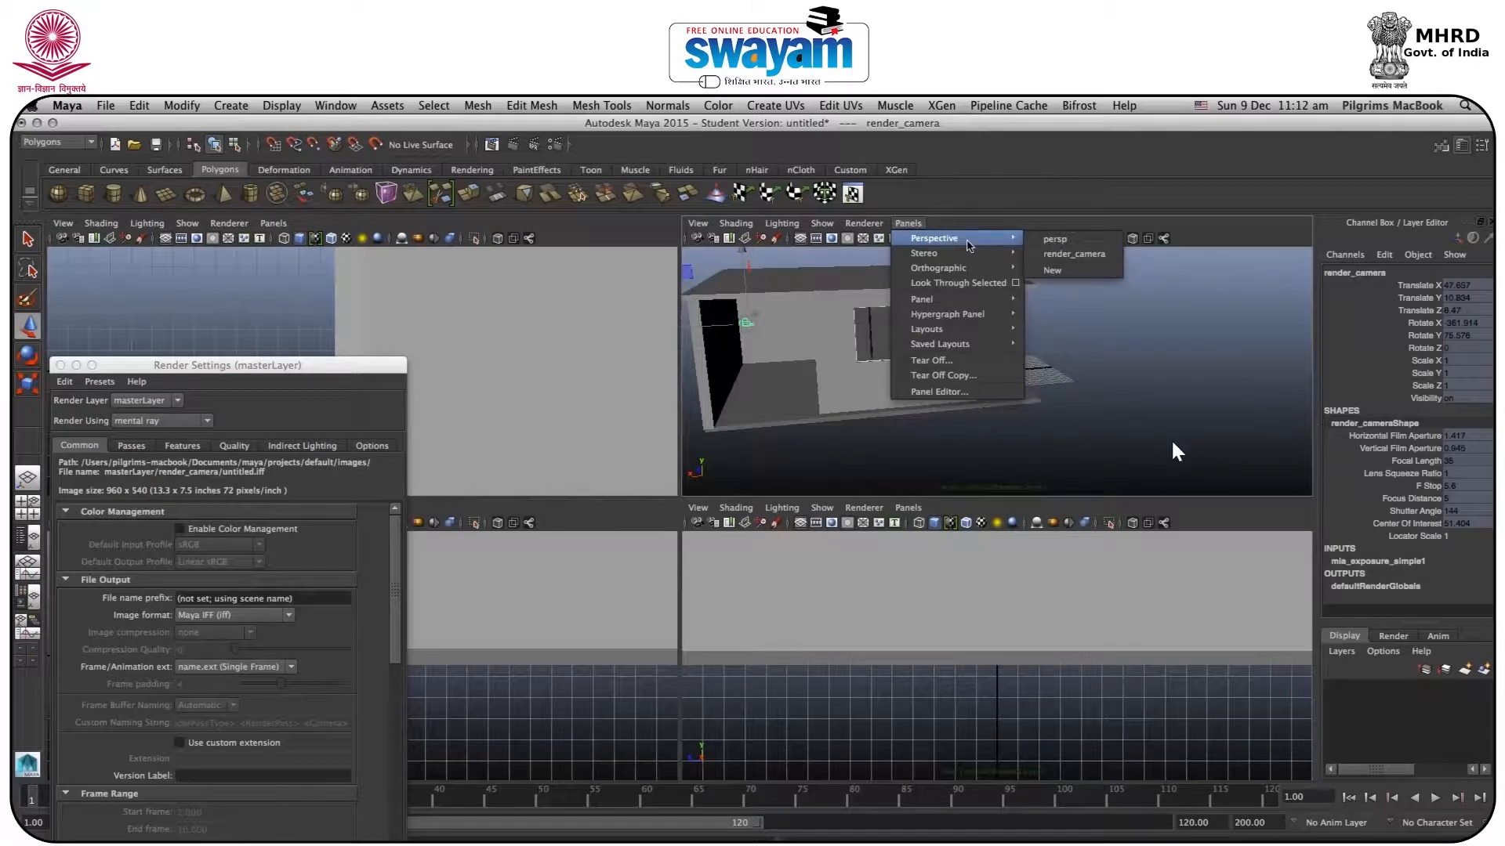
click(1073, 254)
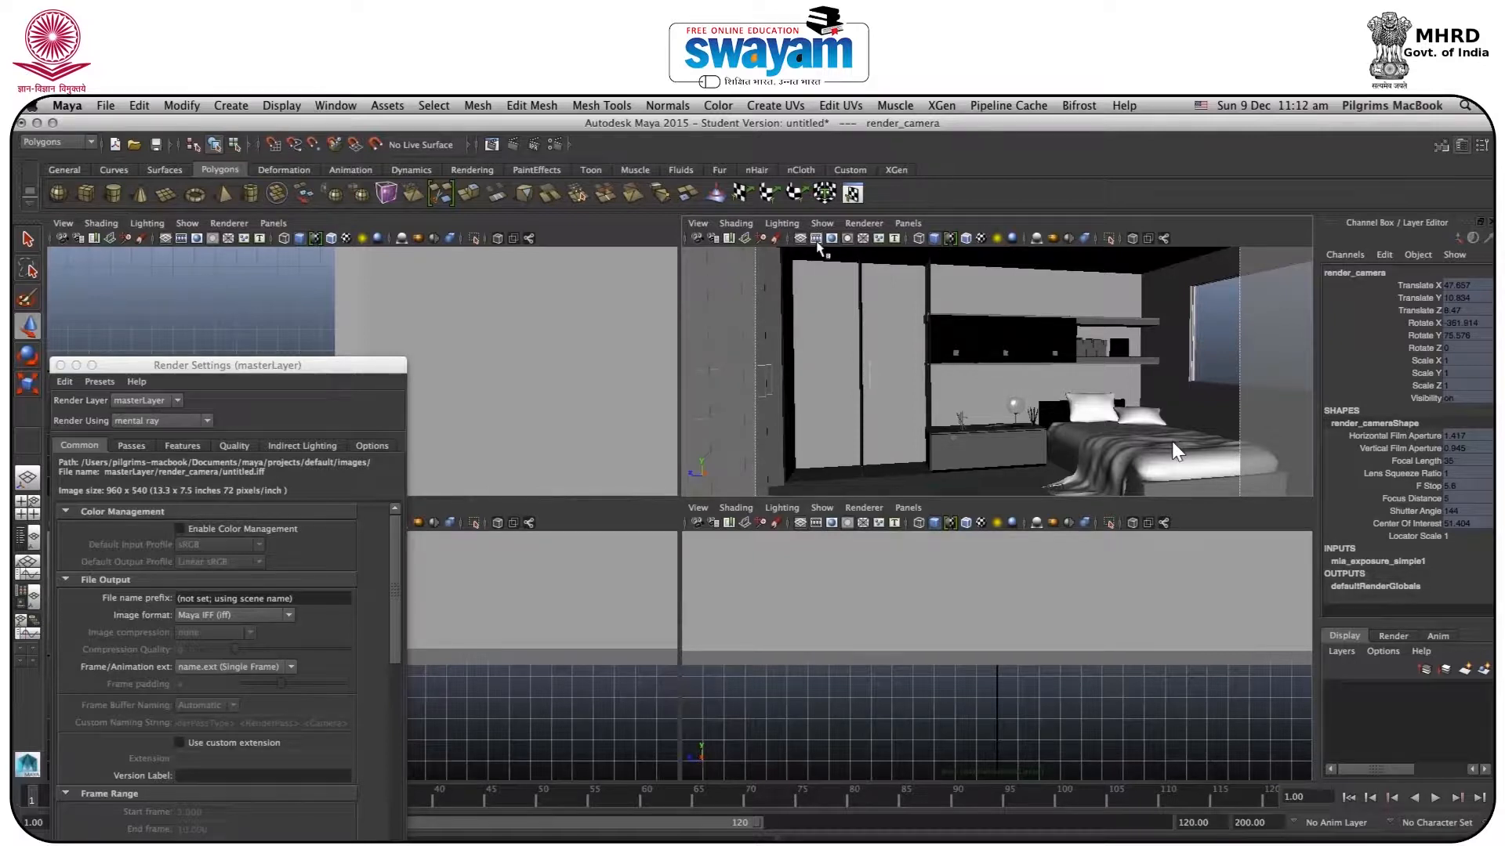
click(815, 239)
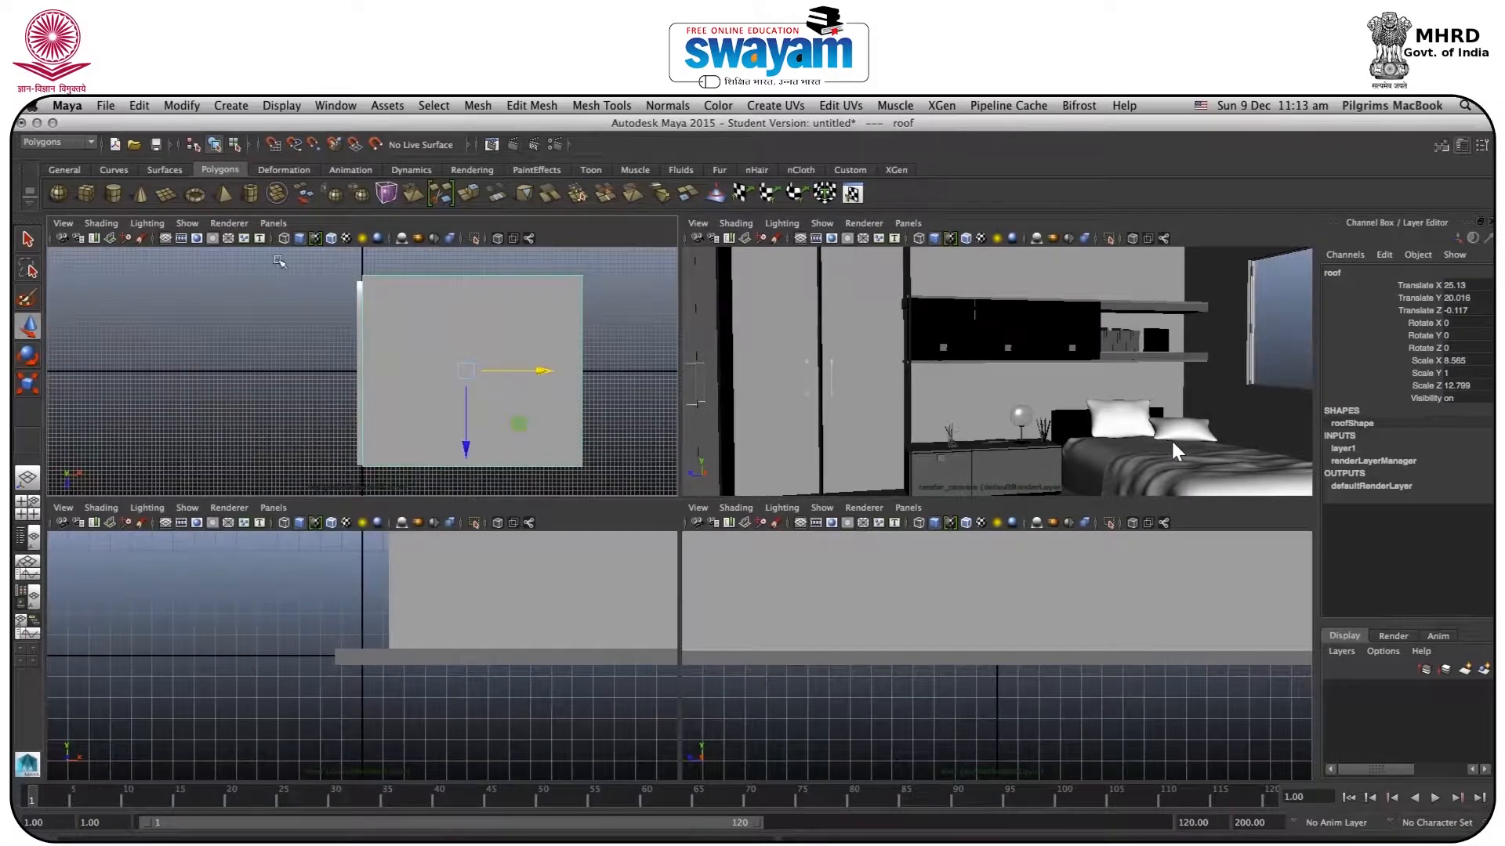
Step: Change the top-view panel to a grid-free perspective view and enlarge the perspective and render_camera panels
click(166, 240)
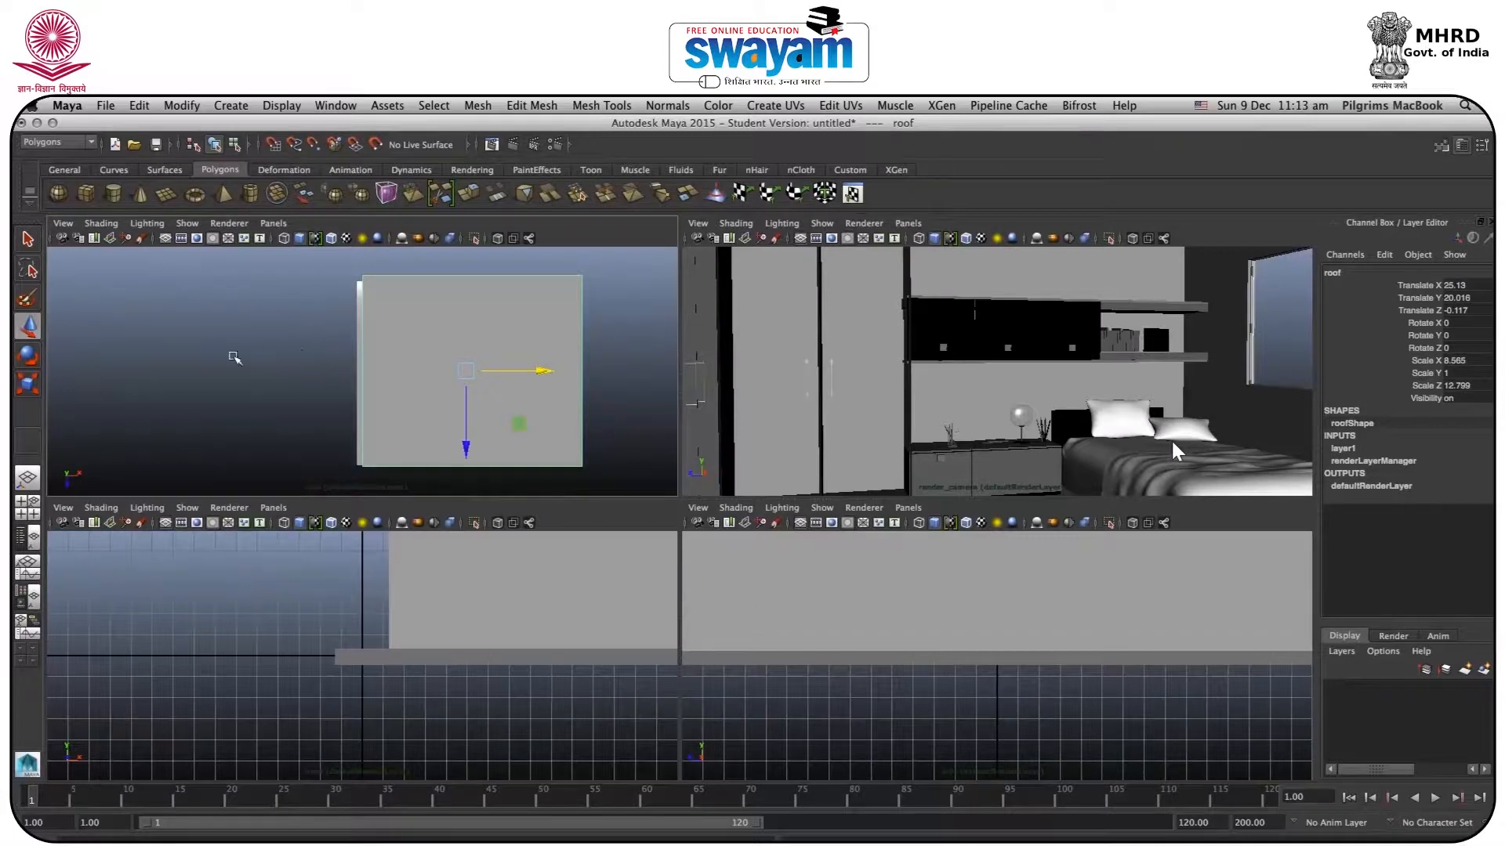
key(space)
click(427, 382)
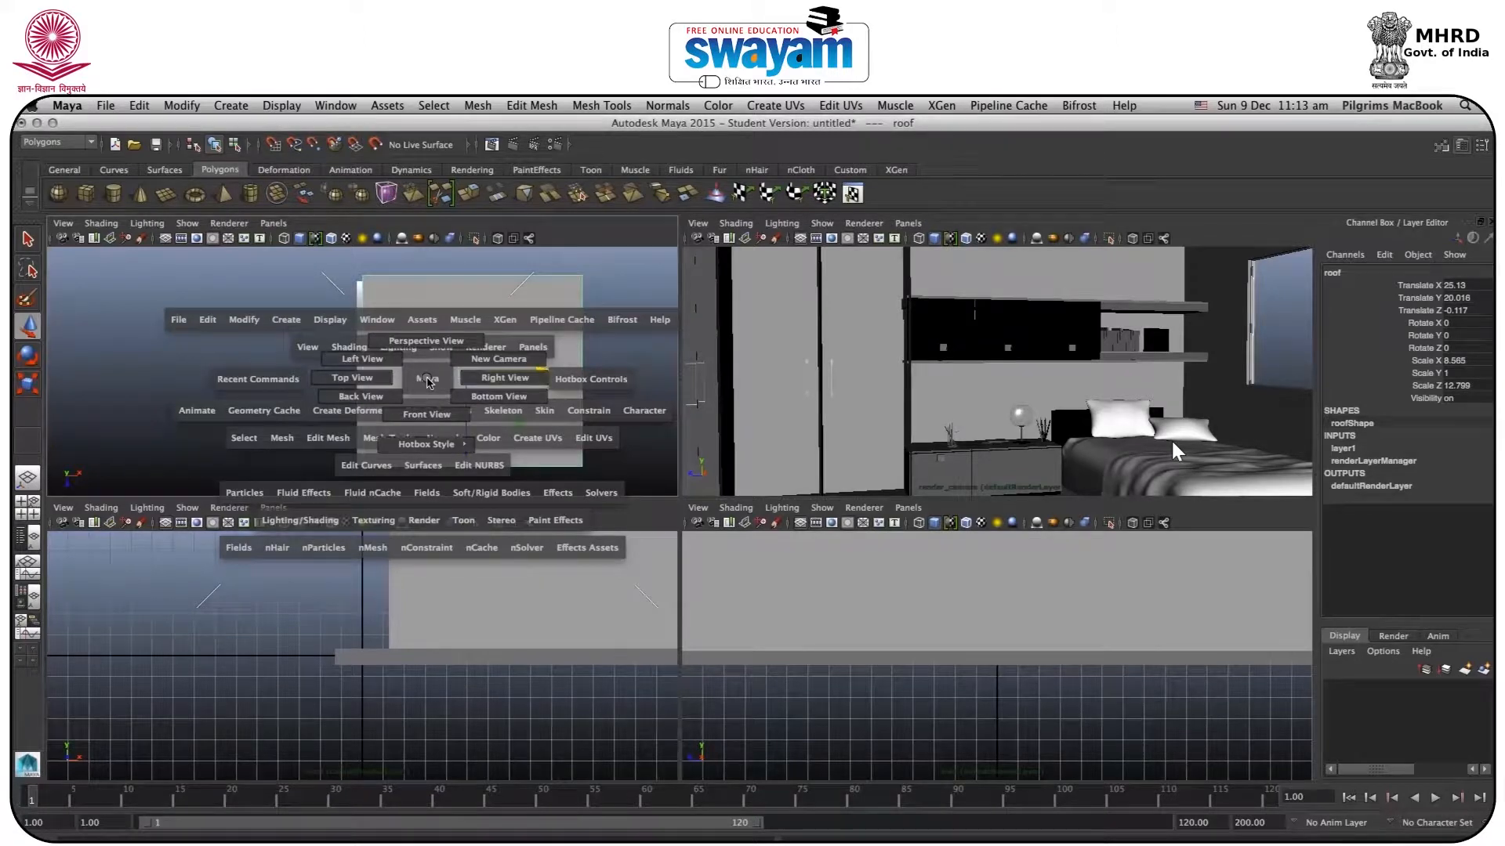
mouse_move(427, 382)
mouse_down()
mouse_move(427, 342)
mouse_move(470, 352)
mouse_move(427, 369)
mouse_up()
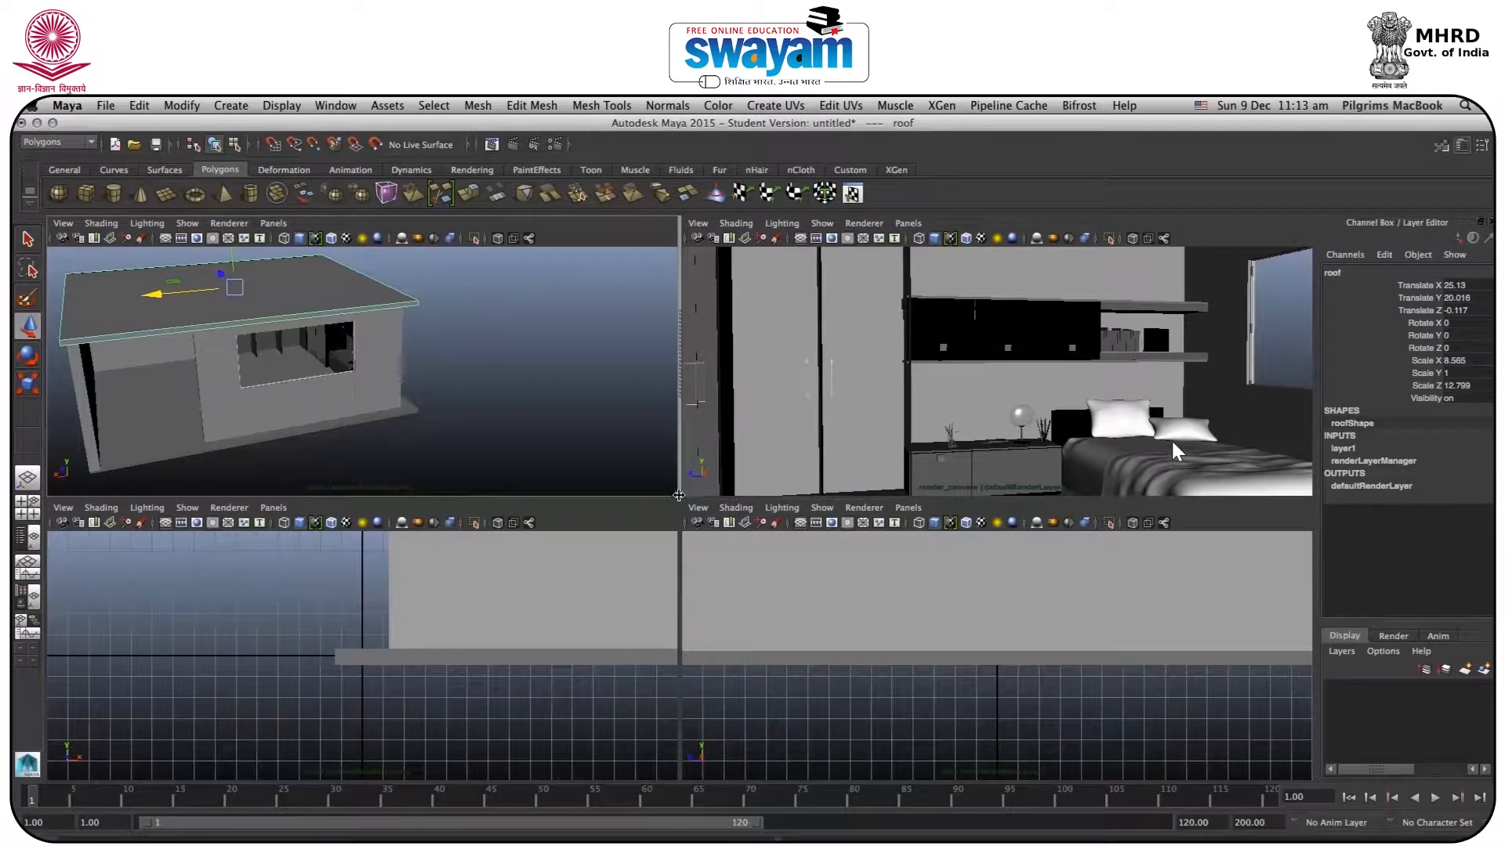
drag(678, 495, 660, 762)
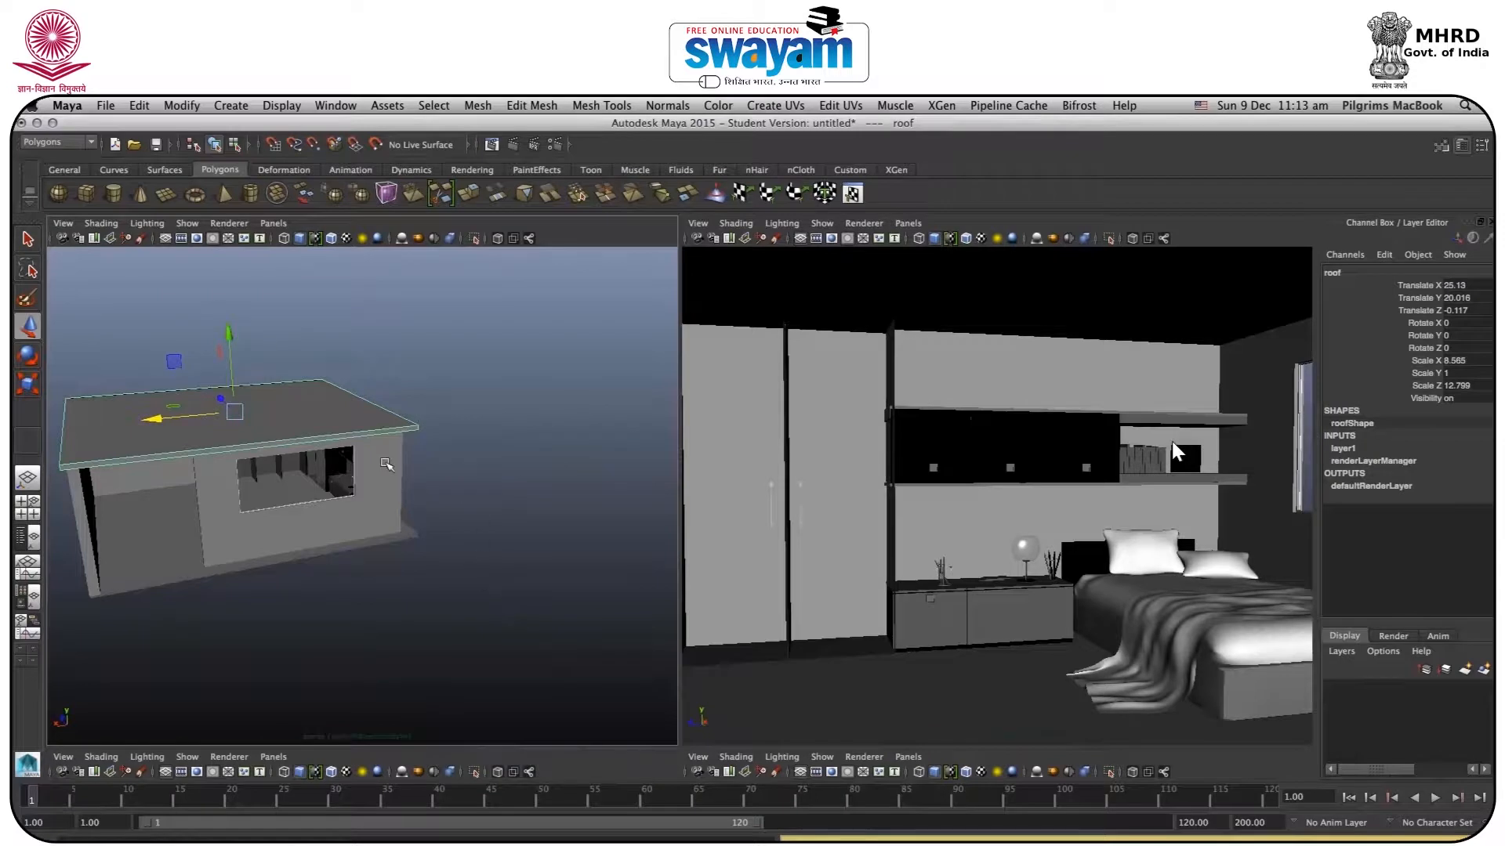
Step: Select the whole building with its interior and add it to a new display layer
alt+drag(264, 461, 329, 470)
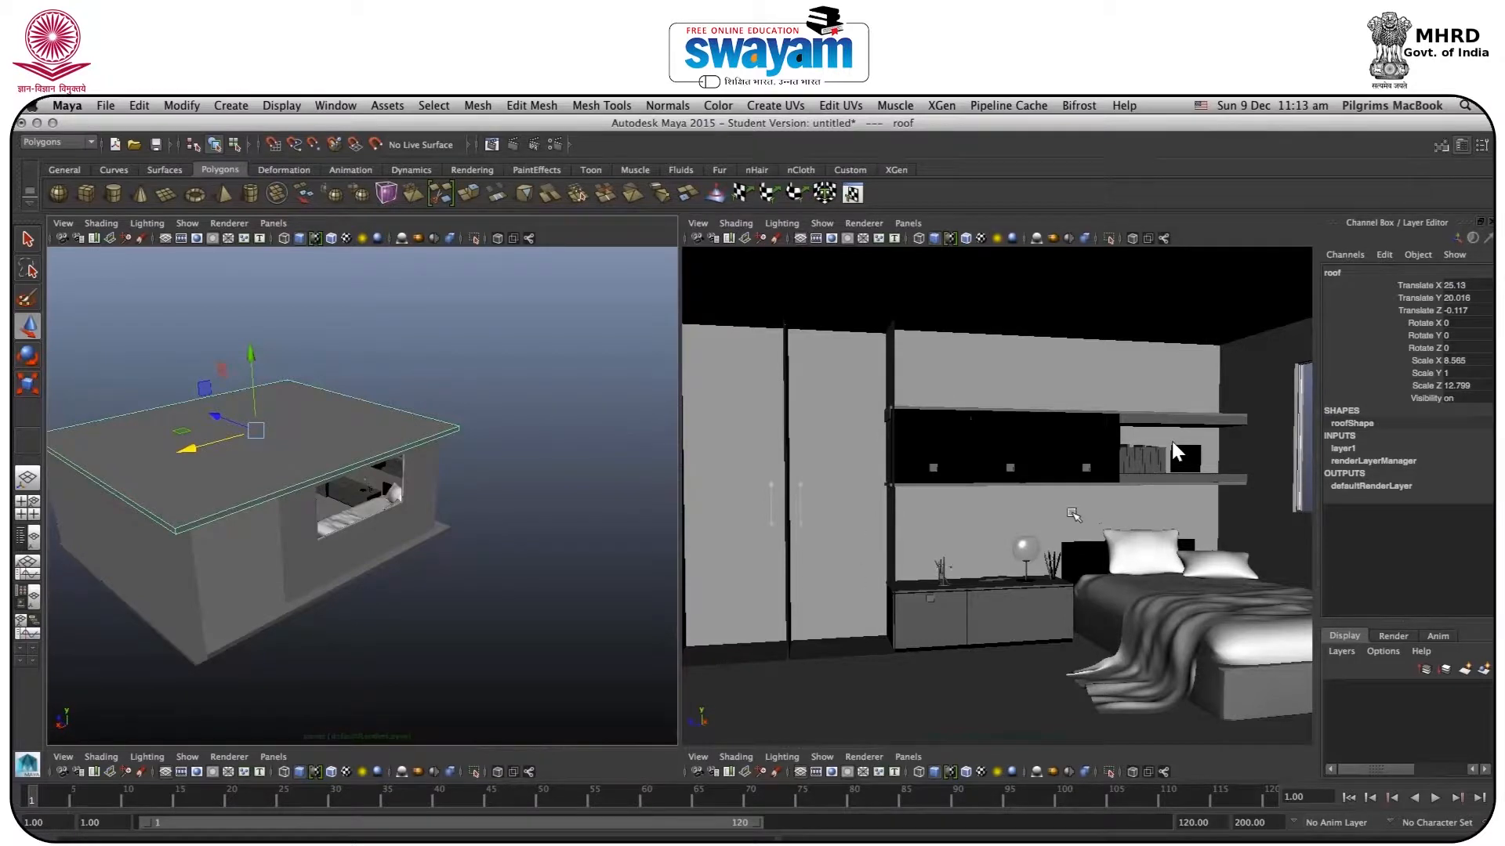
alt+drag(220, 540, 336, 504)
scroll(357, 501, down, 4)
scroll(385, 526, up, 6)
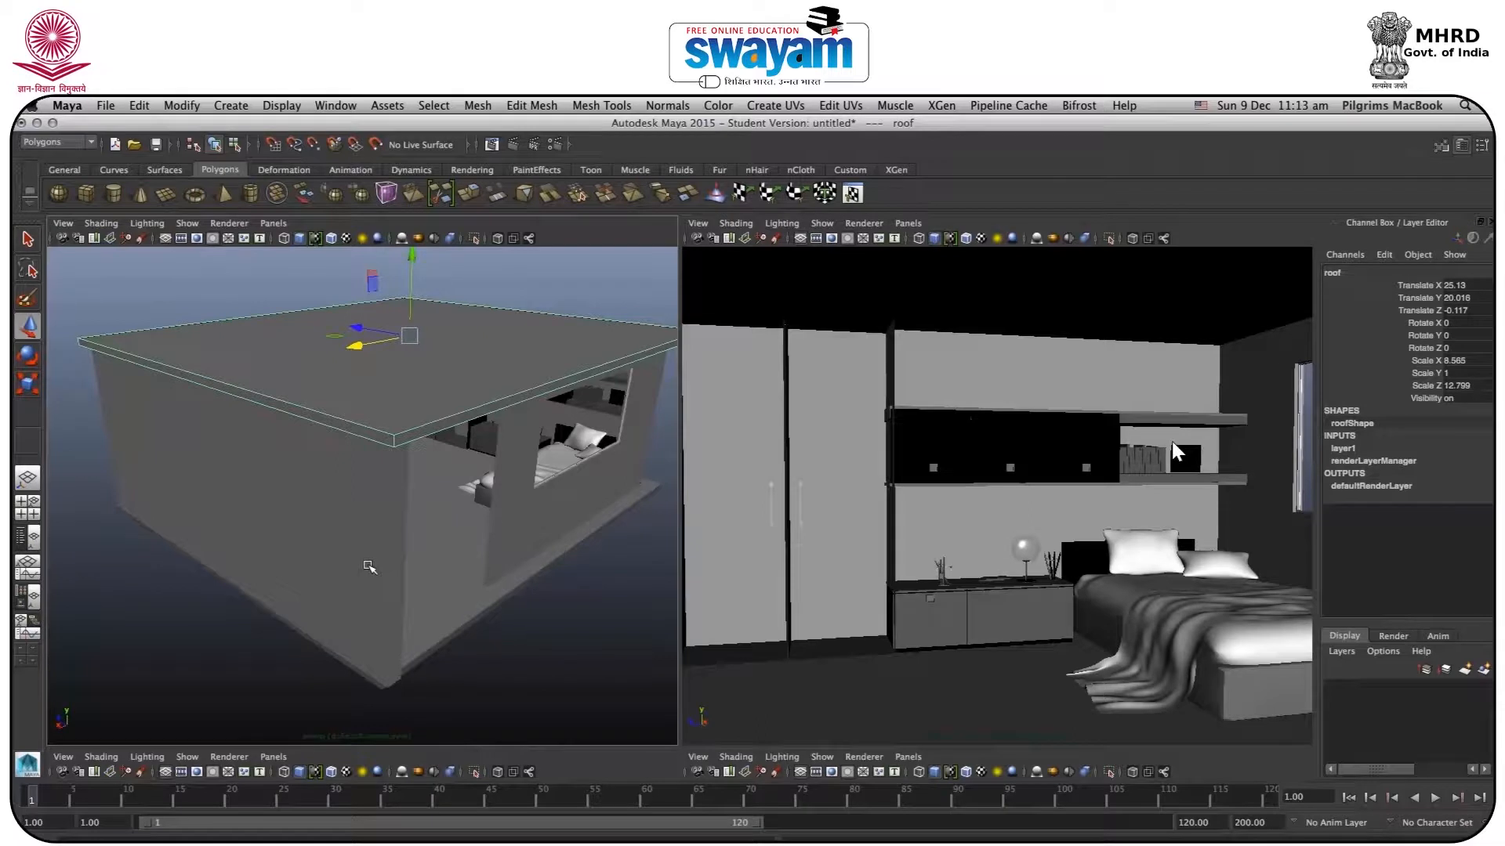
scroll(370, 567, down, 6)
drag(558, 645, 322, 457)
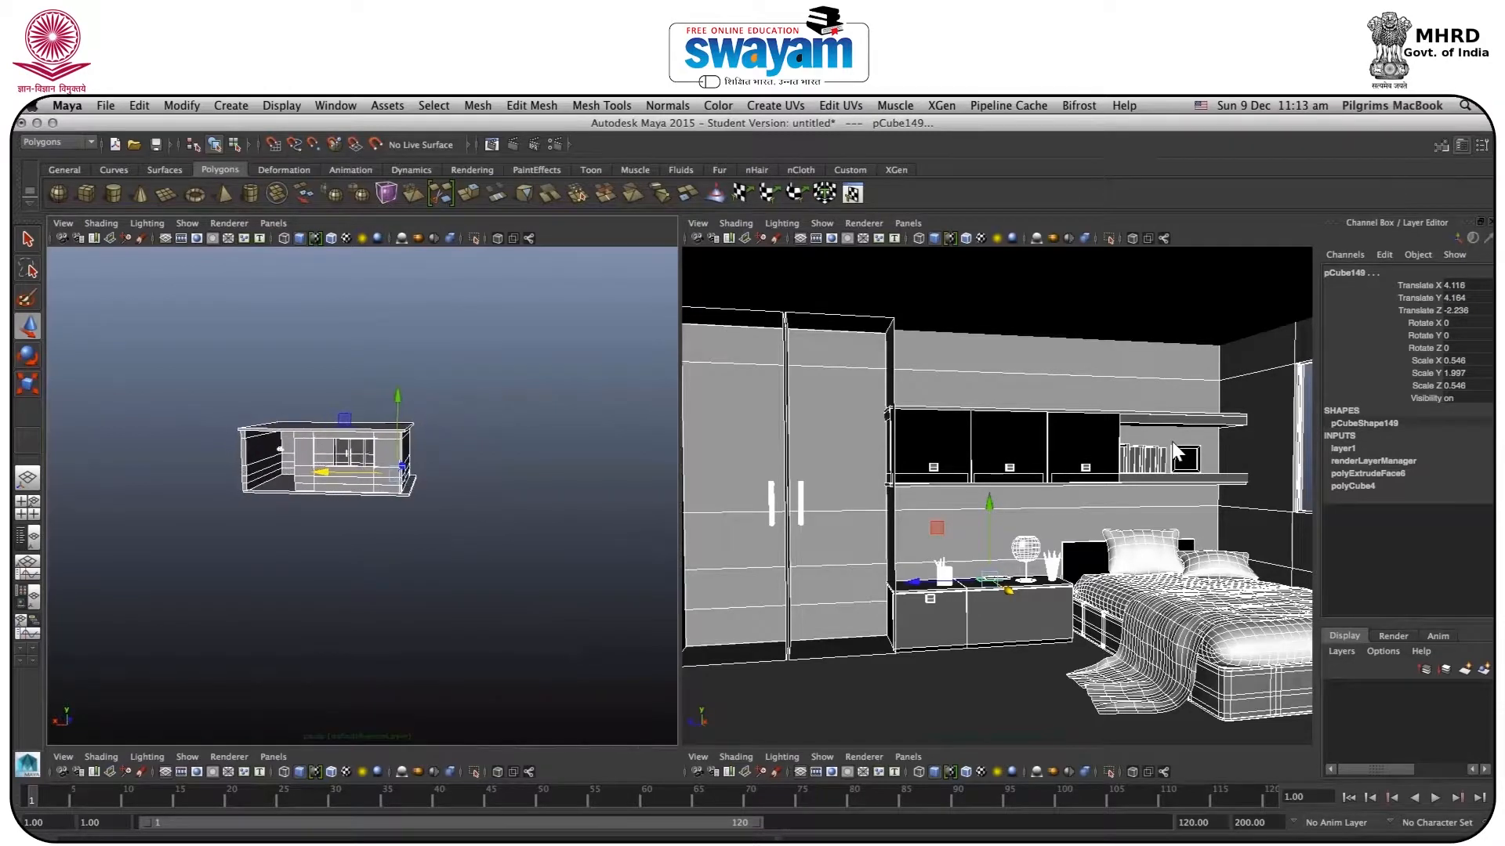
click(1465, 670)
right_click(1403, 691)
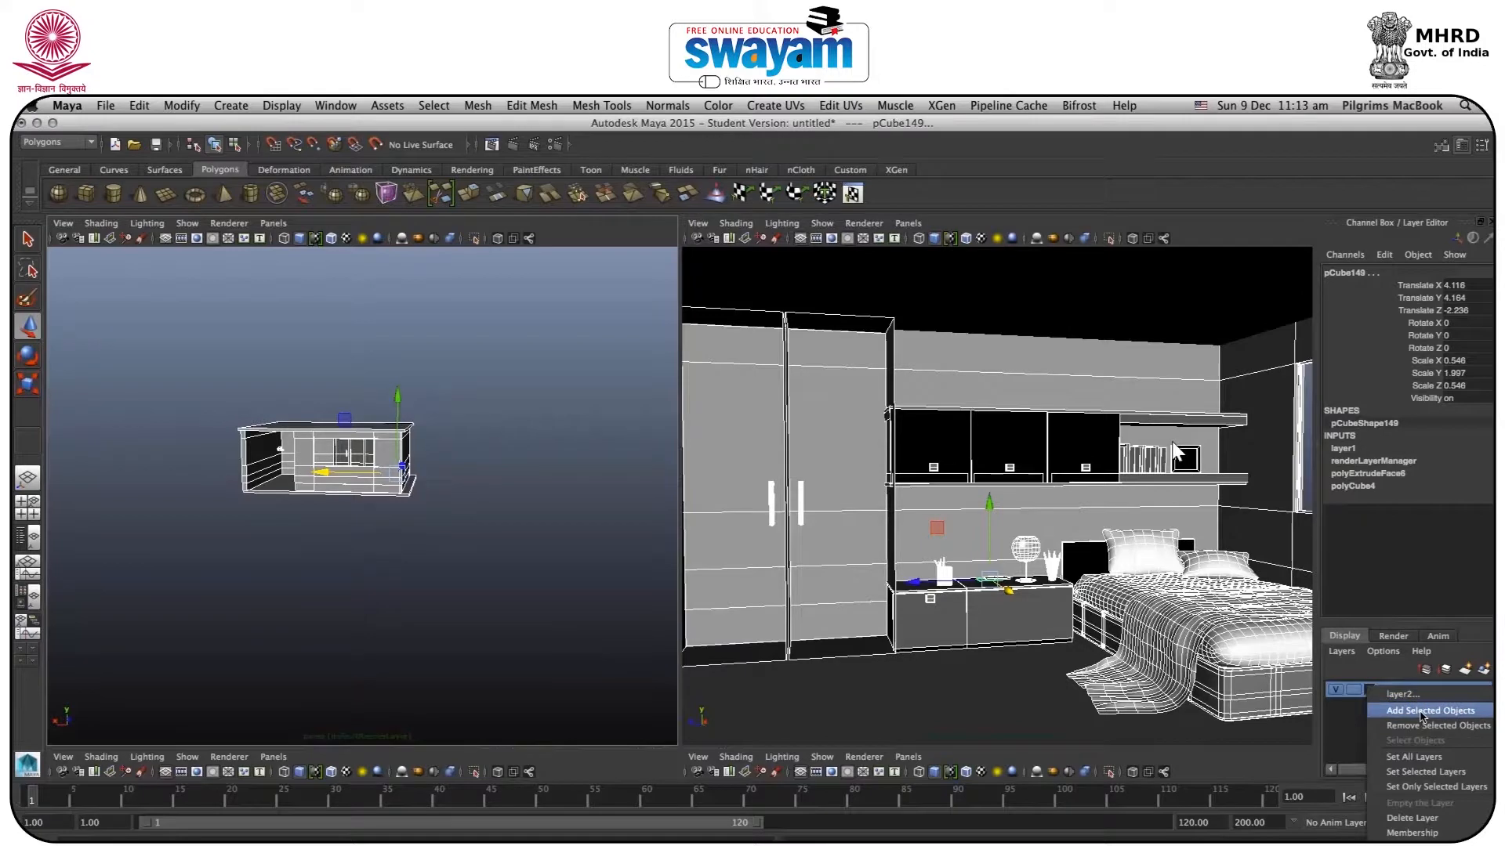
click(1408, 721)
Step: Rename the new display layer to int_001
double_click(1394, 689)
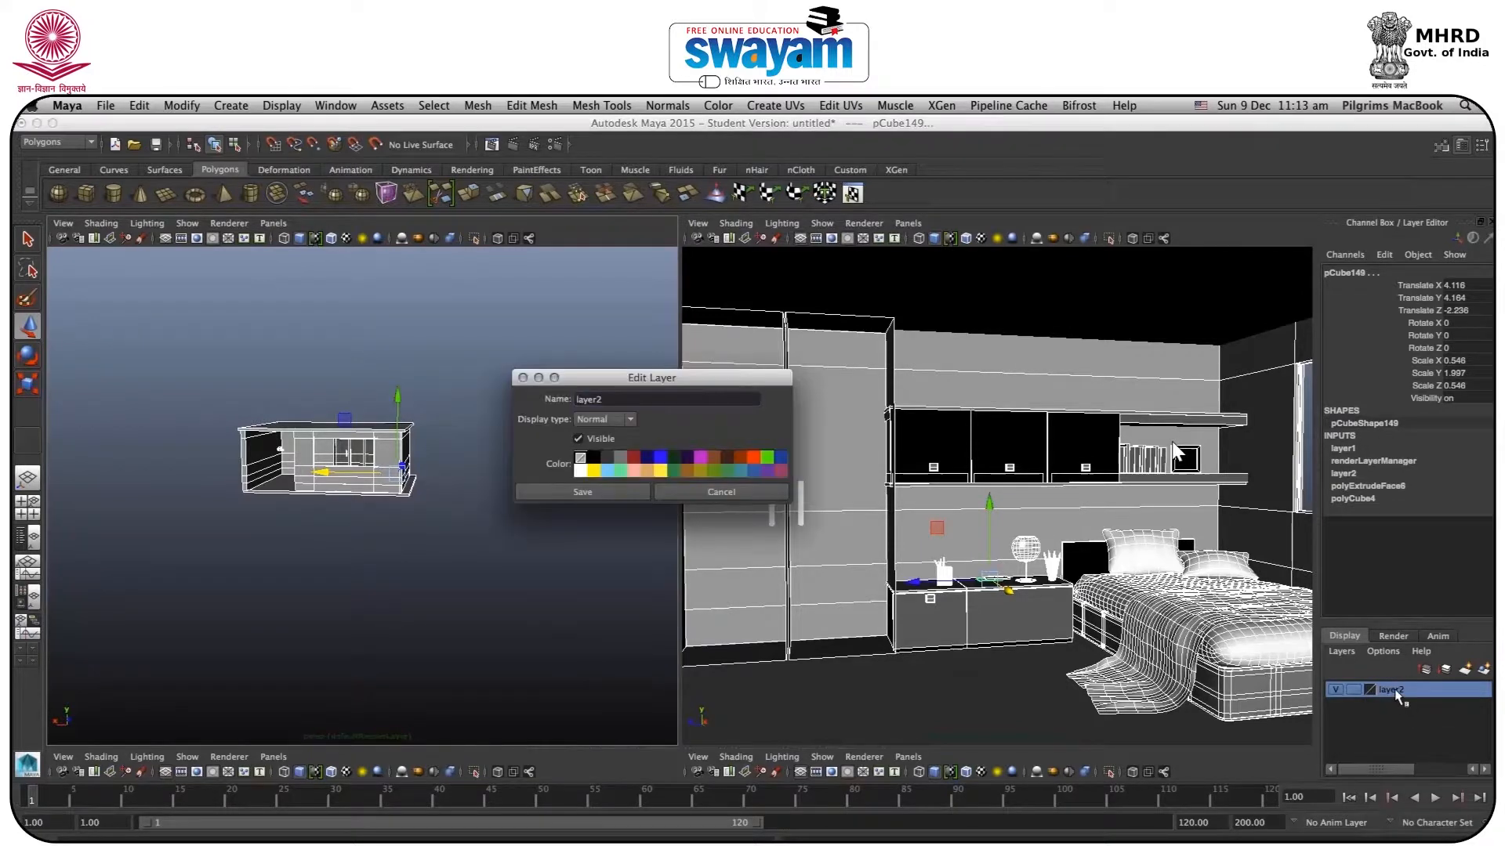
text(int)
key(Return)
click(597, 491)
click(605, 401)
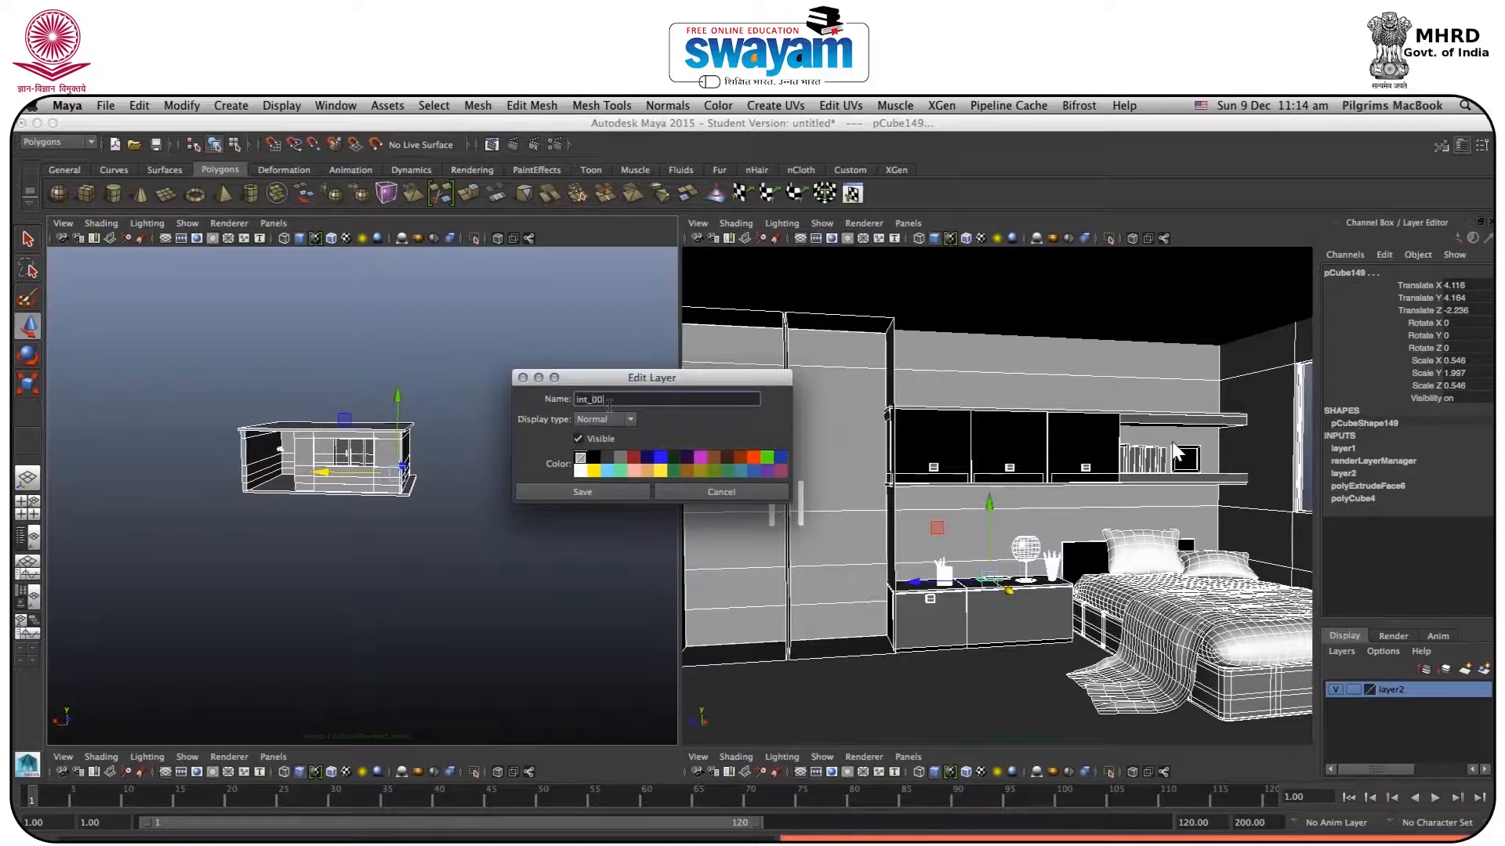
text(_001)
click(615, 492)
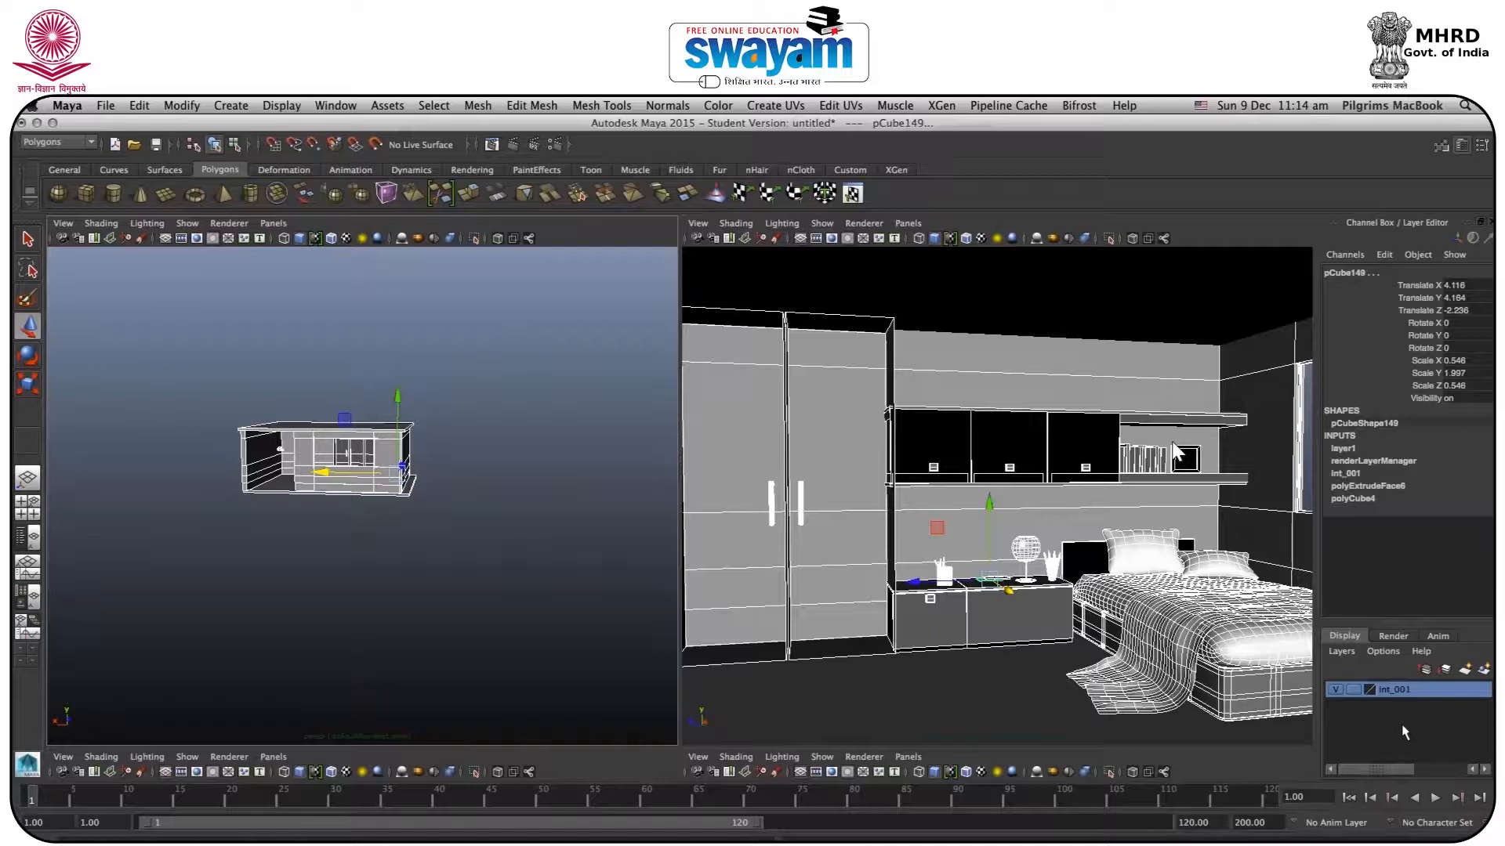
Step: Try out the int_001 layer's display types and toggle its visibility off and on
click(1354, 690)
click(1354, 690)
click(1337, 690)
click(1338, 690)
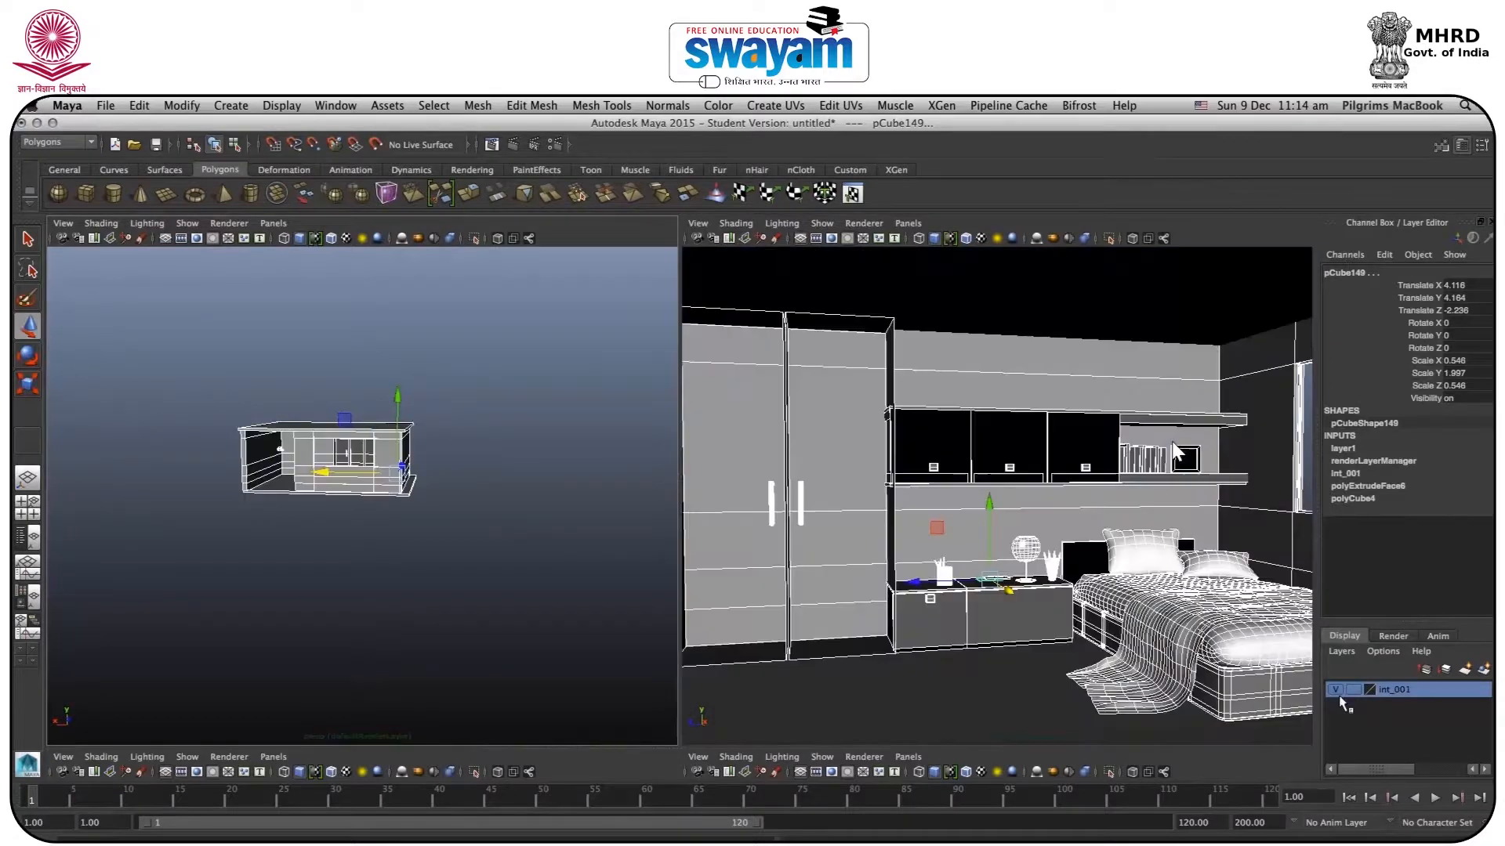
Step: Clear the selection, set the int_001 layer's display type to Reference, and test selecting the building
click(354, 552)
alt+drag(337, 510, 441, 510)
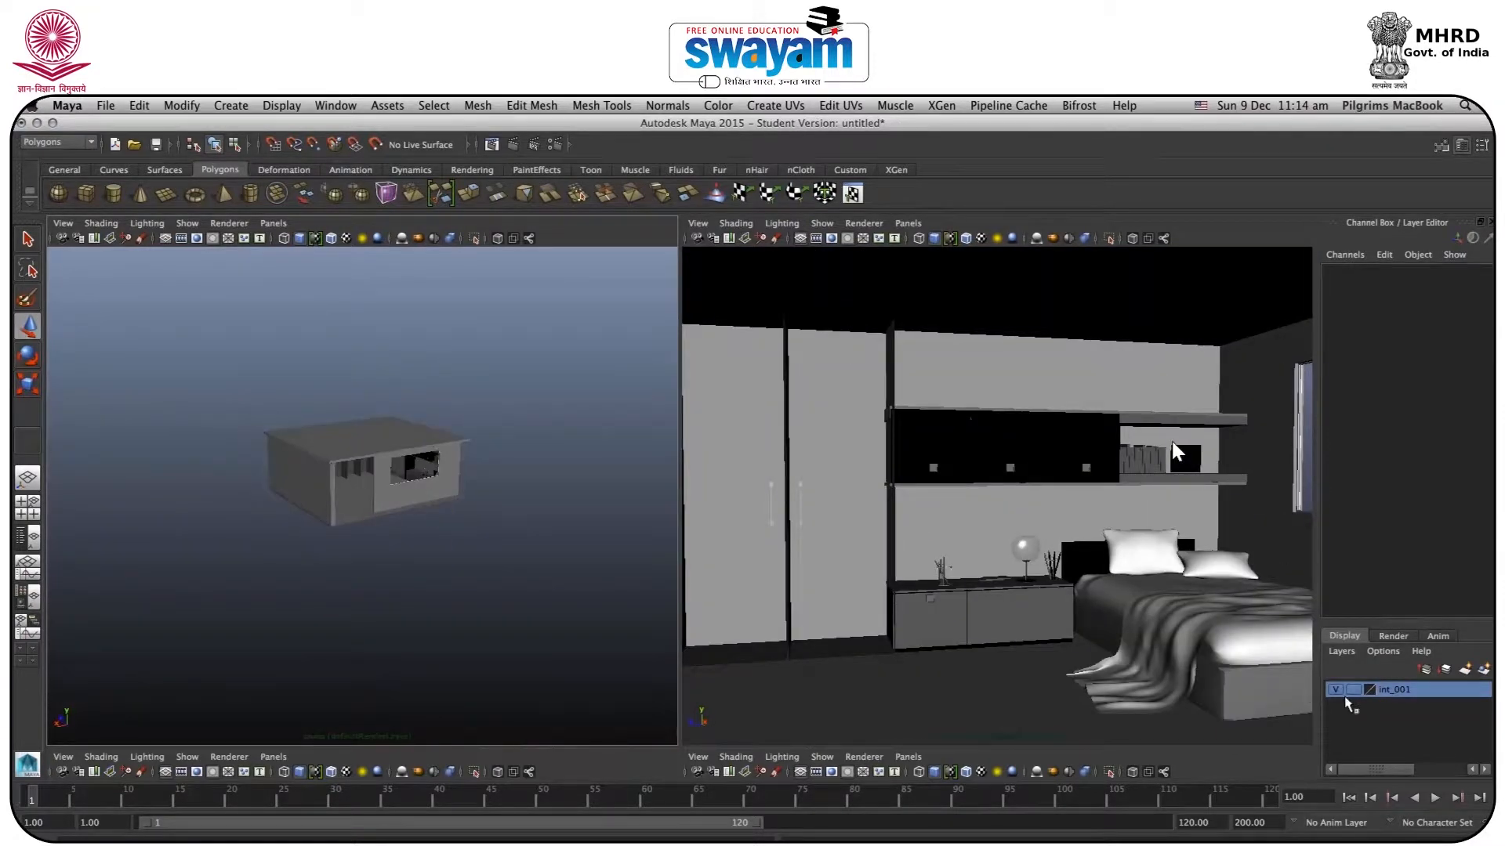
click(1353, 689)
click(1354, 689)
drag(316, 368, 492, 581)
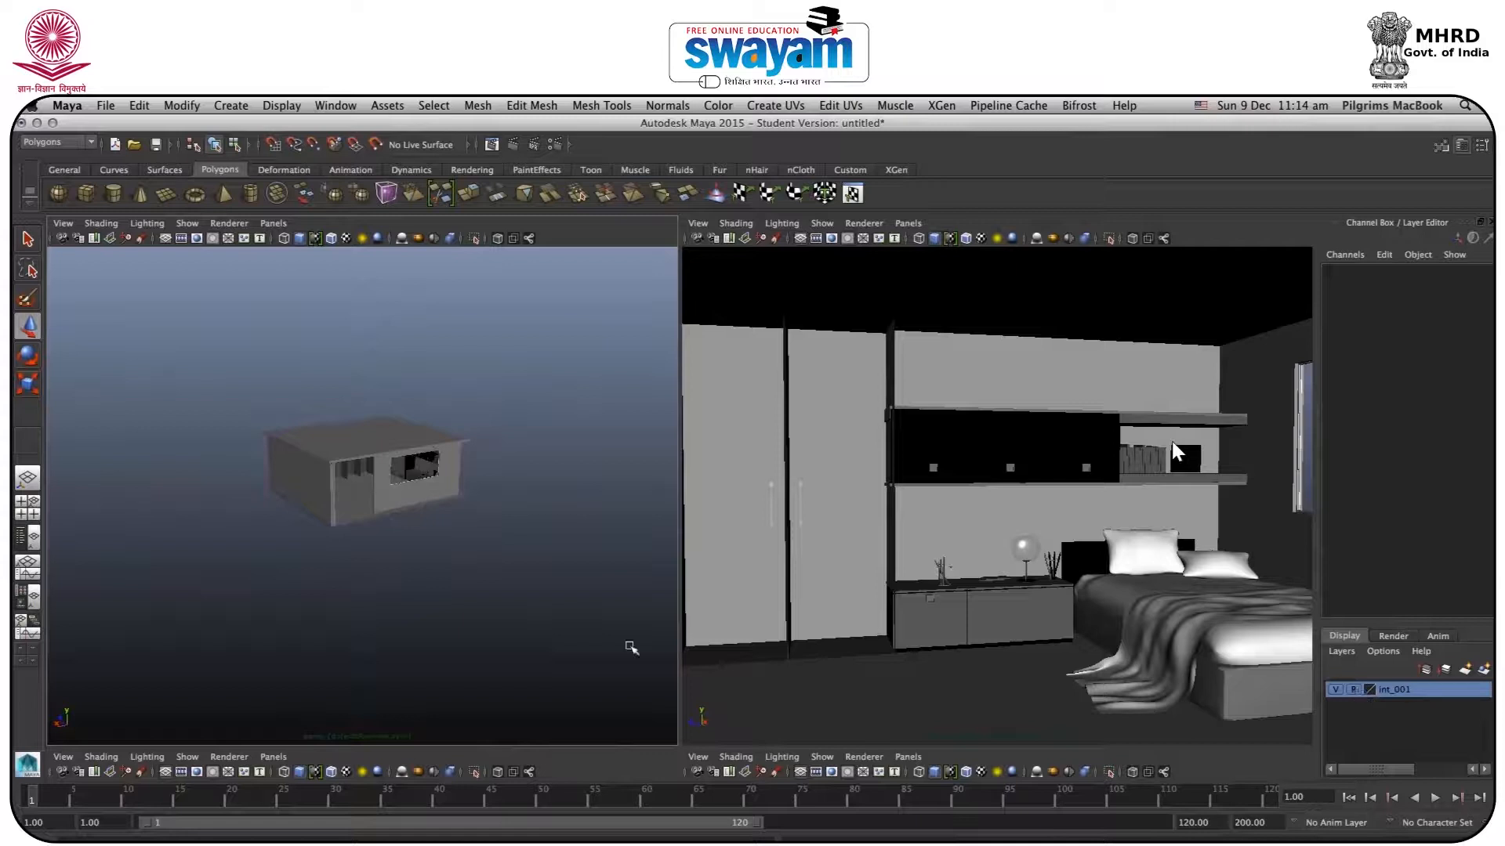
scroll(352, 508, down, 3)
scroll(352, 508, up, 8)
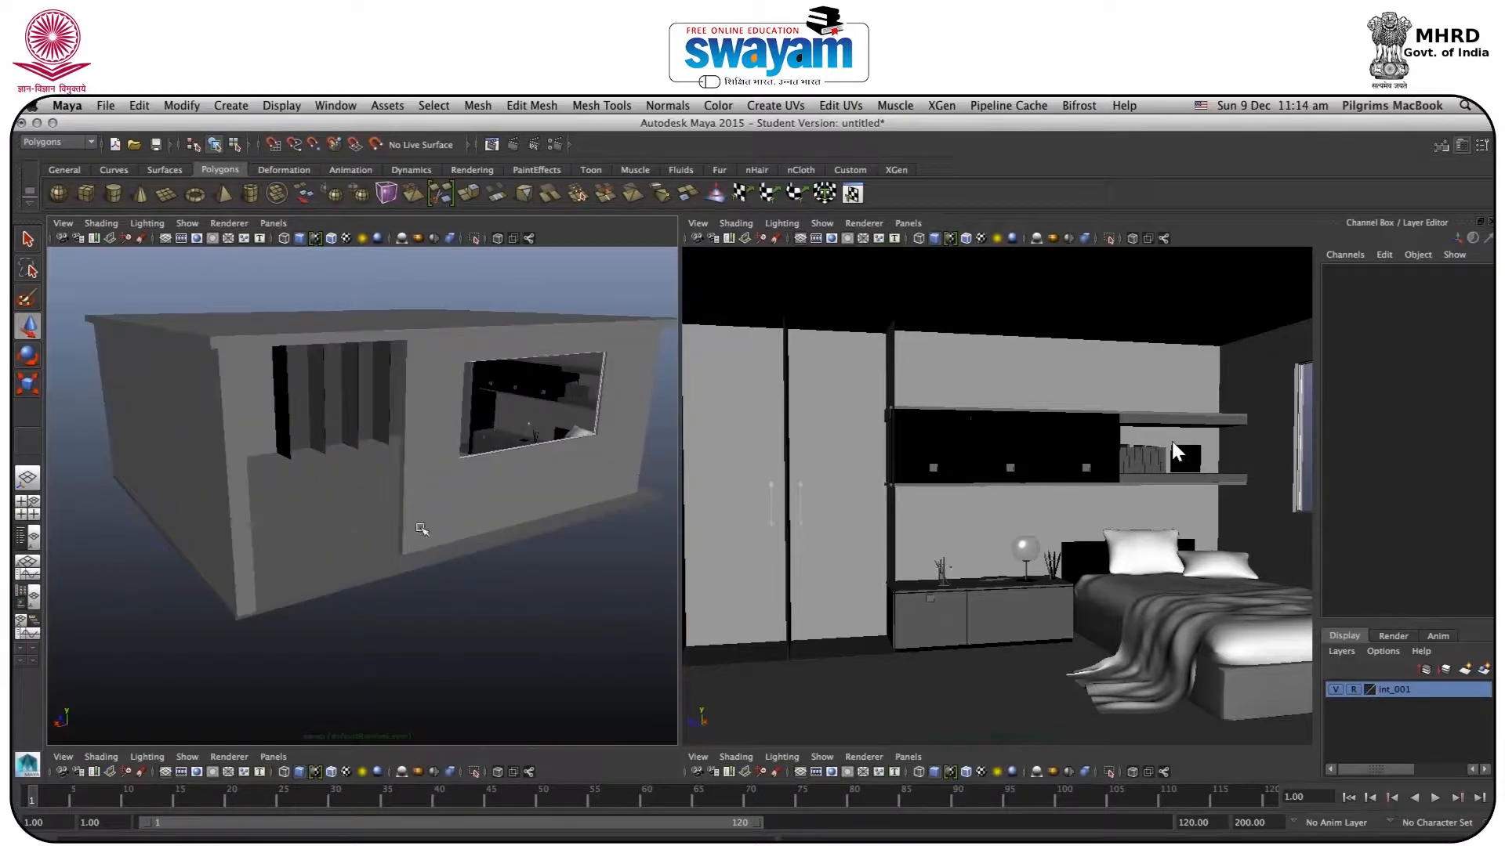
Step: Create an Image Based Lighting environment in the Indirect Lighting render settings and close the settings window
alt+drag(422, 529, 524, 199)
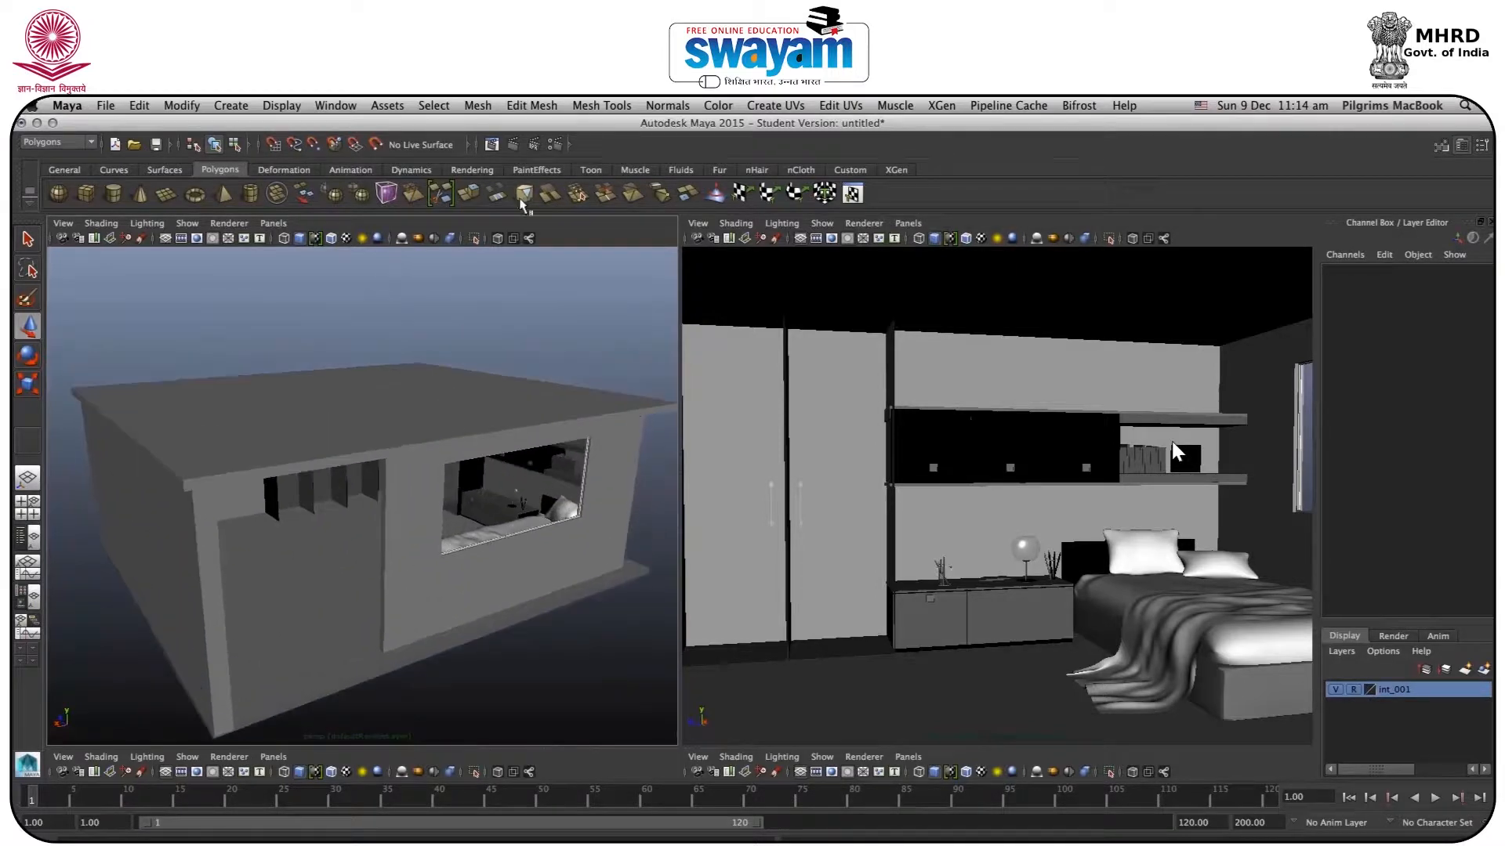
click(554, 144)
drag(723, 347, 823, 234)
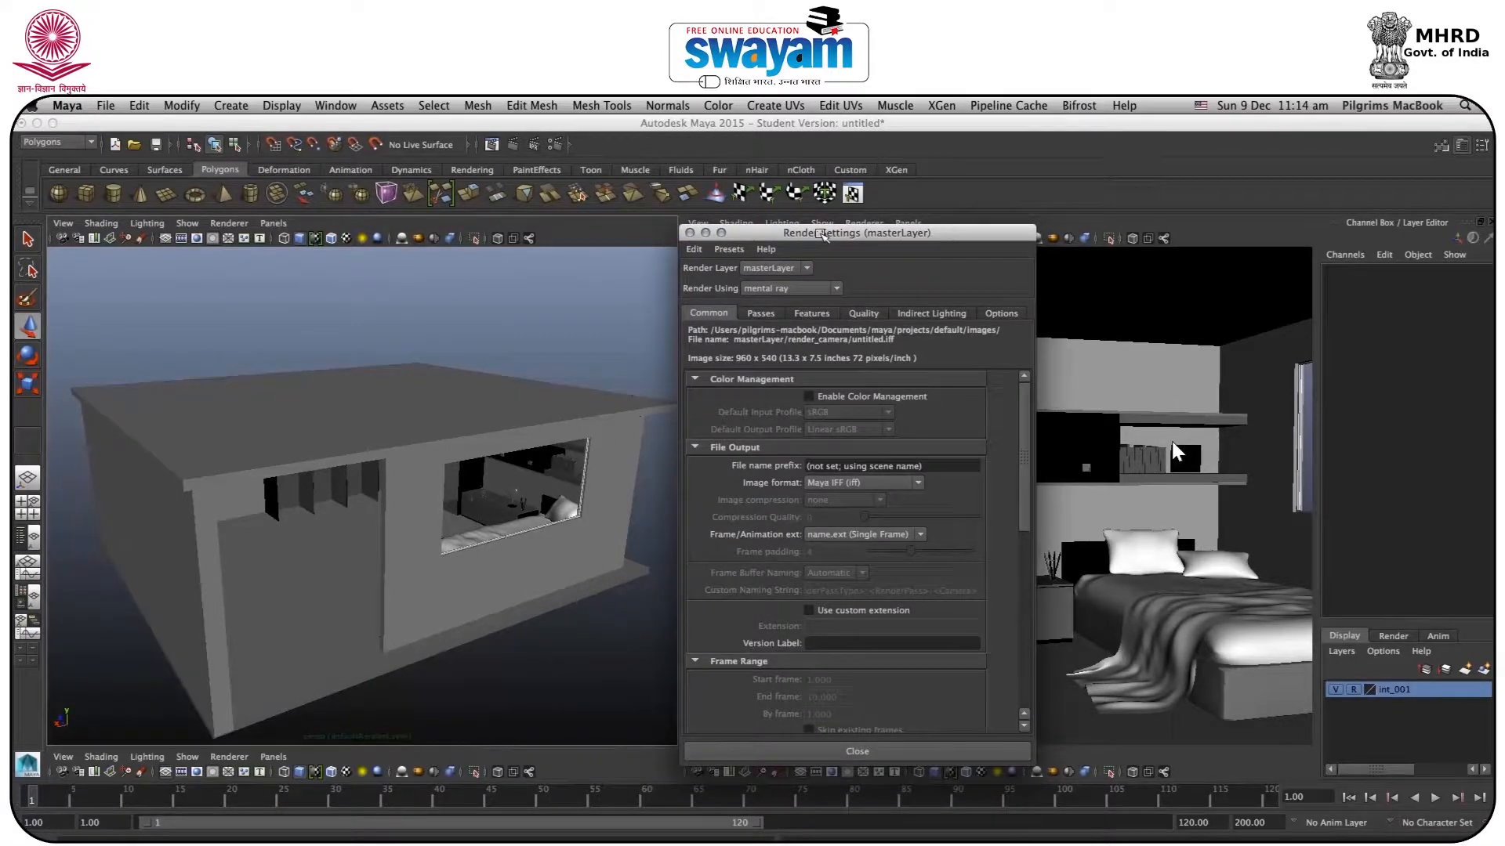
click(919, 313)
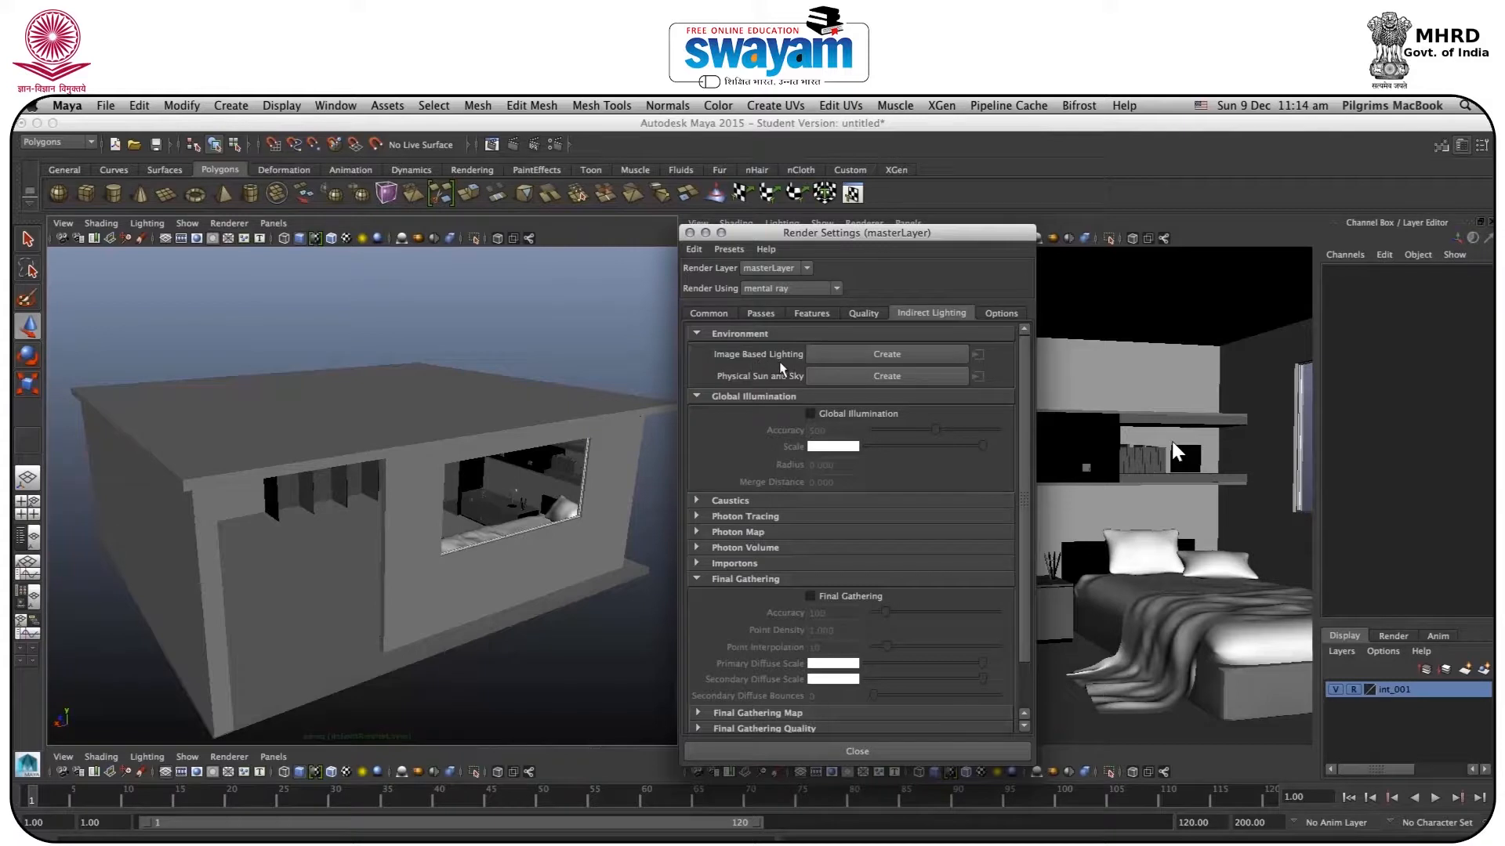
click(935, 357)
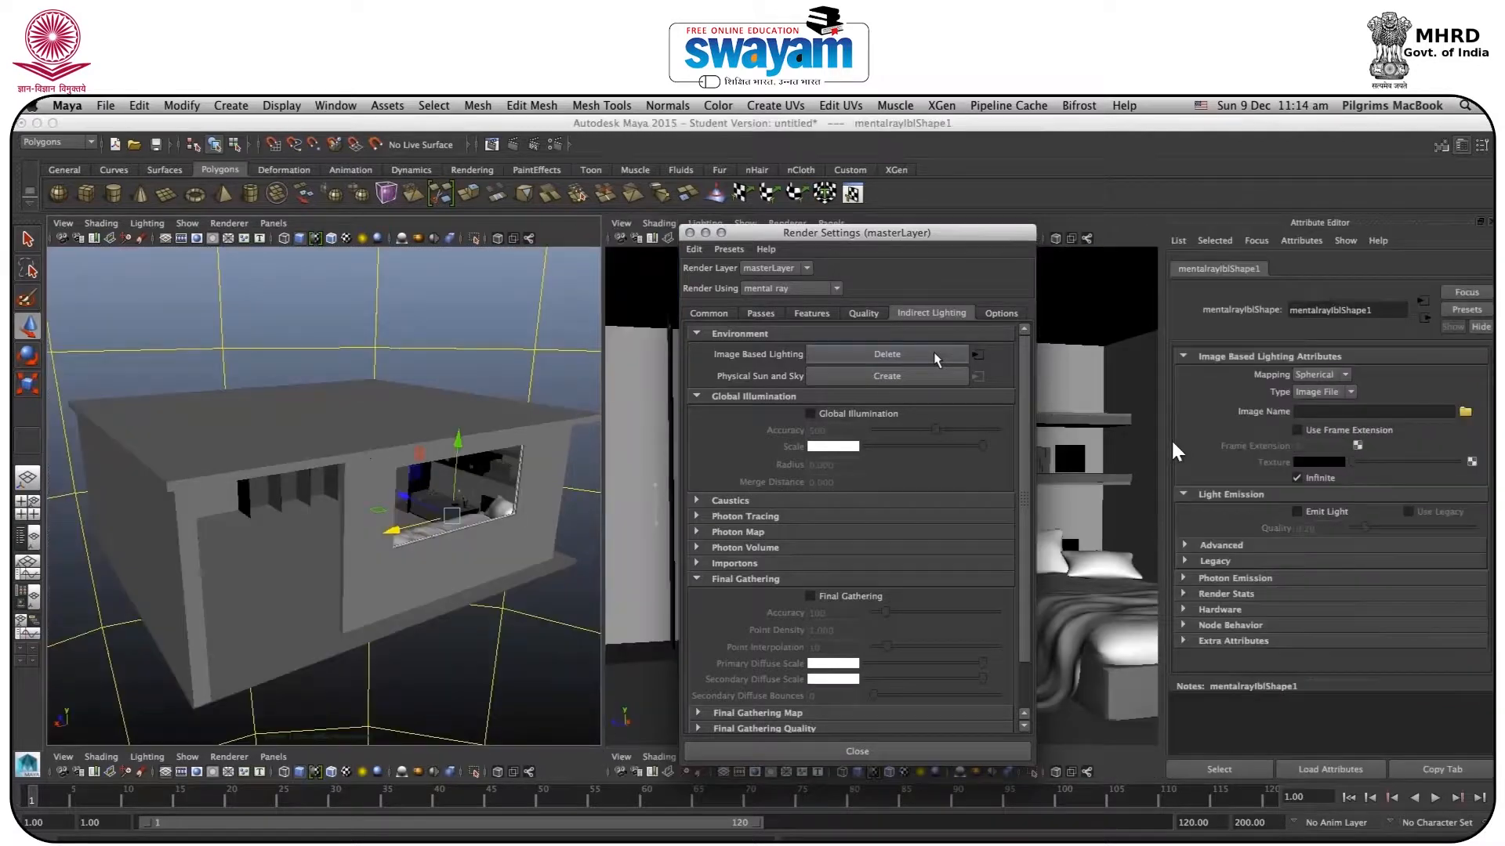
click(690, 232)
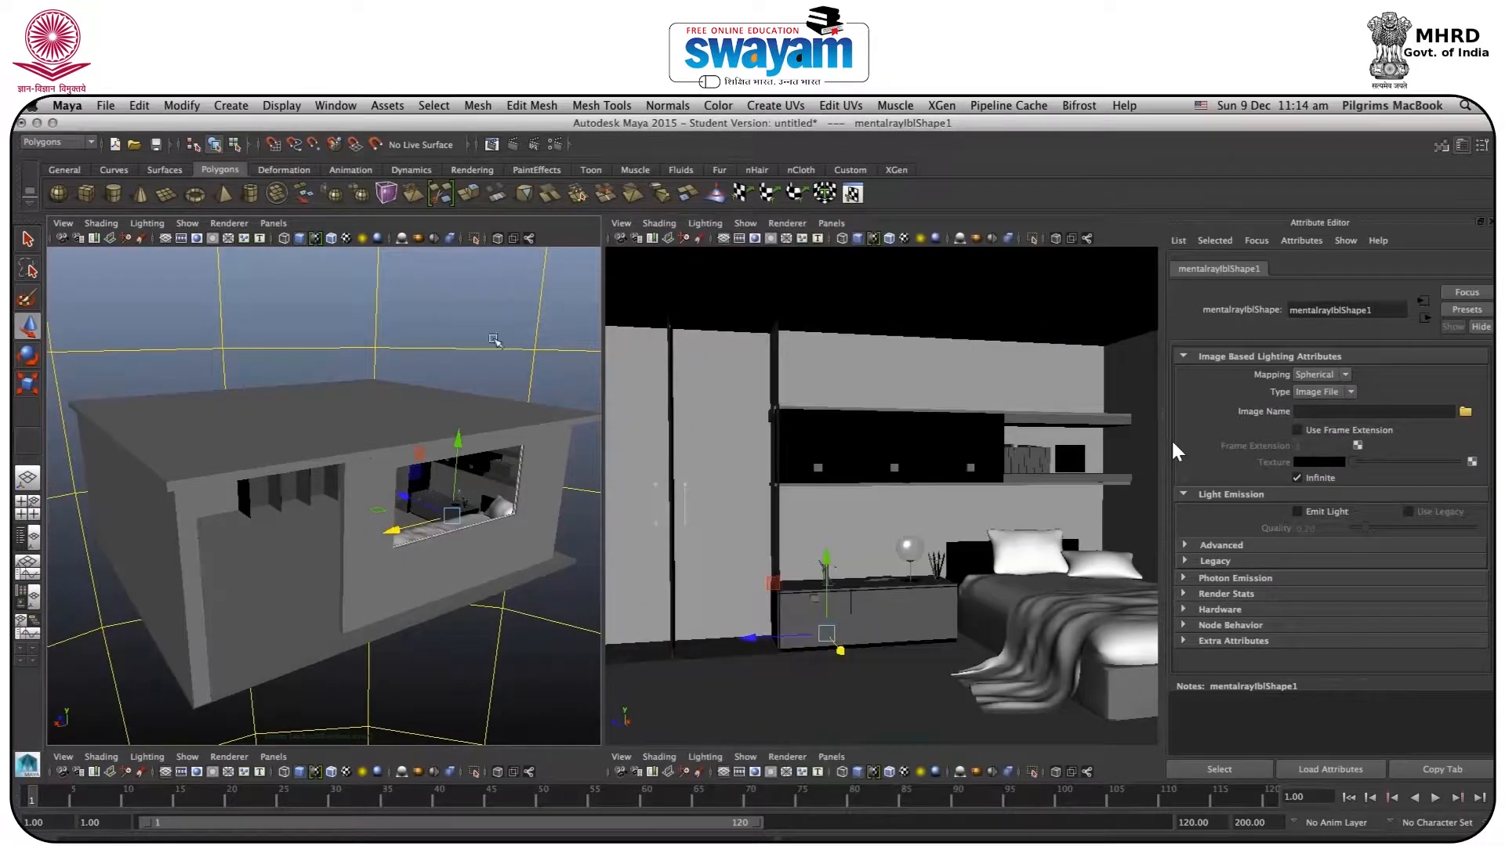
scroll(405, 392, down, 10)
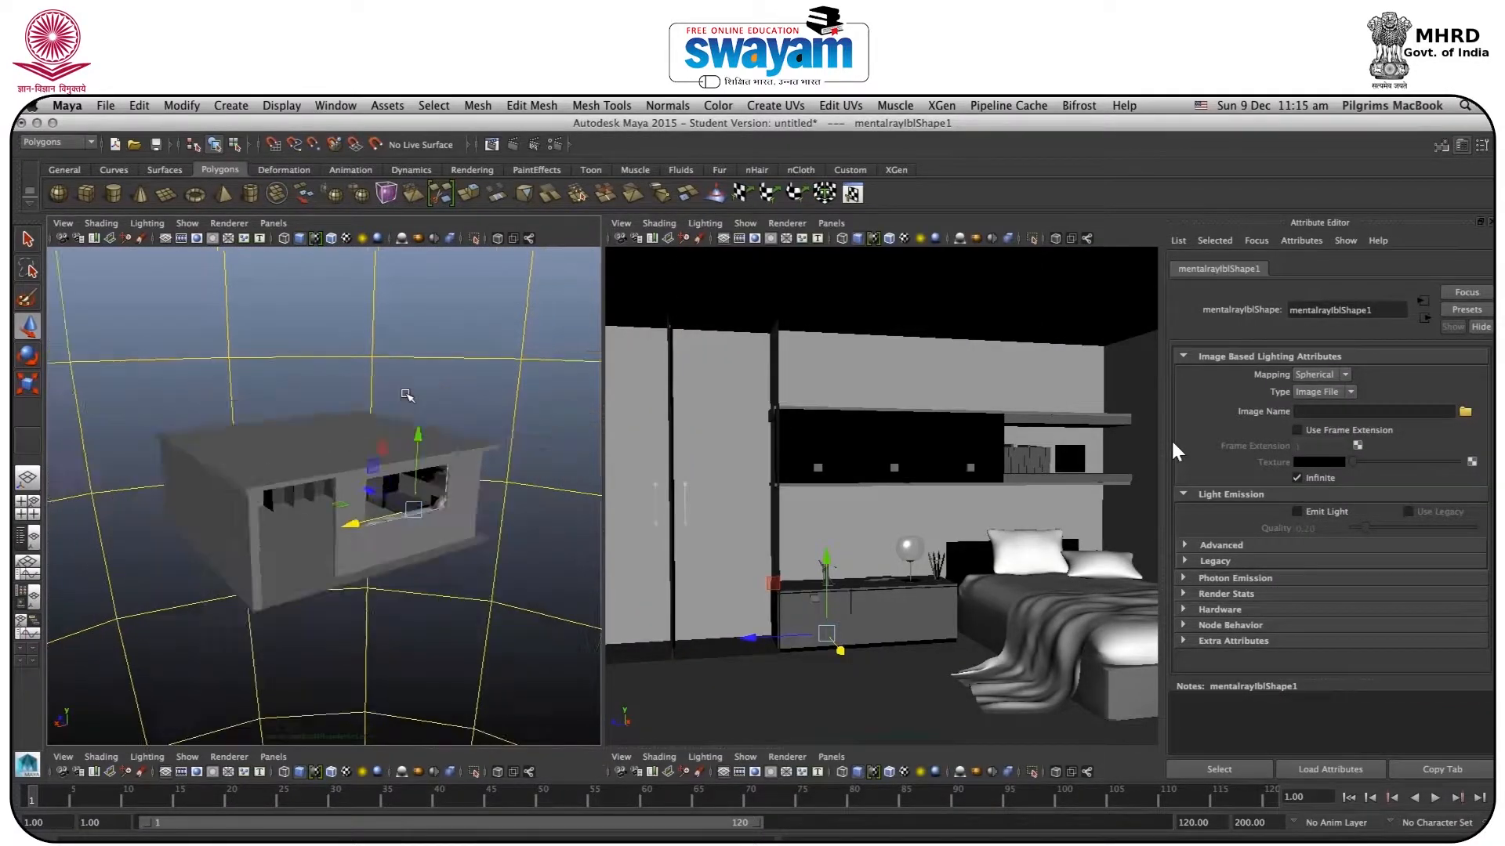
scroll(408, 396, up, 4)
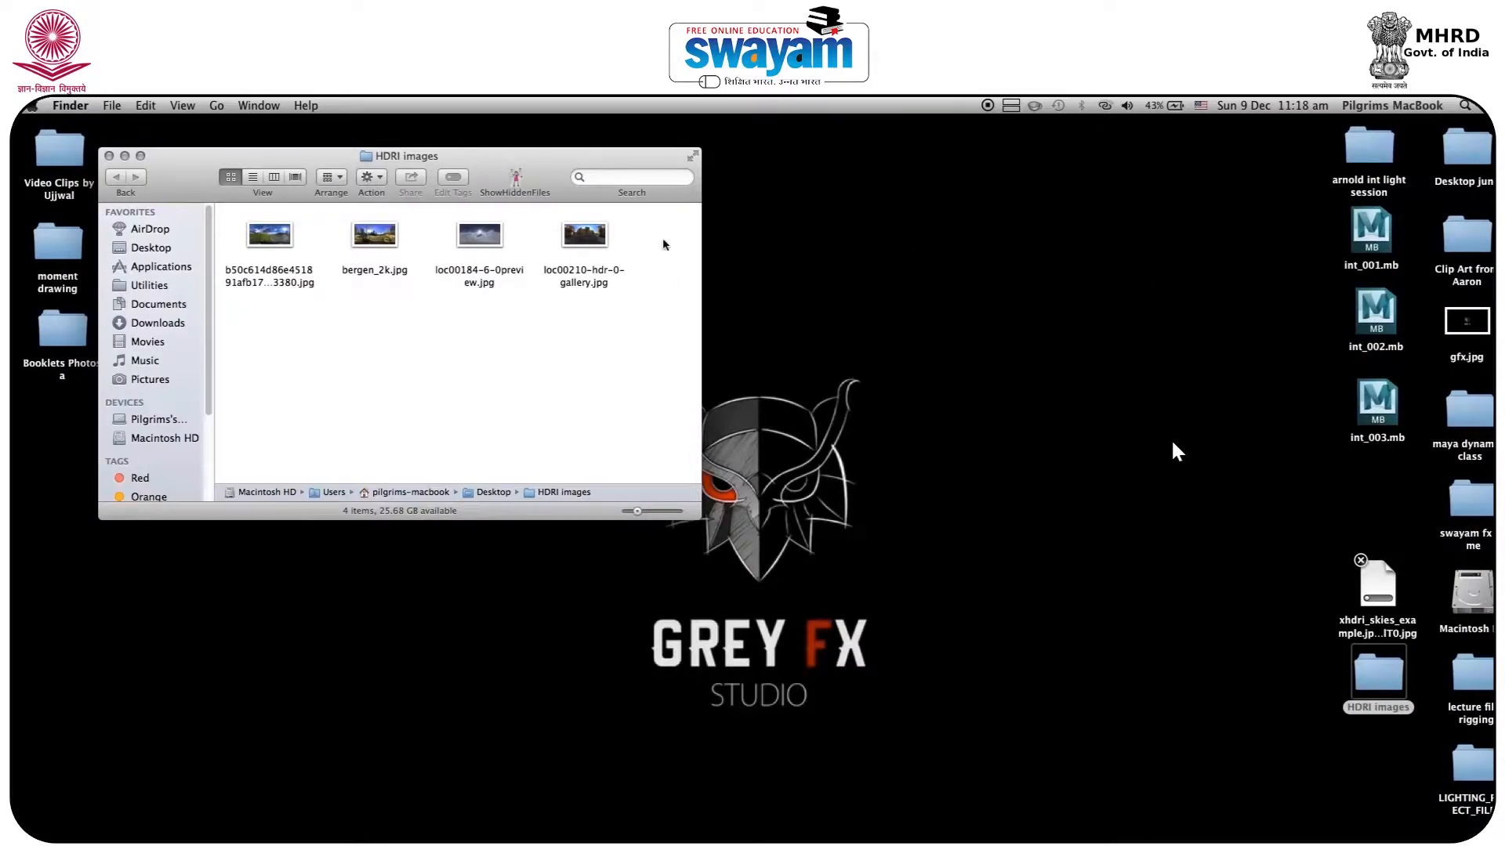
Step: Enlarge the HDRI images folder window and preview each of its panoramic images
drag(672, 505, 1398, 810)
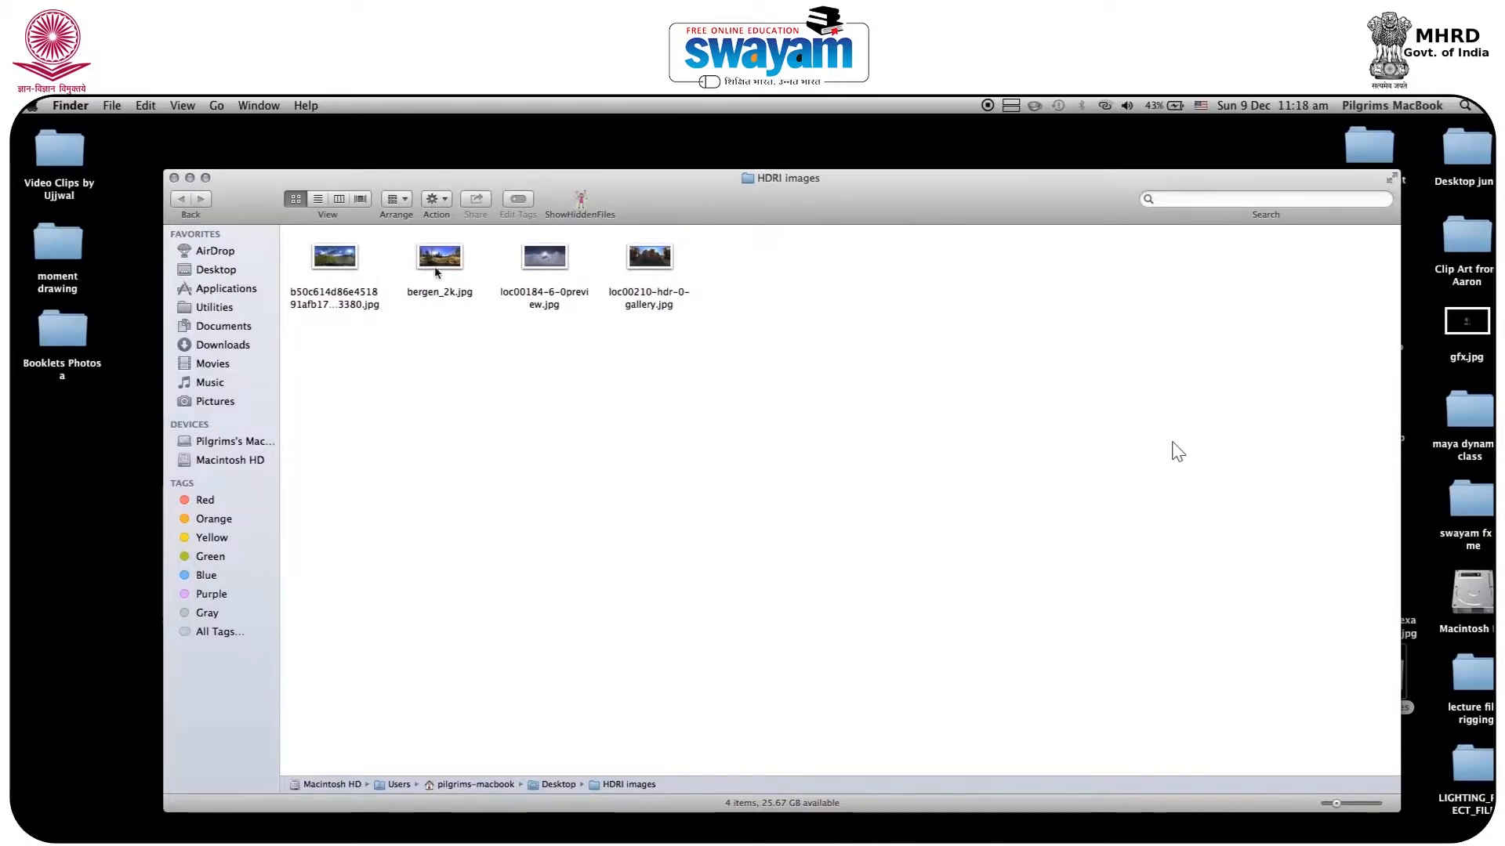
double_click(342, 261)
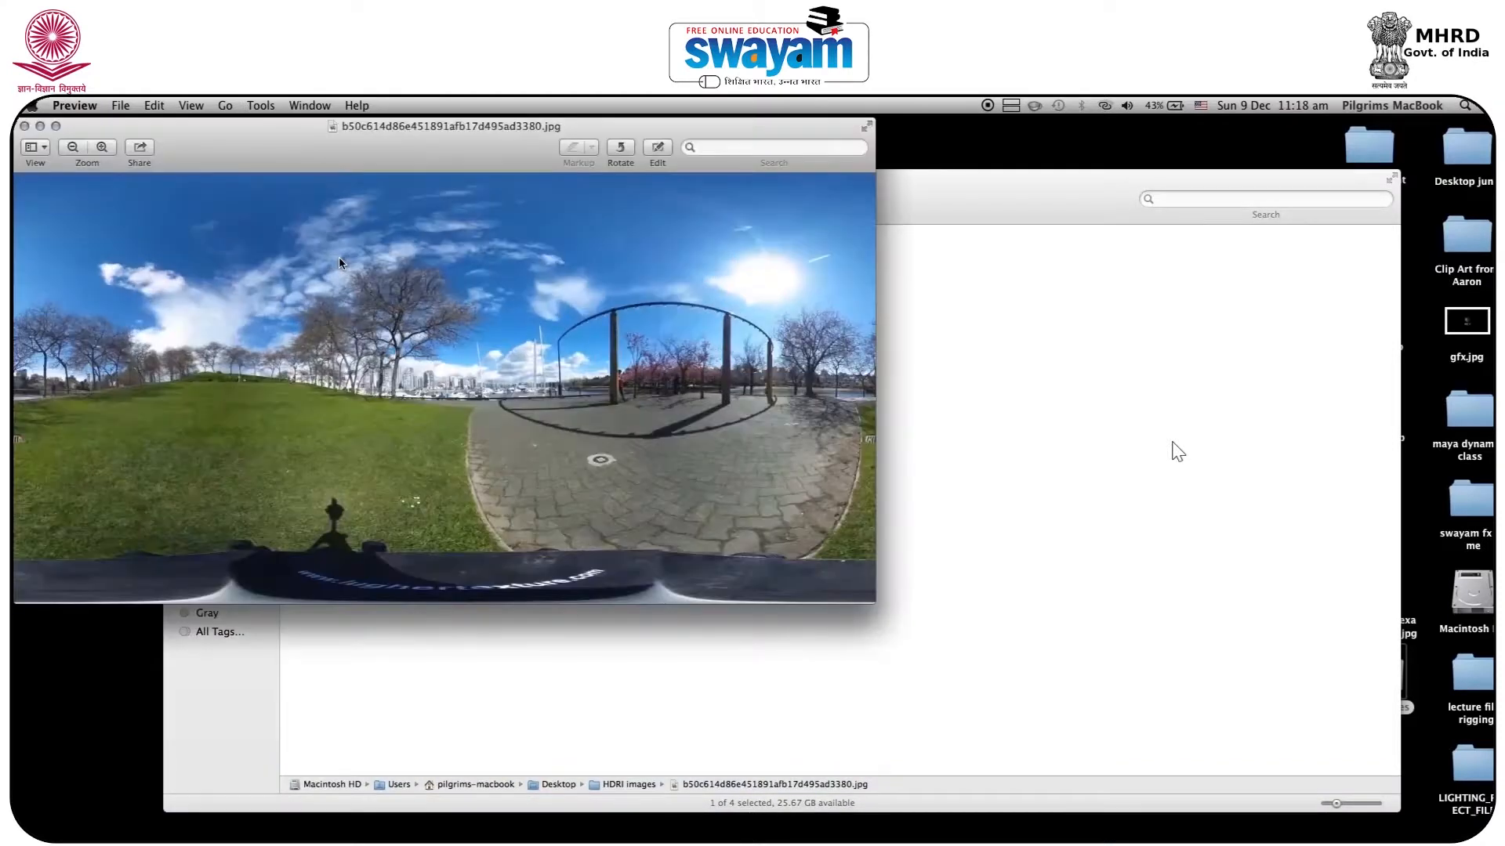
drag(490, 126, 651, 162)
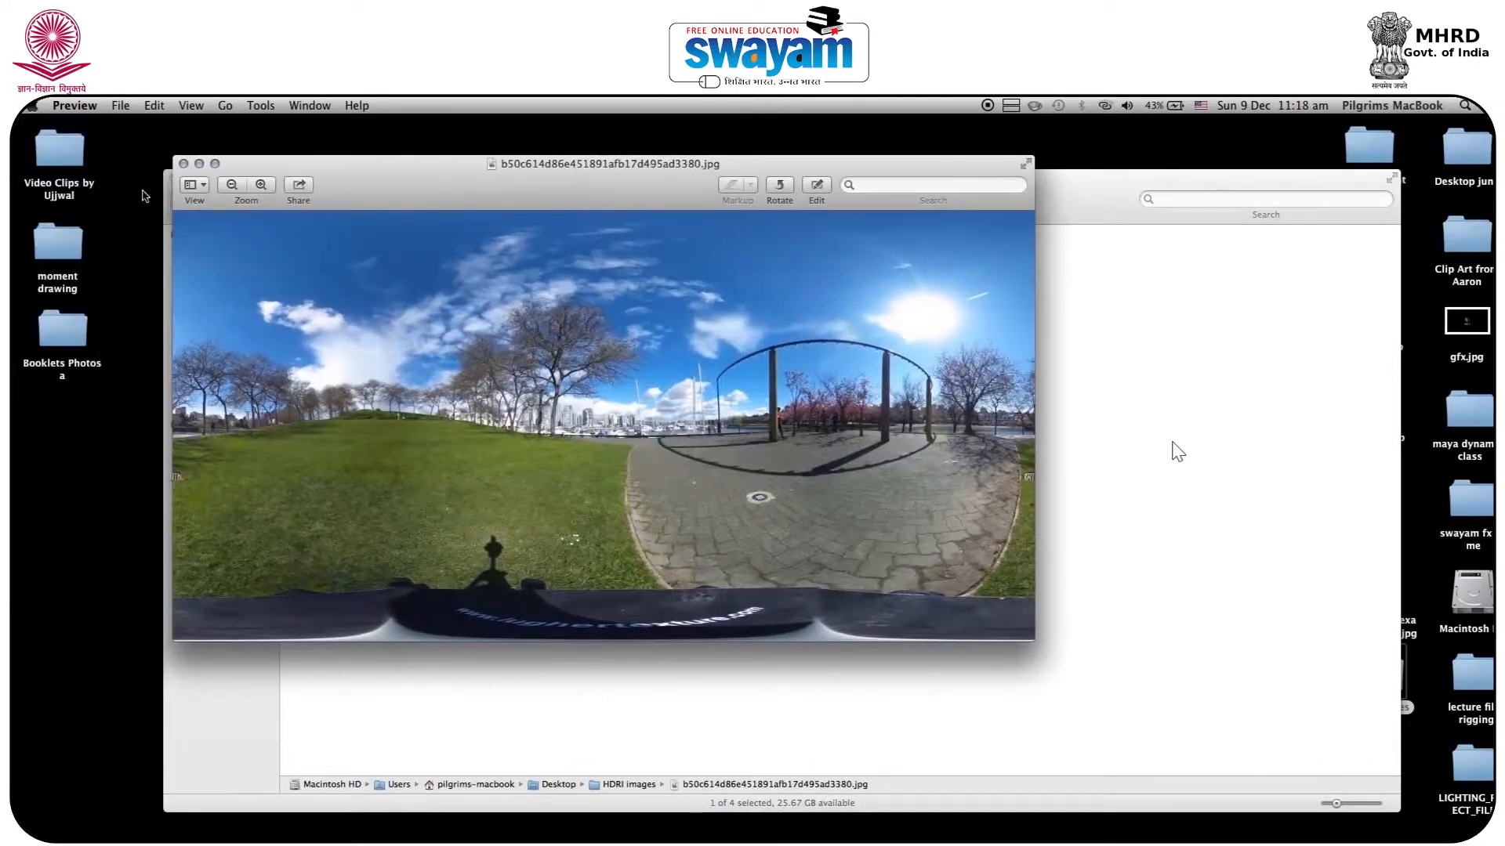
click(182, 164)
double_click(450, 258)
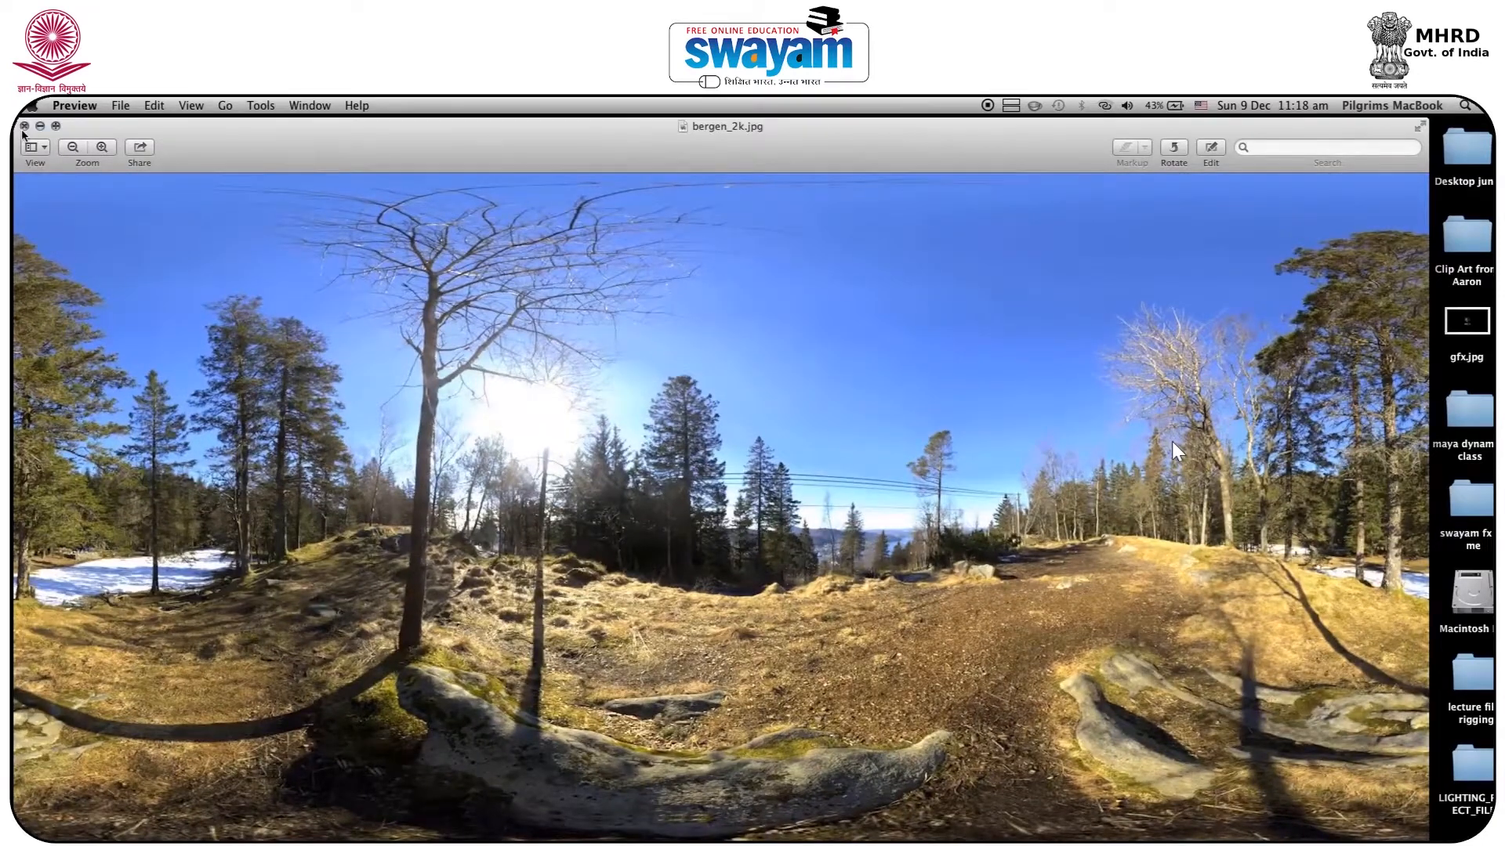
click(24, 127)
double_click(542, 259)
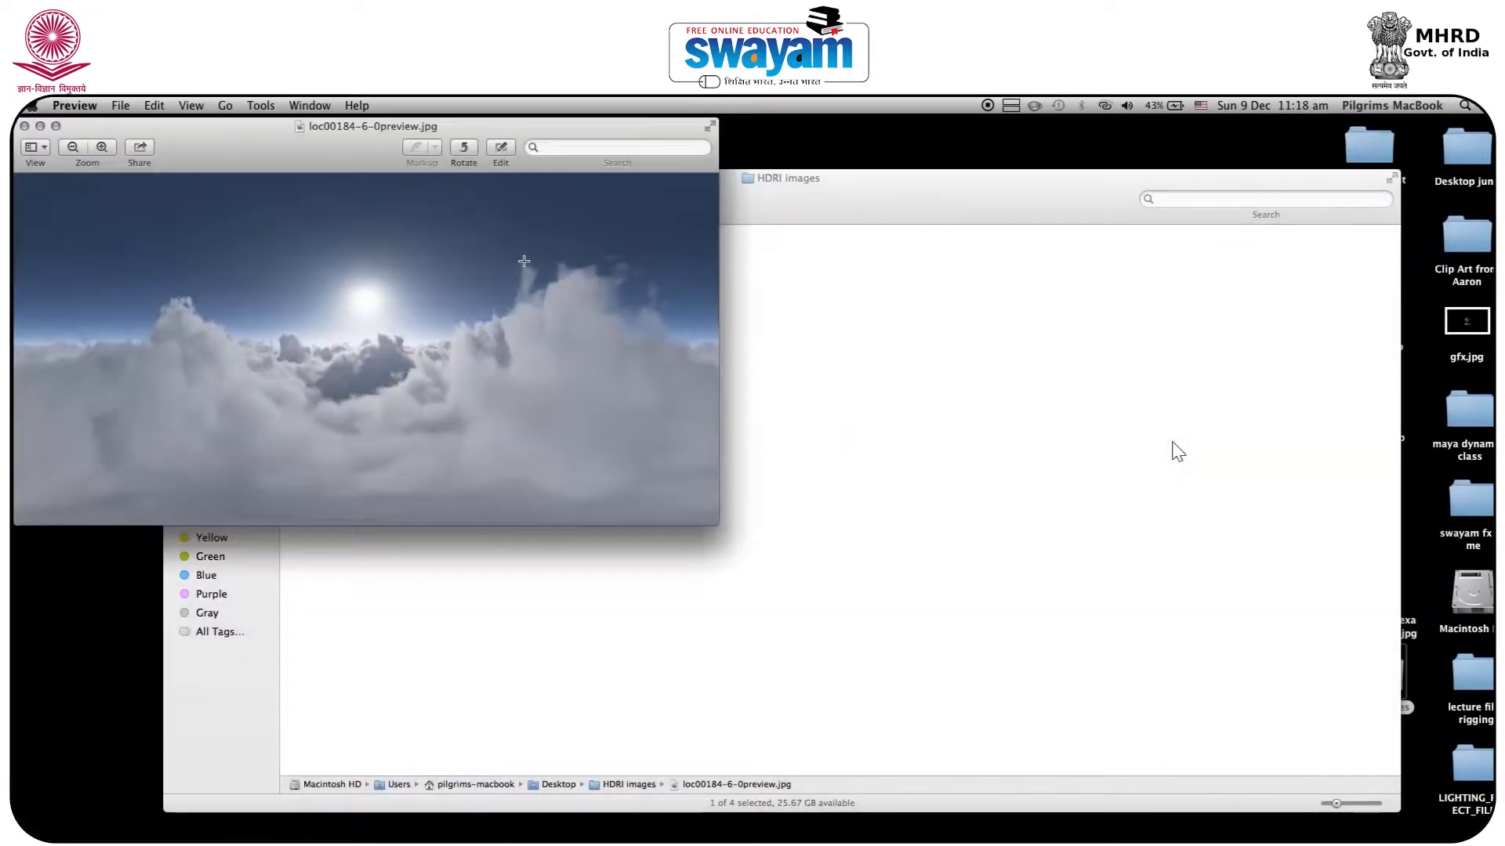
click(24, 126)
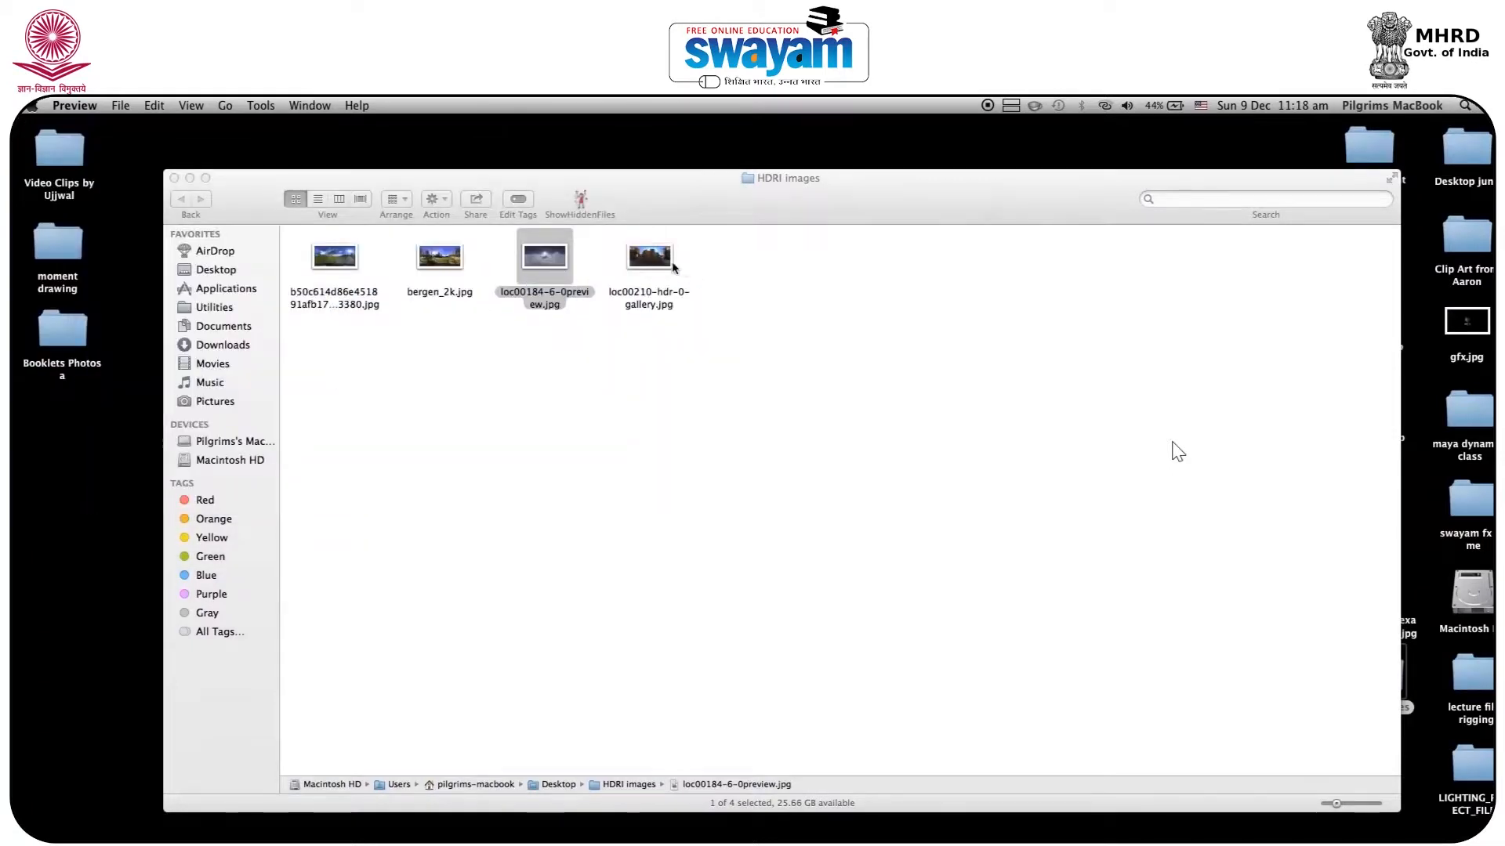
double_click(658, 263)
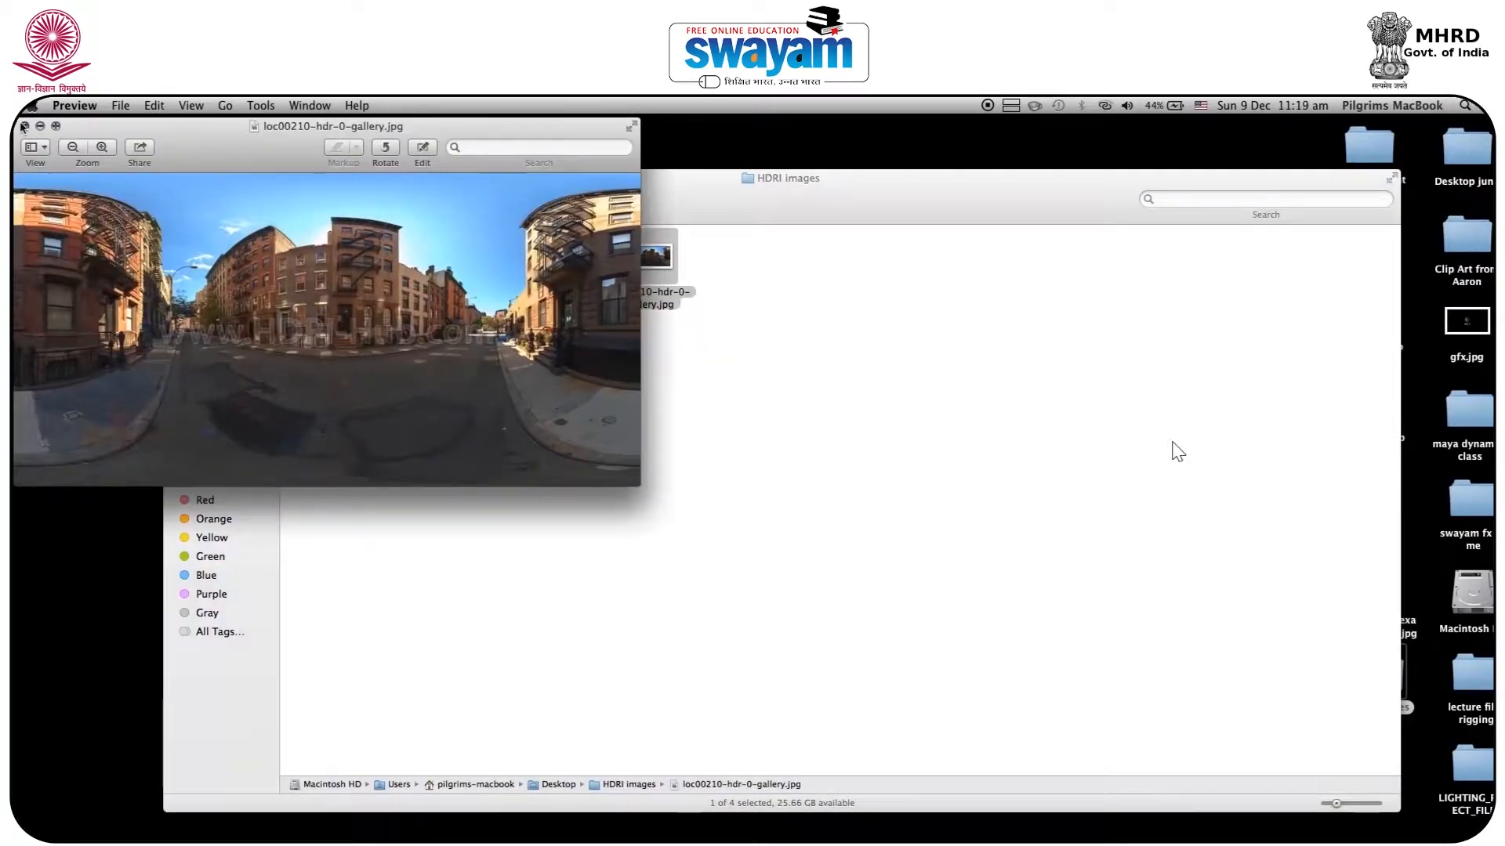
click(24, 126)
click(957, 705)
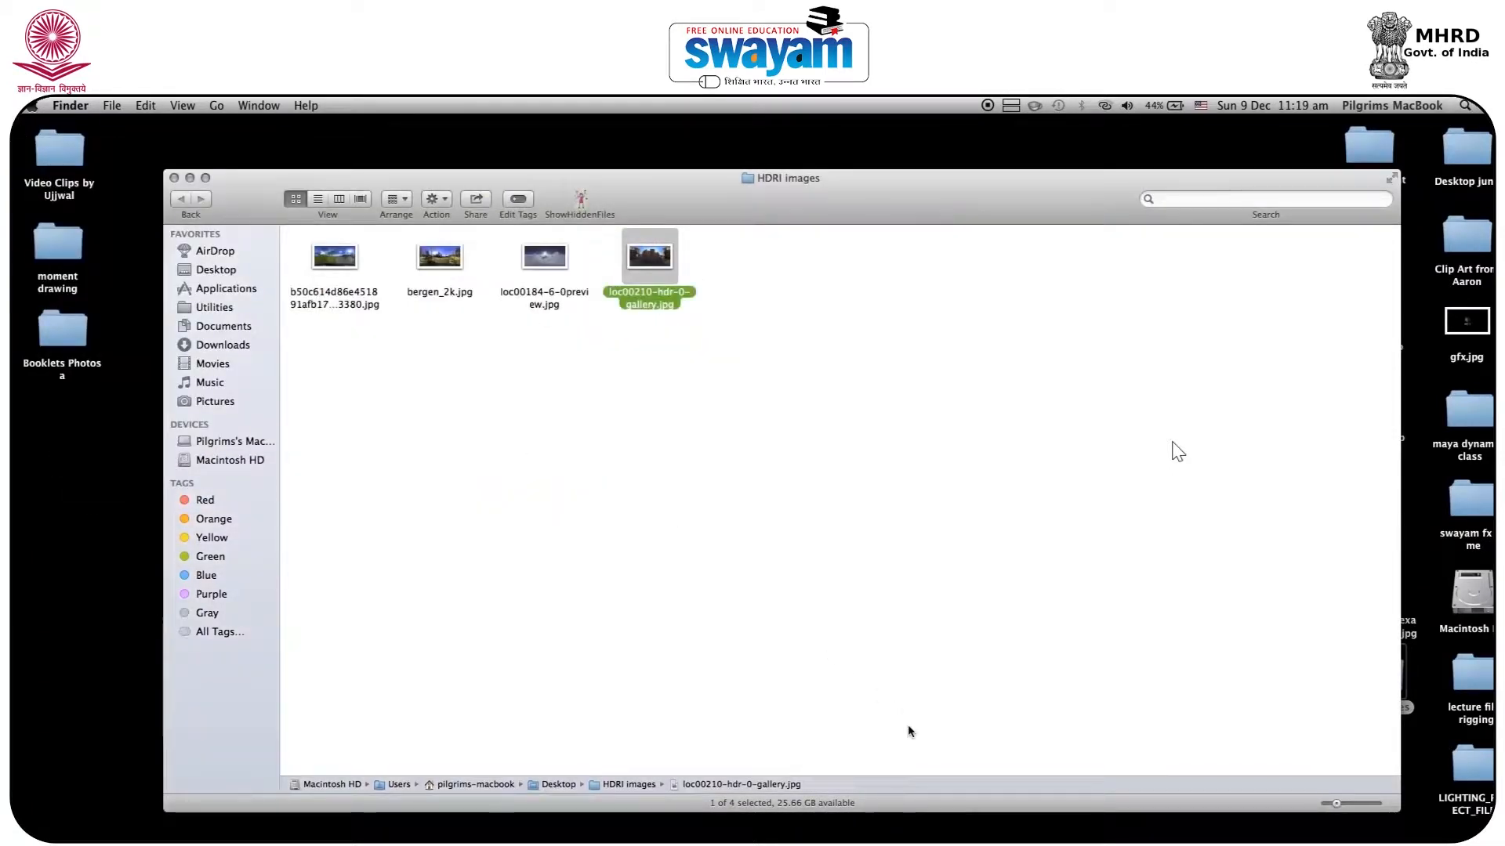
Step: Switch back to Maya and browse to the Desktop's HDRI images folder for the image-based light's image
click(646, 841)
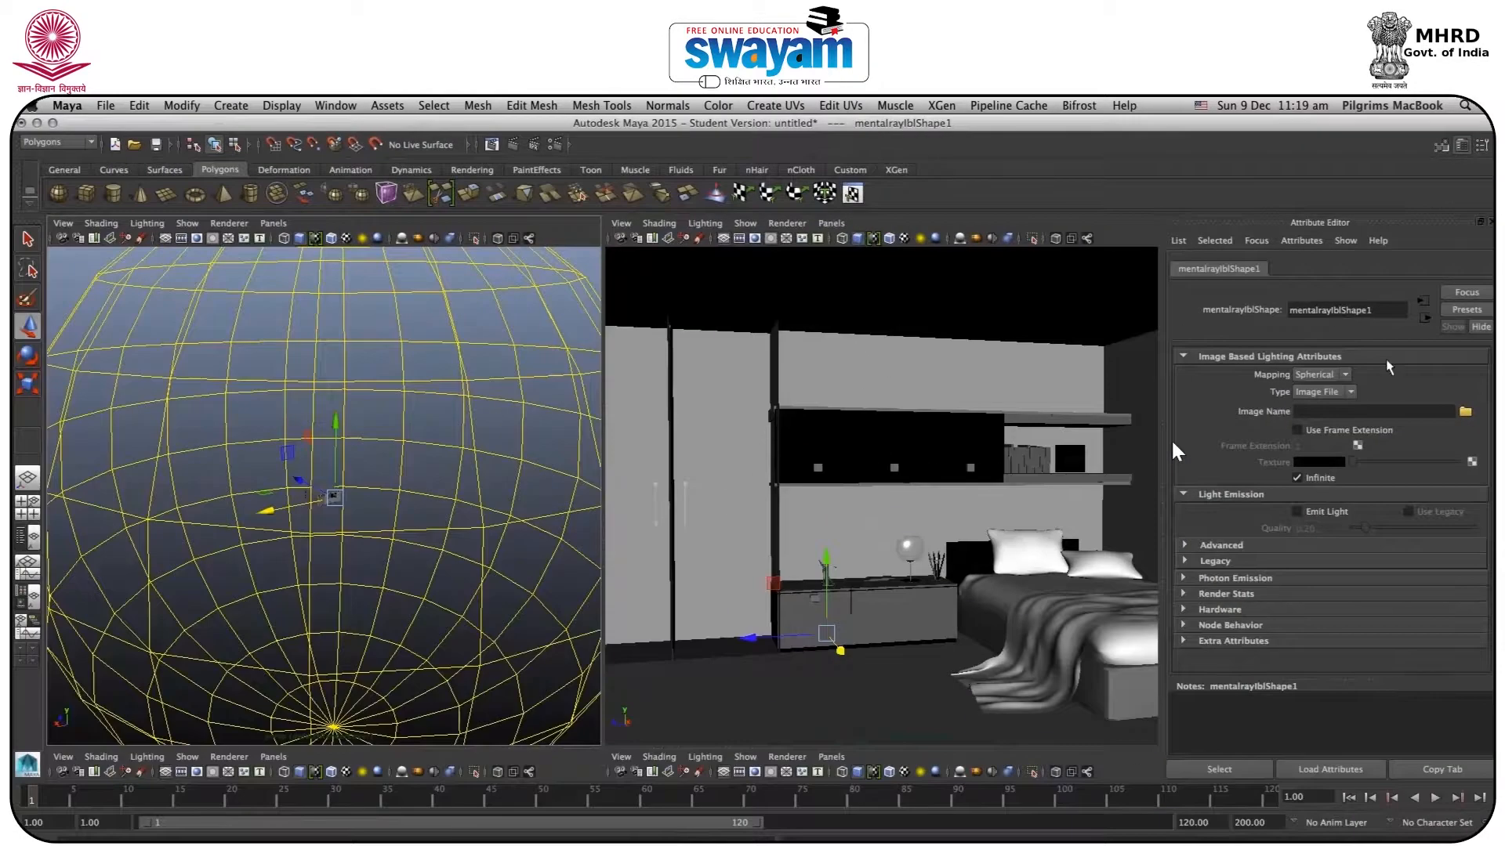
click(1464, 411)
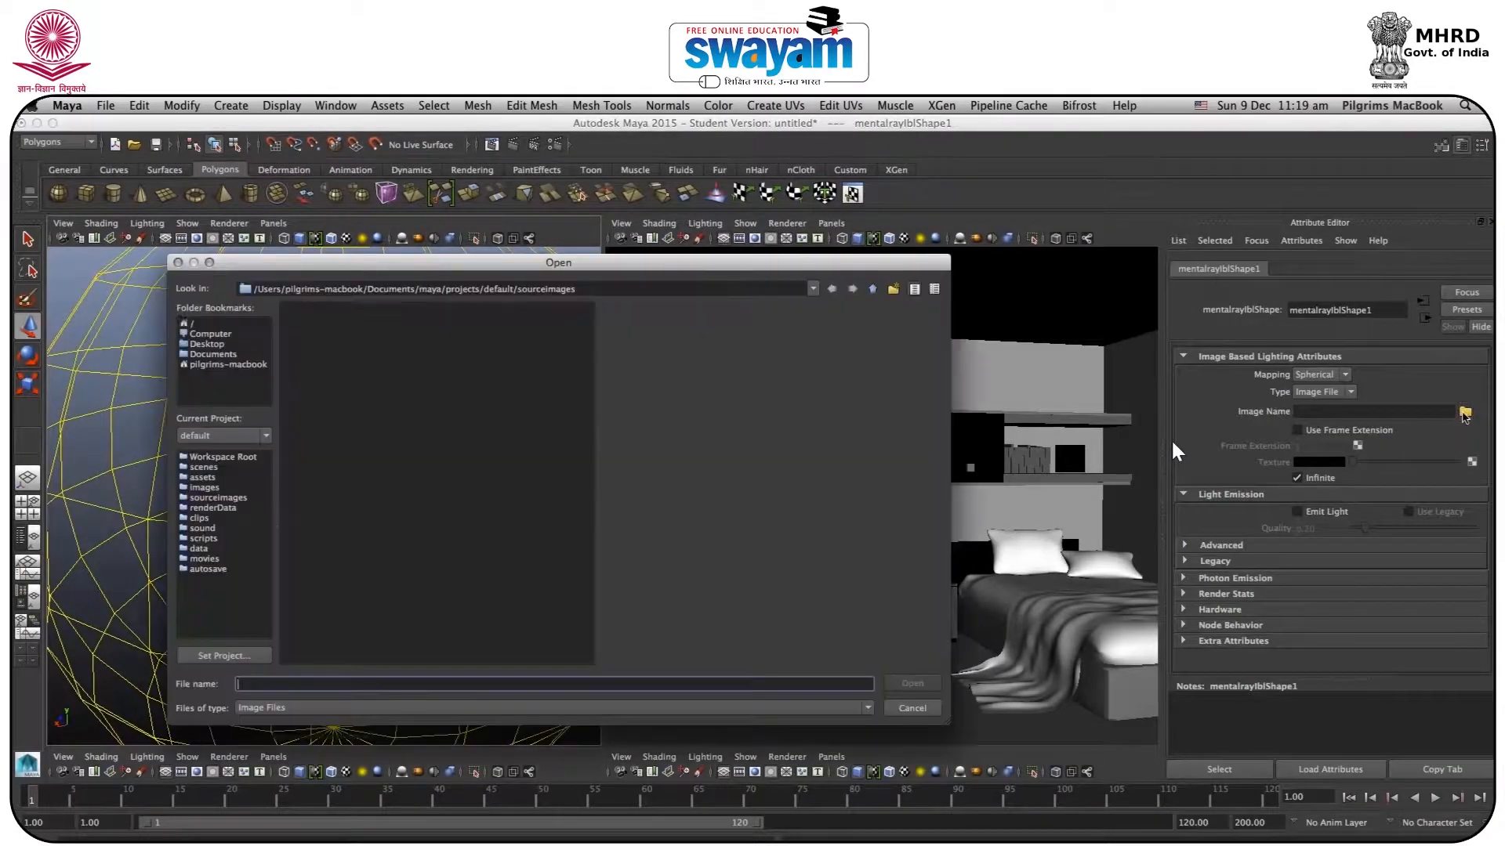
click(197, 345)
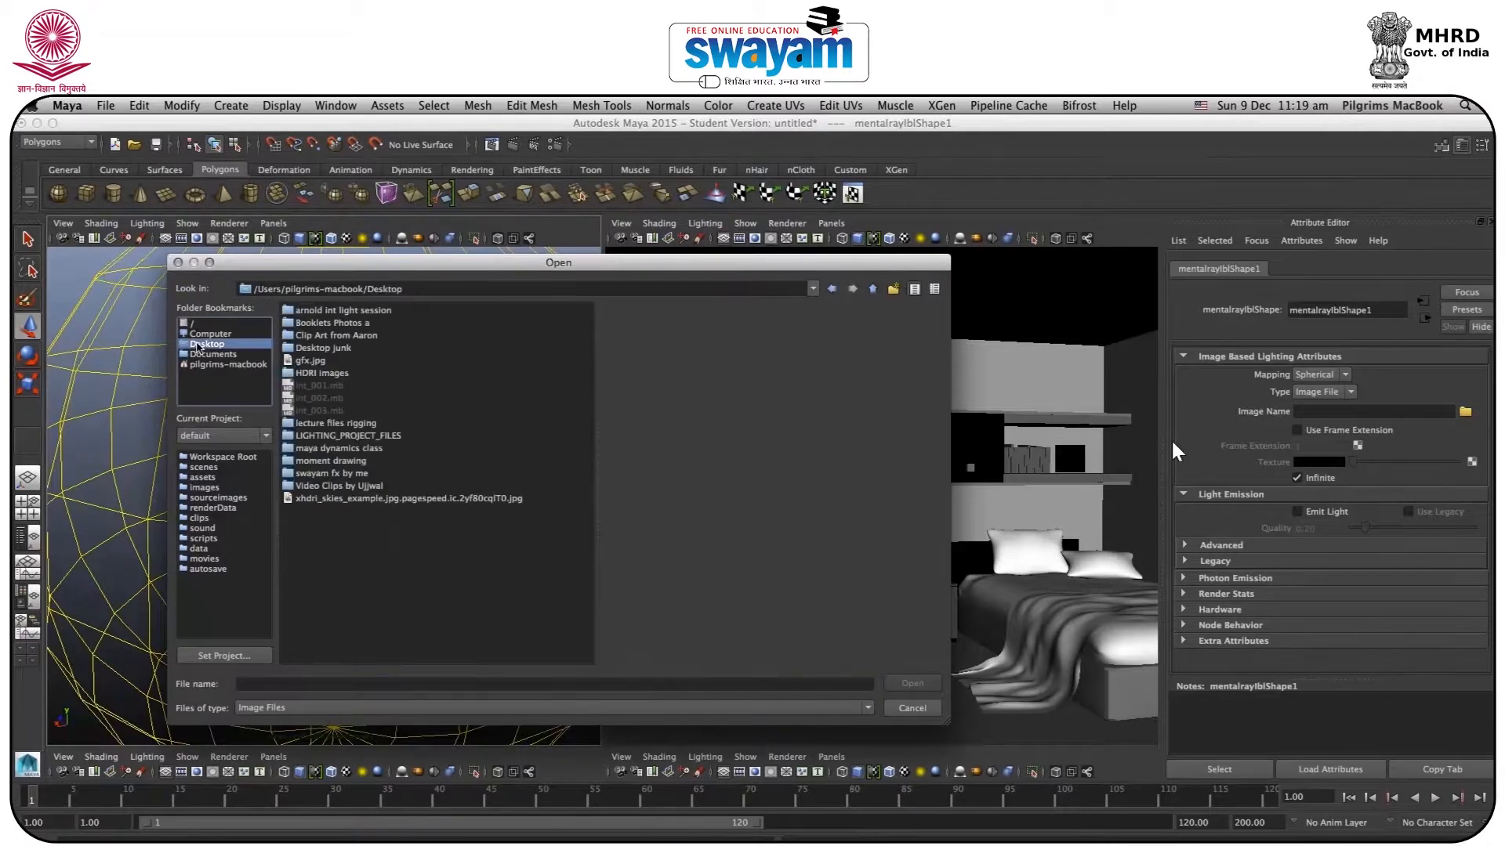
click(317, 379)
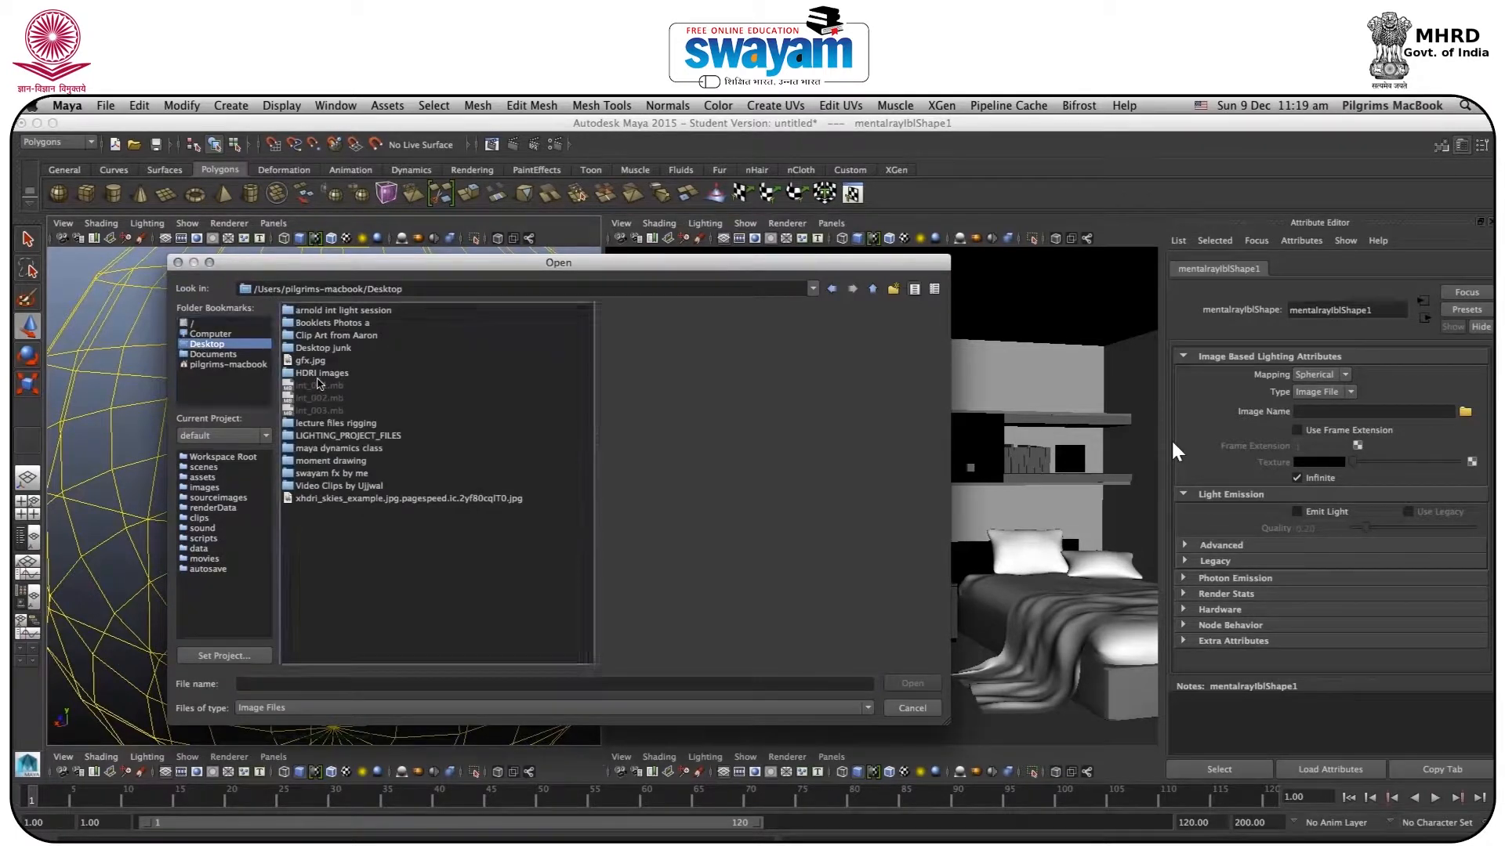
double_click(317, 376)
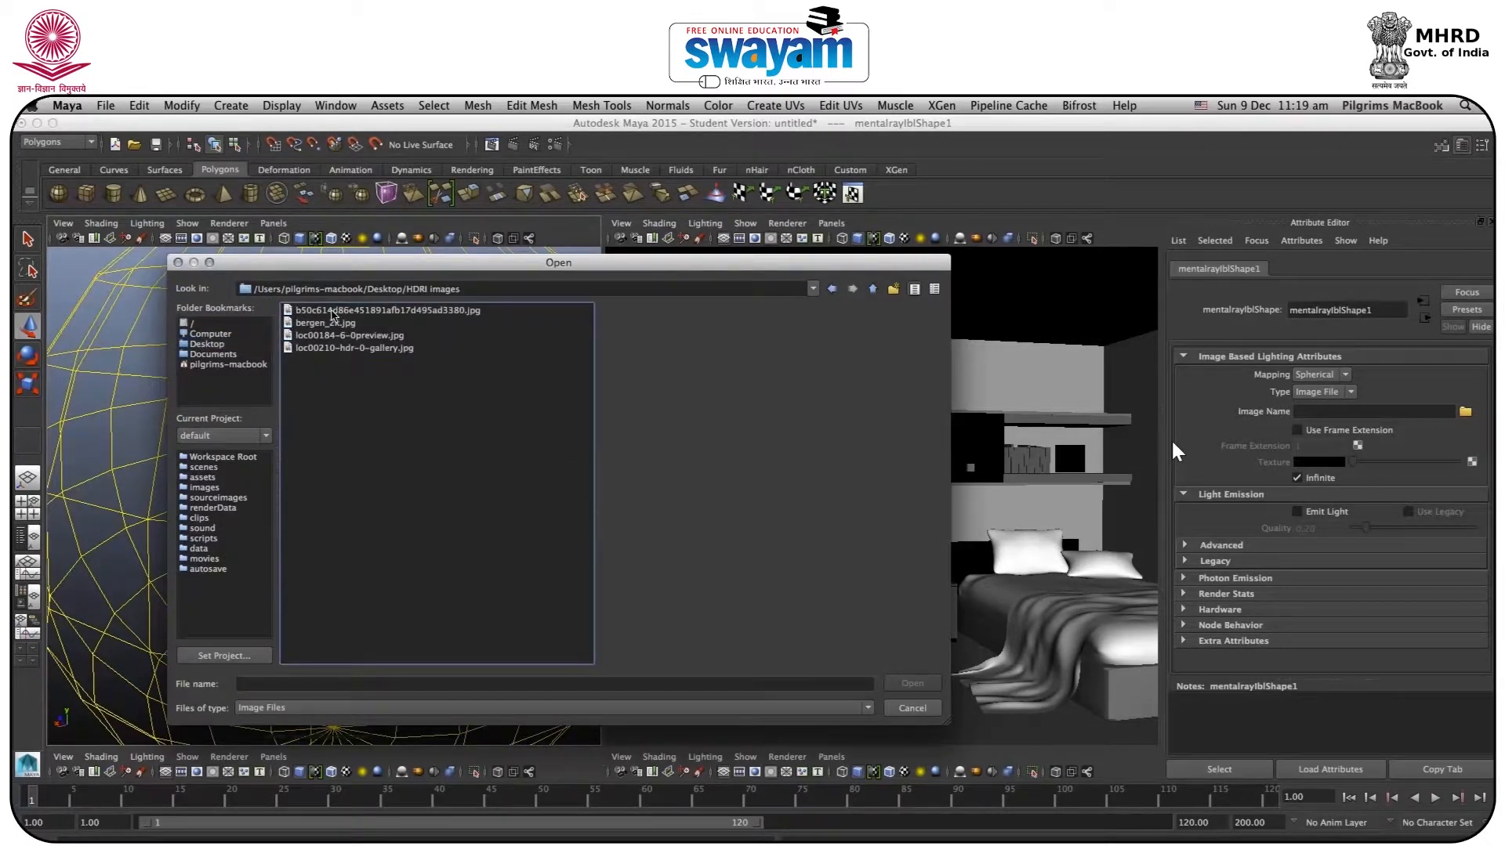
Step: Compare the image previews and load loc00184-6-0preview.jpg as the image-based lighting image
click(333, 312)
click(321, 335)
click(328, 324)
click(333, 335)
click(341, 347)
click(342, 324)
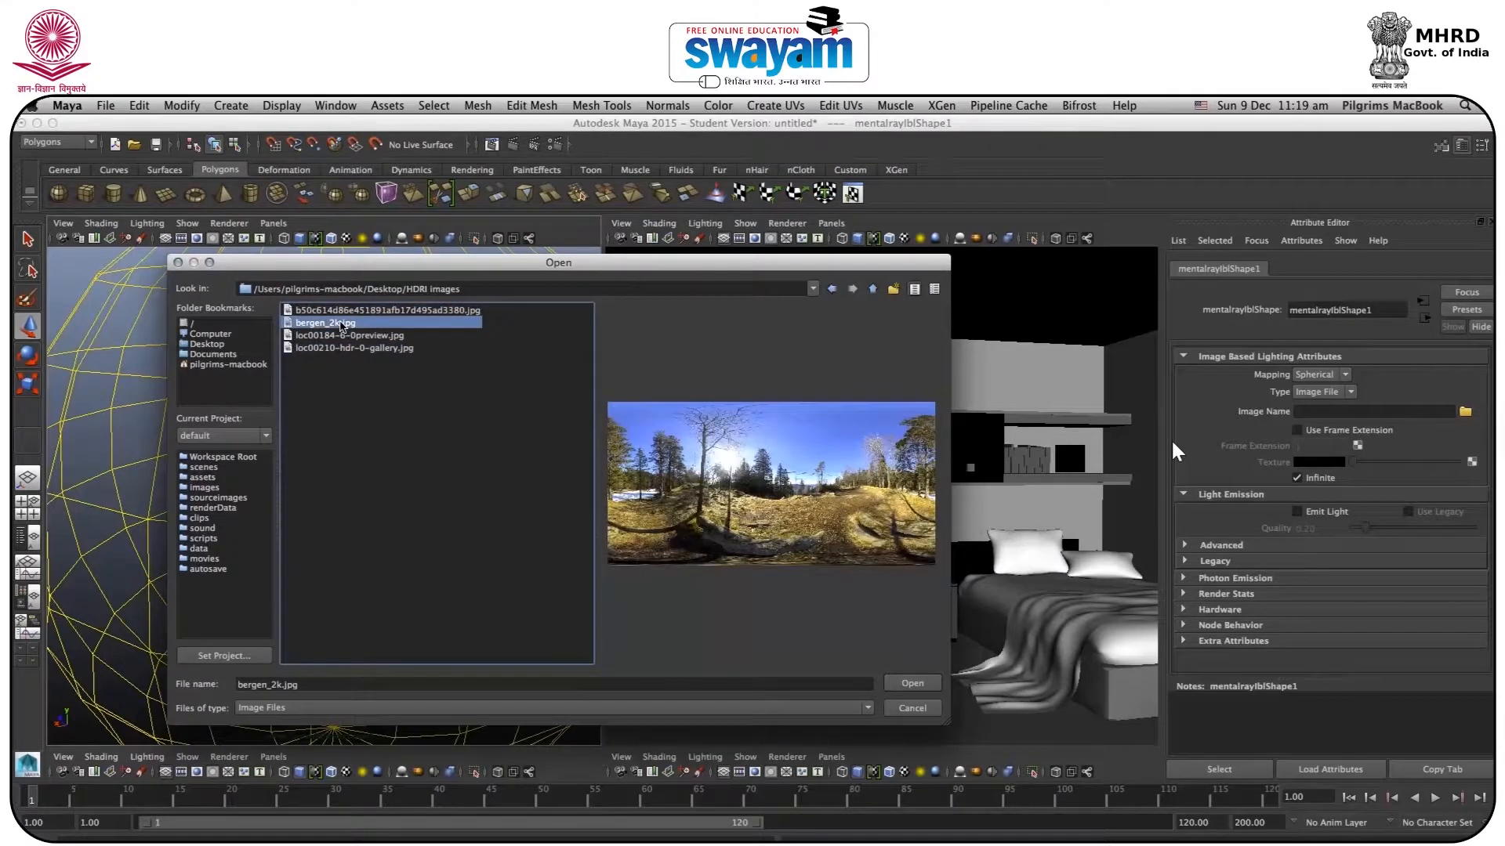
click(352, 337)
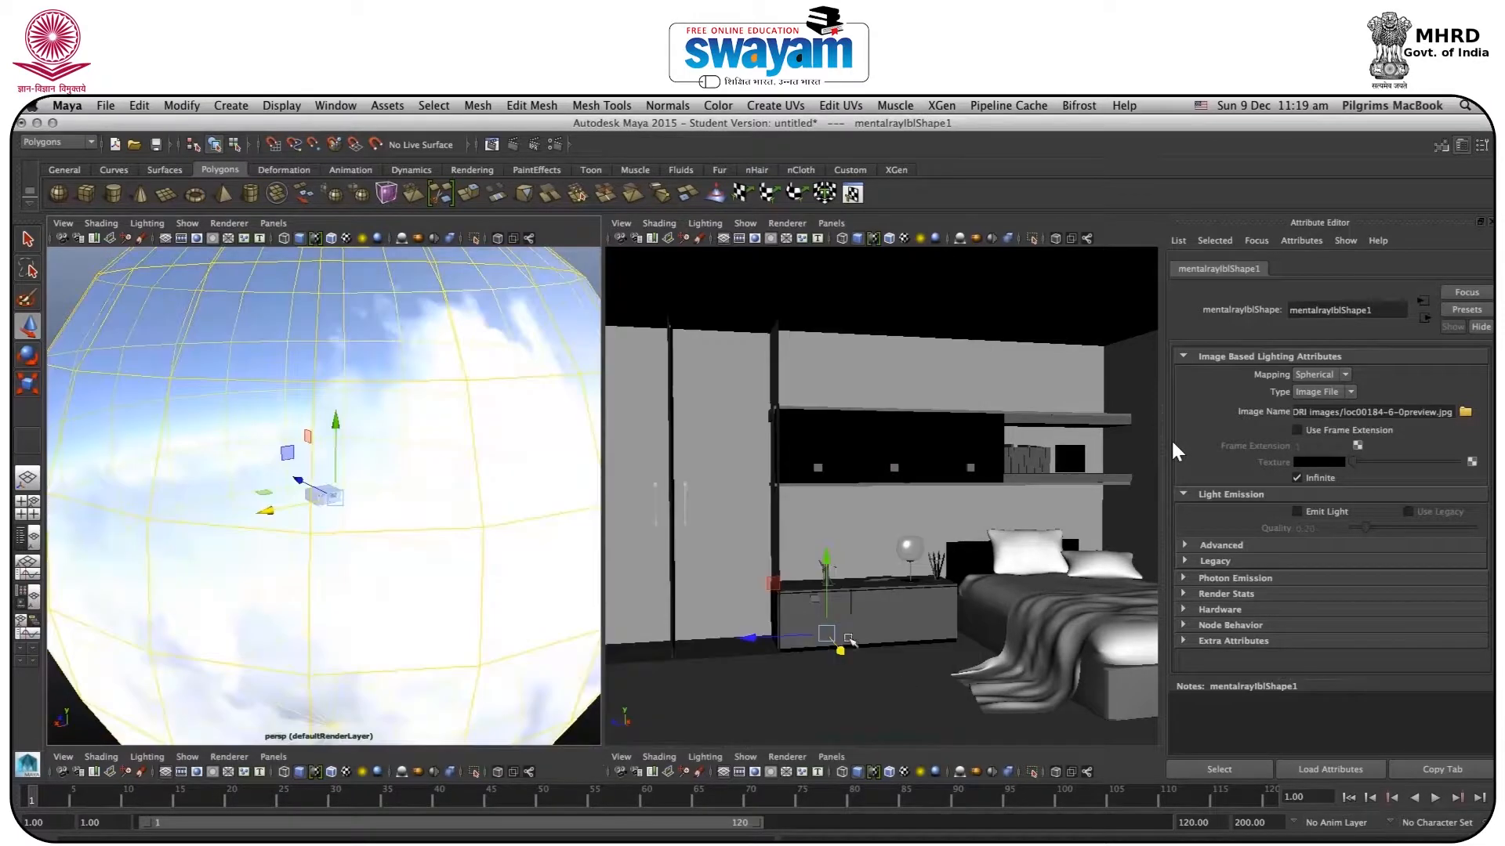
click(912, 684)
Step: Select the image-based lighting sphere that surrounds the building
scroll(334, 467, down, 10)
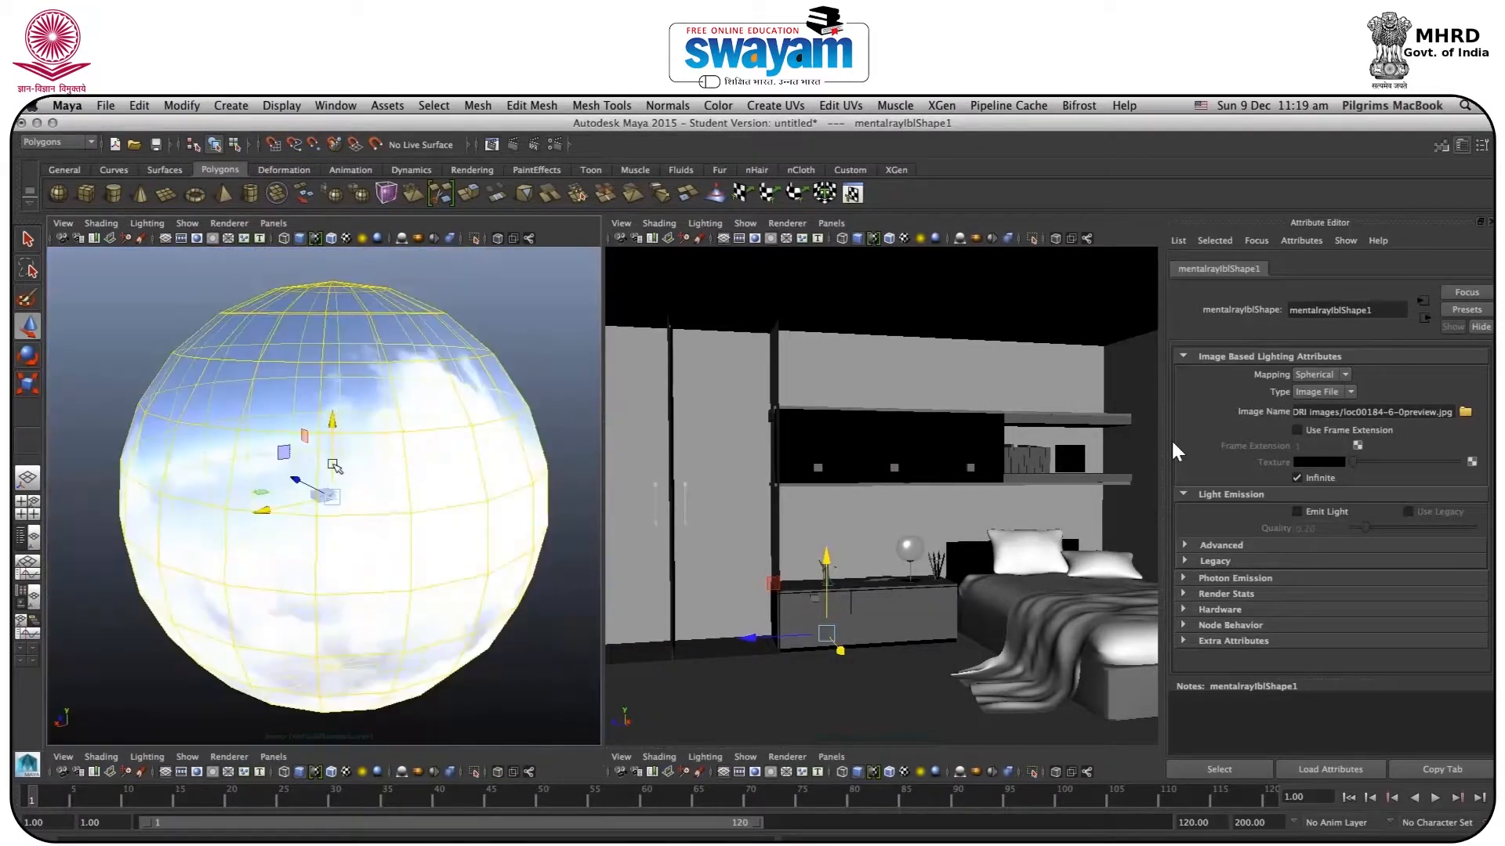
scroll(333, 465, down, 3)
click(496, 361)
click(386, 391)
scroll(318, 494, down, 5)
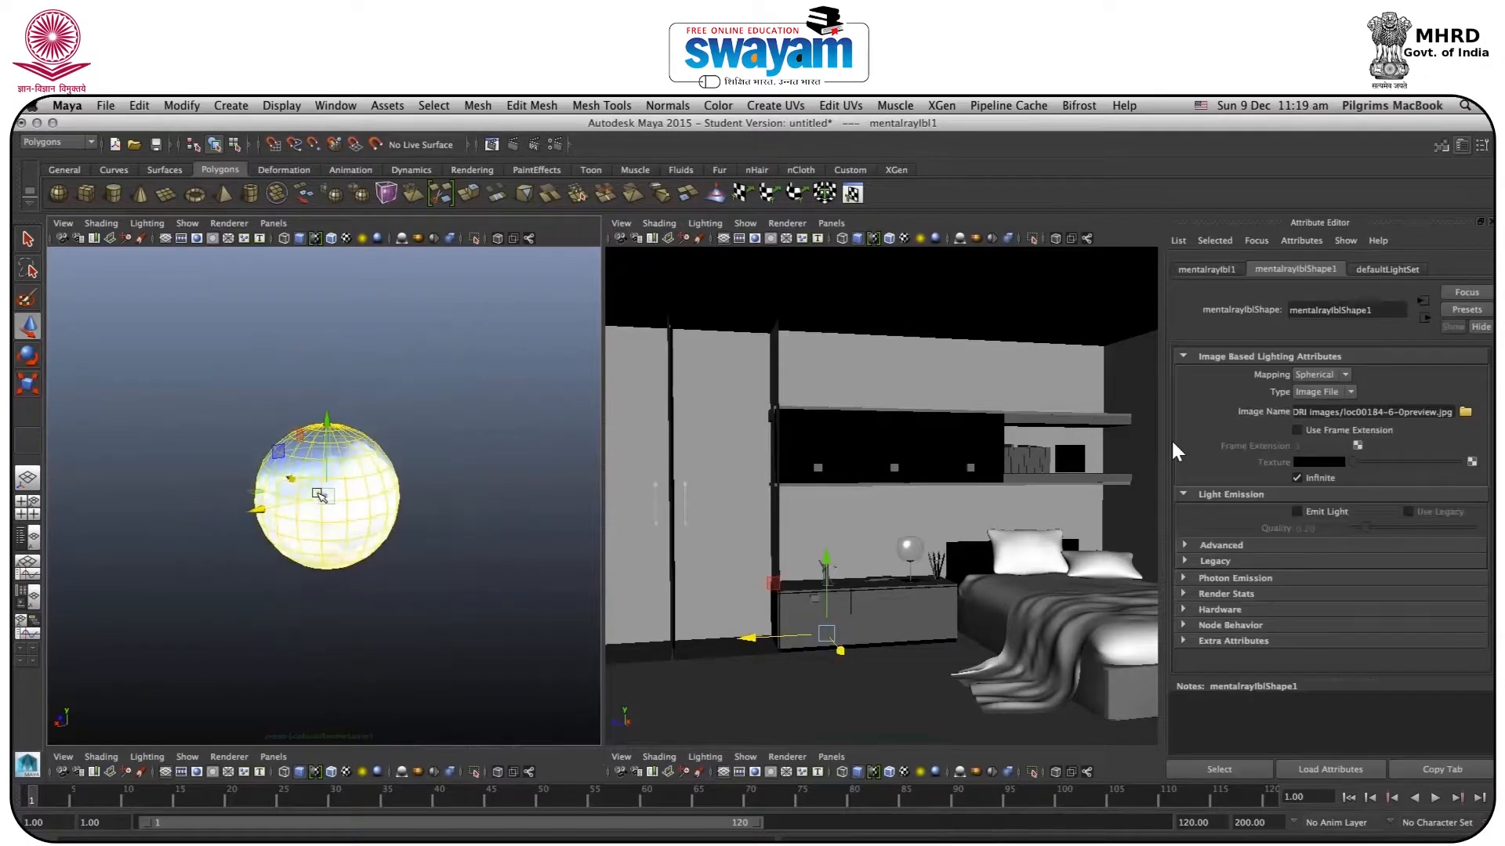
scroll(321, 495, up, 15)
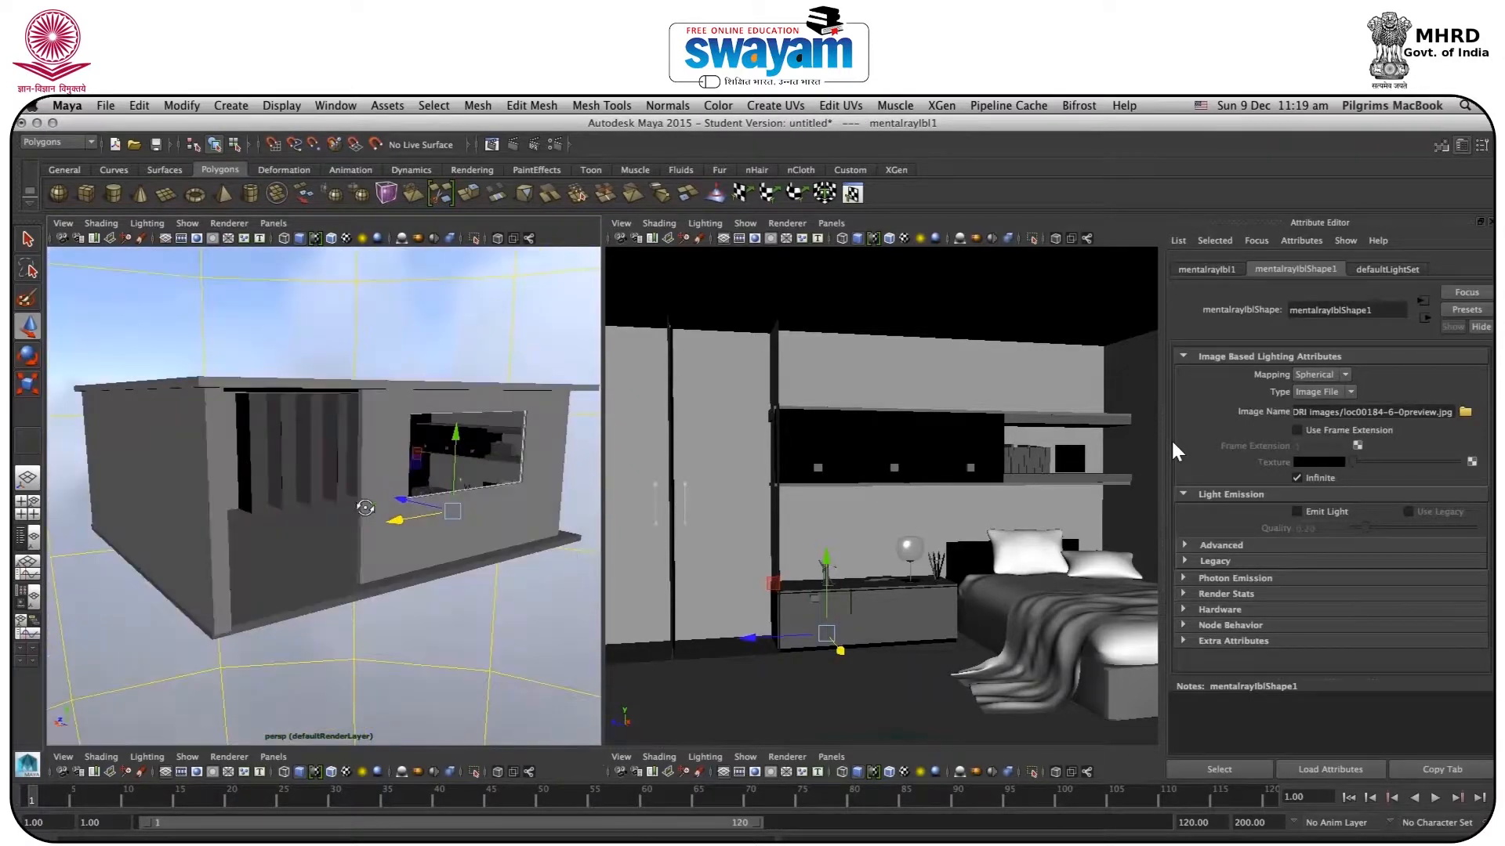
Step: Rotate the image-based lighting sphere around its vertical axis in an enlarged perspective view
key(e)
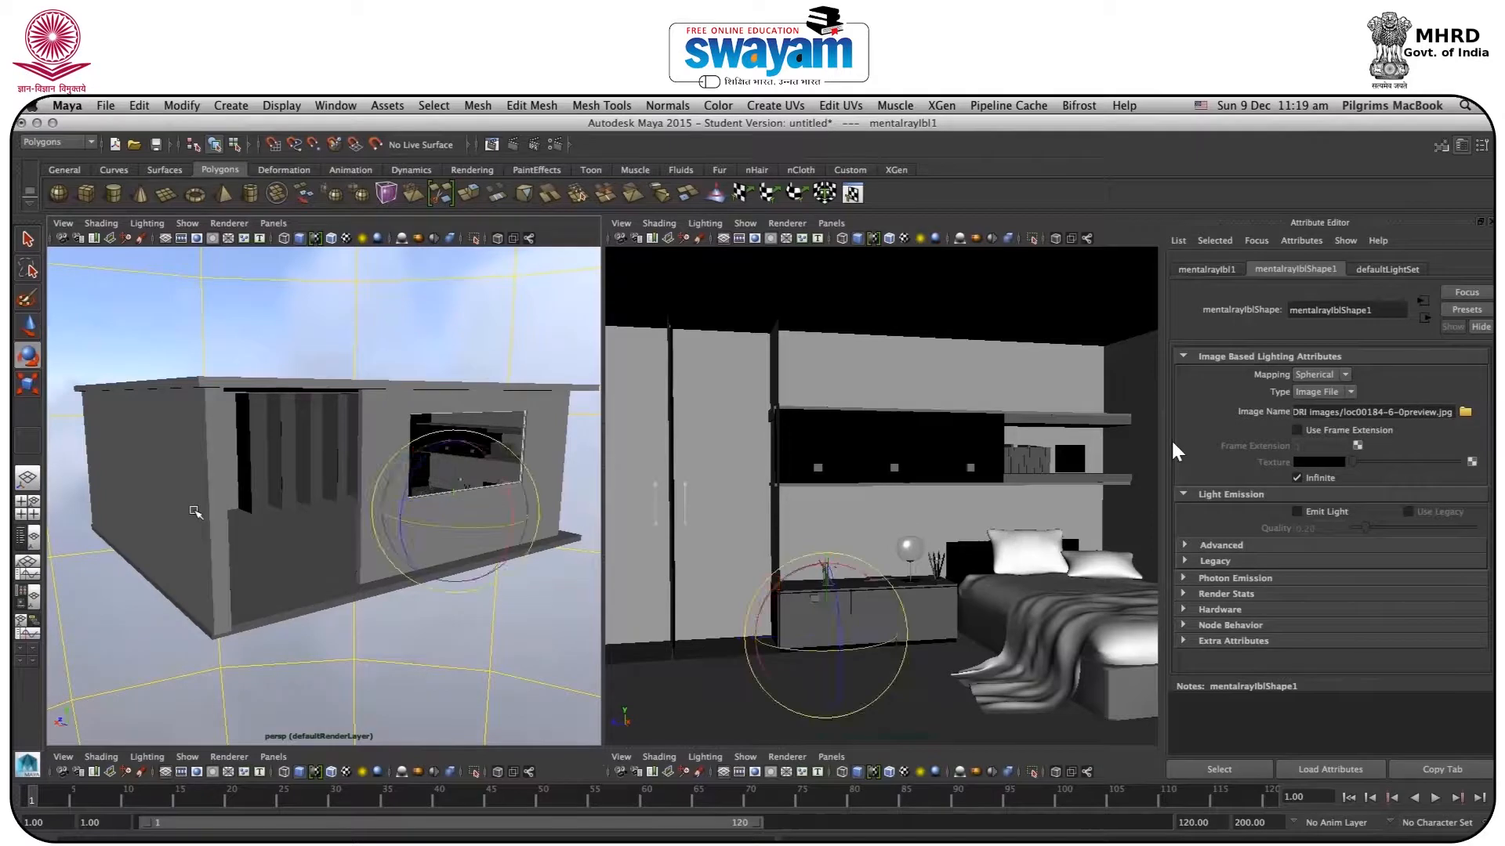
key(space)
drag(855, 557, 922, 562)
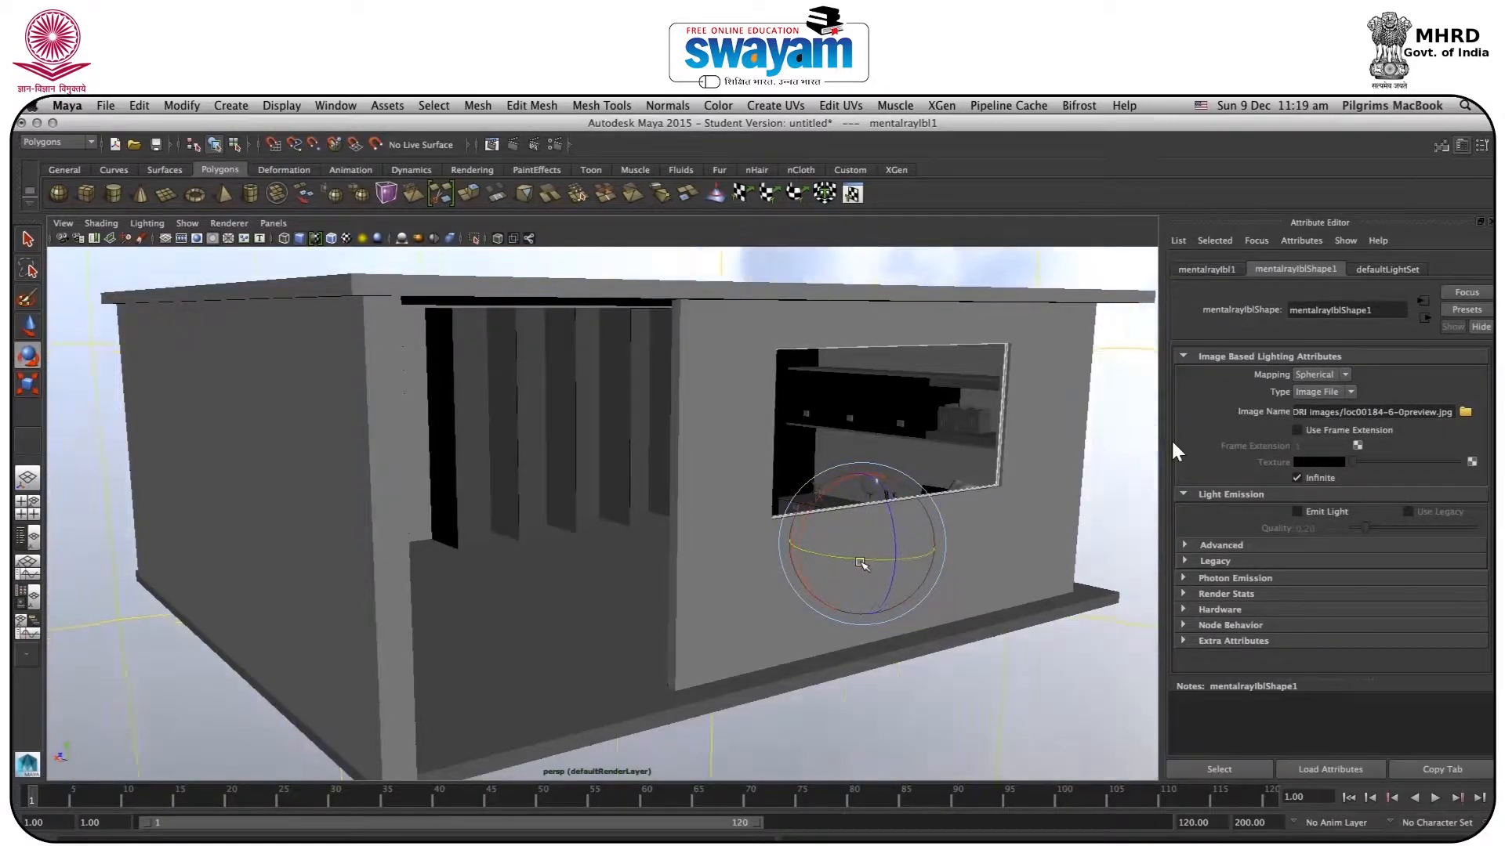
scroll(861, 563, up, 3)
scroll(854, 564, down, 8)
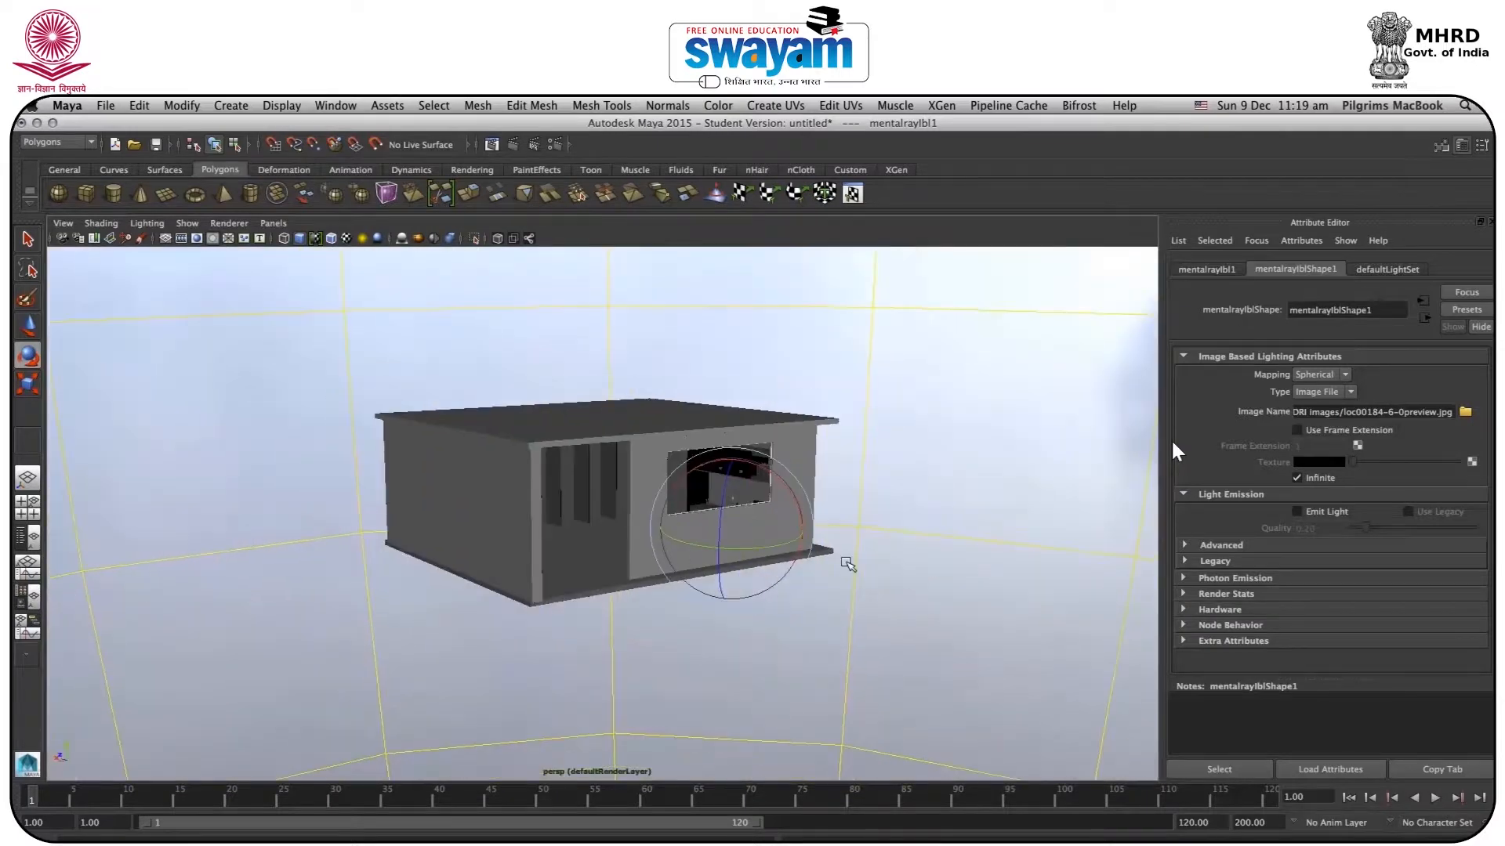
scroll(847, 563, down, 5)
drag(693, 539, 622, 559)
scroll(637, 473, up, 6)
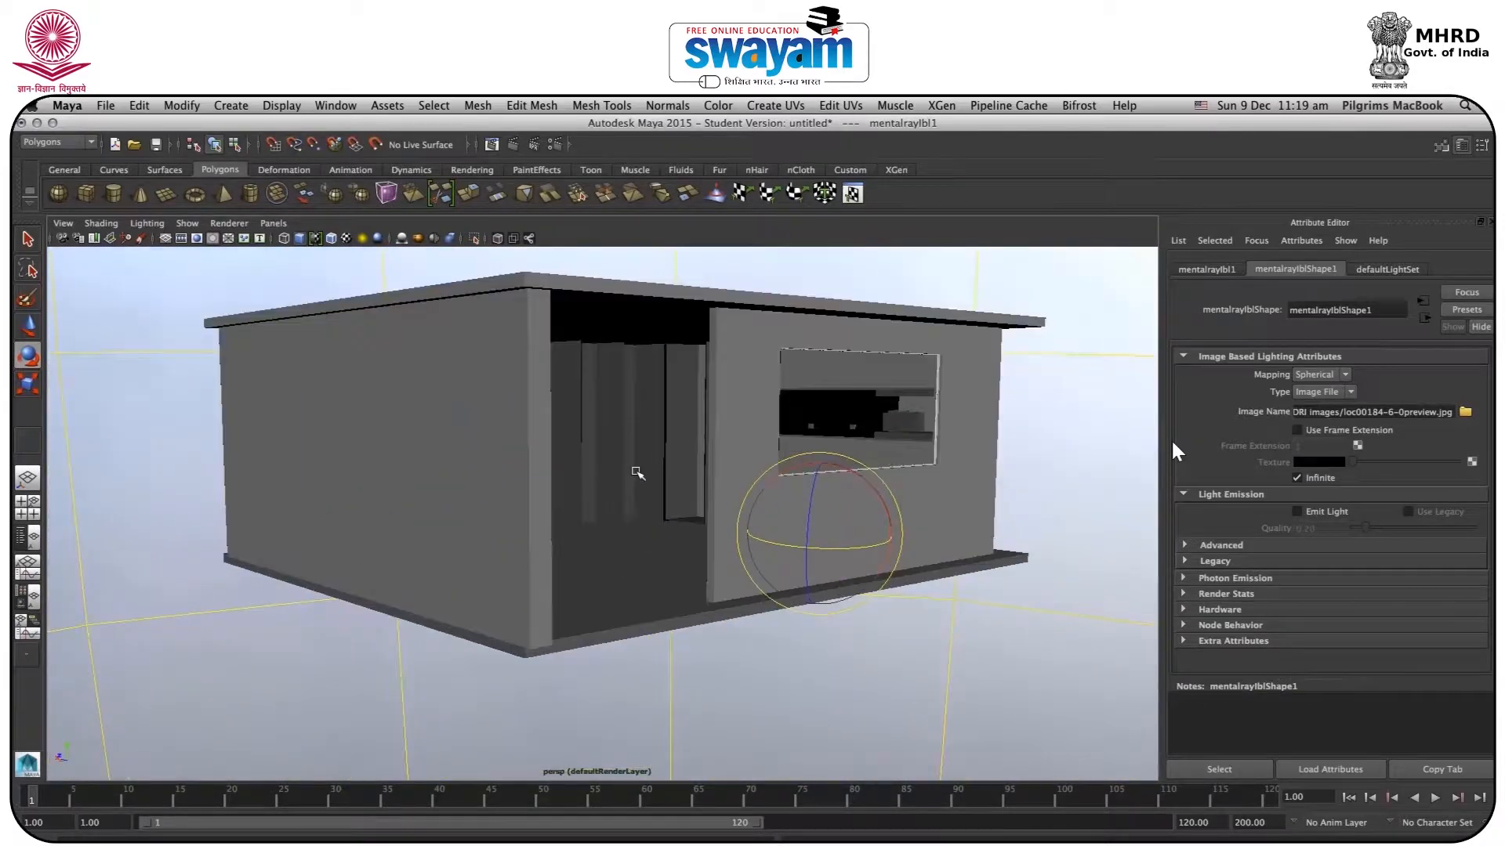
alt+drag(698, 479, 641, 492)
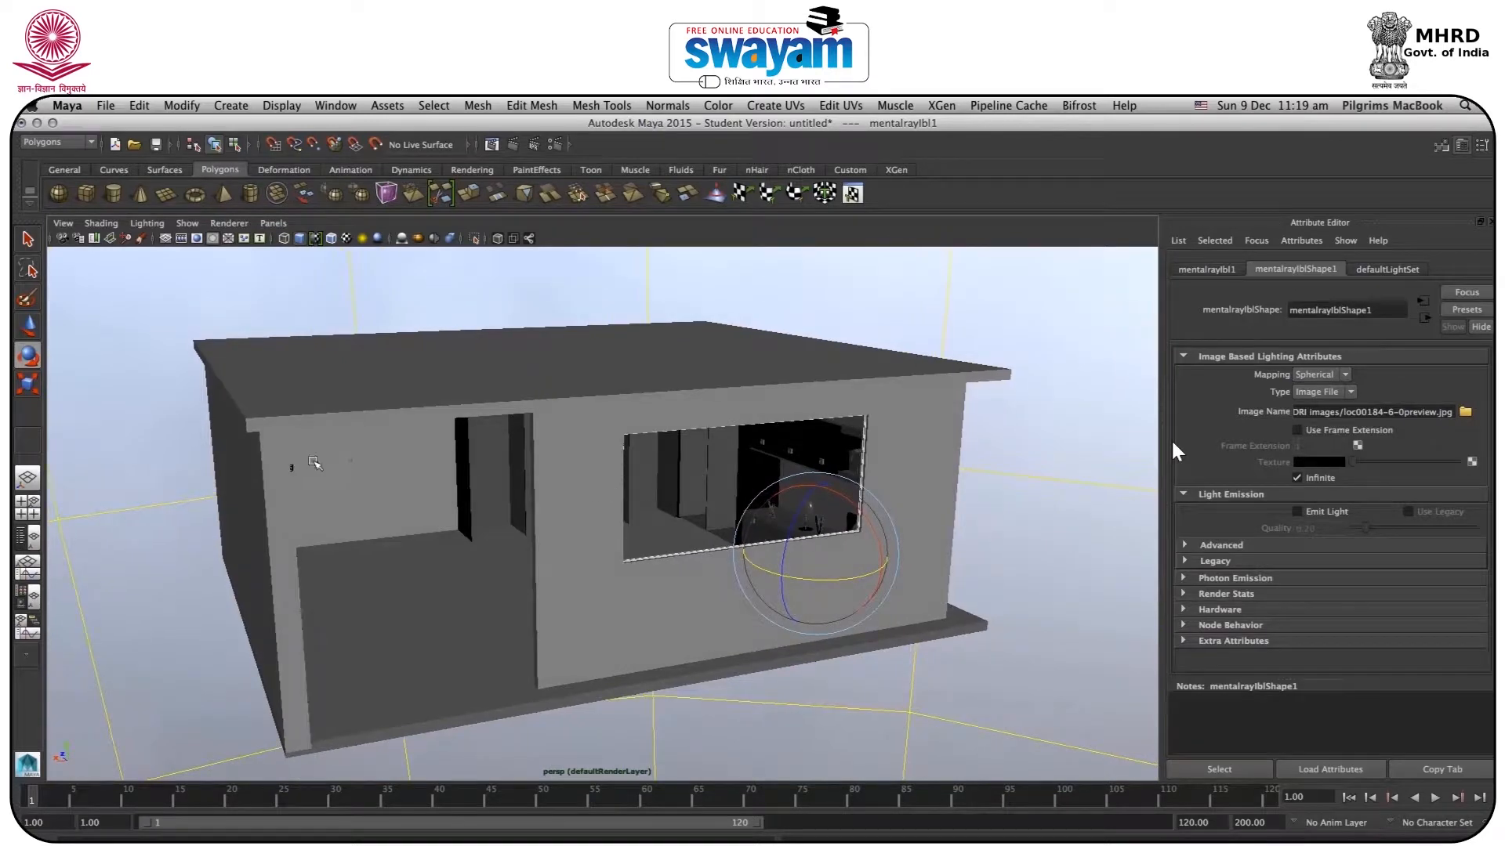
Step: Enlarge the bedroom render camera view and display it using all scene lights
key(space)
key(space)
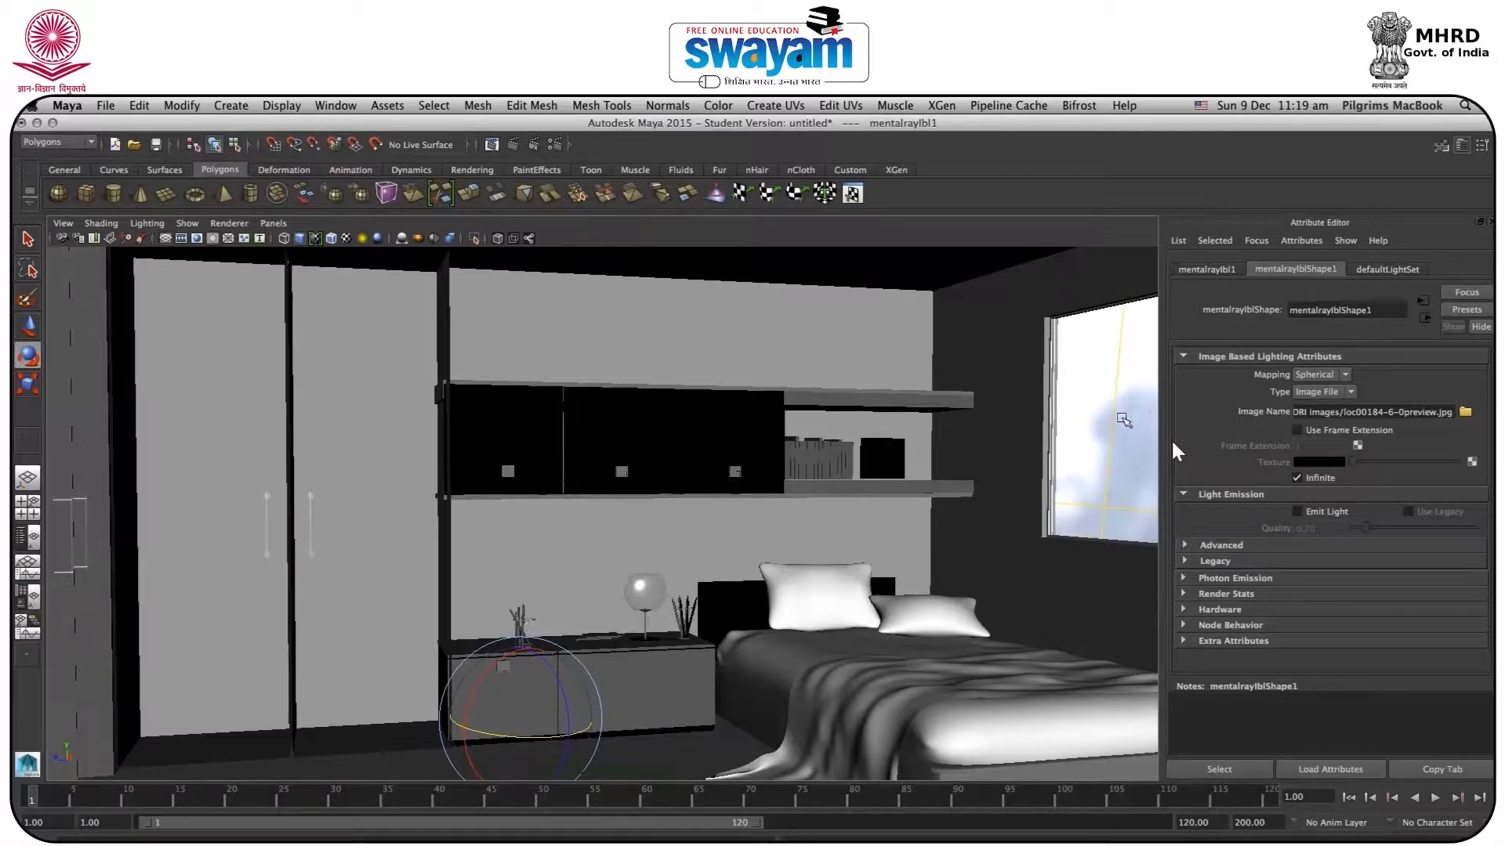
key(7)
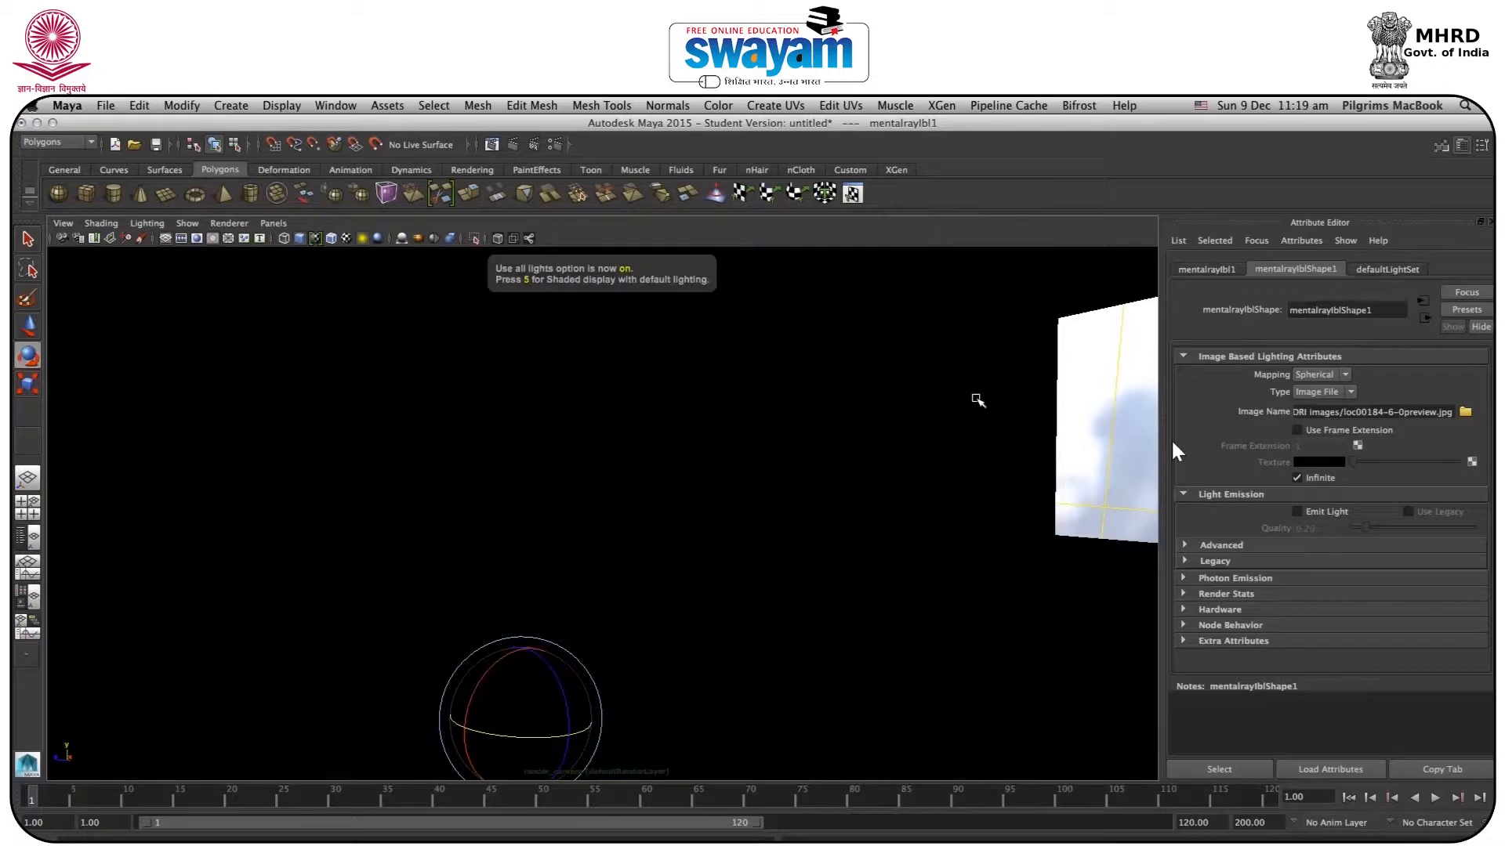
Step: Render the bedroom camera view with mental ray and reposition the Render View window
click(516, 144)
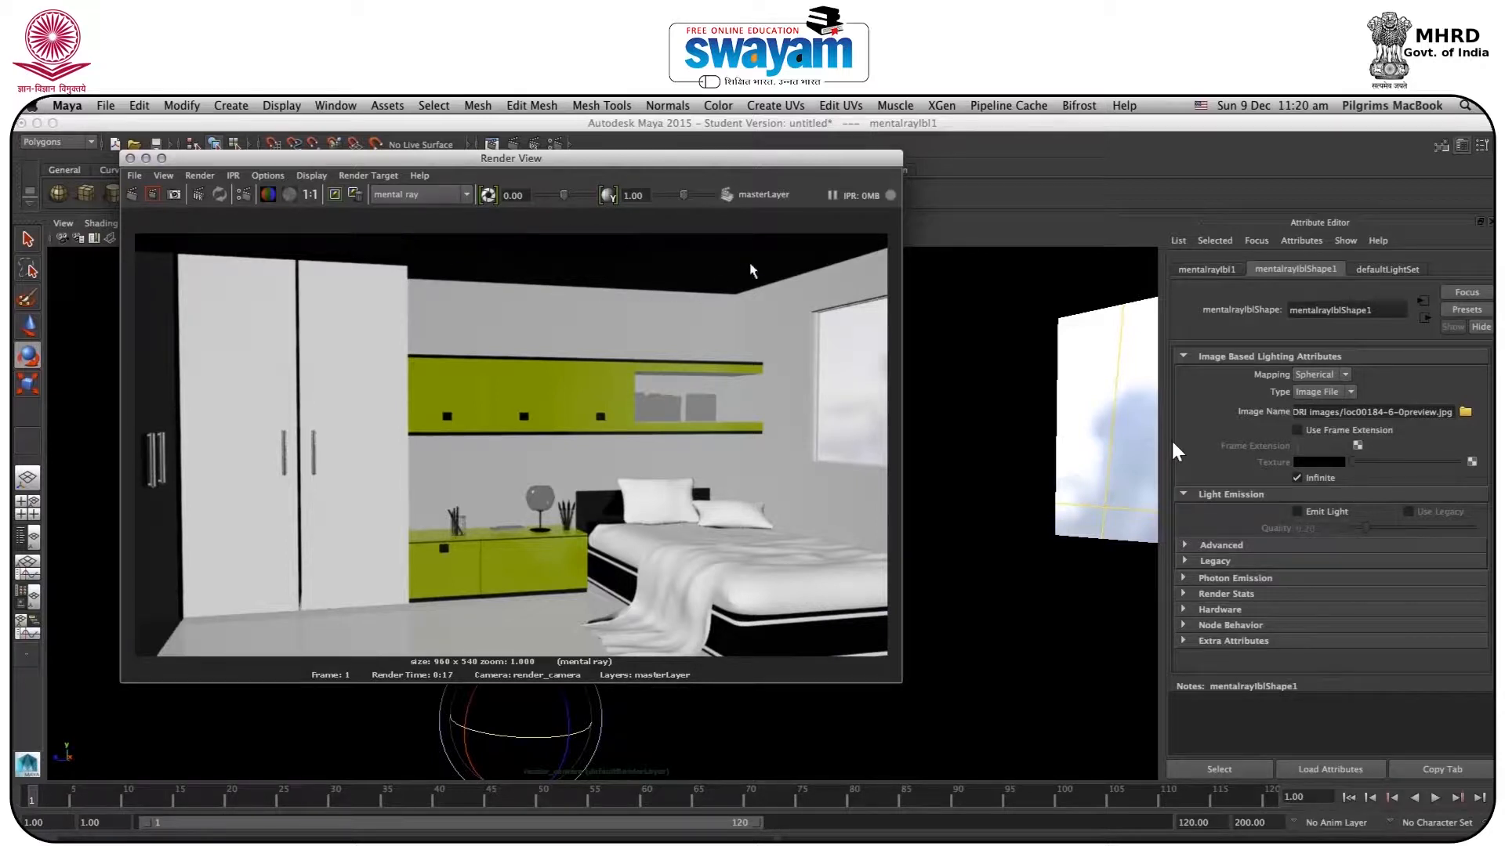
drag(553, 157, 129, 153)
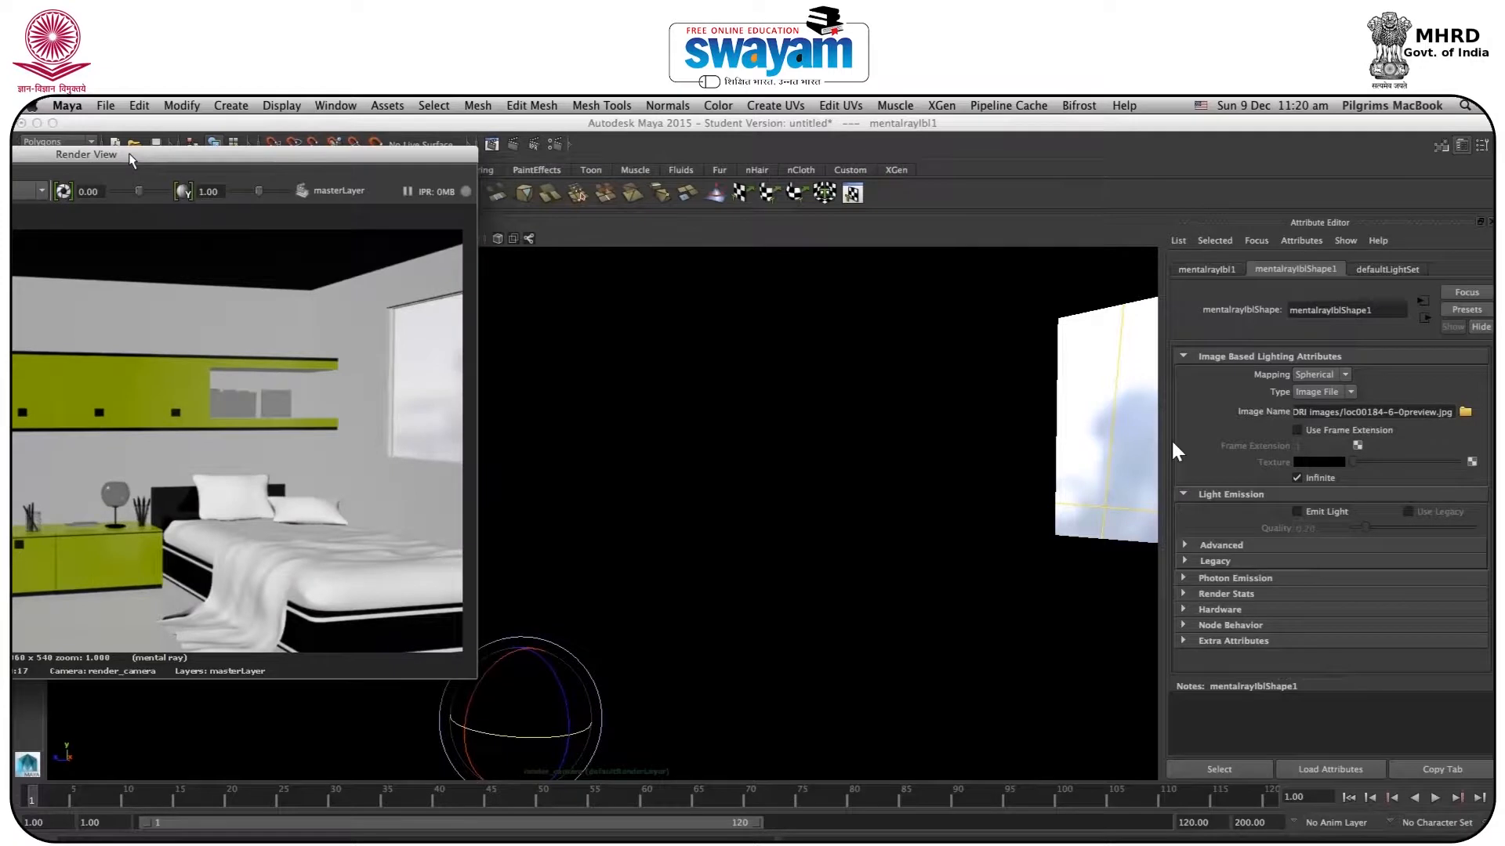
double_click(342, 171)
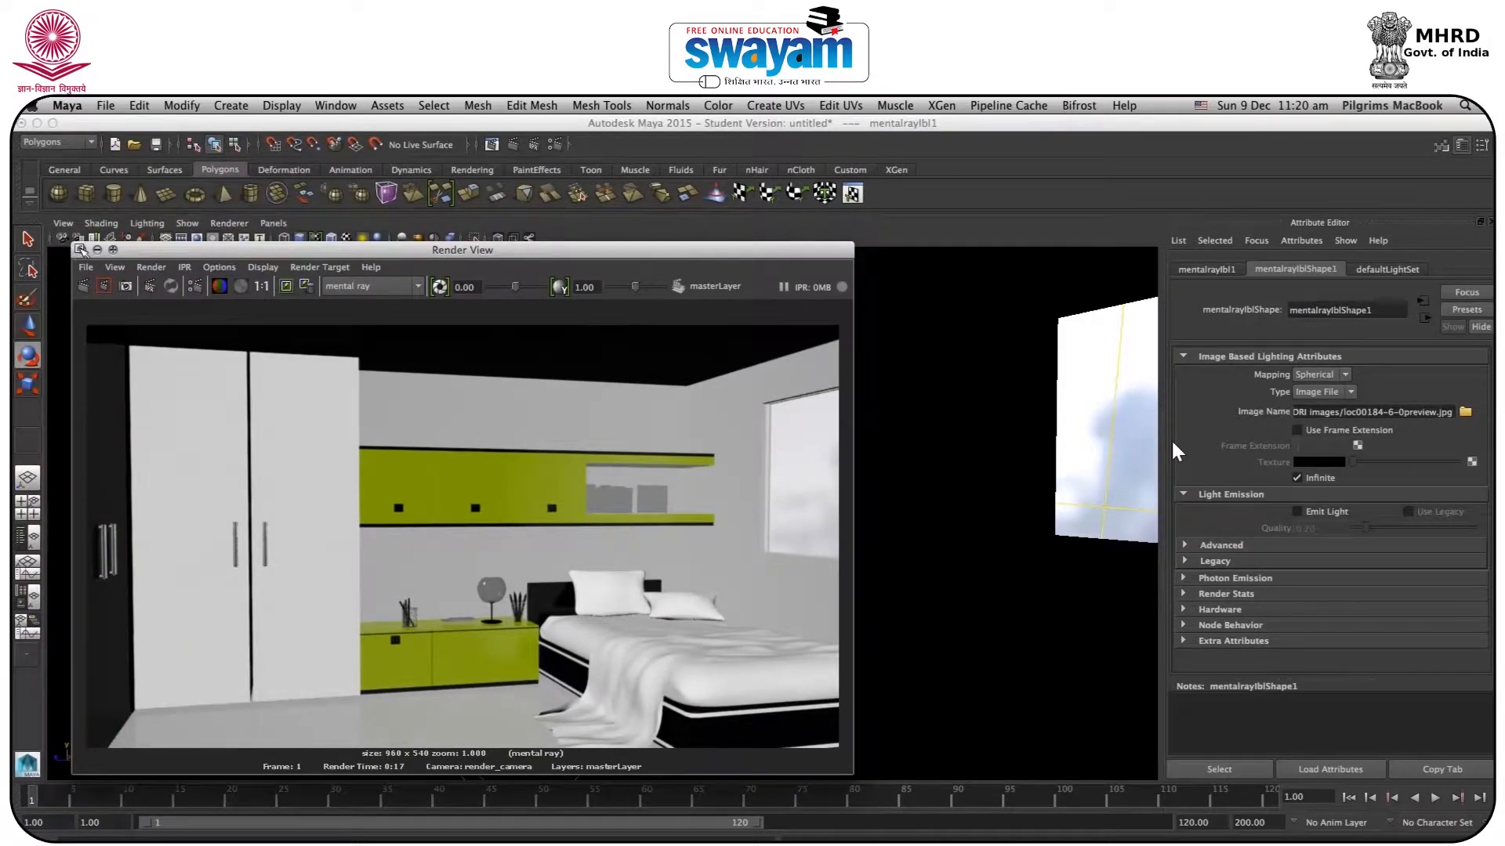
Step: Close the rendered image, clear the selection and examine the building's exterior in the perspective view
click(81, 249)
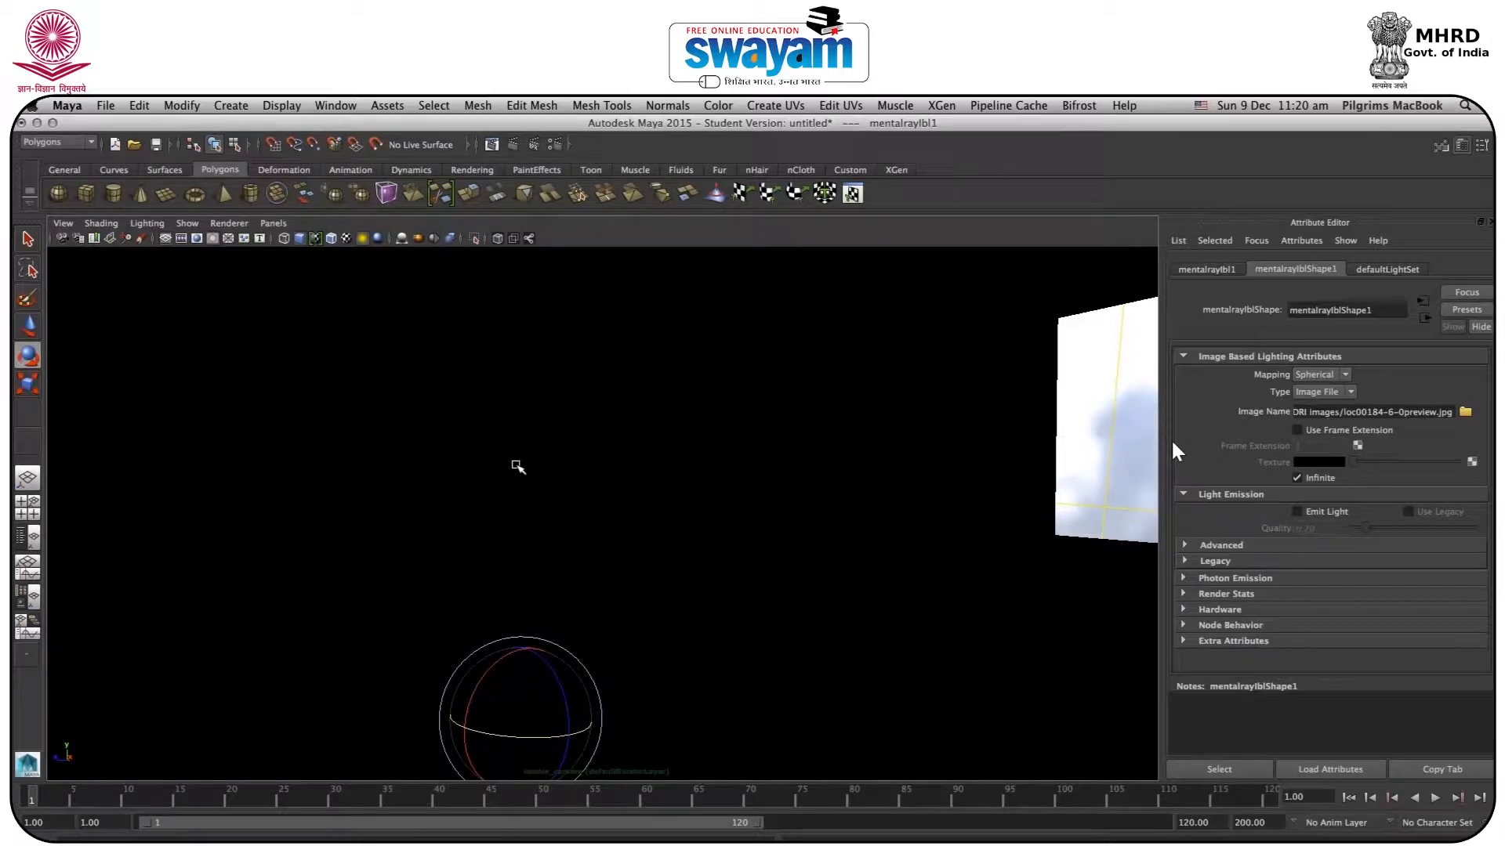
key(6)
alt+drag(545, 460, 459, 510)
click(449, 525)
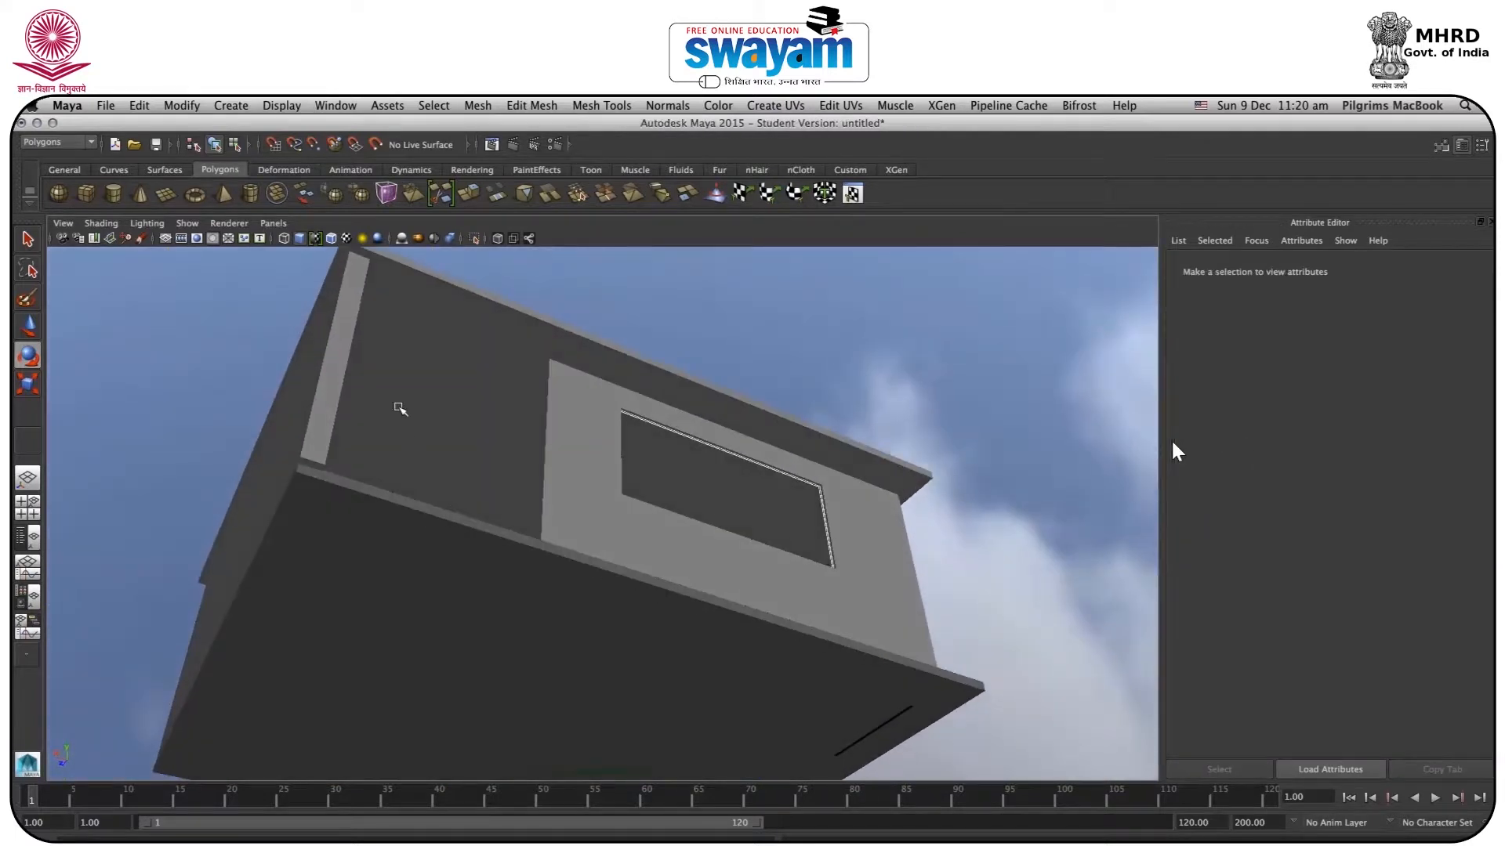
key(w)
alt+drag(705, 460, 605, 632)
Step: Show the Channel Box and Layer Editor and switch the int_001 layer from reference to normal display
click(1491, 329)
click(1491, 392)
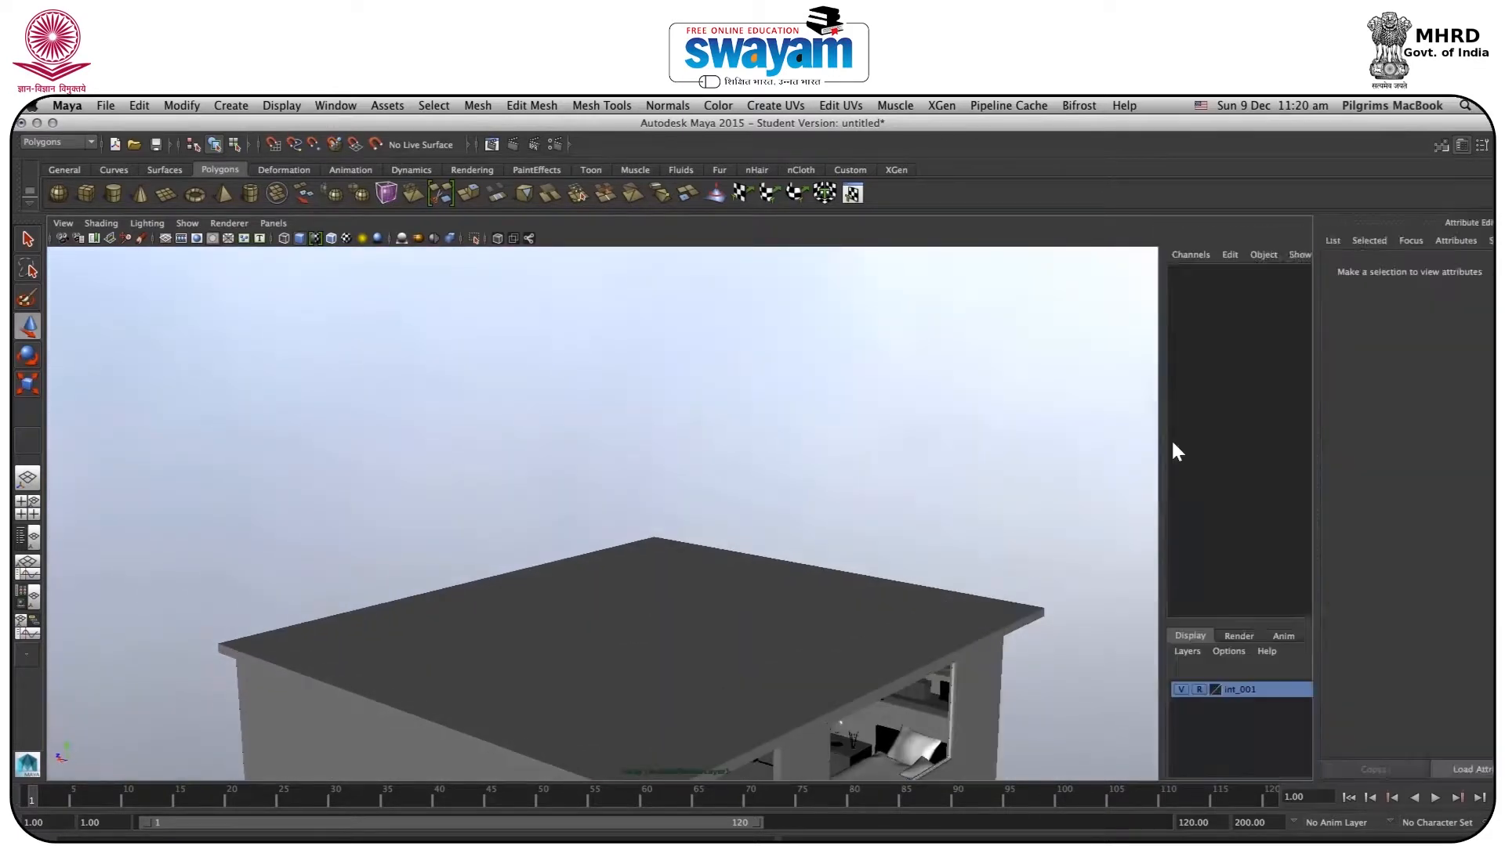
click(1491, 305)
click(1353, 689)
alt+drag(887, 603, 580, 560)
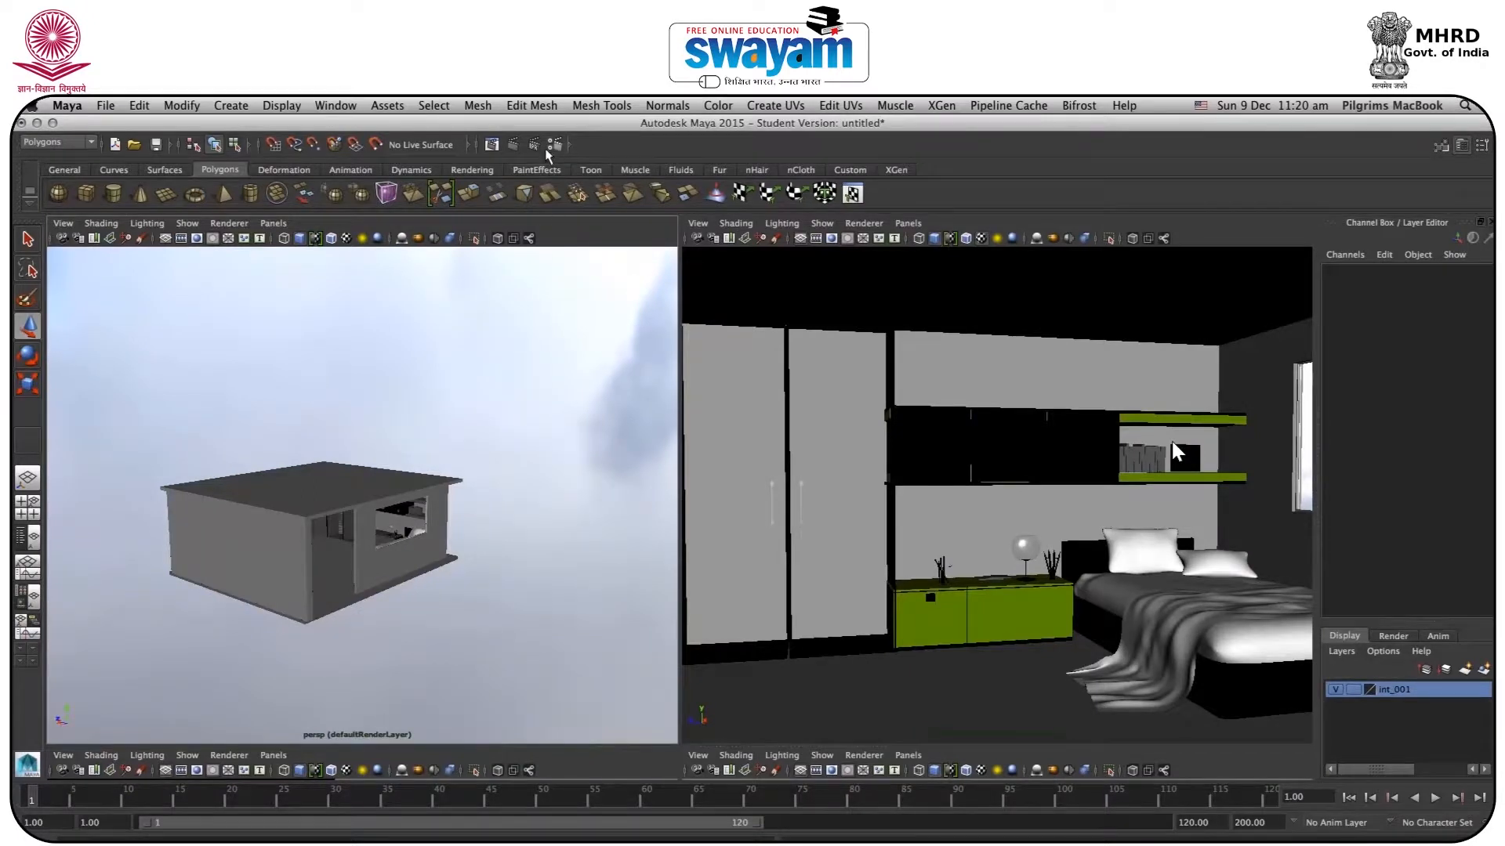
Step: Disable the default light in the common render options of the mental ray render settings
click(554, 145)
drag(827, 236, 876, 248)
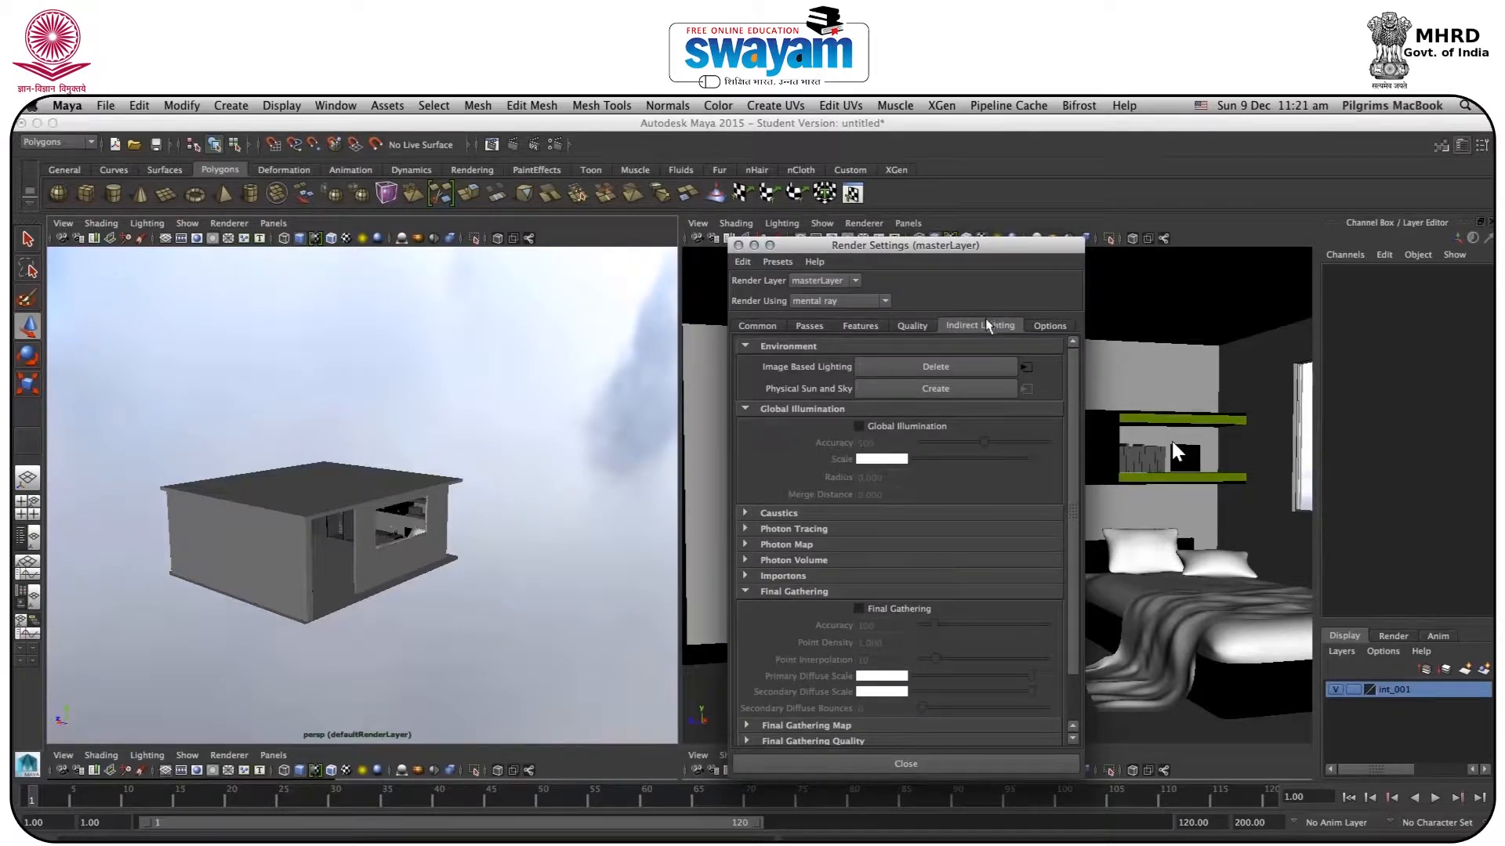
drag(1072, 410, 1069, 459)
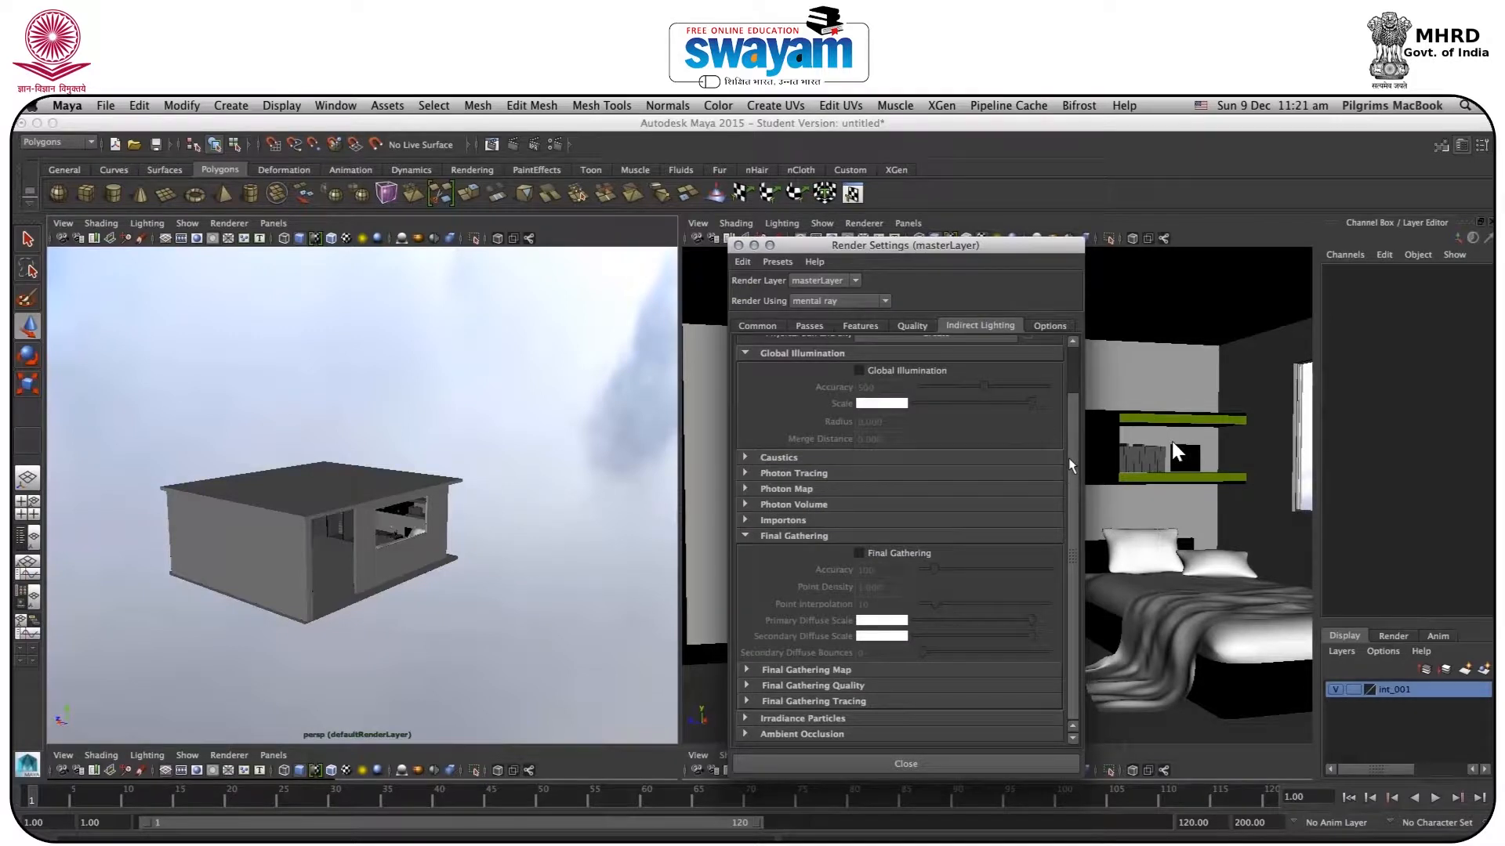
drag(1070, 459, 1072, 393)
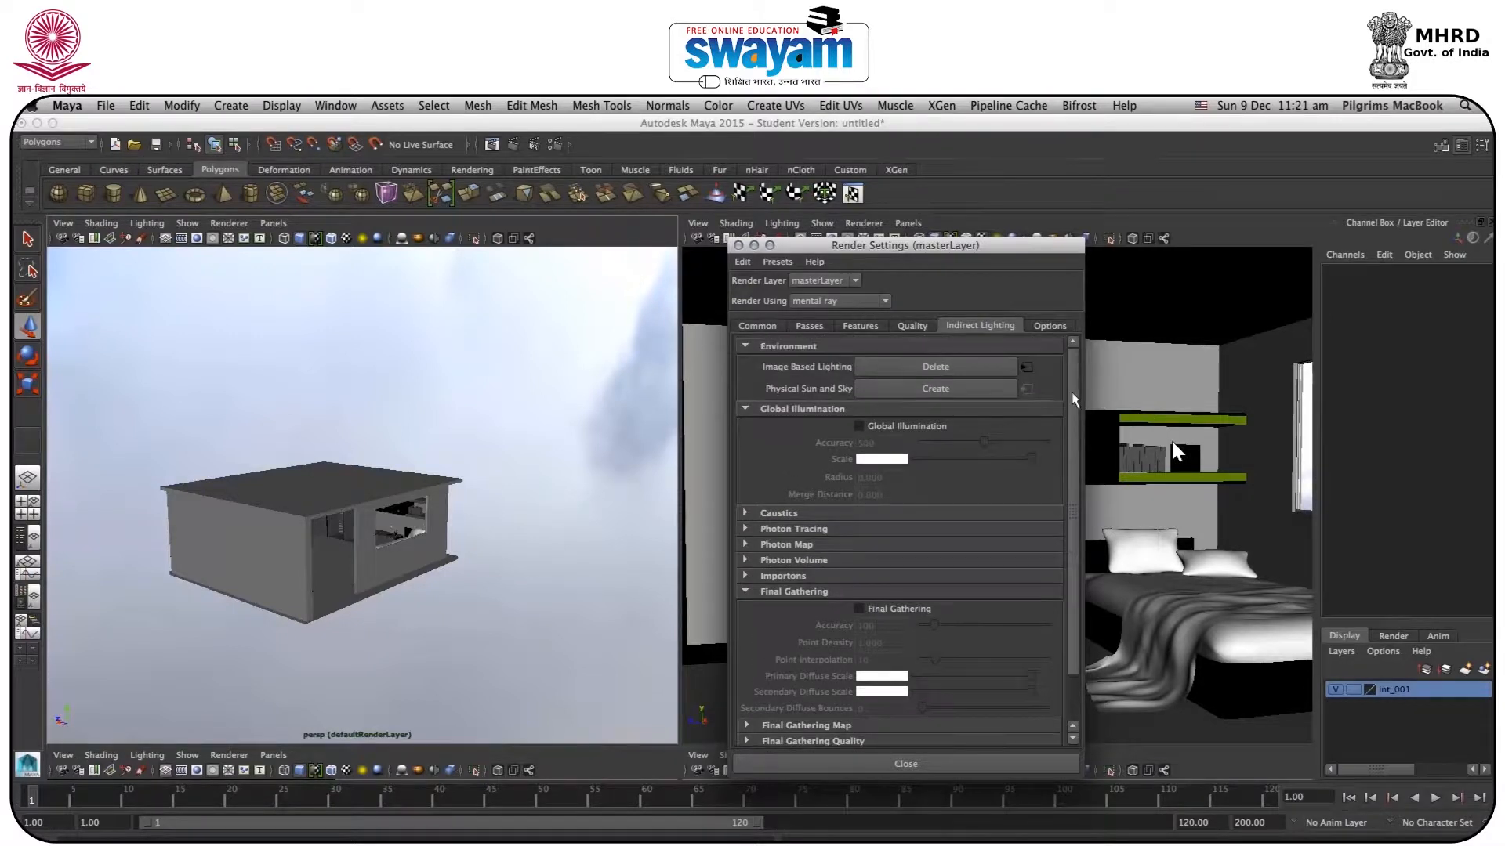
click(752, 325)
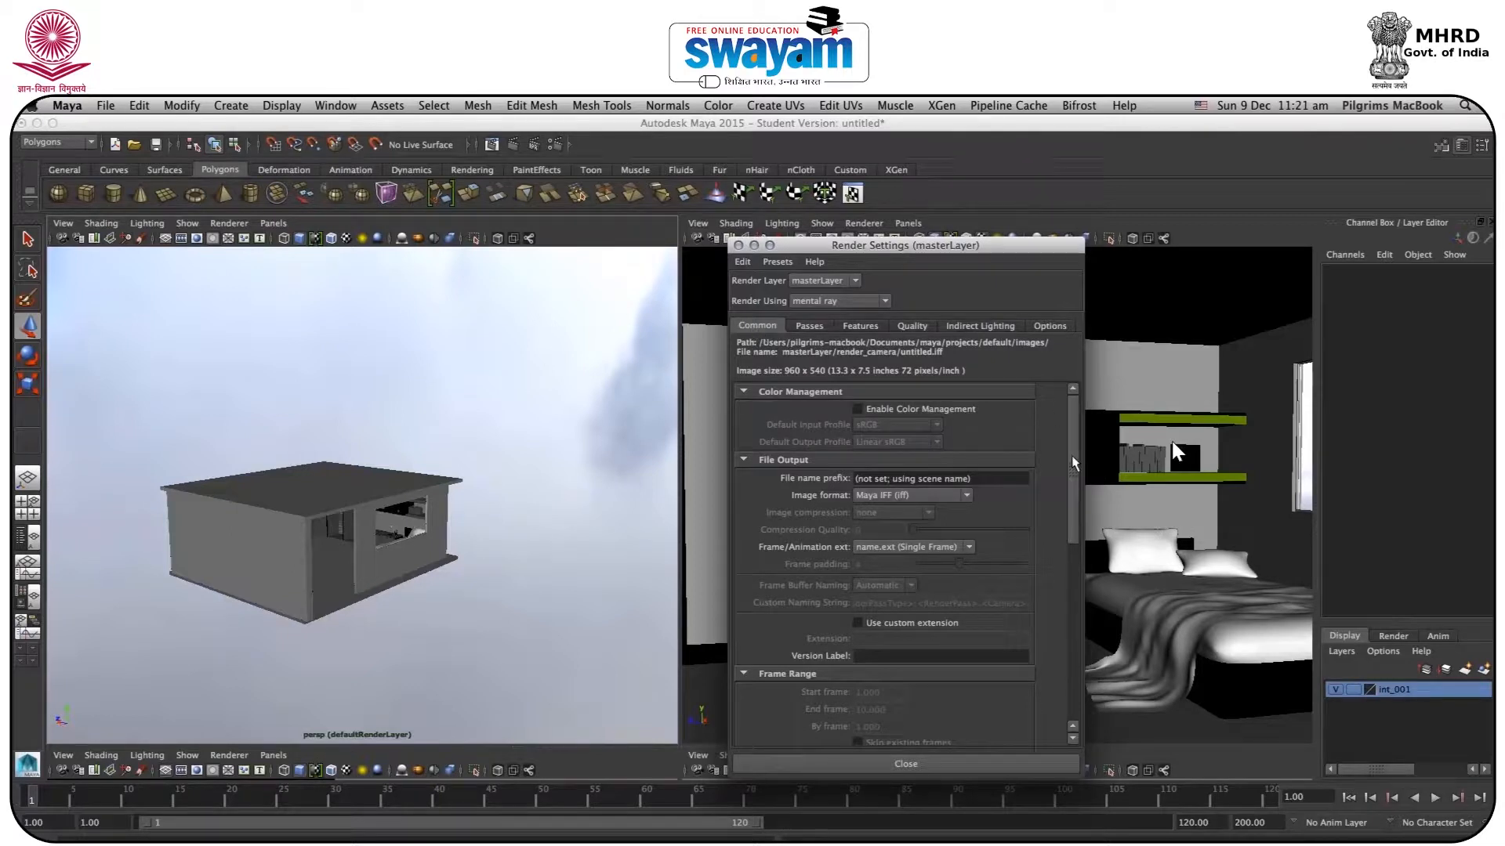
drag(1072, 453, 1055, 658)
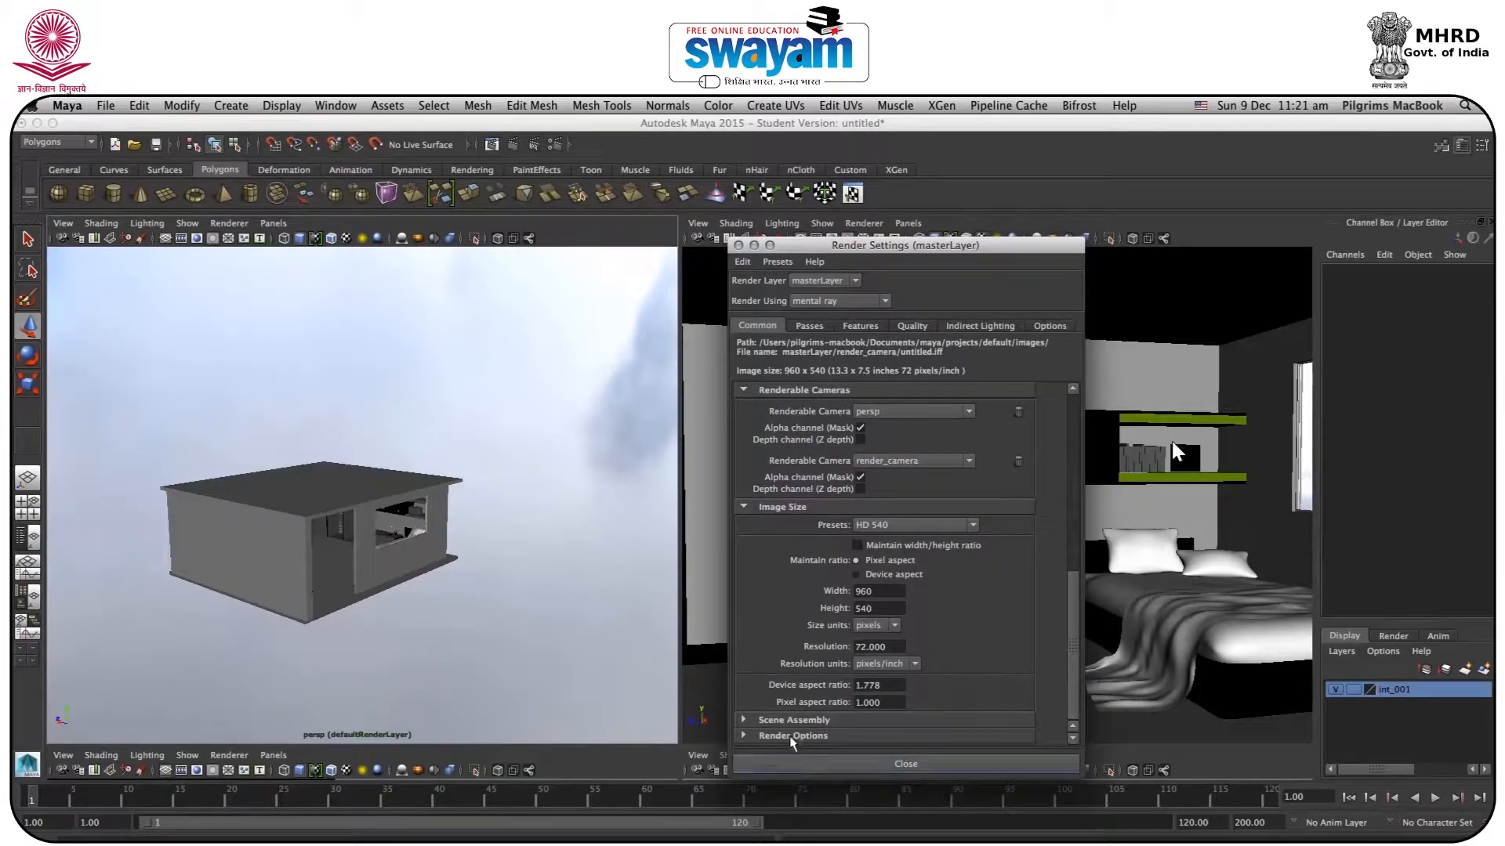
drag(1075, 606, 1072, 669)
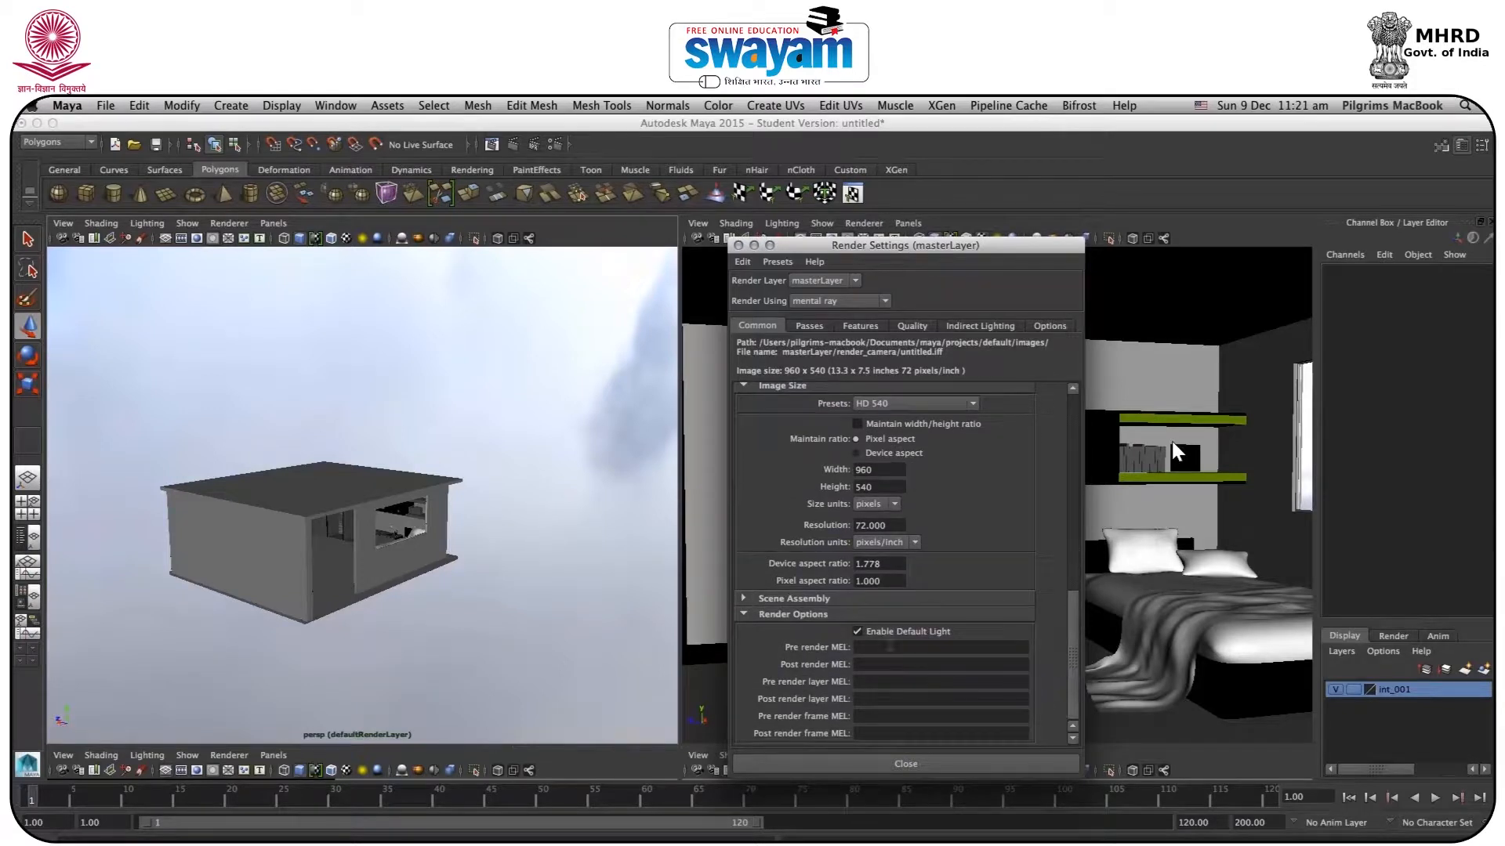
click(886, 631)
Step: Move the render settings window aside, make the bedroom camera view active and render it
drag(927, 246, 417, 251)
click(807, 322)
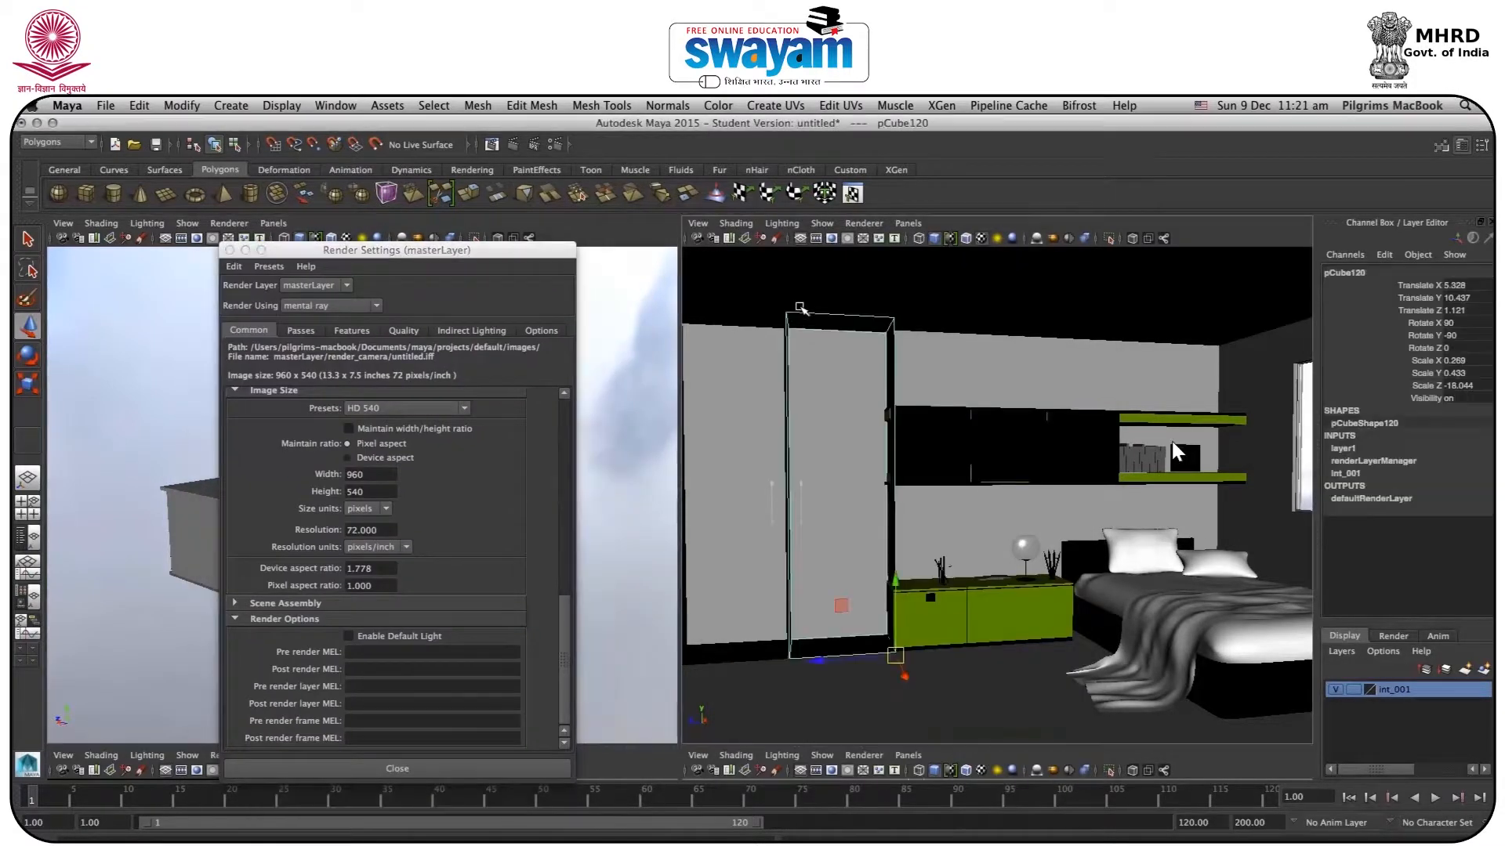
click(512, 146)
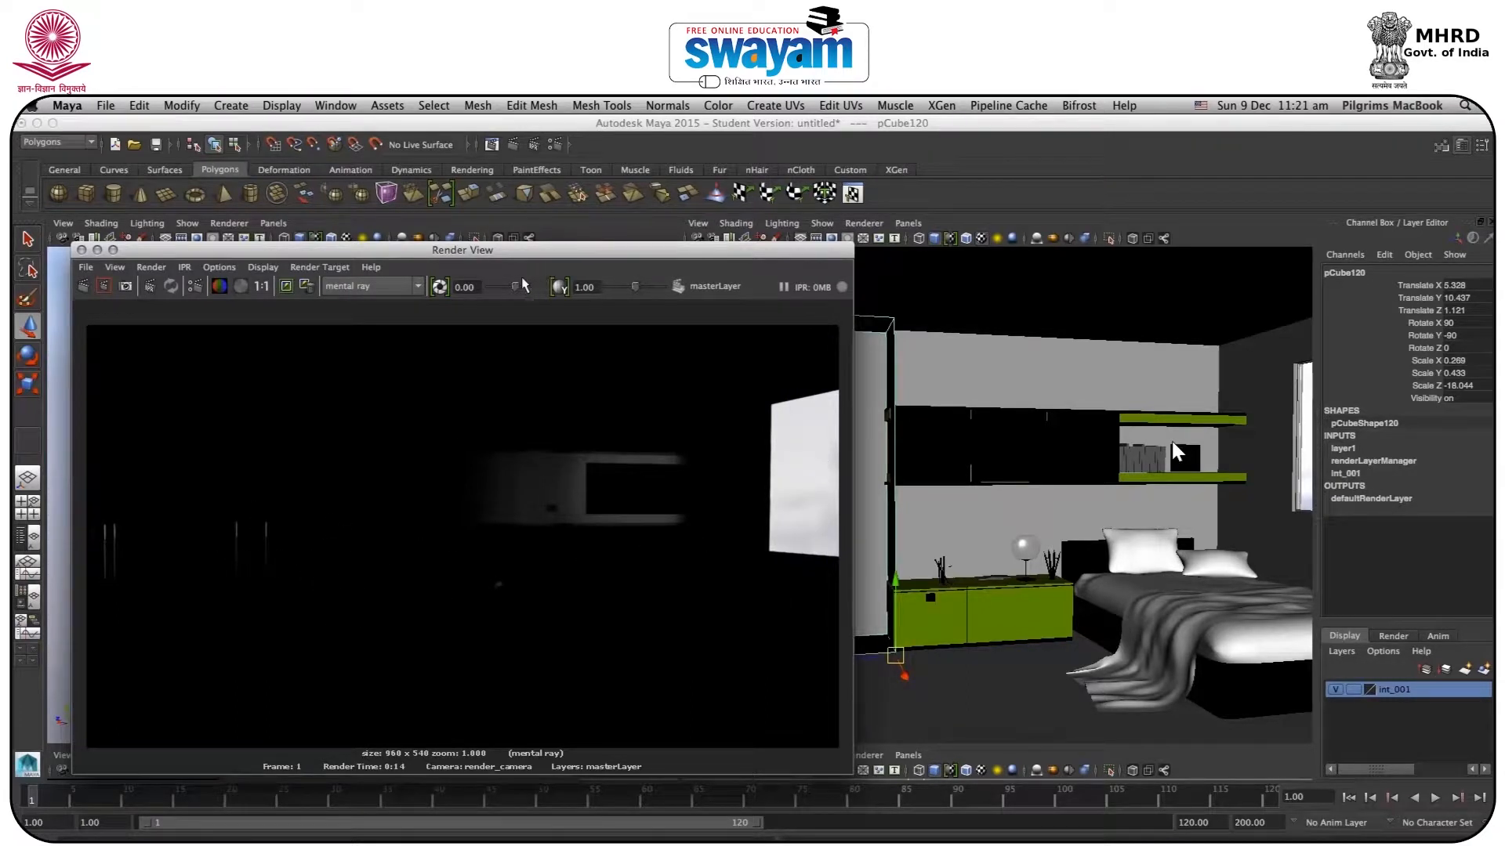
Step: Try adjusting the exposure of the rendered image and reset it to 0
mouse_move(520, 281)
mouse_down()
mouse_move(534, 291)
mouse_move(515, 290)
mouse_up()
click(468, 287)
text(0)
key(Return)
Step: Close the render result and render settings, and select the image-based lighting sphere in an enlarged perspective view
click(82, 250)
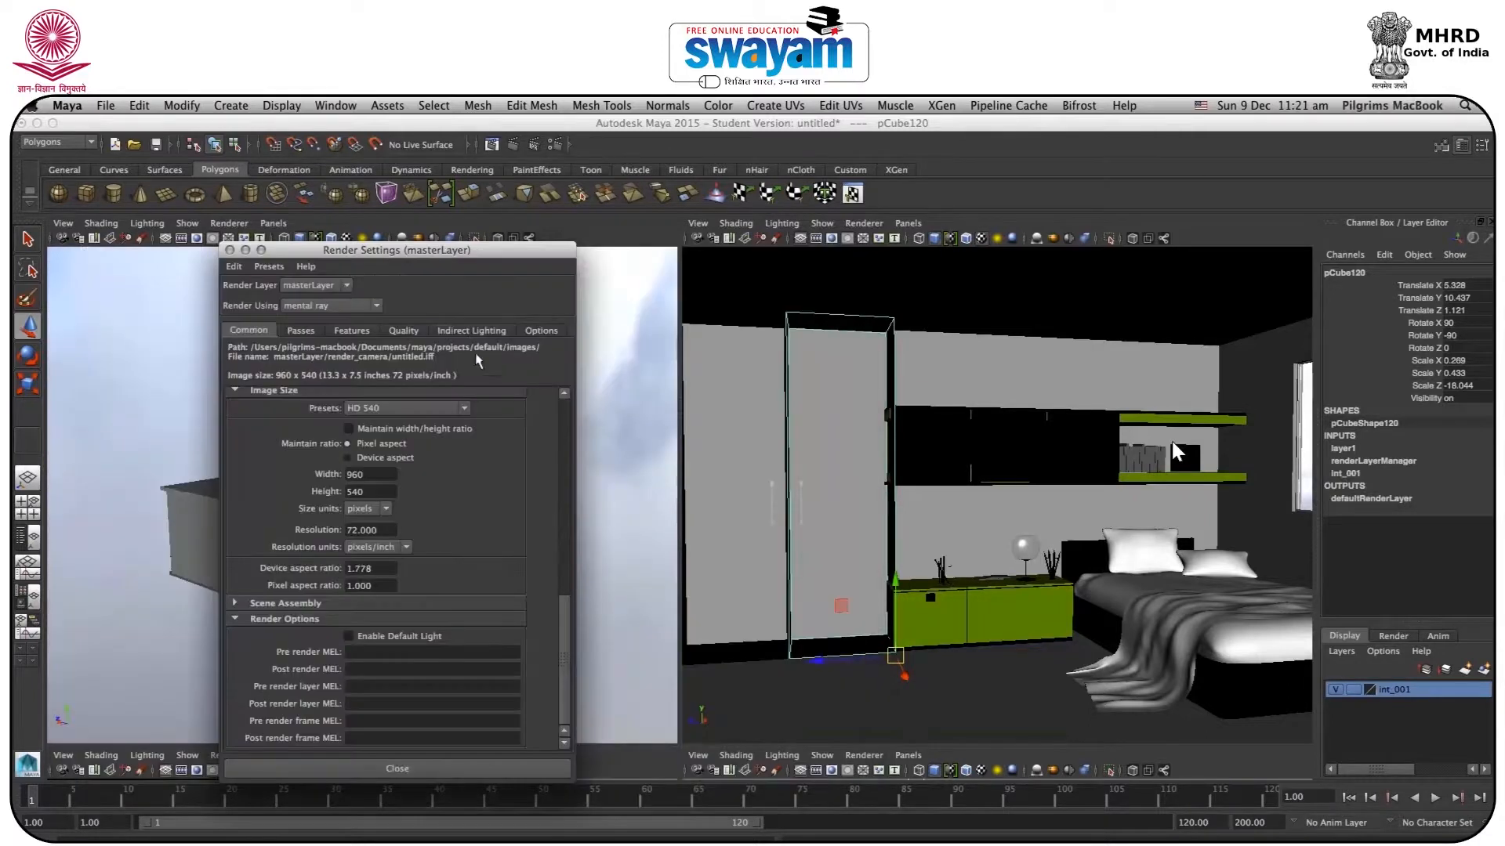
click(246, 250)
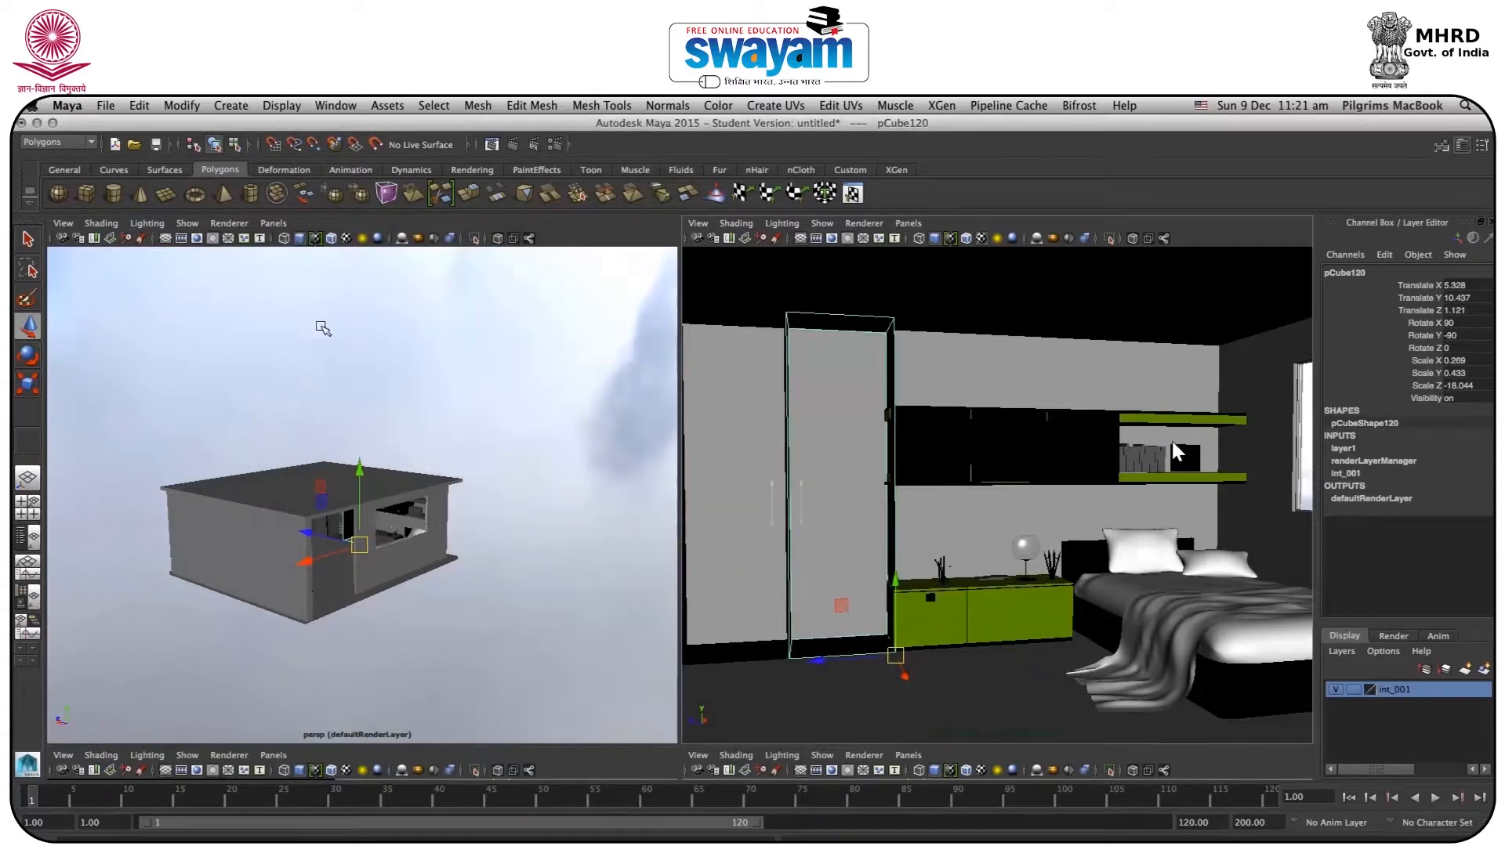
key(space)
scroll(641, 370, up, 3)
scroll(641, 370, down, 15)
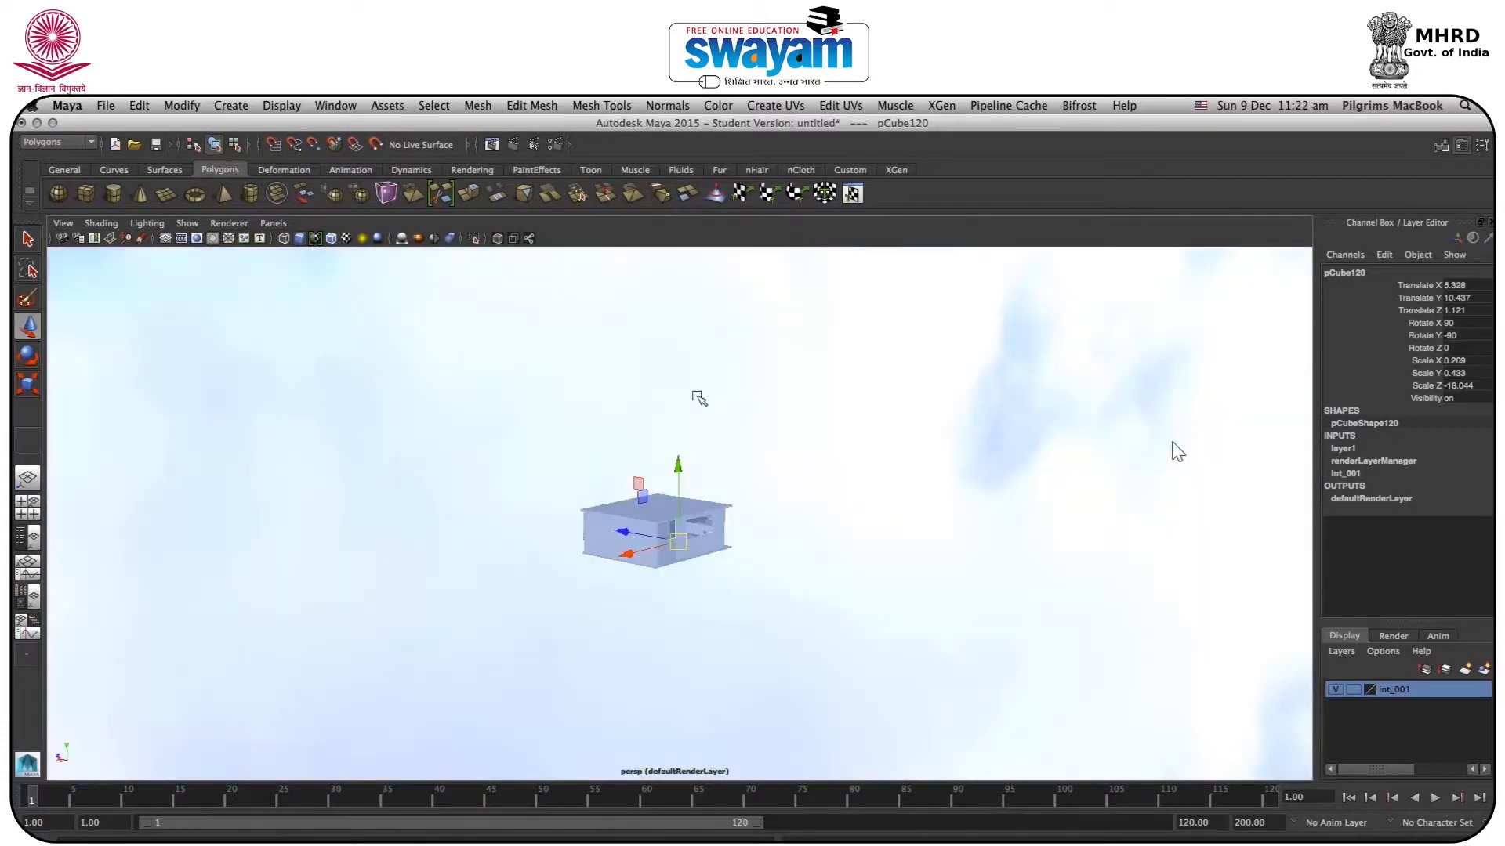
scroll(790, 420, down, 3)
drag(974, 364, 745, 655)
click(952, 356)
drag(940, 342, 798, 687)
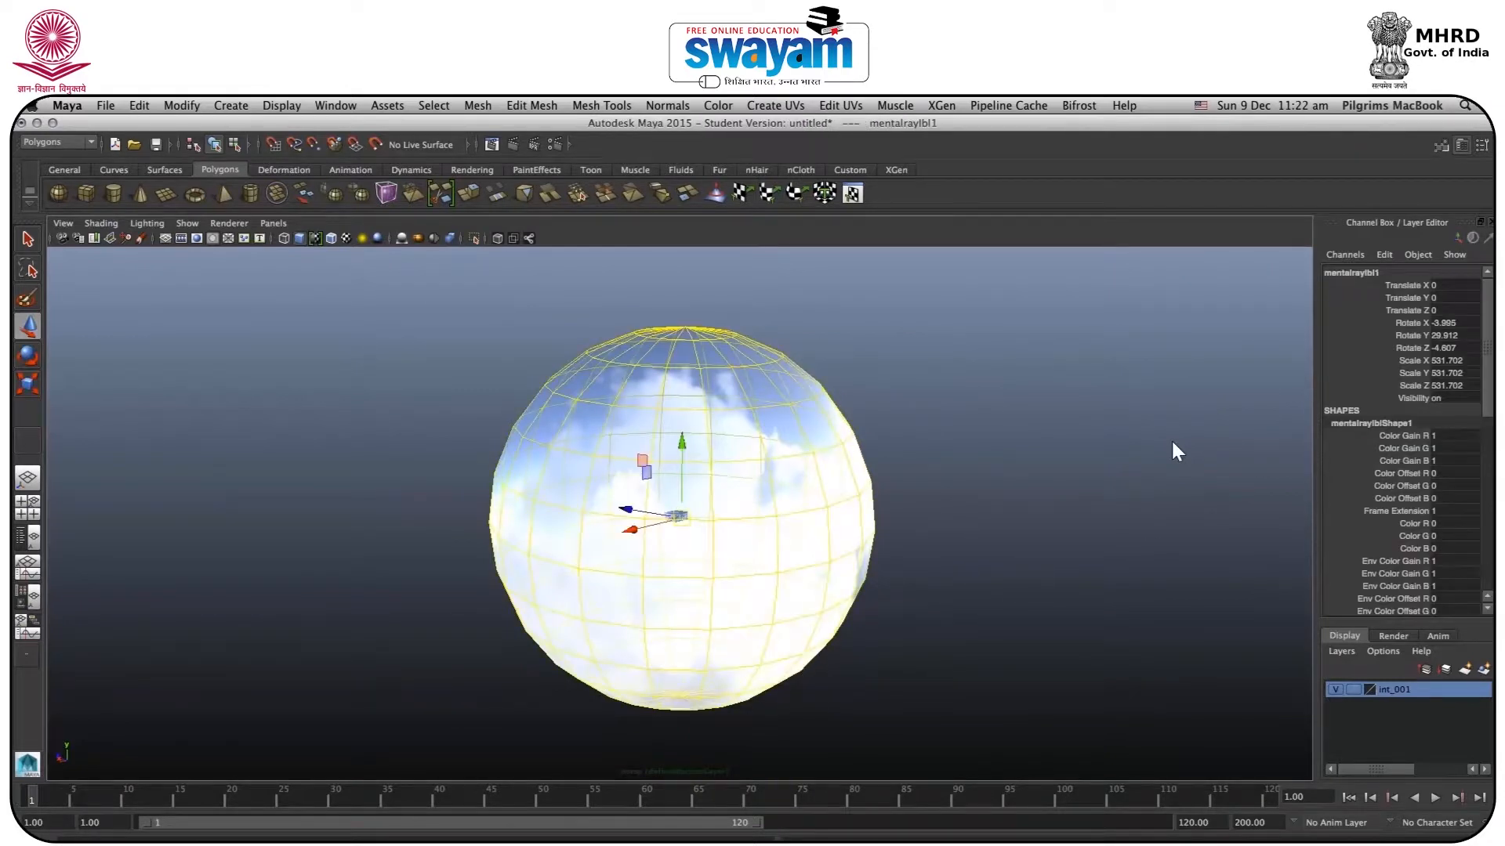
Step: Examine the image-based lighting sphere's advanced and legacy light emission settings, its transform attributes and its default light set
key(ctrl+a)
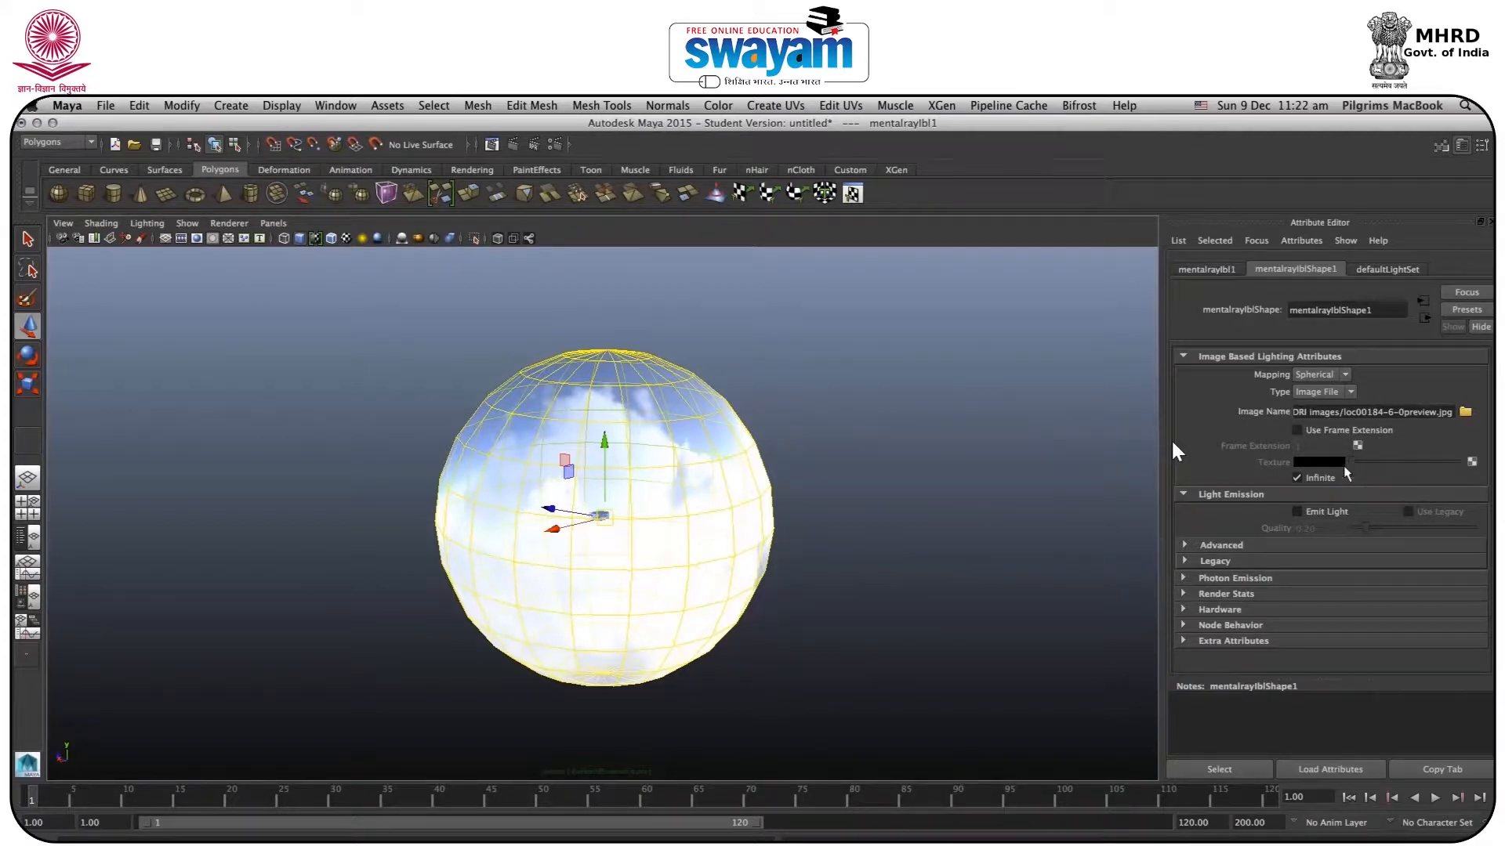
click(1217, 545)
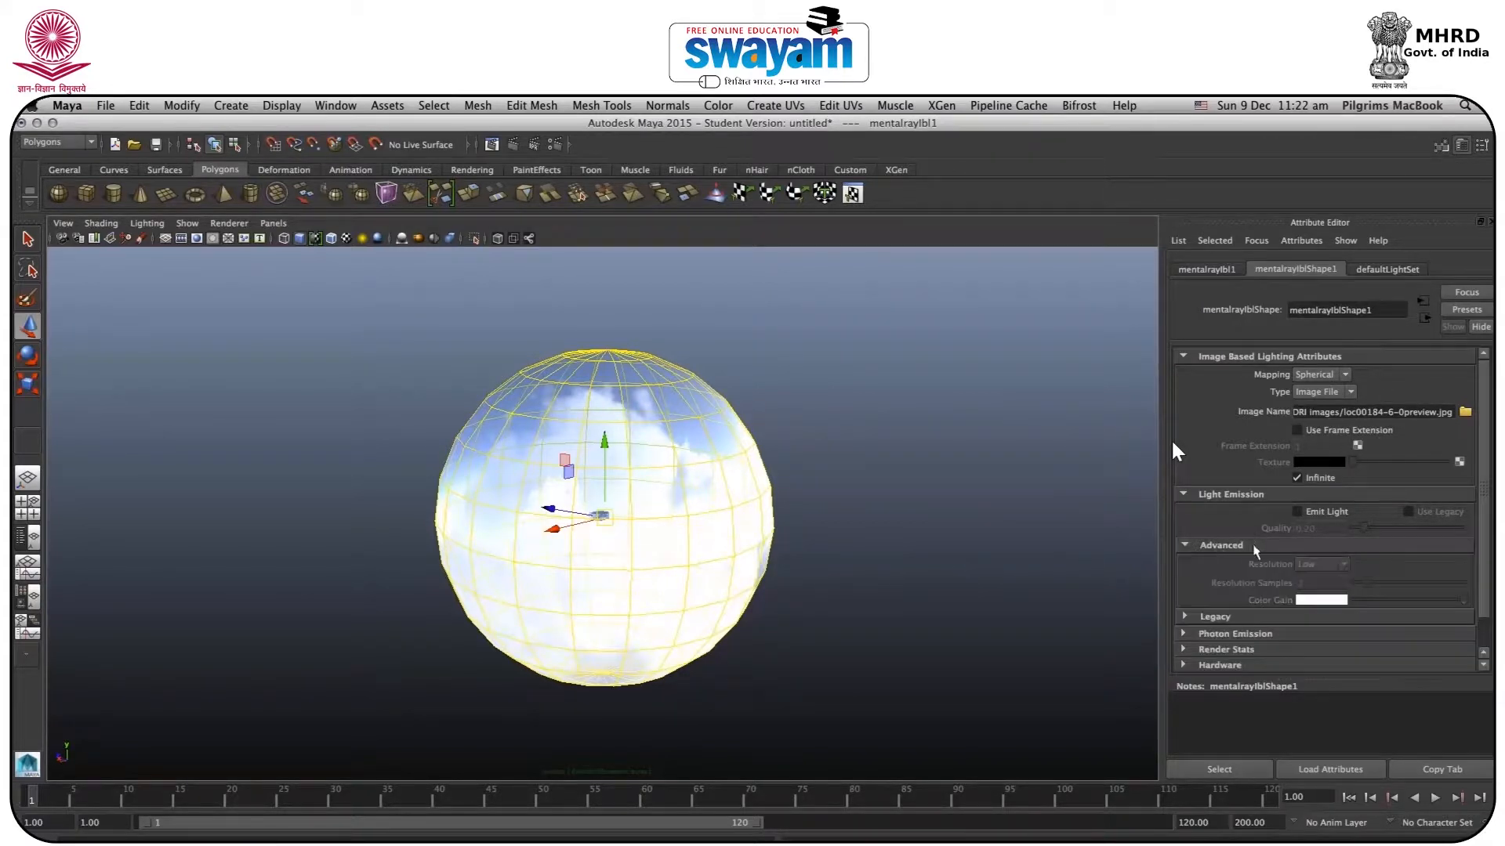
click(1199, 618)
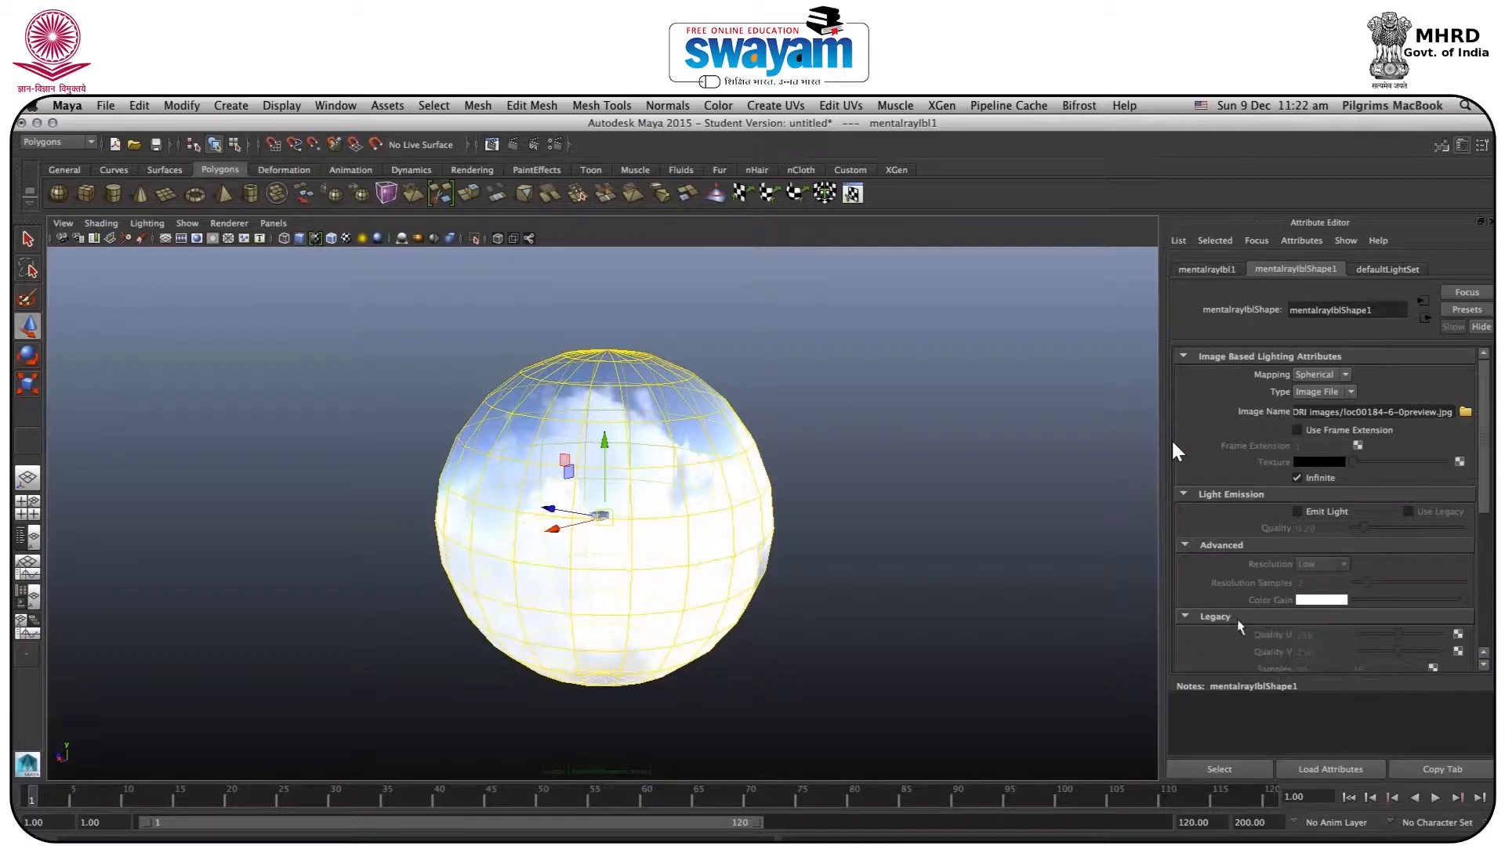
click(1199, 268)
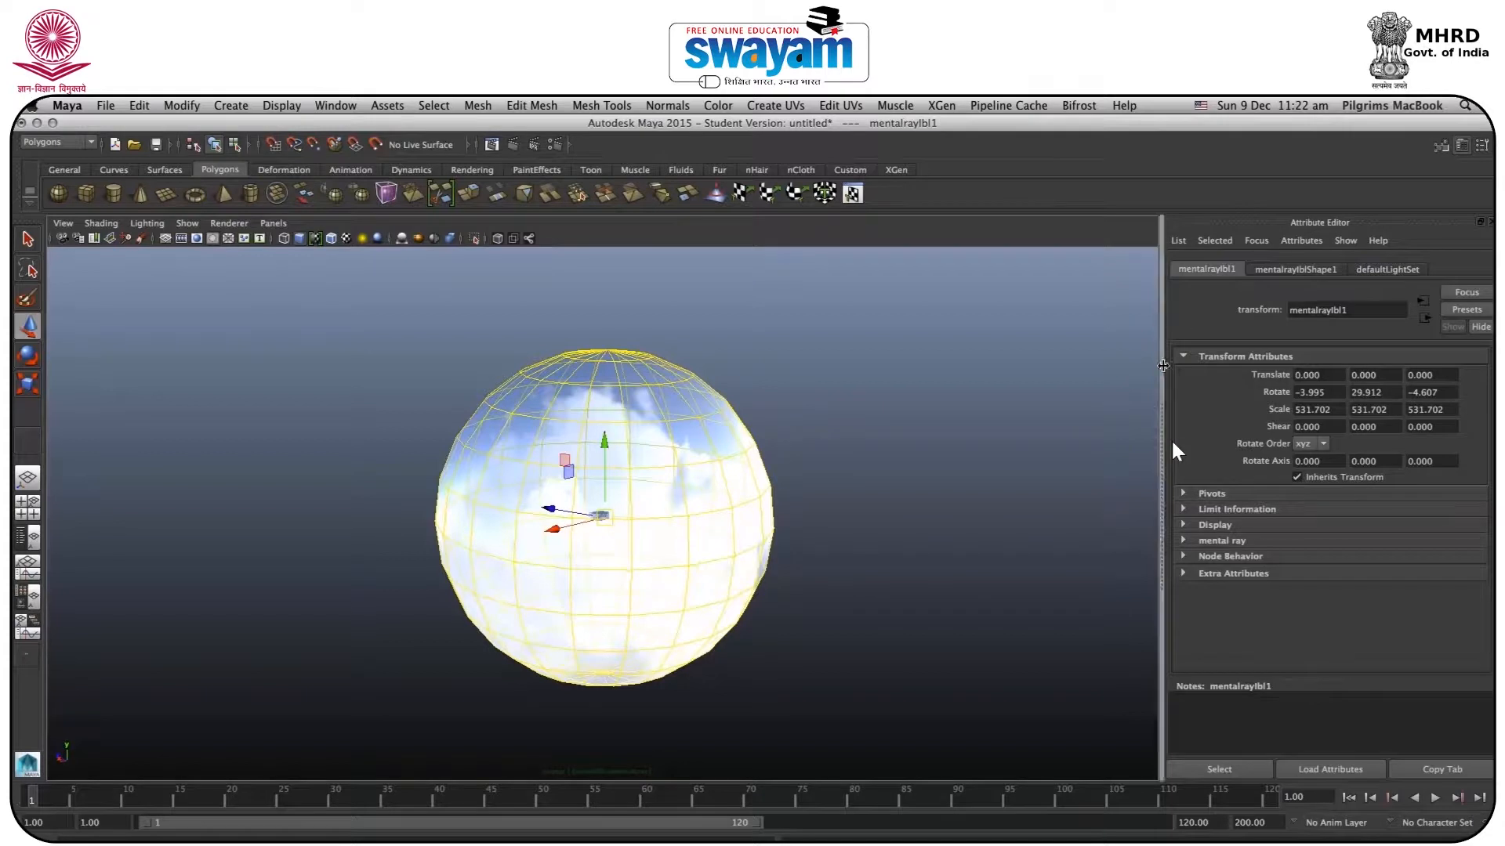
click(1389, 268)
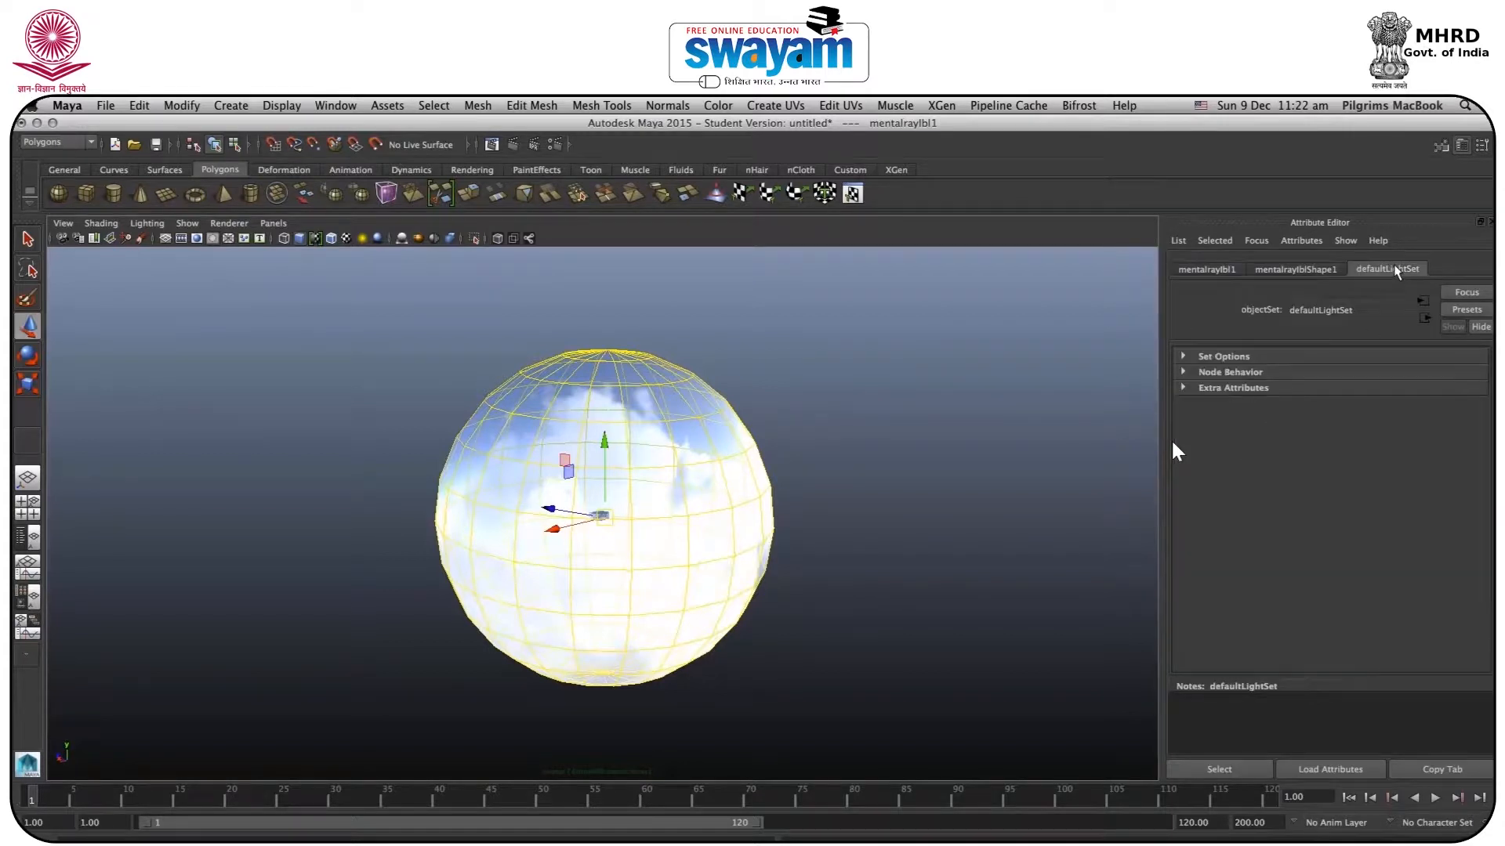
click(1295, 269)
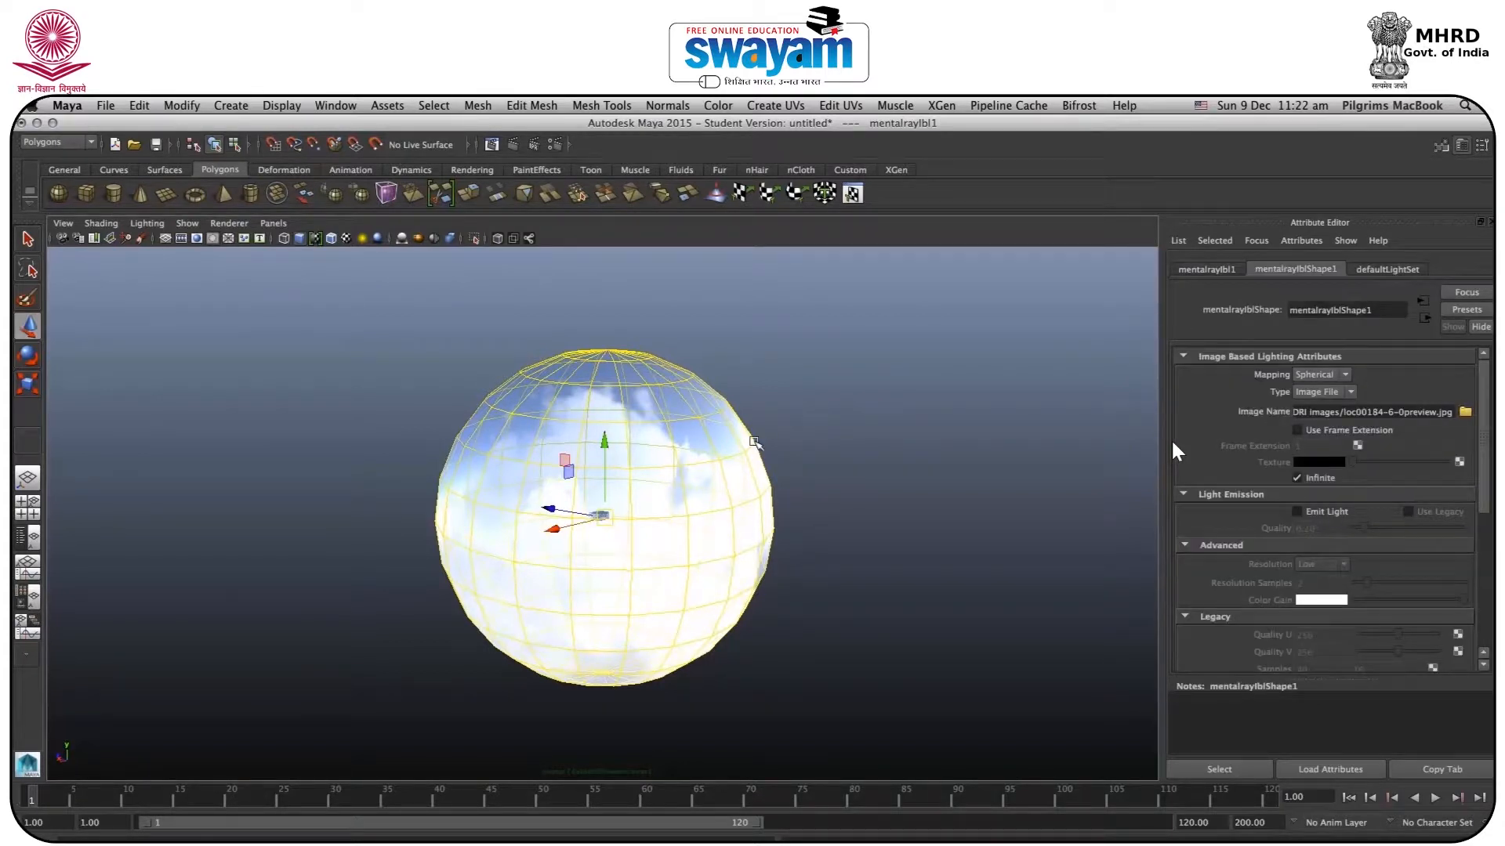
Step: Enable Final Gathering and Global Illumination in the mental ray indirect lighting settings, expand the Final Gathering Map options and close the settings
scroll(709, 470, up, 2)
key(space)
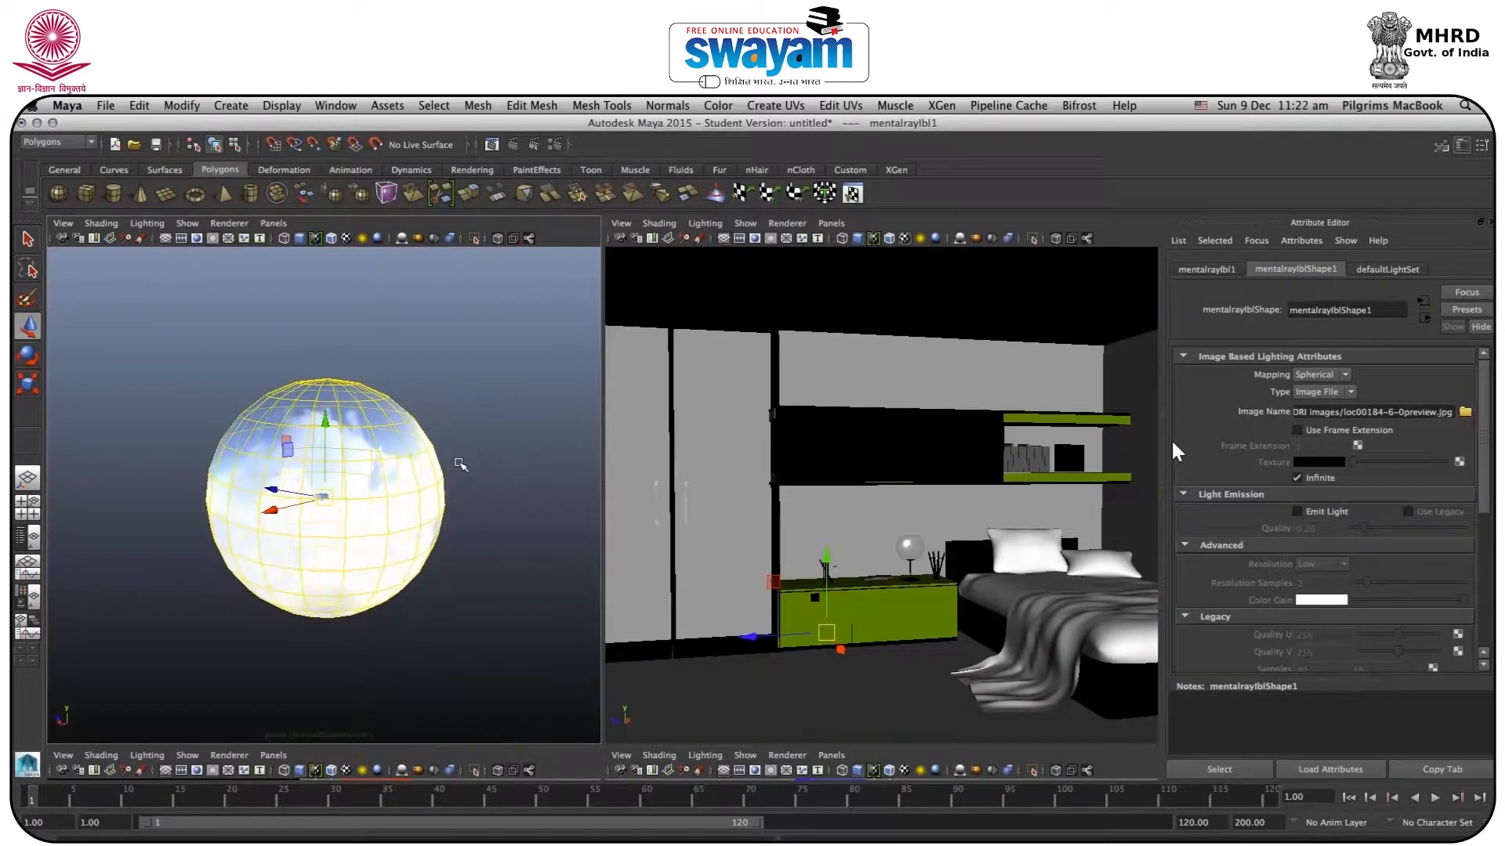
click(553, 145)
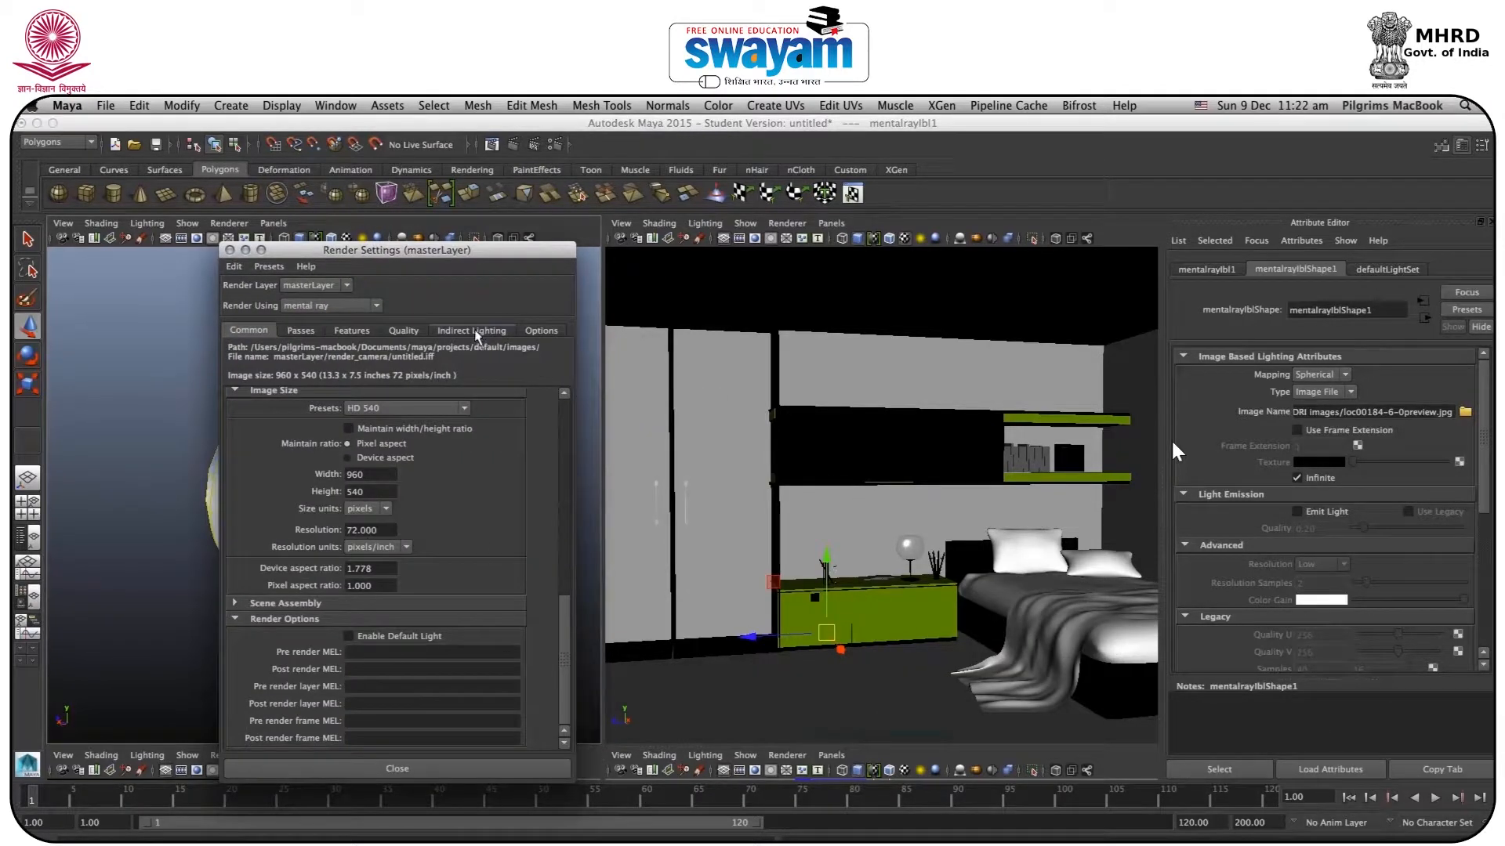
click(474, 330)
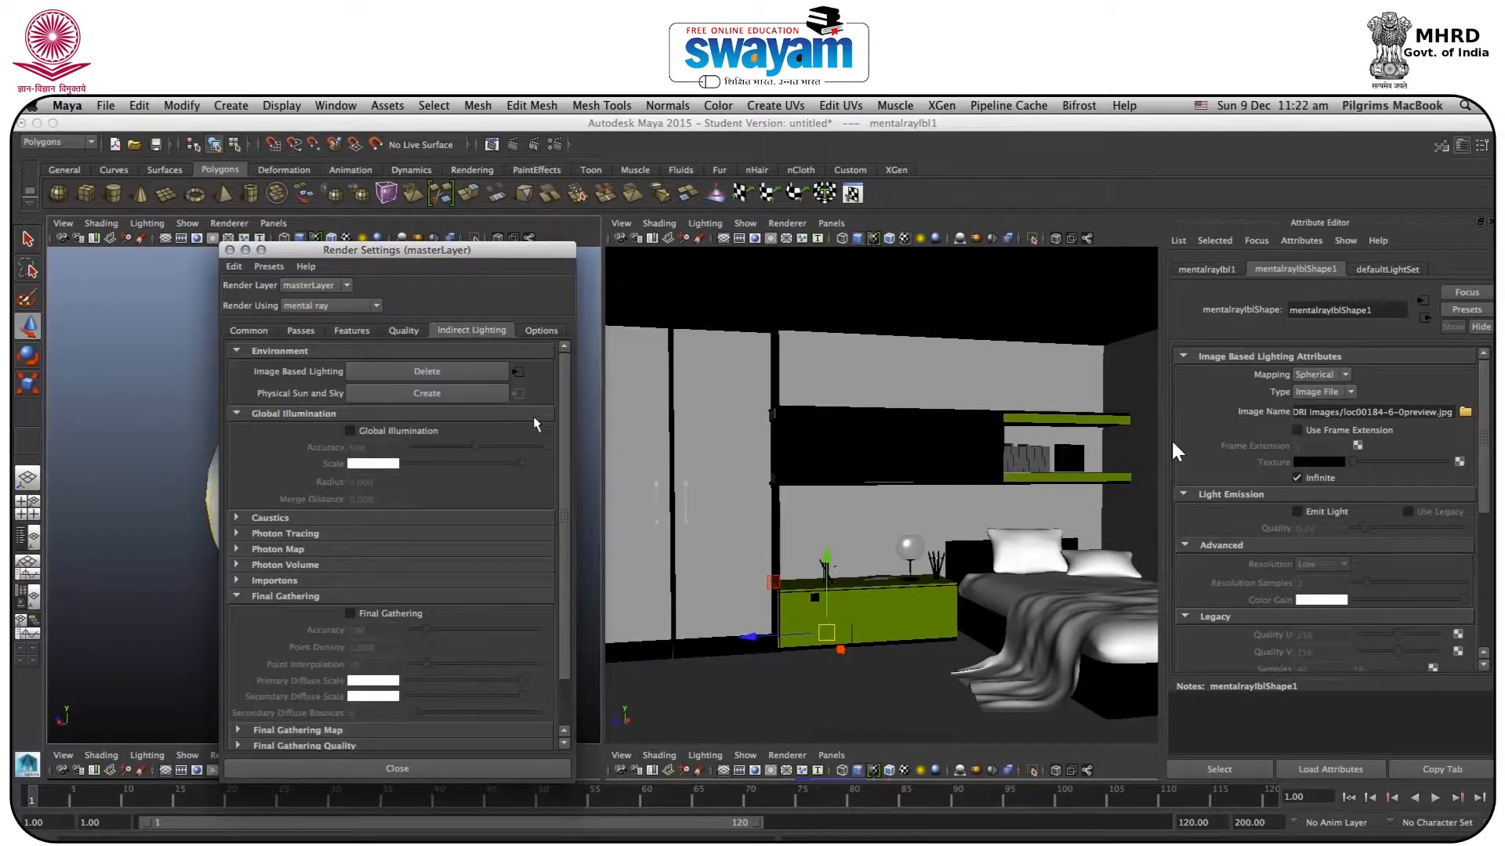
drag(562, 410, 563, 443)
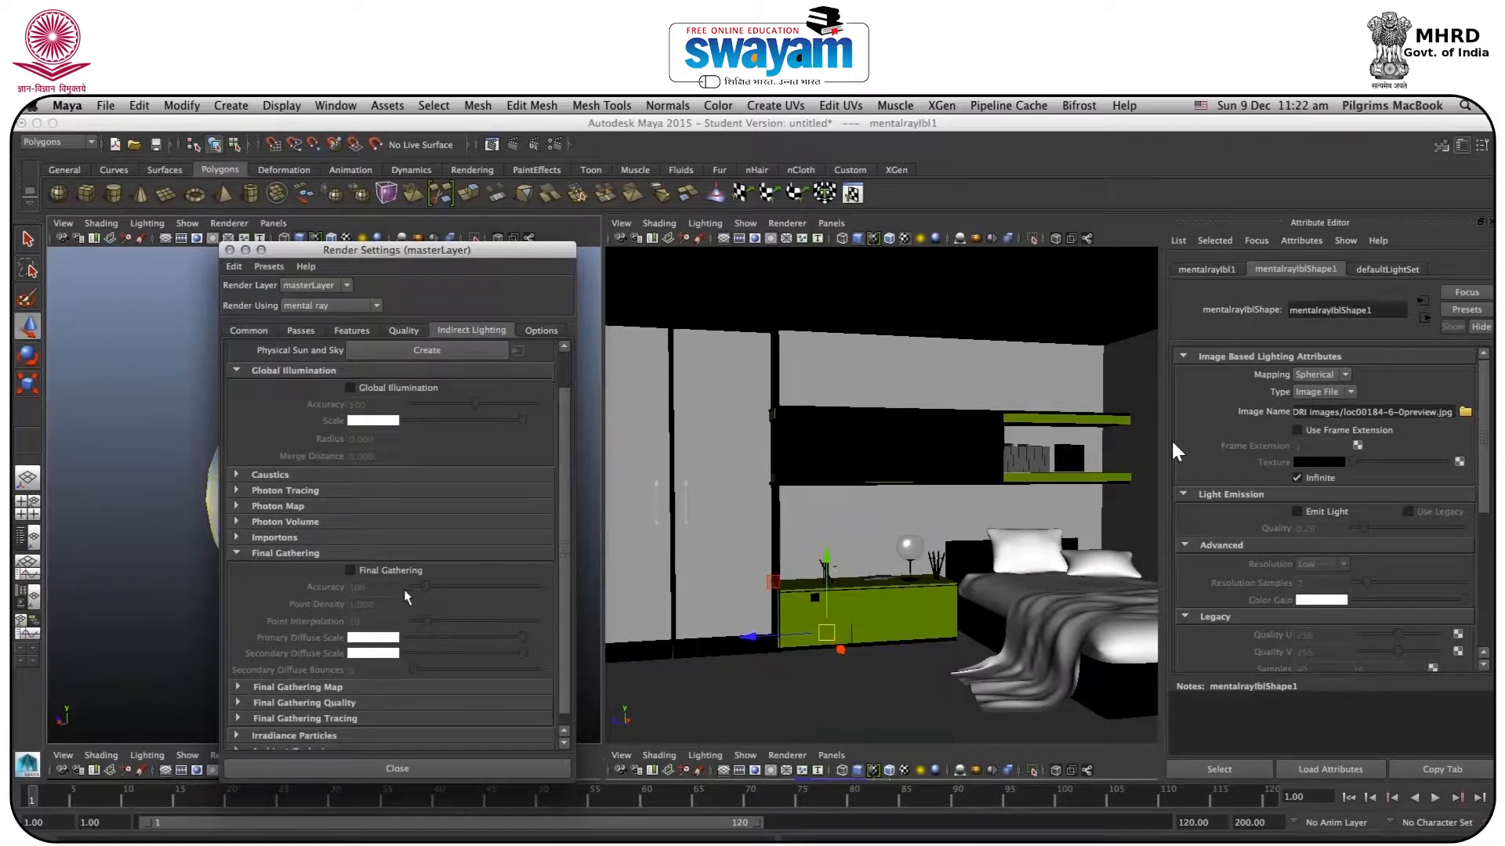
click(387, 573)
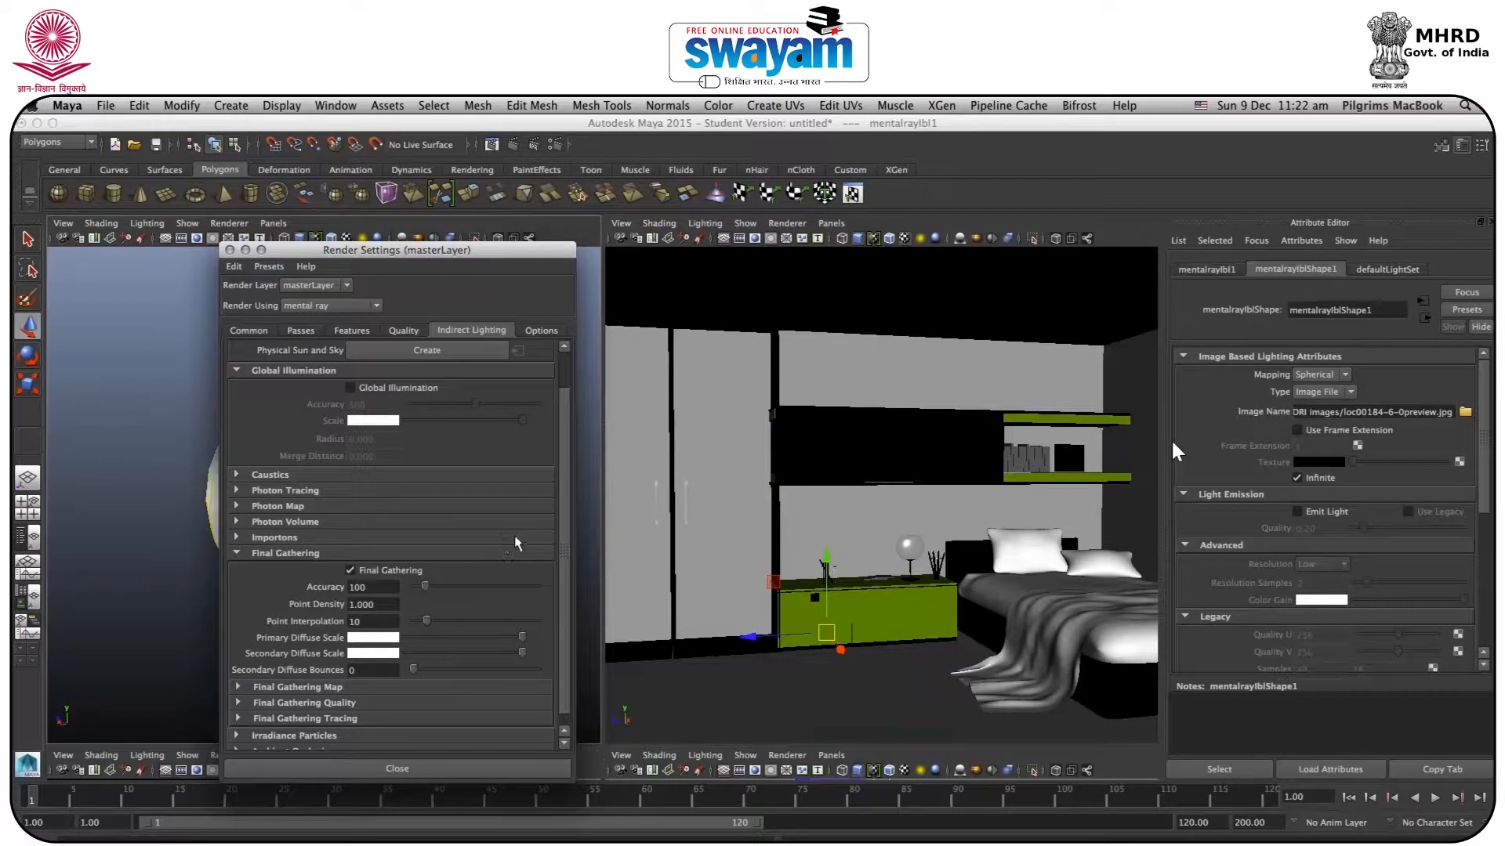
scroll(561, 532, down, 1)
click(361, 377)
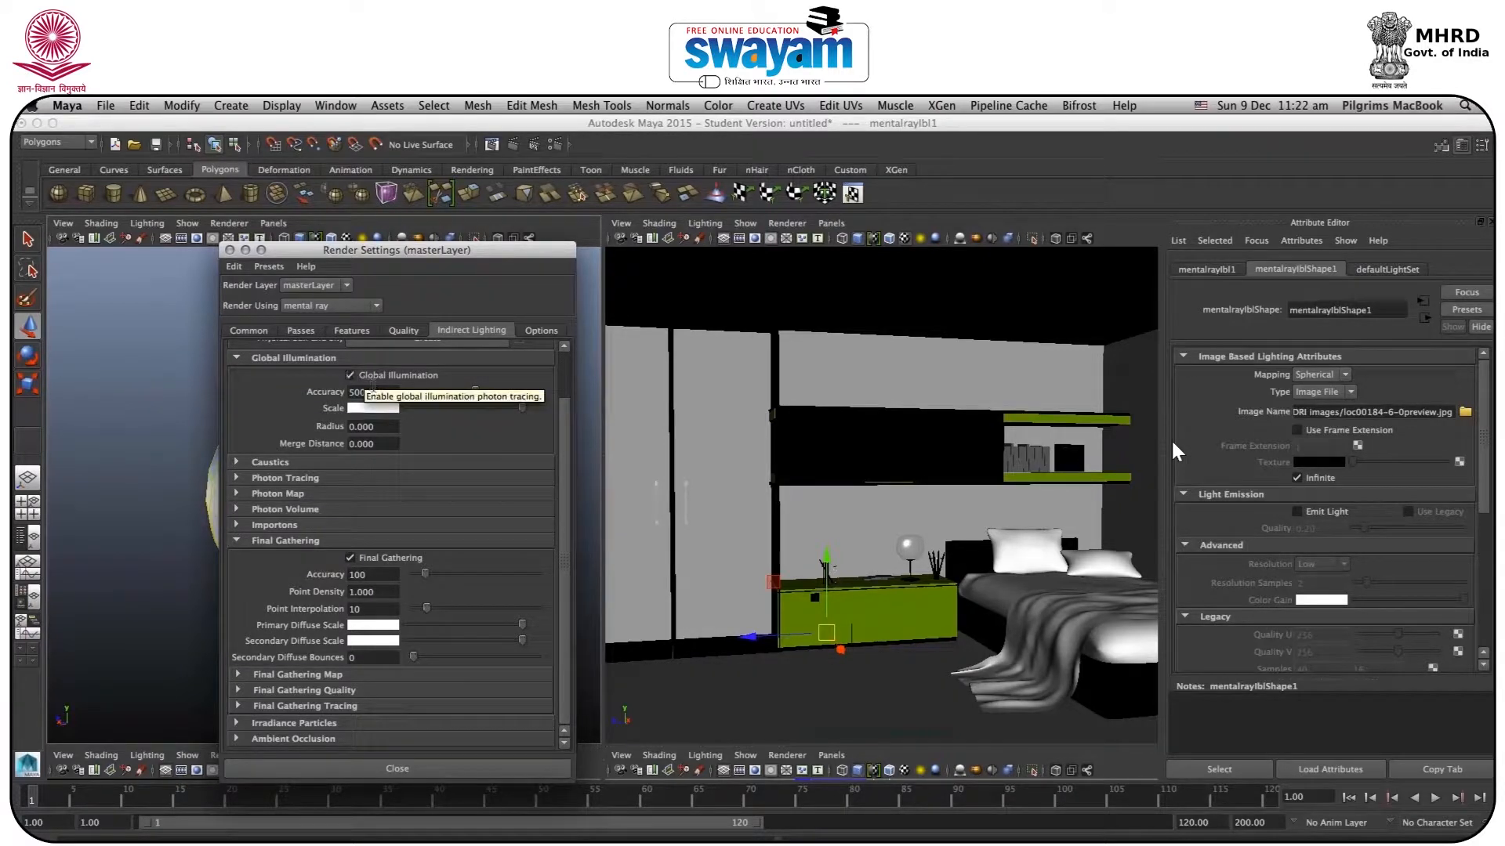
click(320, 676)
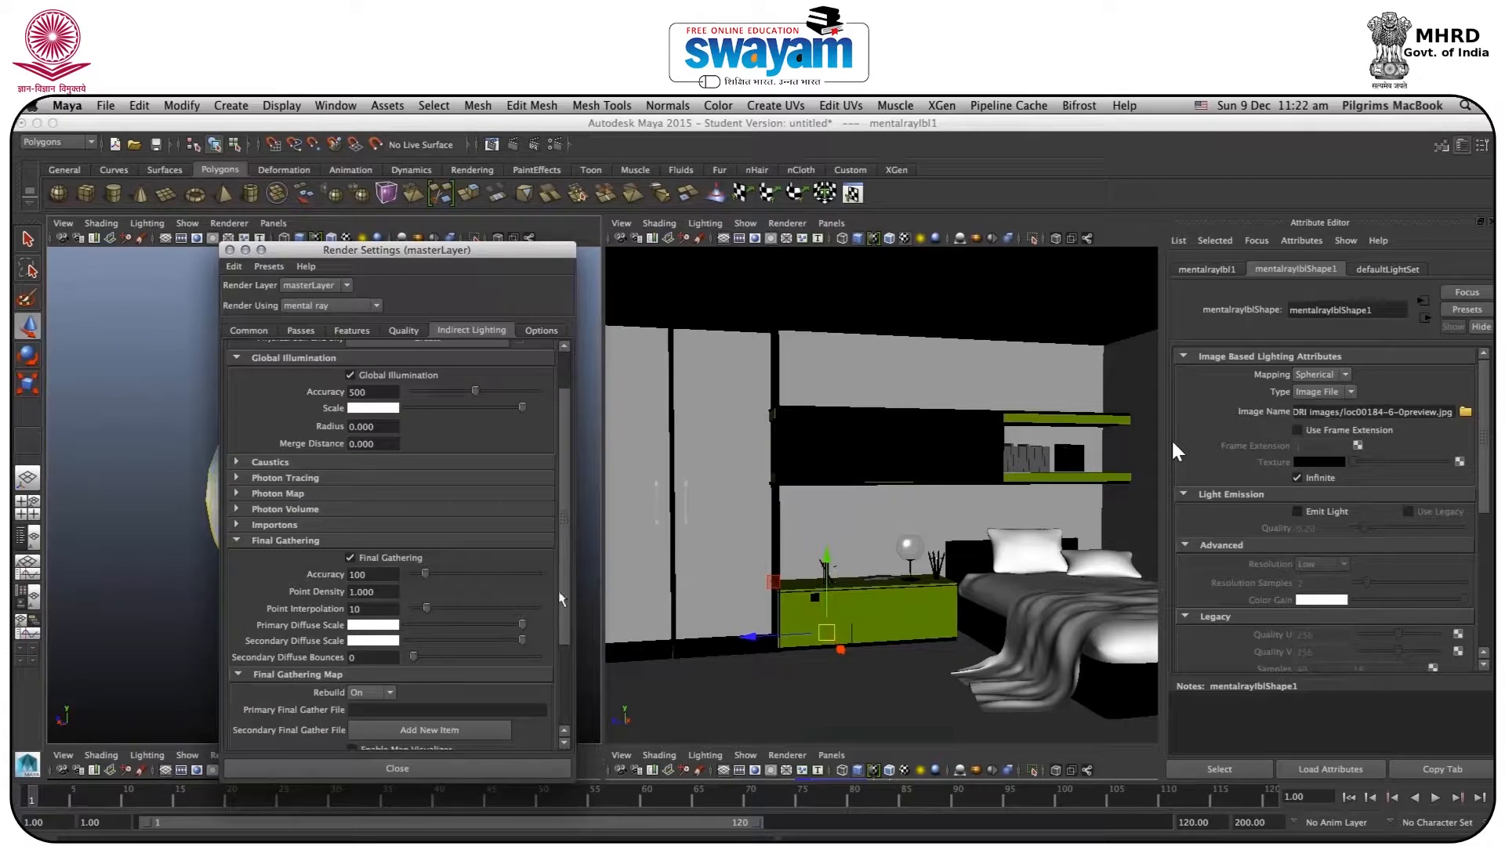
click(229, 250)
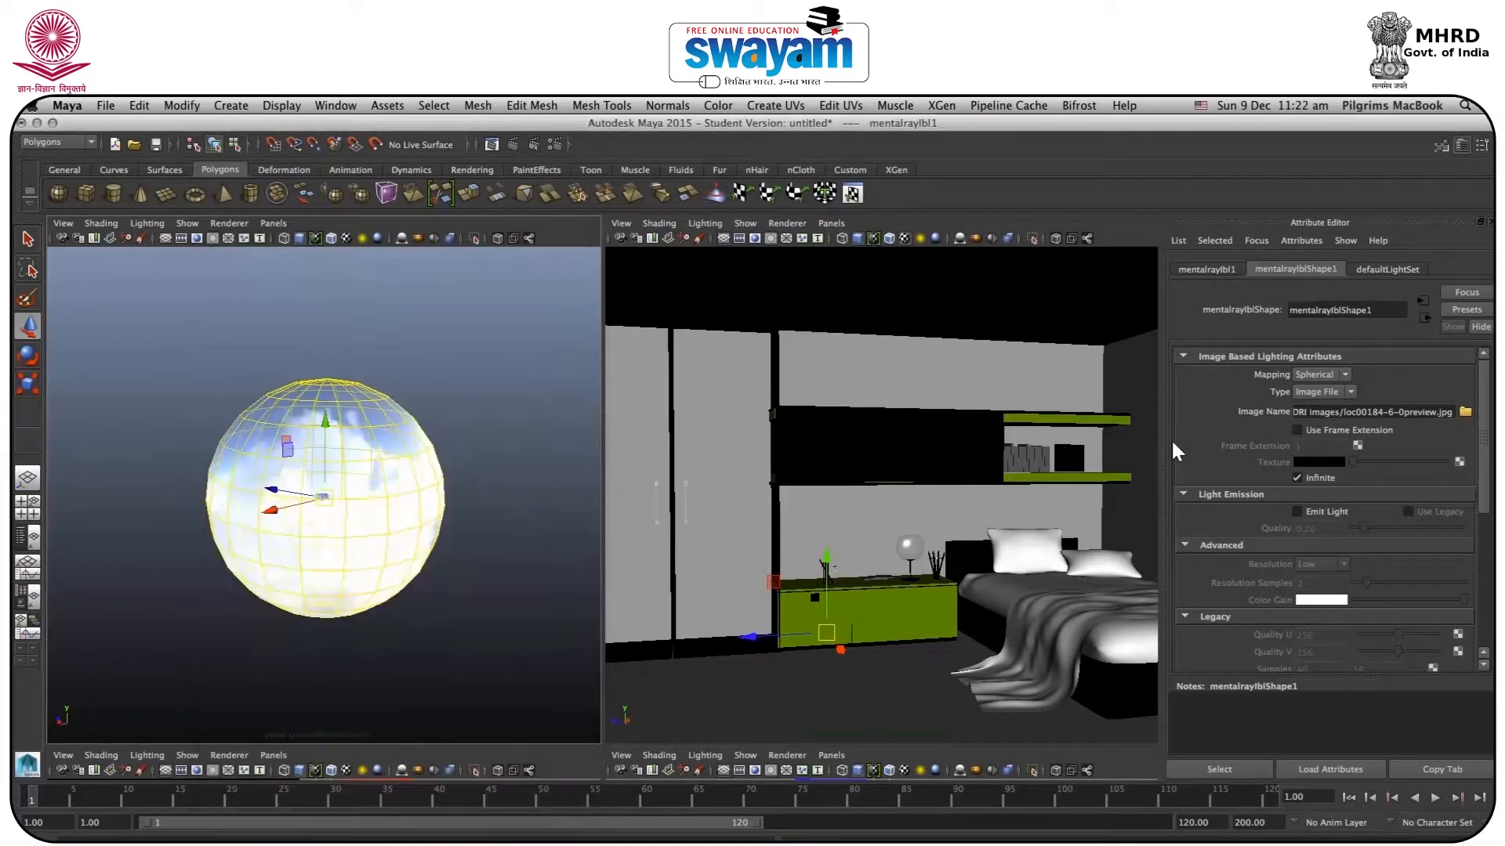
Step: Render the enlarged bedroom camera view with the indirect lighting enabled, view the result and close it
scroll(1477, 458, down, 5)
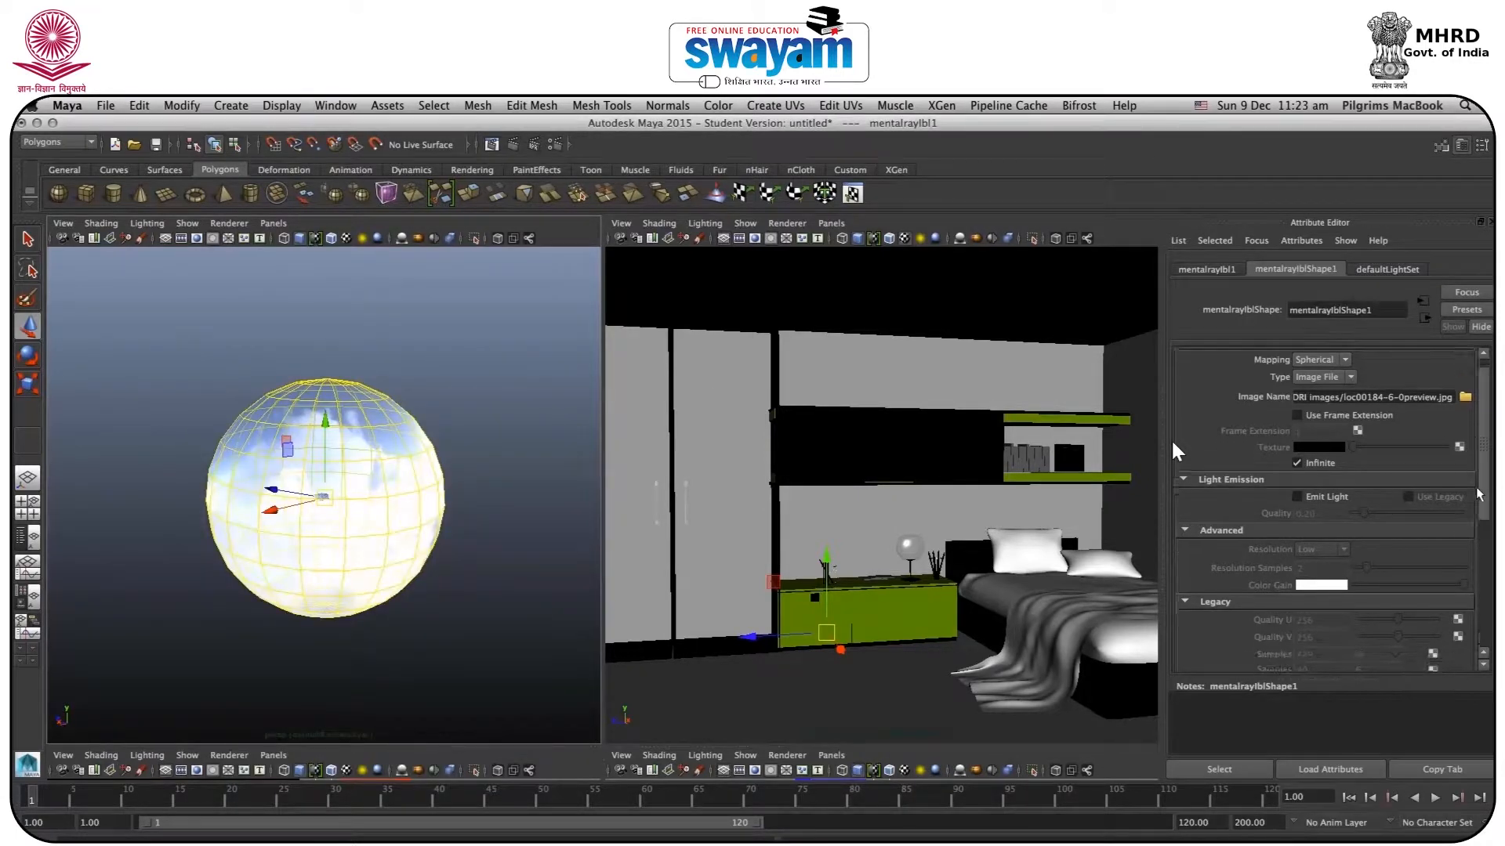
key(space)
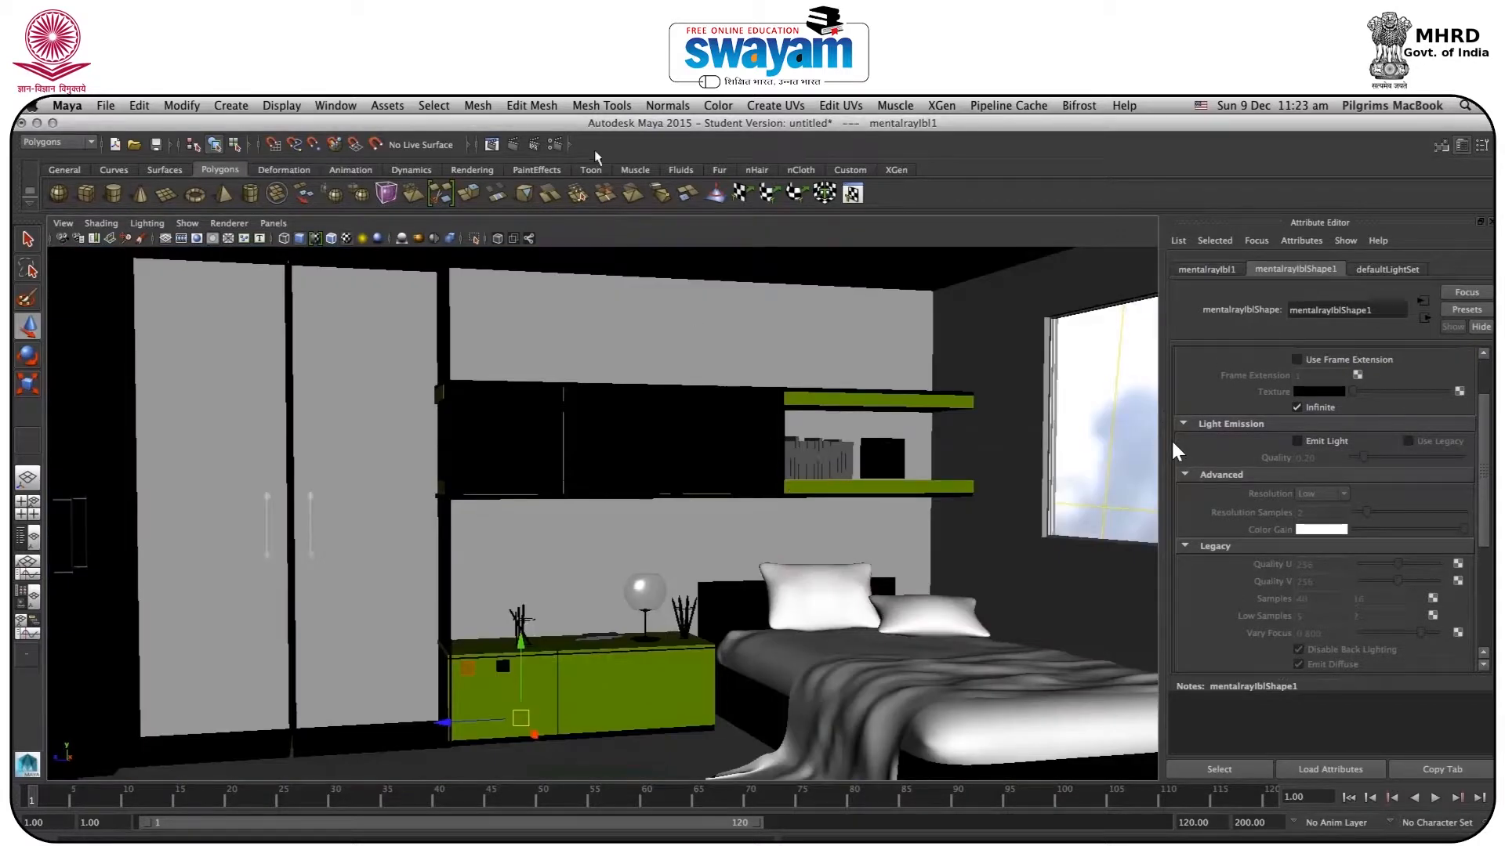
click(513, 146)
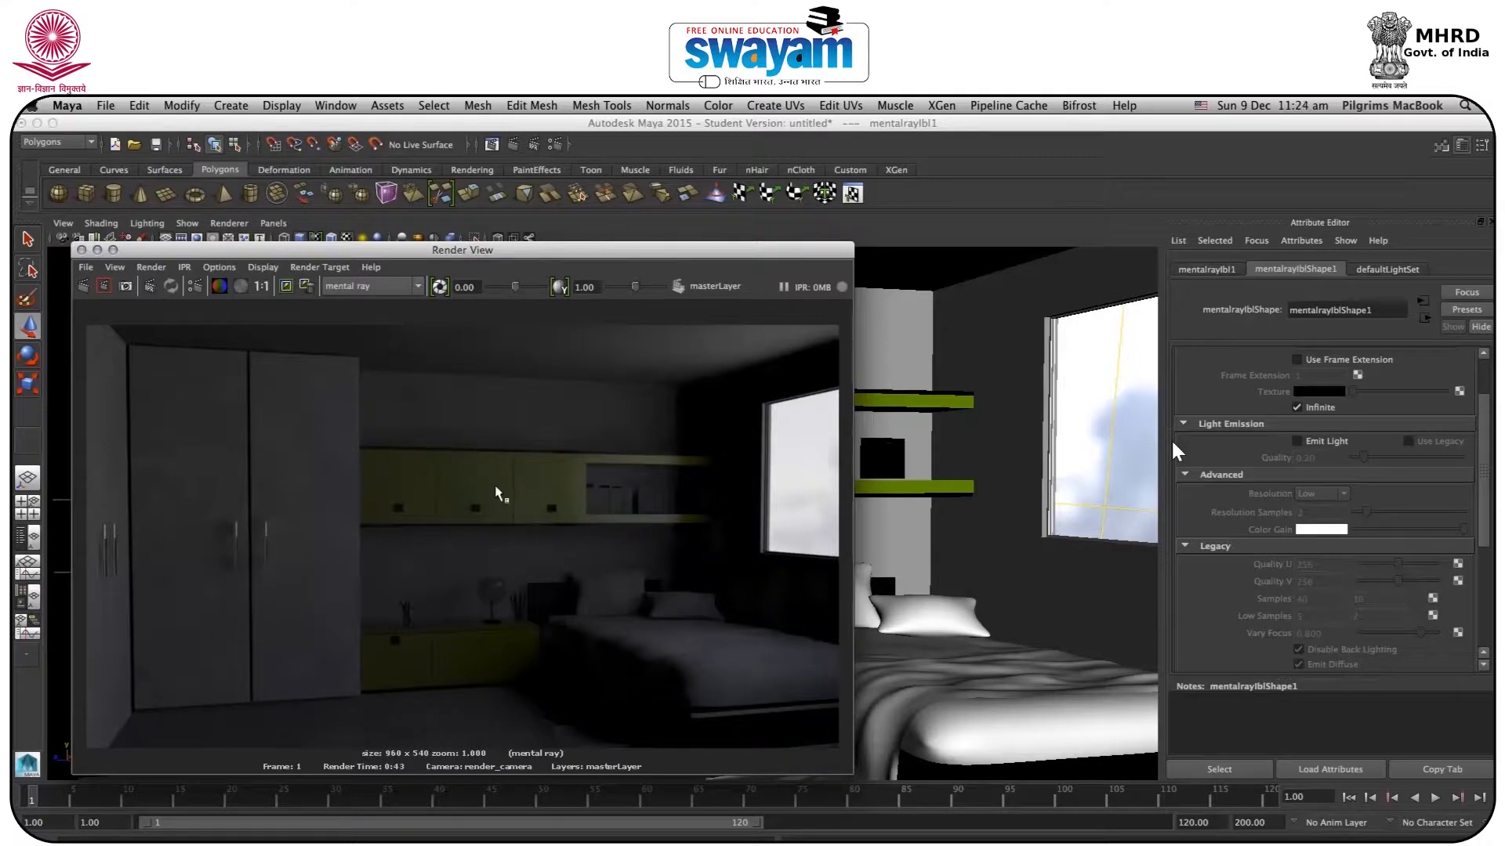
drag(580, 250, 701, 253)
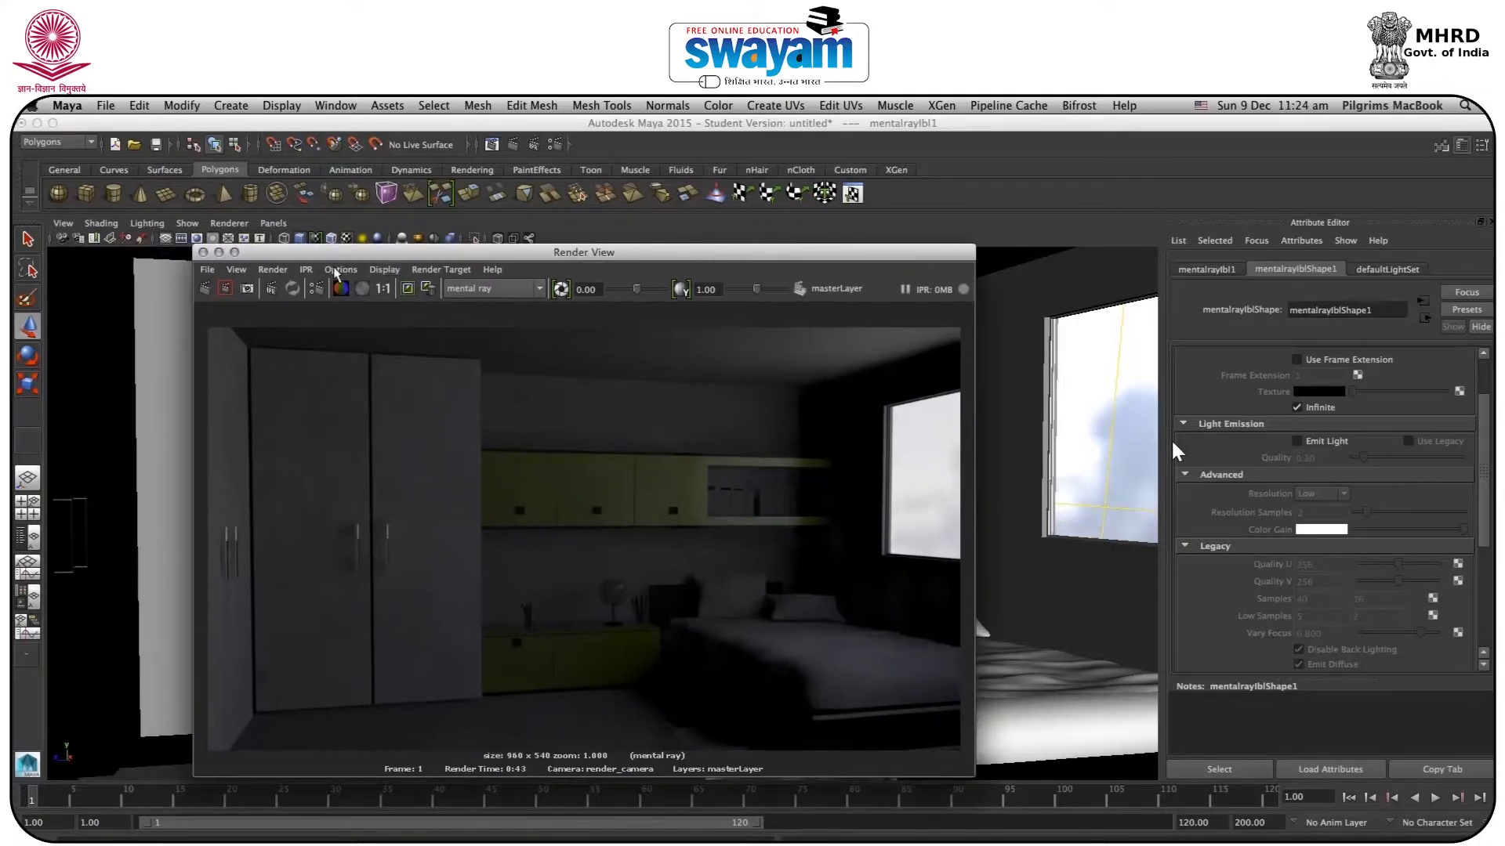
click(202, 252)
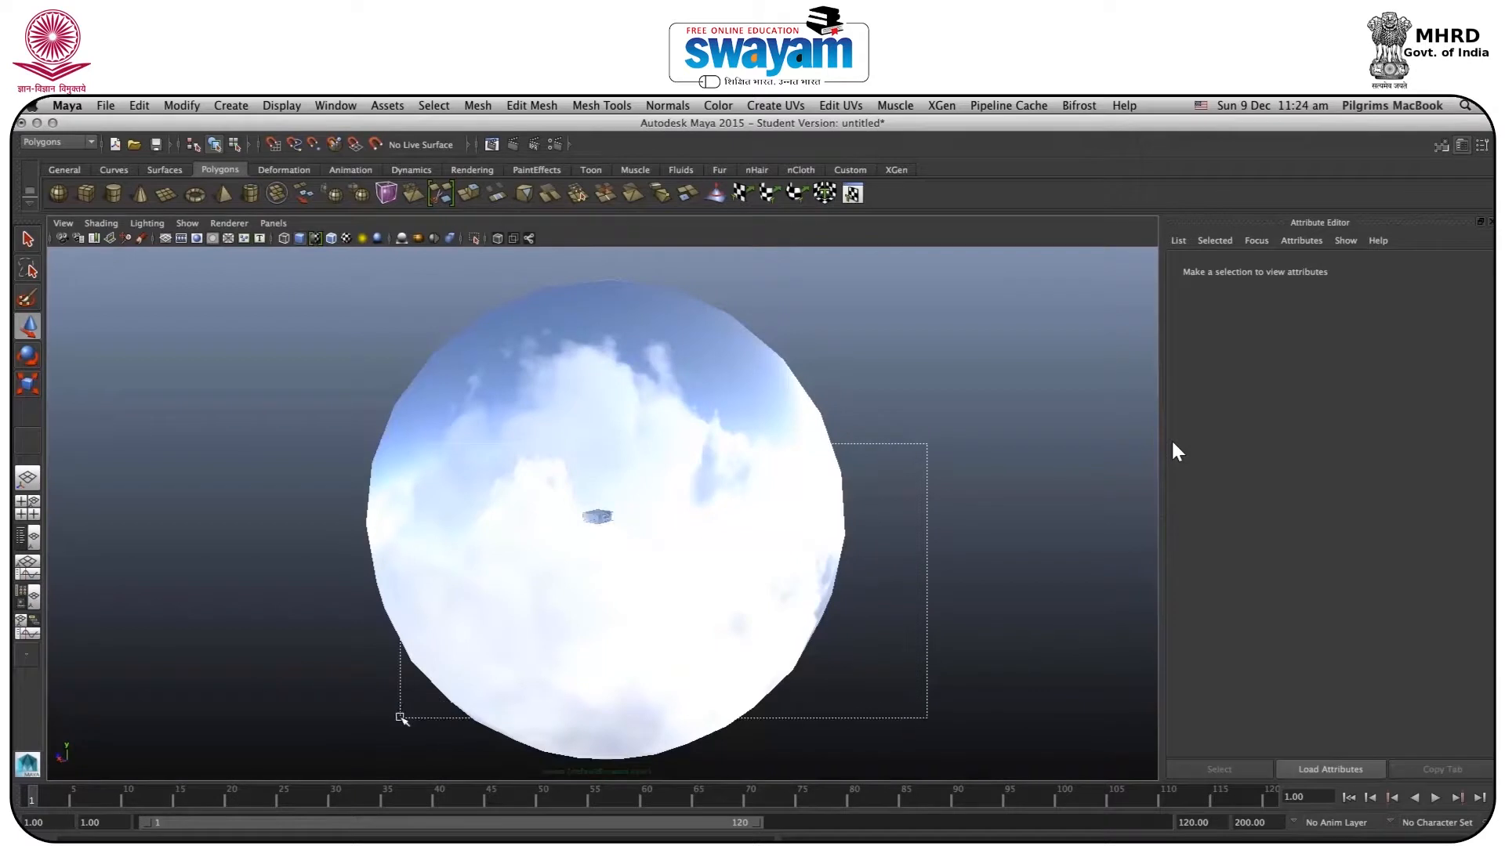
Step: Select the room geometry inside the sky sphere and check the int_001 display layer's settings in the layer editor
click(773, 525)
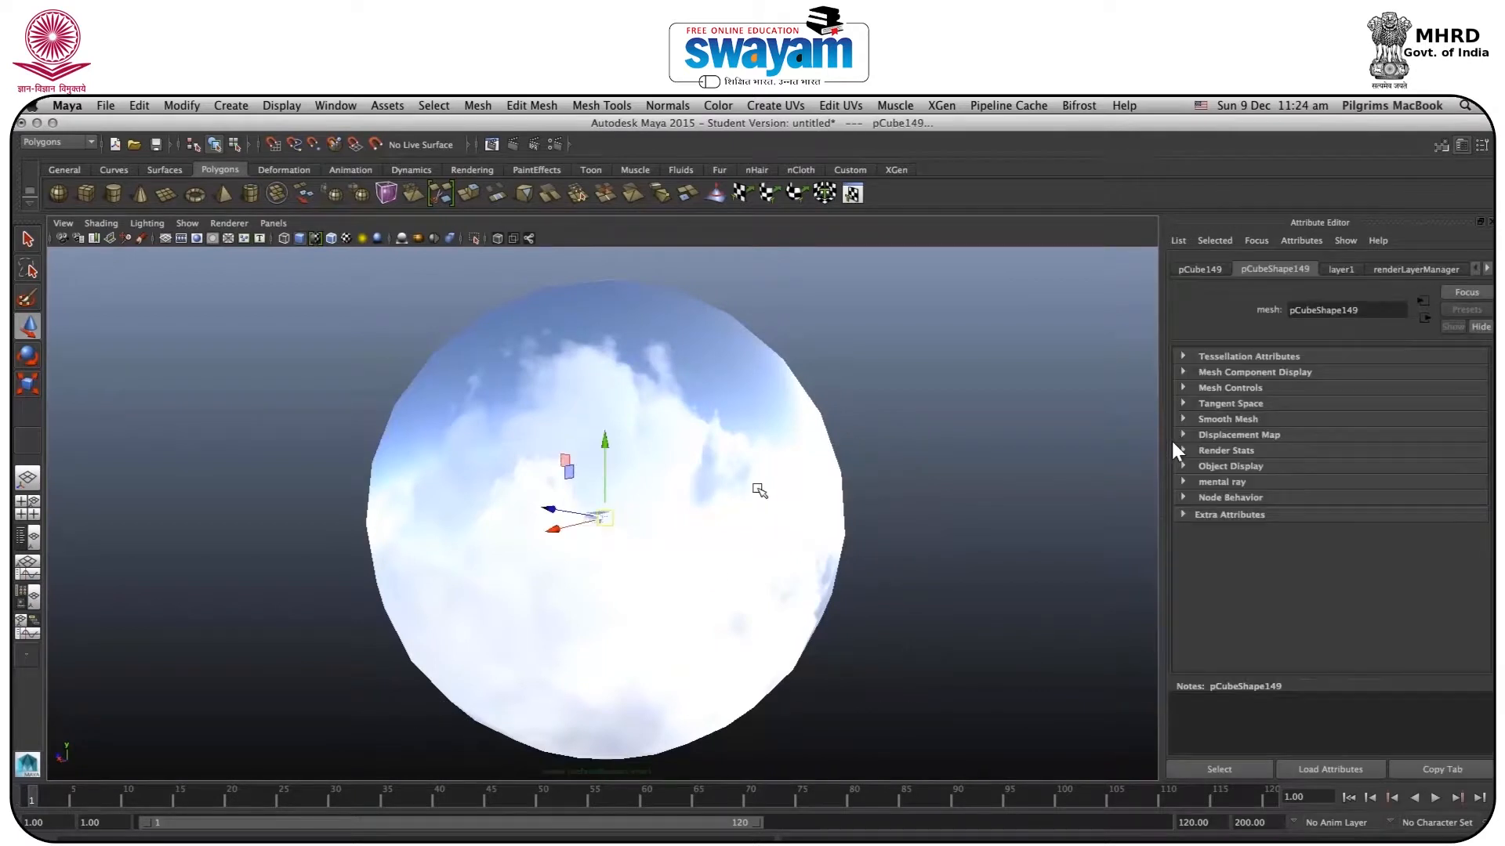
click(759, 491)
click(952, 437)
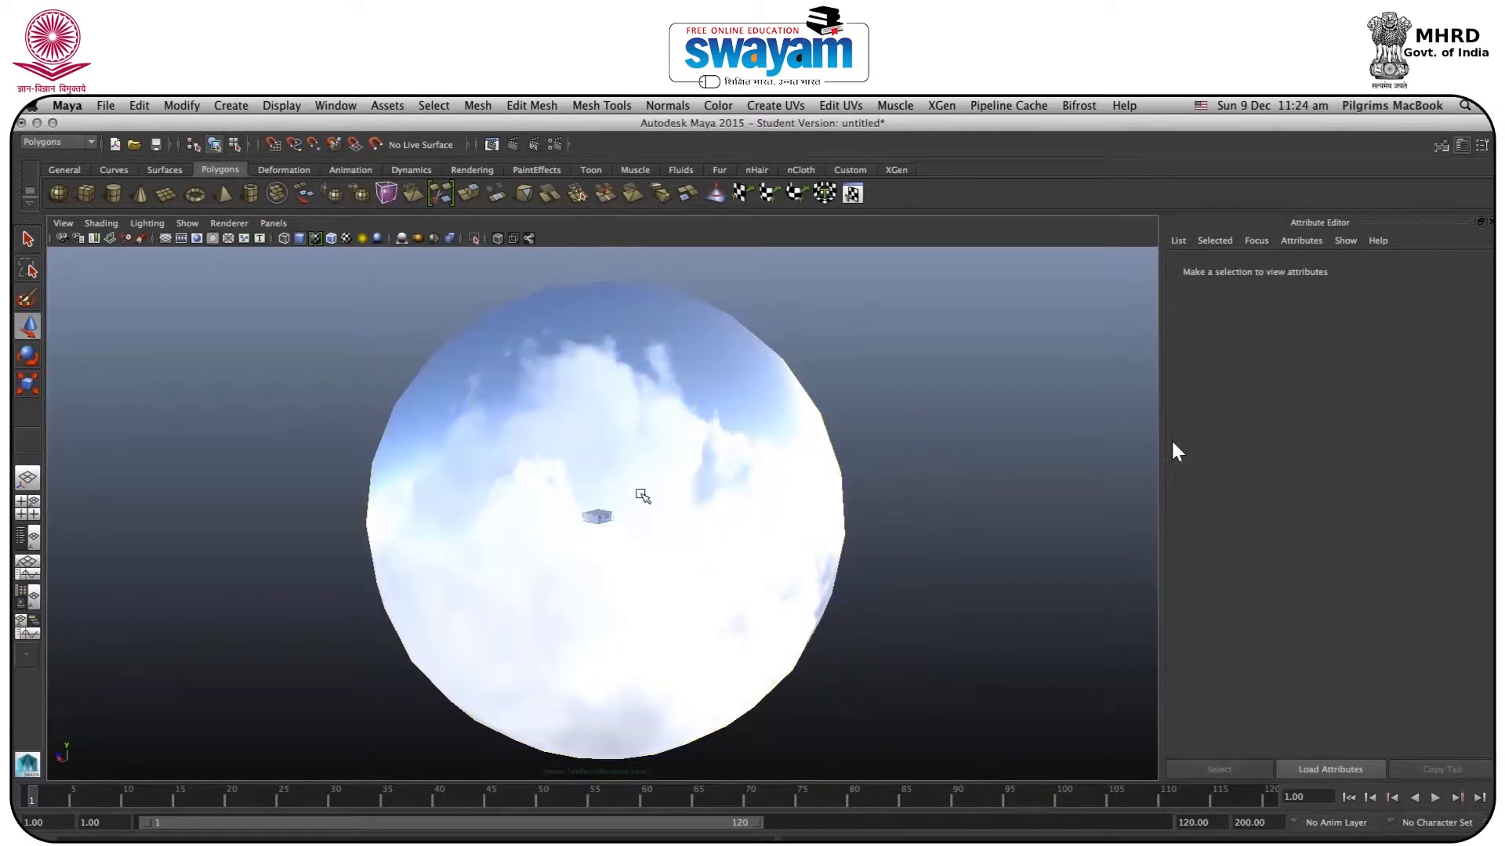
drag(572, 548, 627, 498)
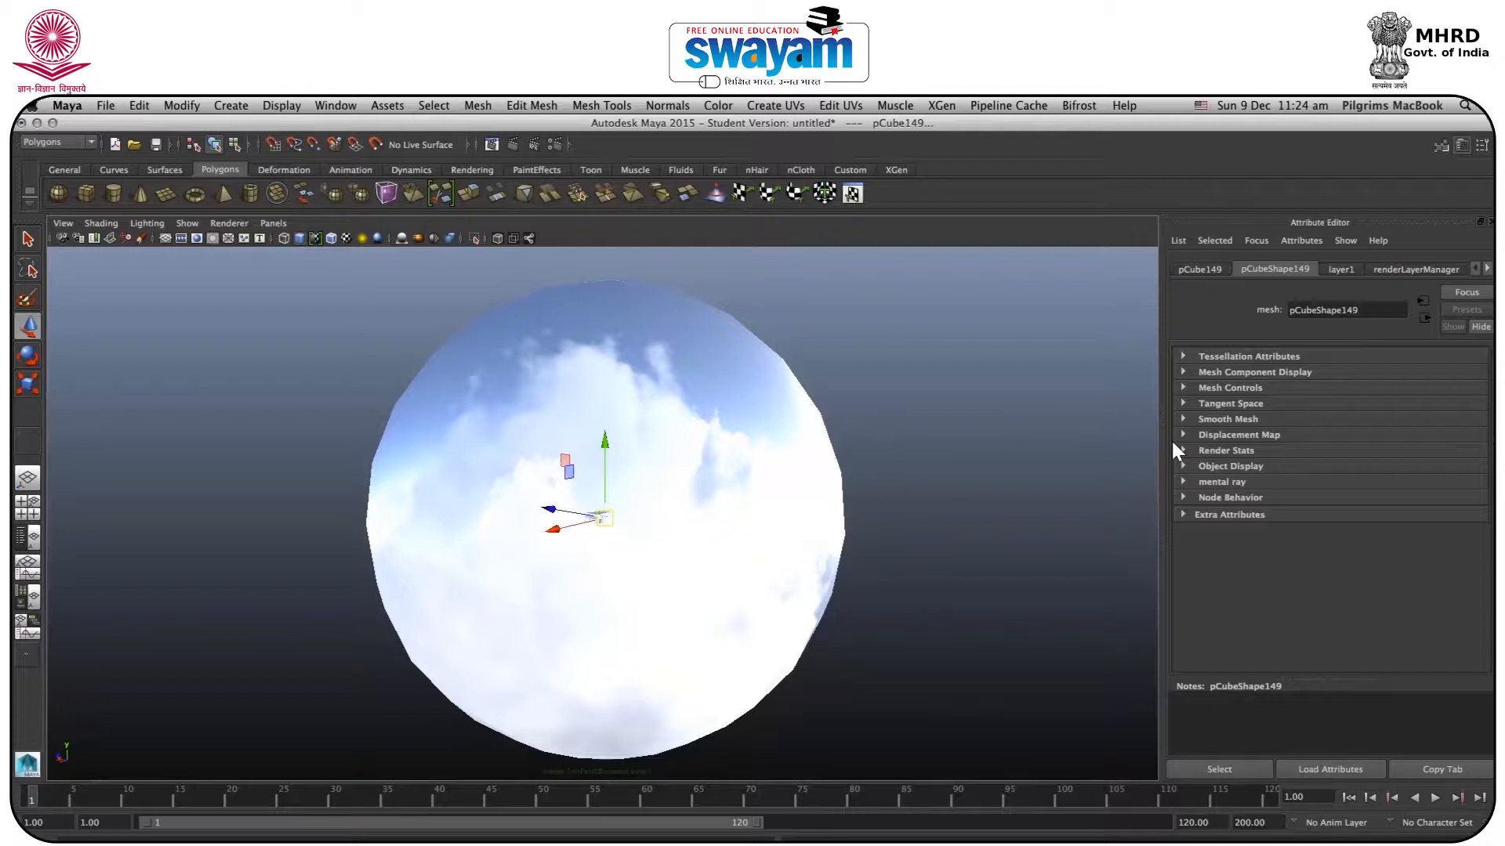
key(ctrl+a)
double_click(1357, 690)
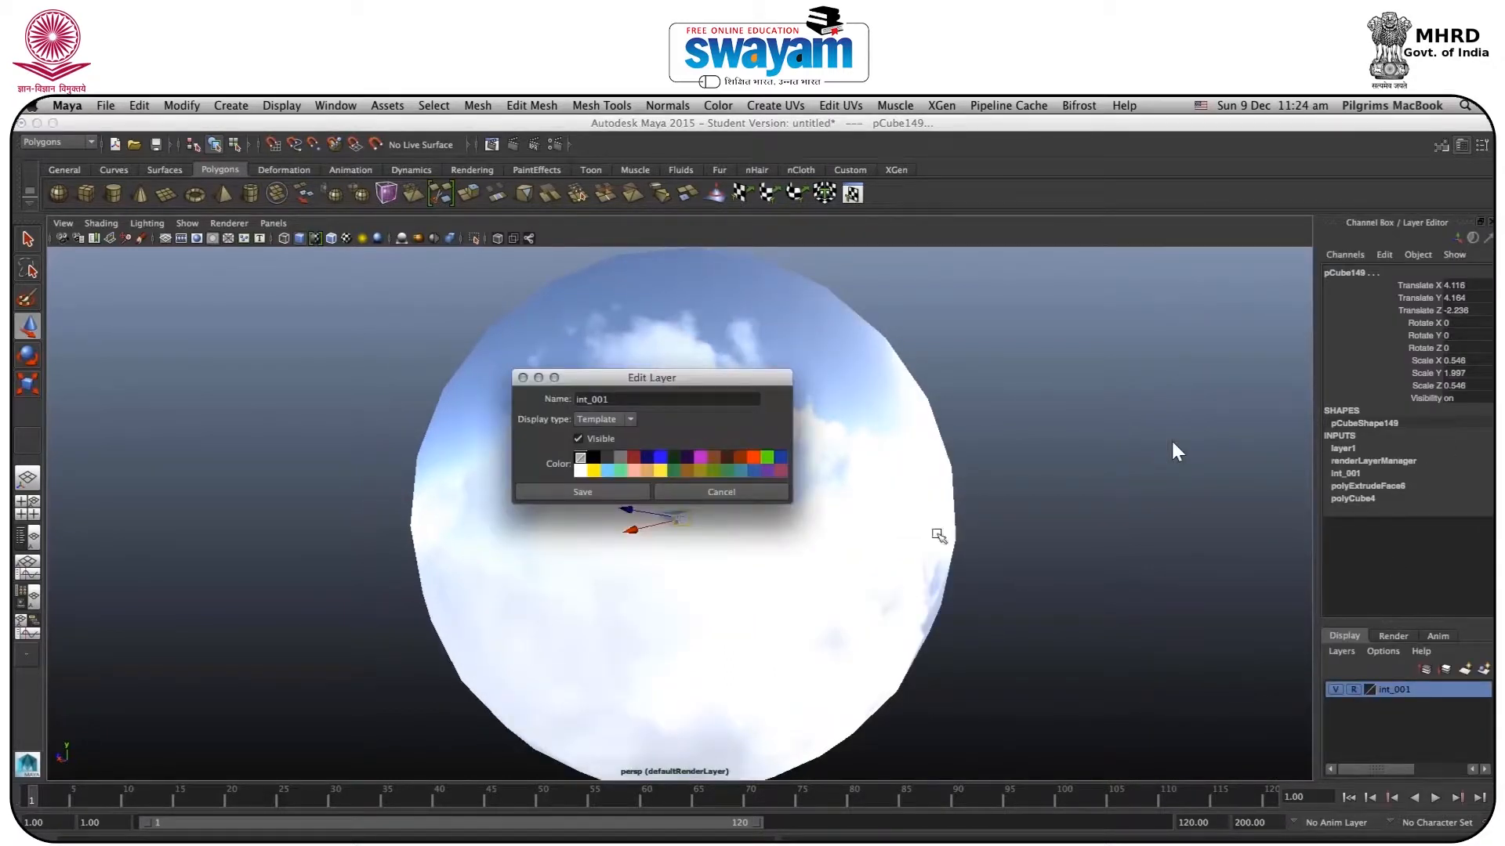
click(755, 496)
Step: Clear the selection and switch the perspective view of the room inside the sky sphere to wireframe display
scroll(678, 513, down, 3)
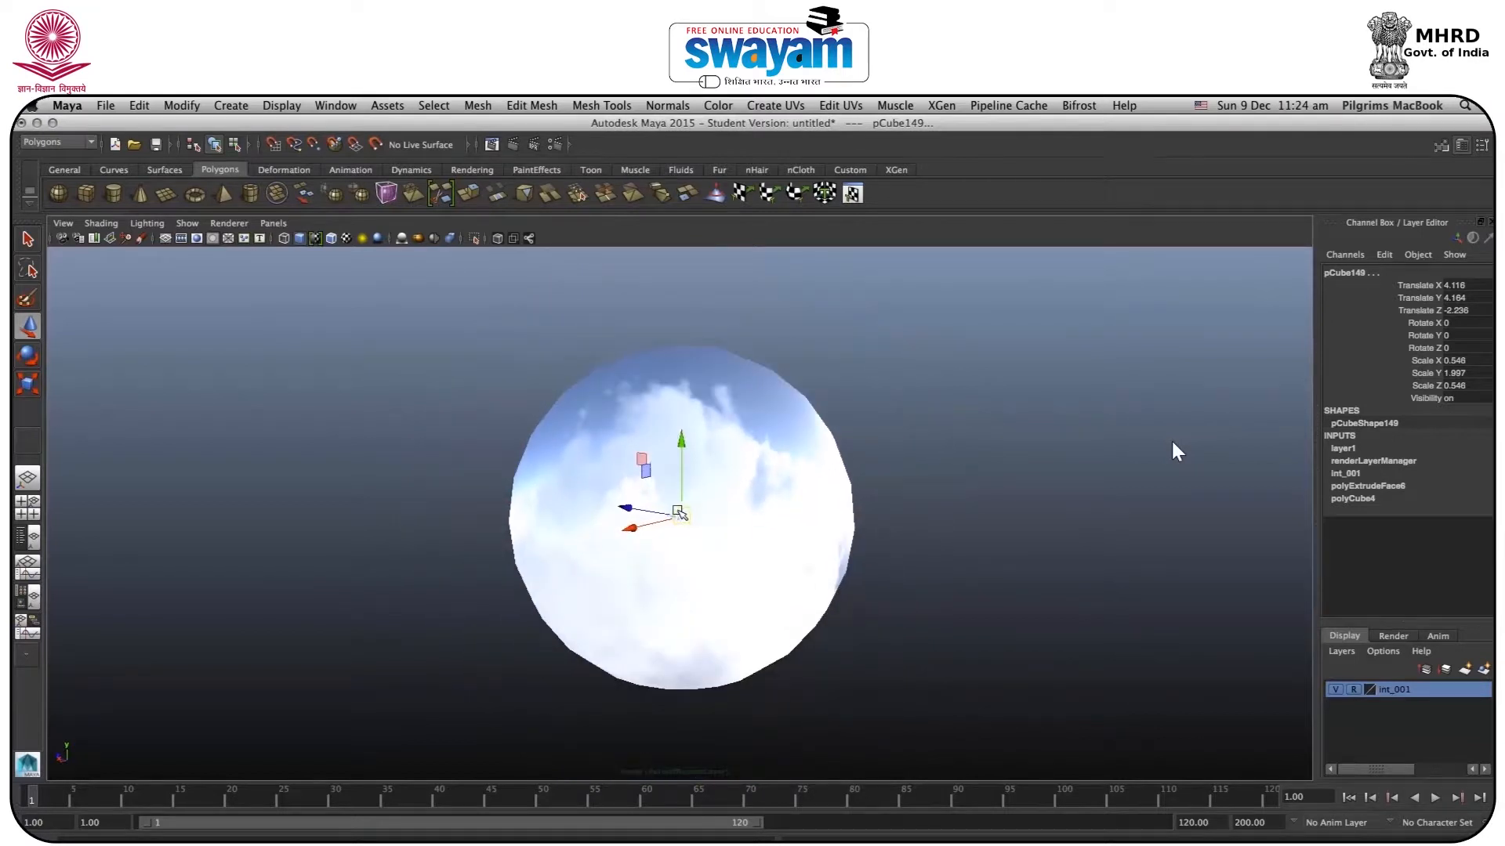
scroll(679, 512, up, 3)
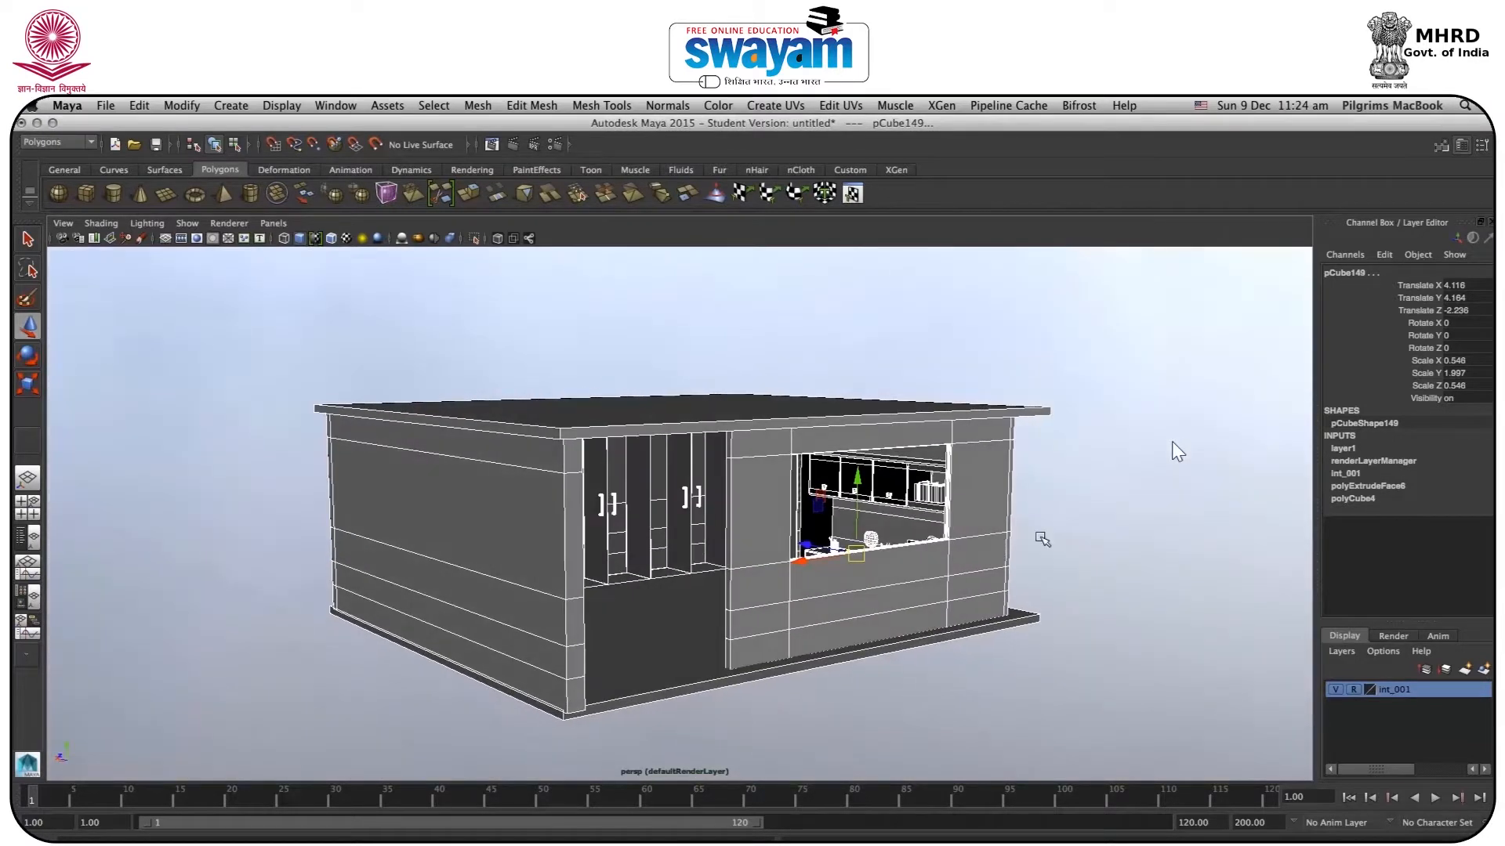
click(1042, 539)
mouse_move(859, 577)
alt+mouse_down()
mouse_move(851, 594)
mouse_move(876, 598)
mouse_move(880, 621)
mouse_move(858, 604)
mouse_move(884, 568)
alt+mouse_up()
key(4)
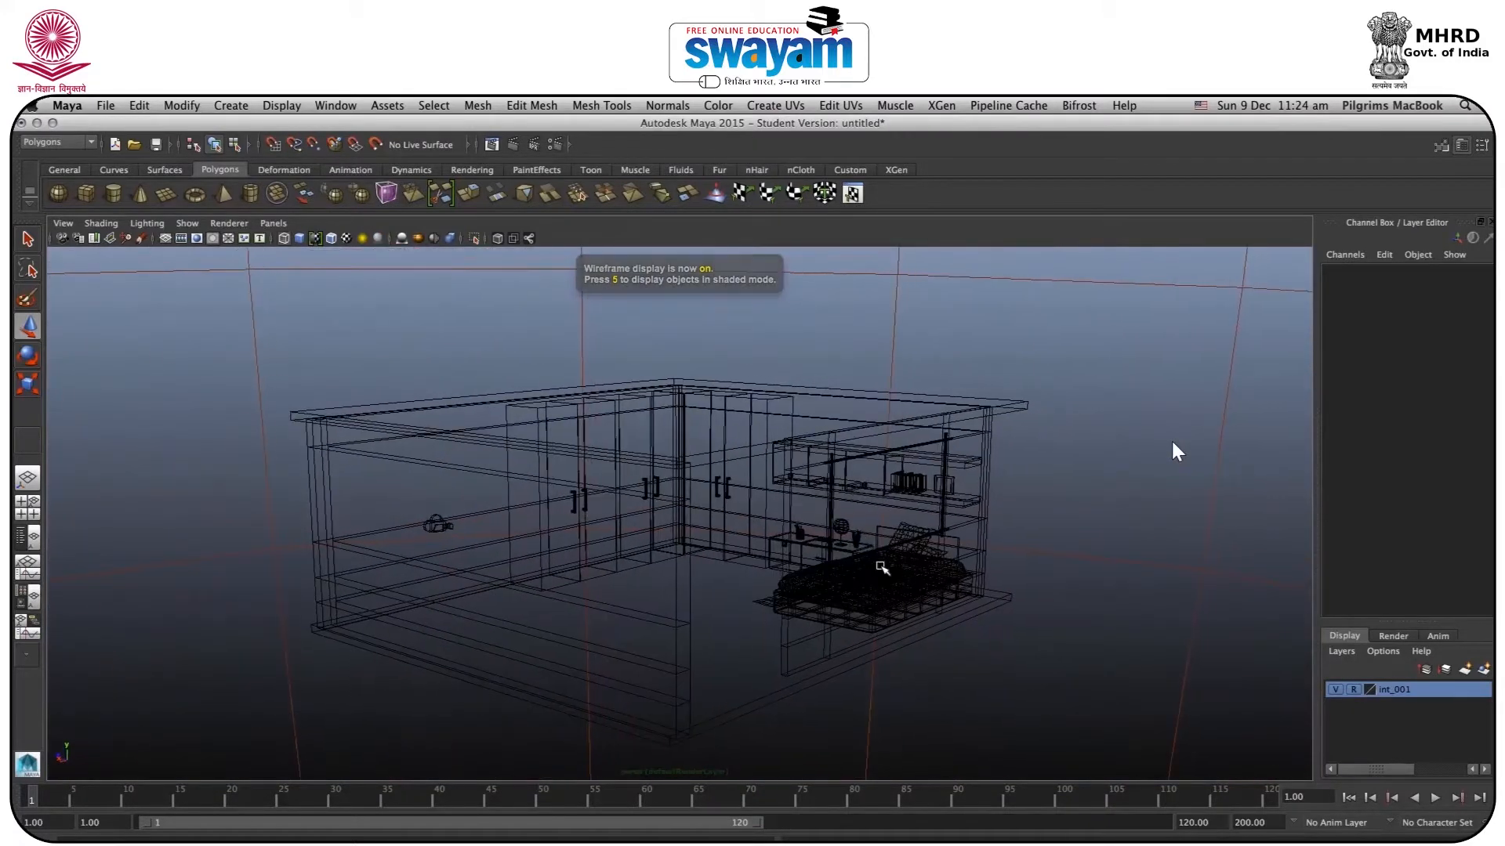
scroll(860, 538, down, 3)
scroll(833, 519, up, 6)
alt+drag(833, 520, 871, 460)
scroll(862, 471, down, 5)
alt+drag(782, 508, 789, 510)
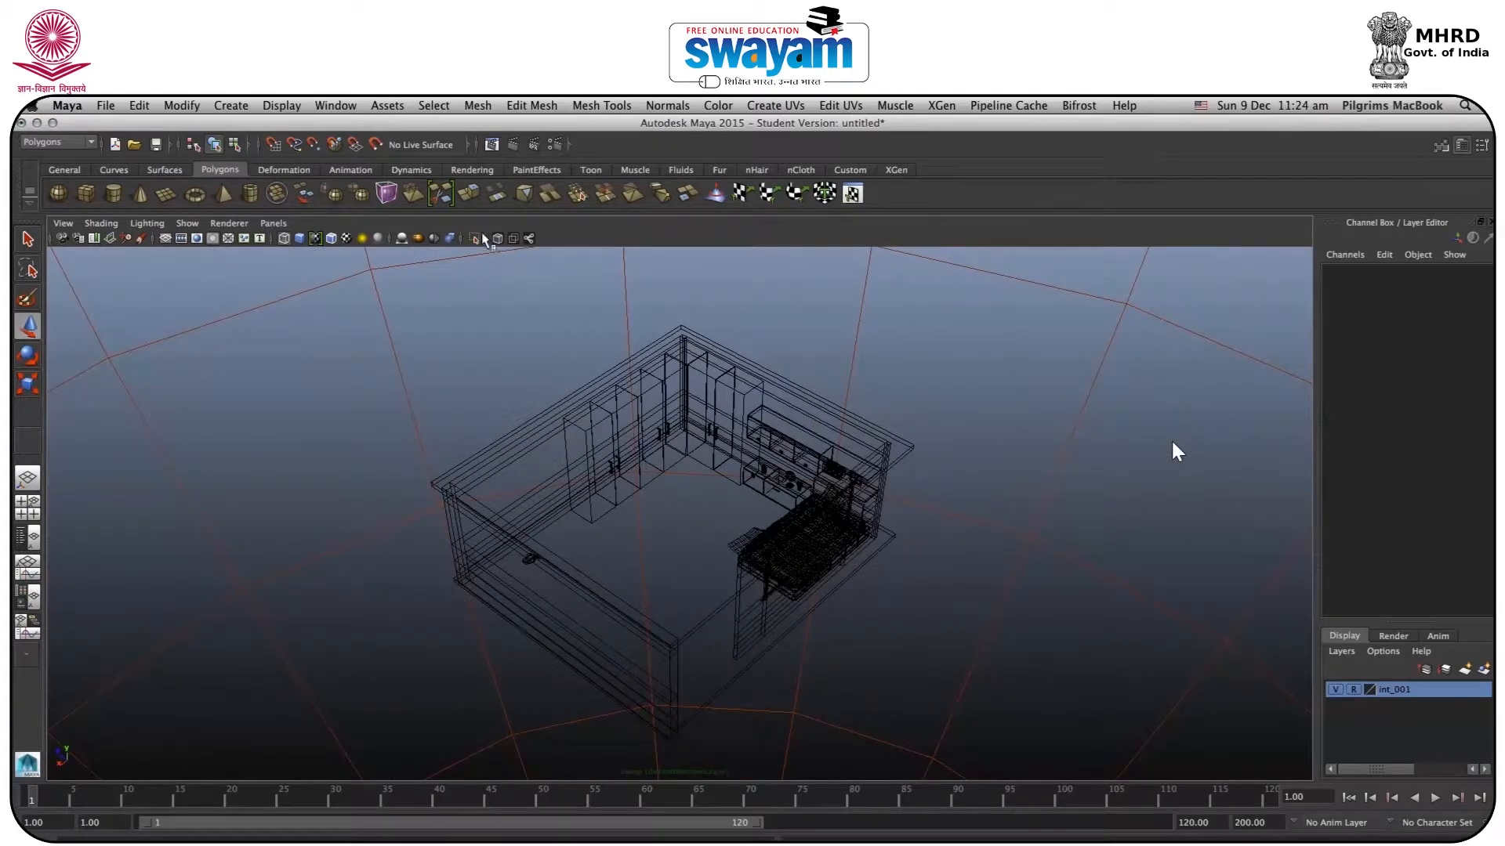
Step: Switch to the Rendering tool set and create an area light
click(471, 170)
click(59, 141)
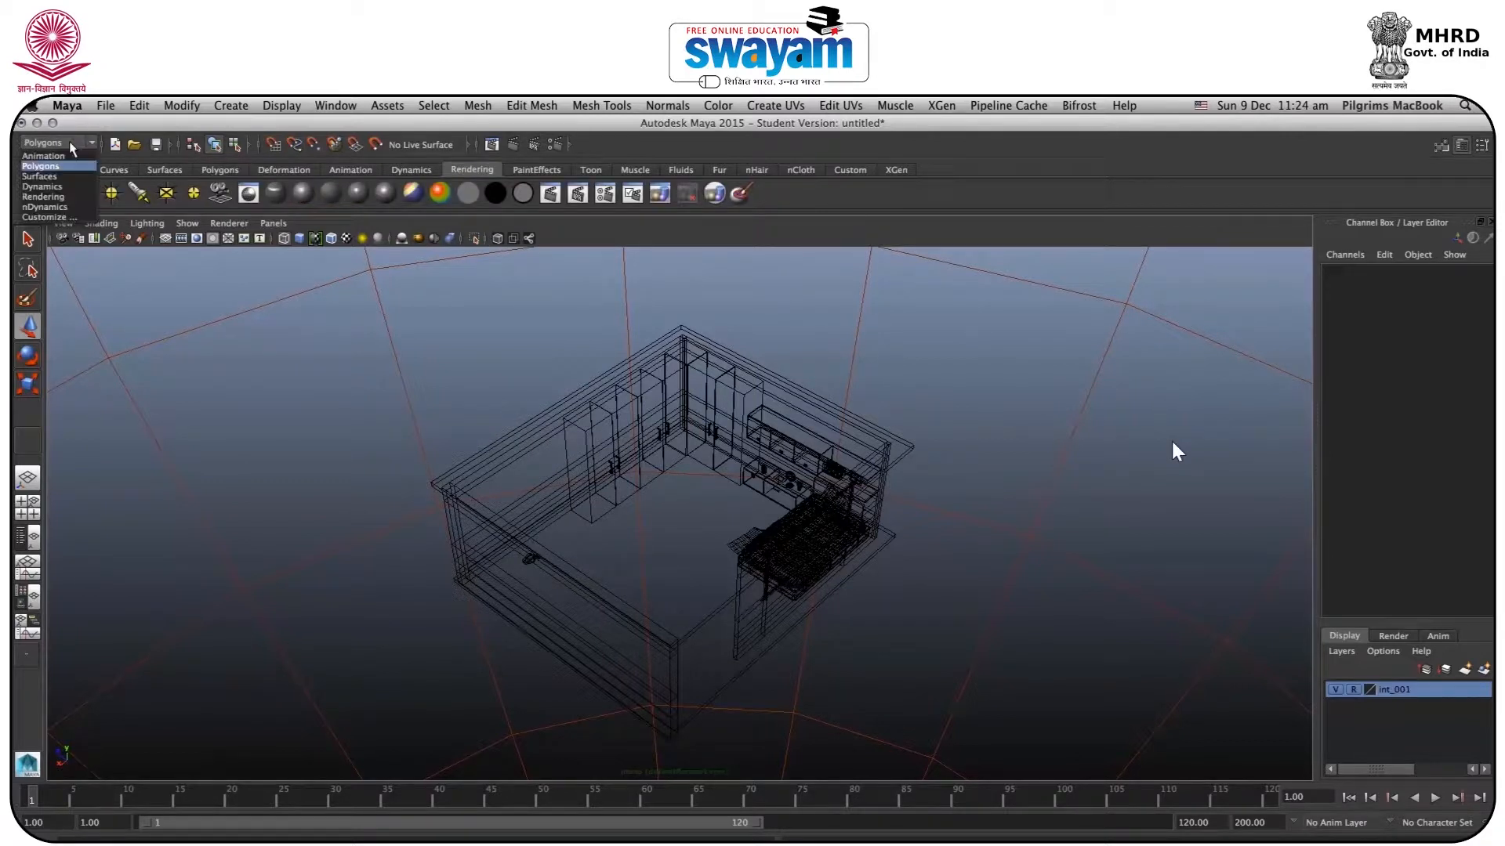
click(47, 197)
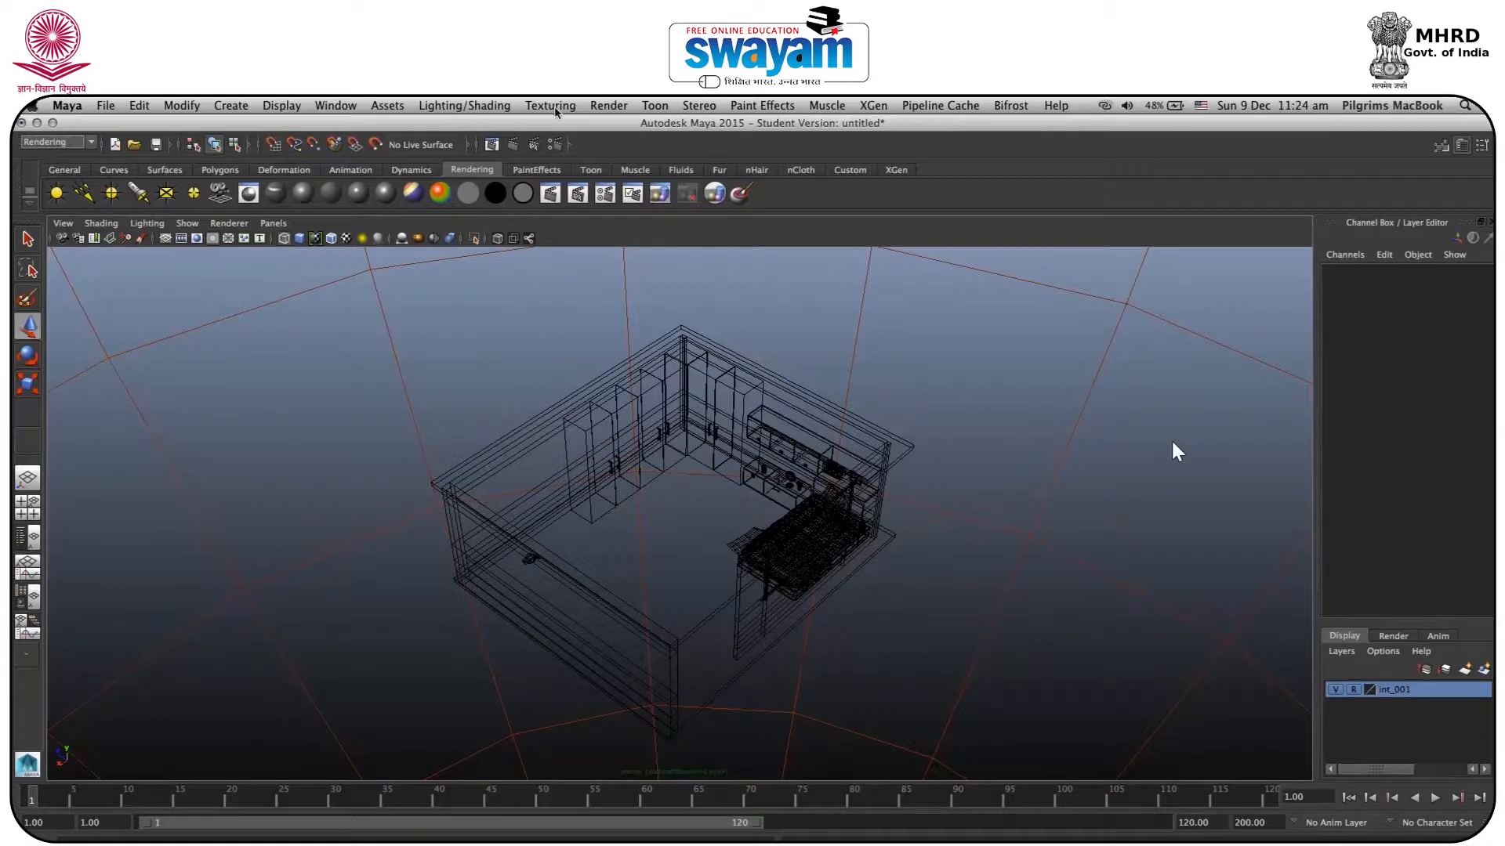
click(44, 142)
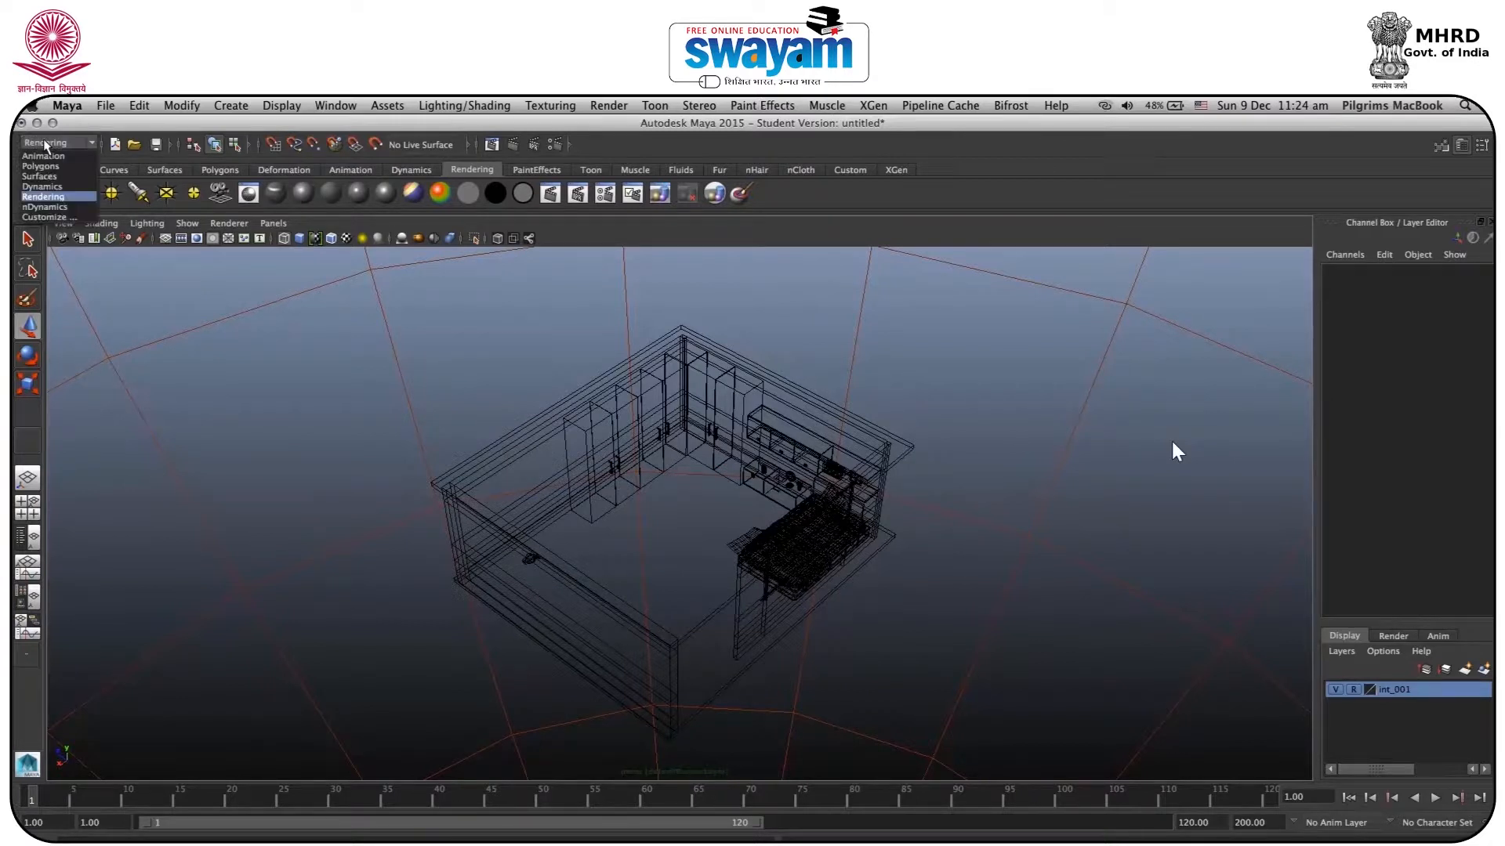
click(45, 198)
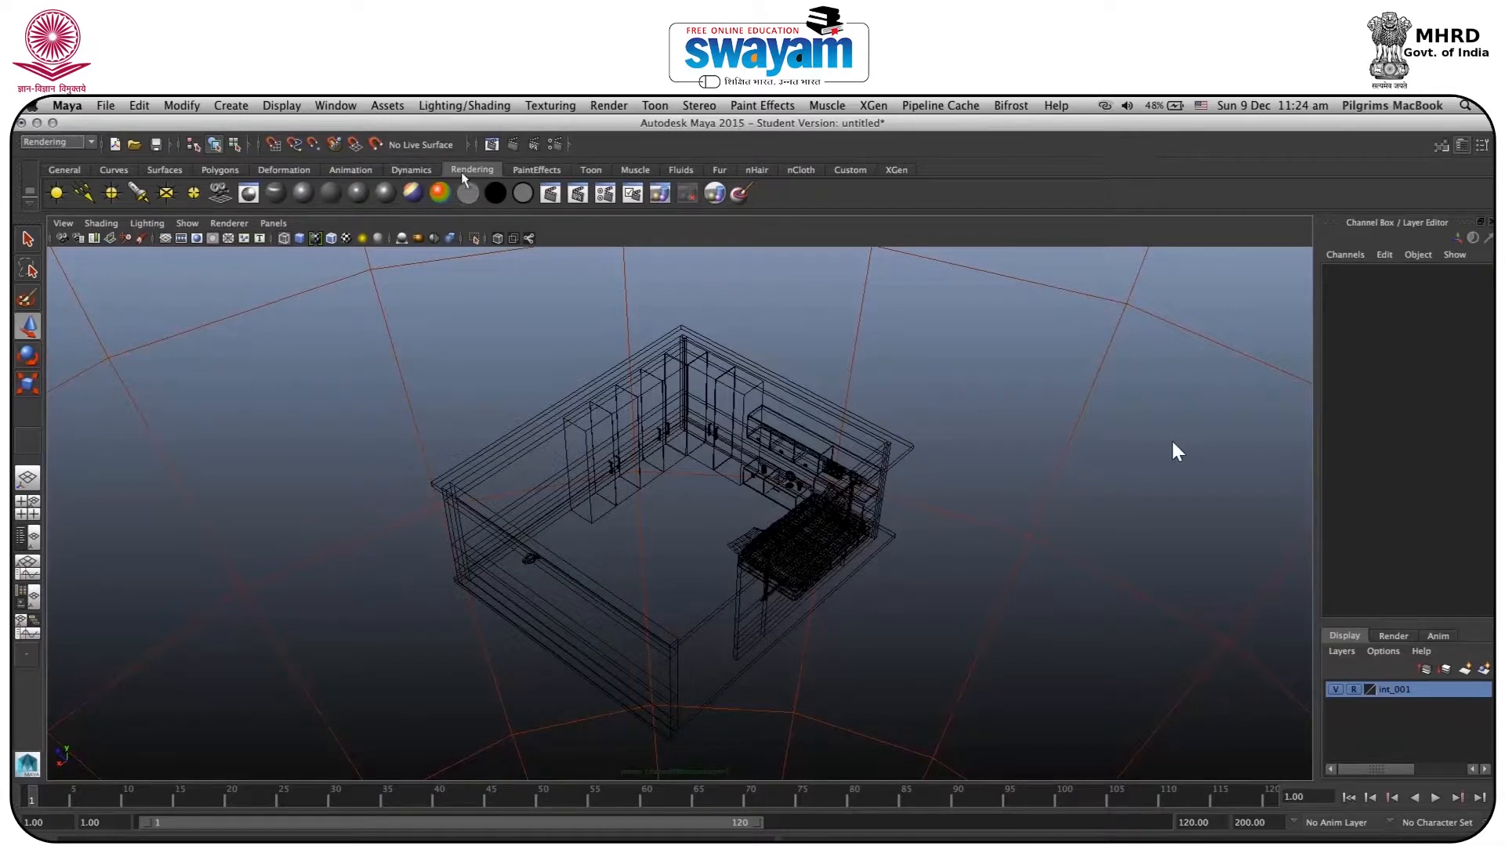
click(166, 194)
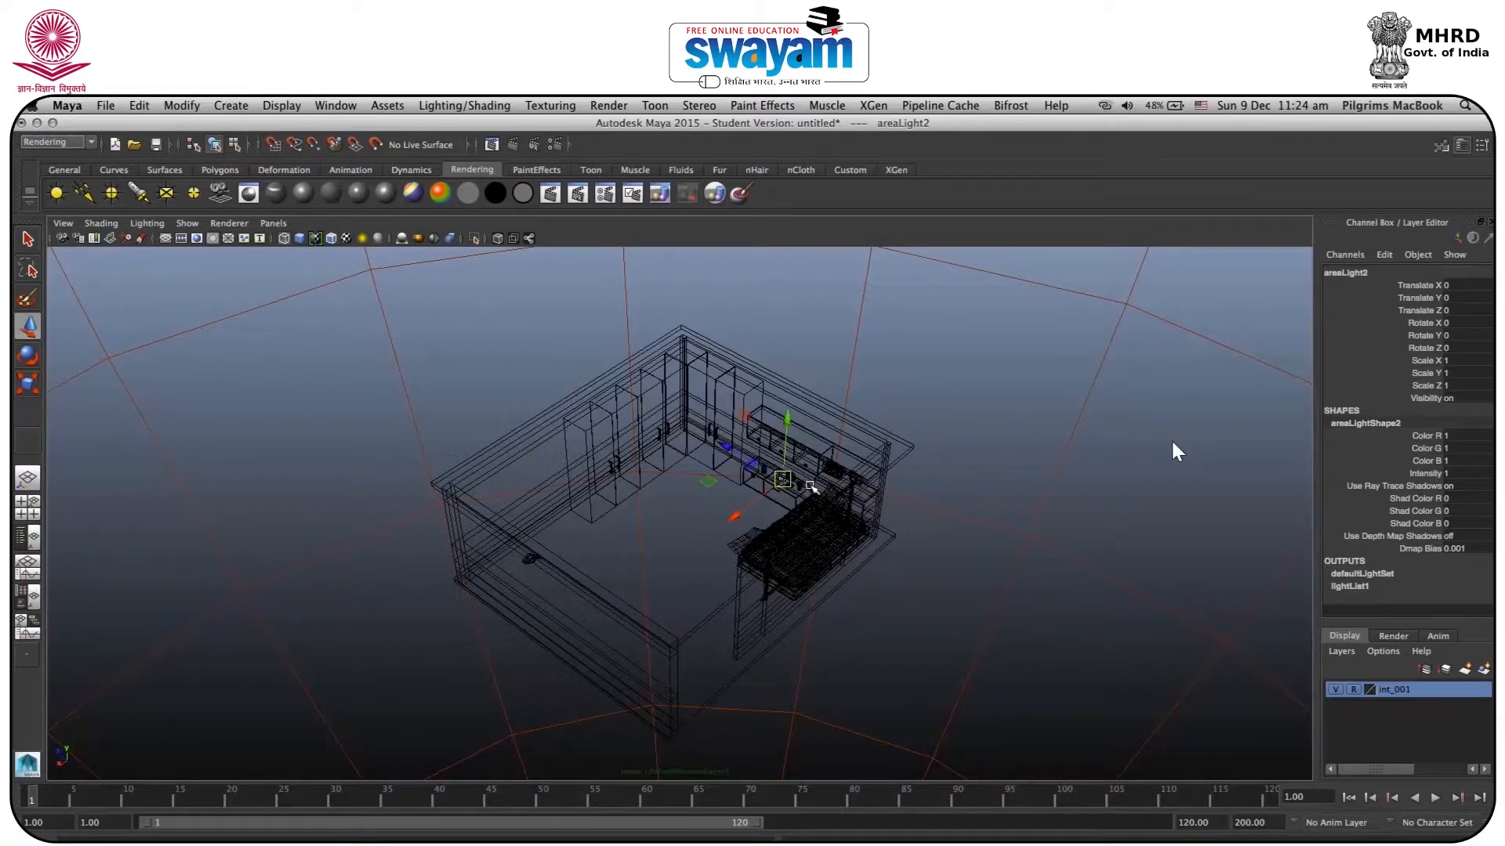
Step: Move the area light outside the room's window wall and set its Rotate X to -180
alt+drag(812, 502, 901, 493)
drag(796, 434, 958, 527)
key(e)
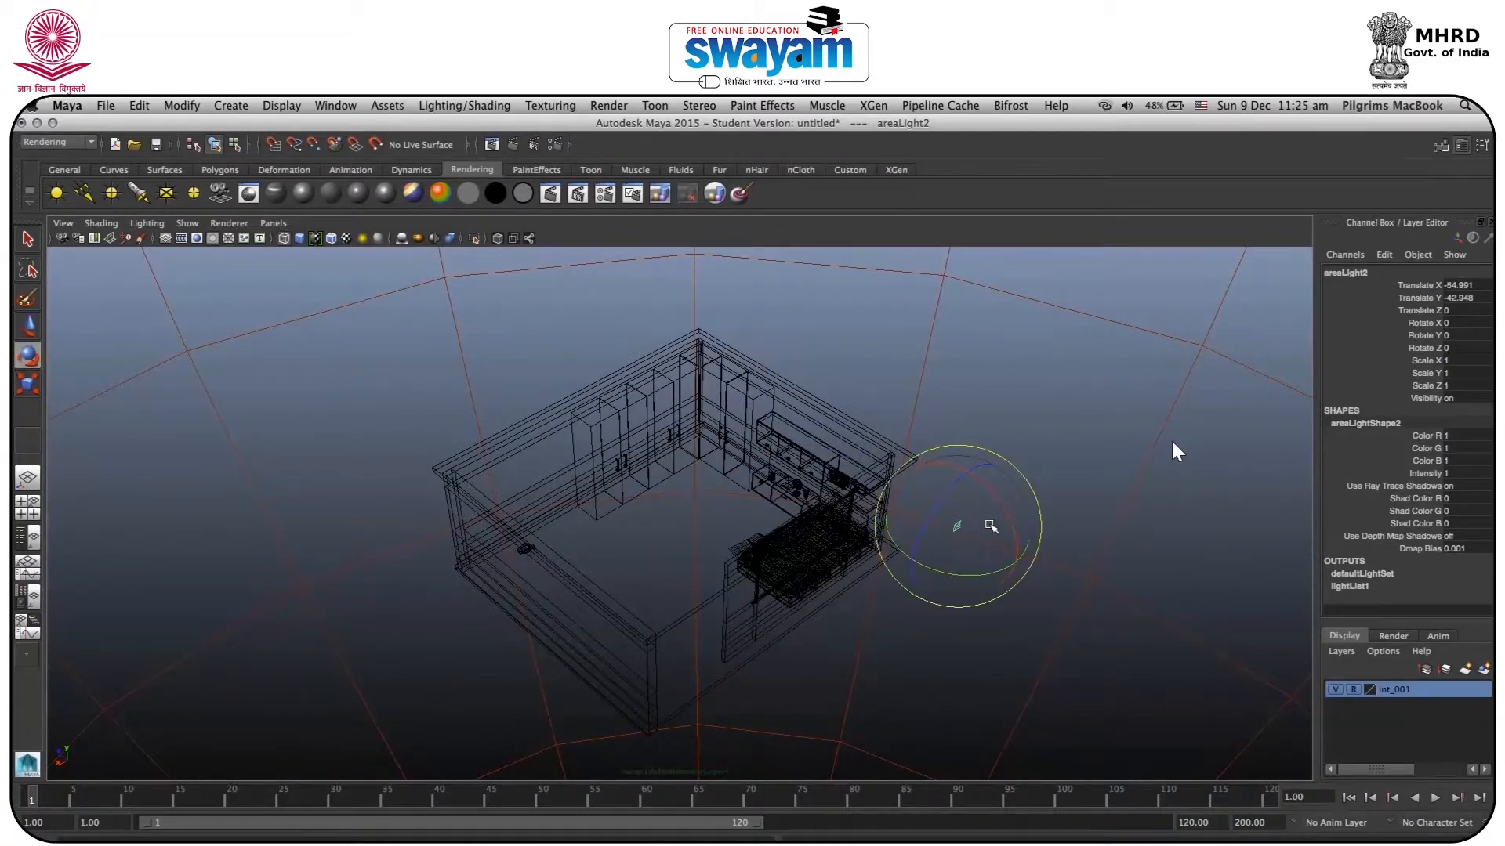
key(f)
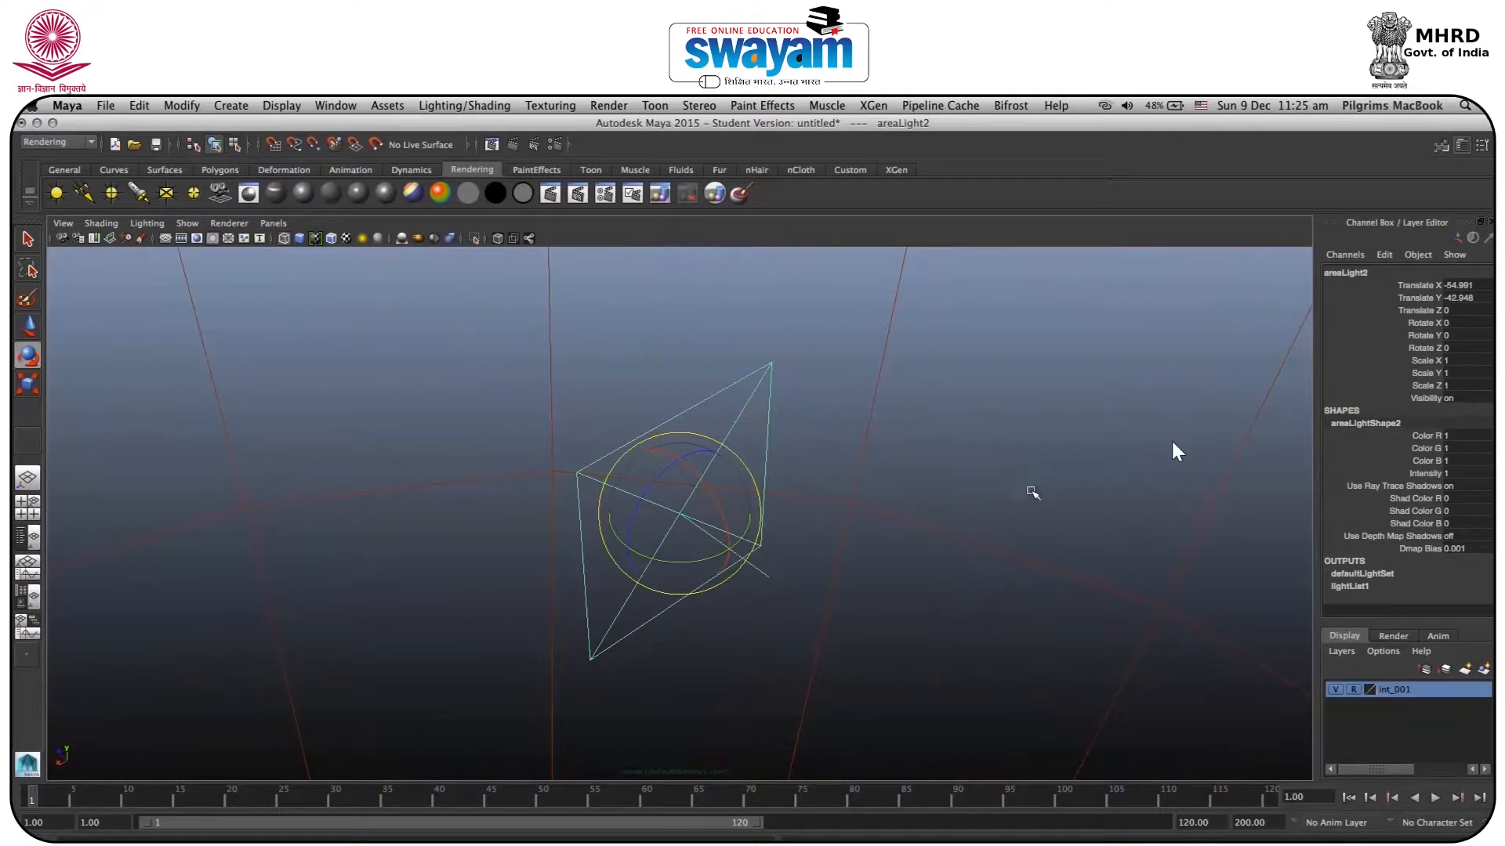
drag(699, 473, 806, 595)
double_click(1462, 323)
text(-18)
key(Return)
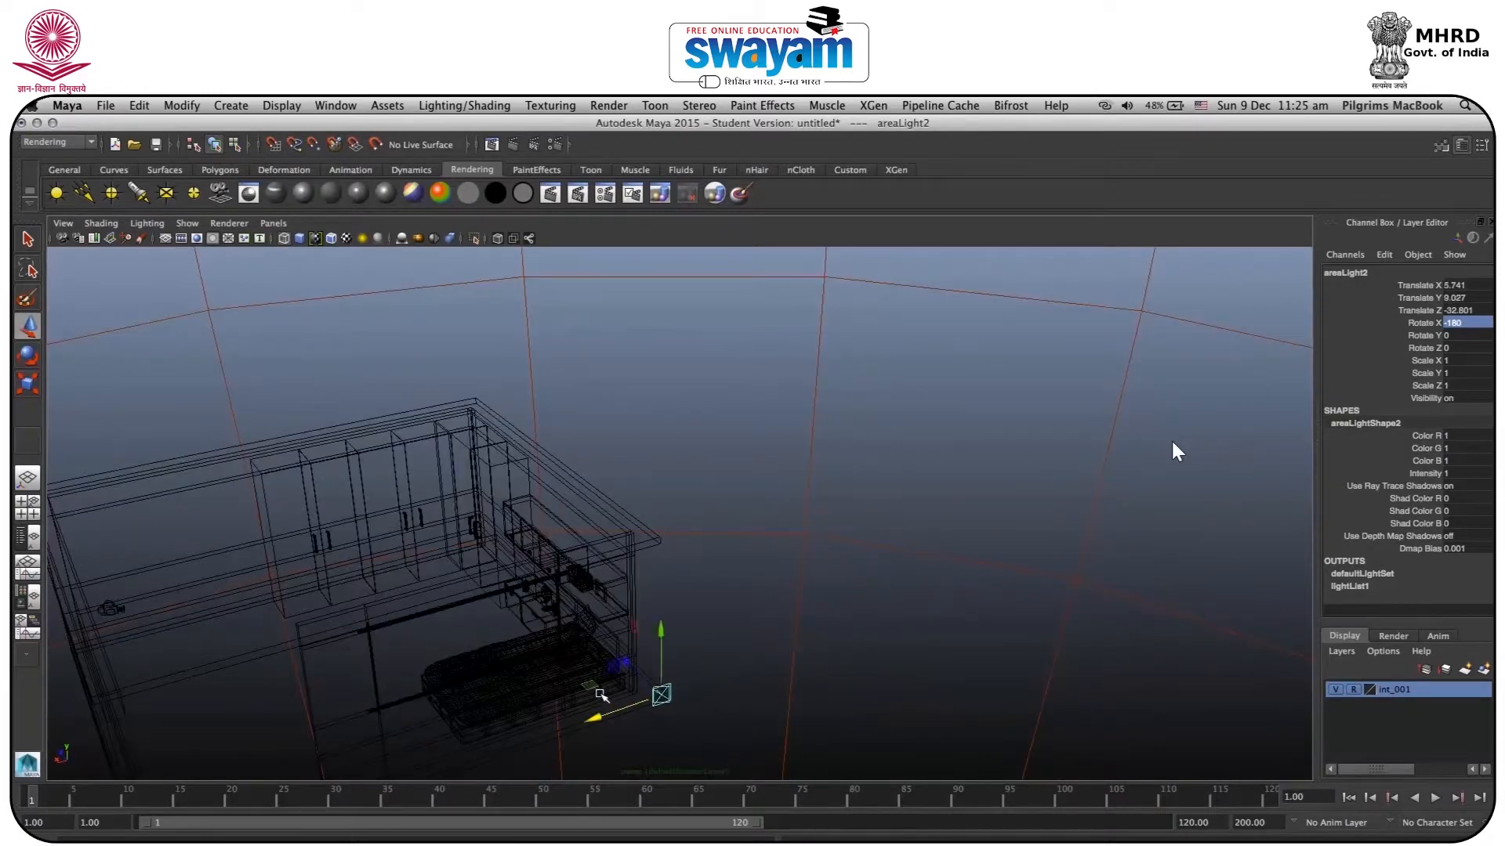
Step: Scale the area light uniformly to about 7.07 and place it outside the window at about X 23.3, Y 13.1
alt+drag(598, 695, 631, 666)
key(r)
drag(719, 602, 833, 609)
key(w)
drag(665, 609, 509, 653)
alt+drag(513, 656, 604, 670)
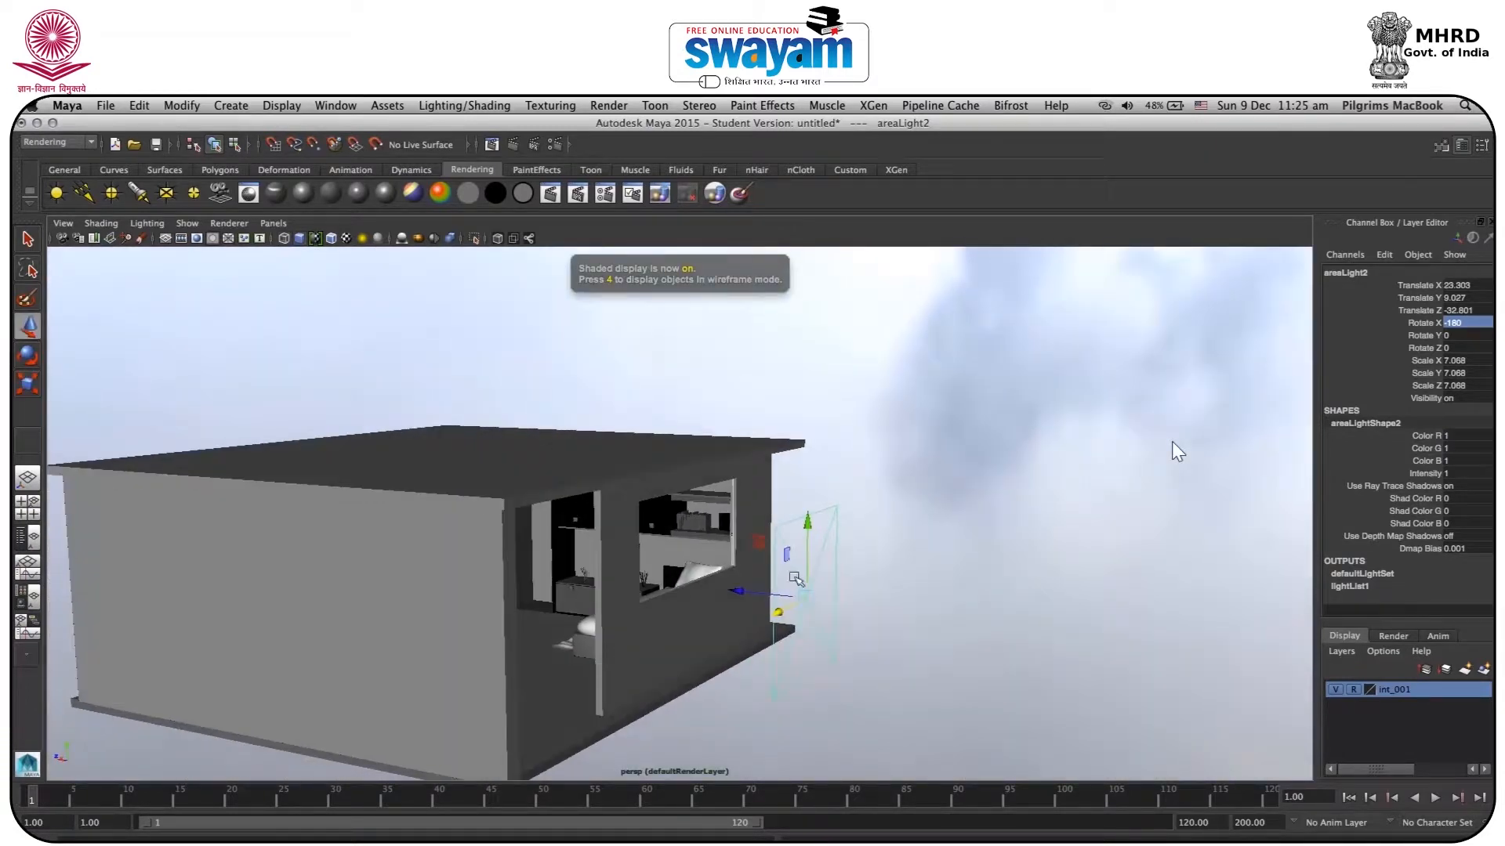
drag(811, 542, 808, 475)
alt+drag(788, 561, 735, 548)
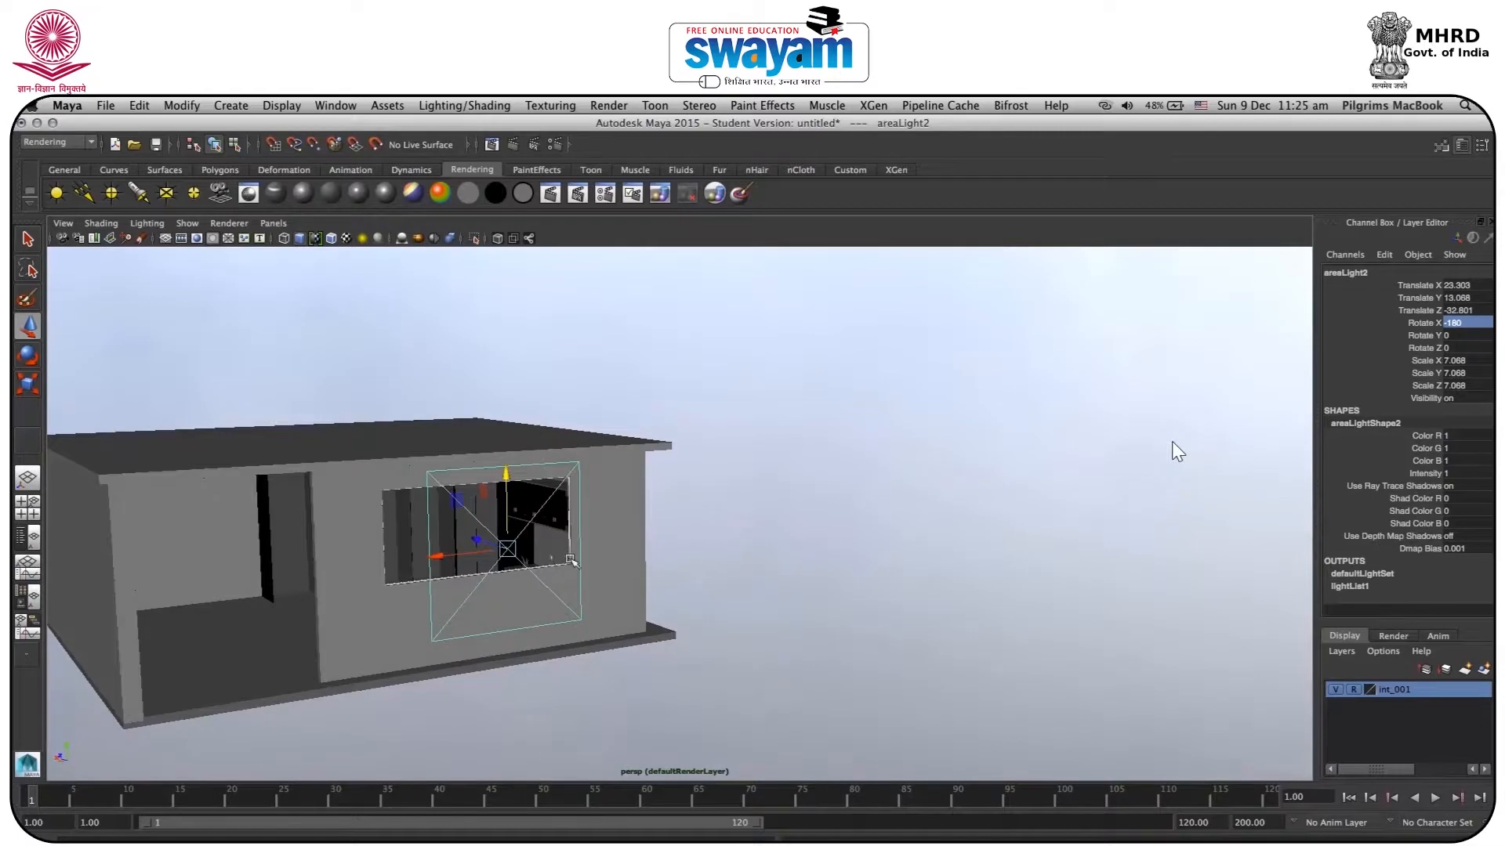
Step: Reselect the area light, move it close to the window wall at about X 26.7, Z -23.3, and flatten its Y scale to about 3.97
click(462, 555)
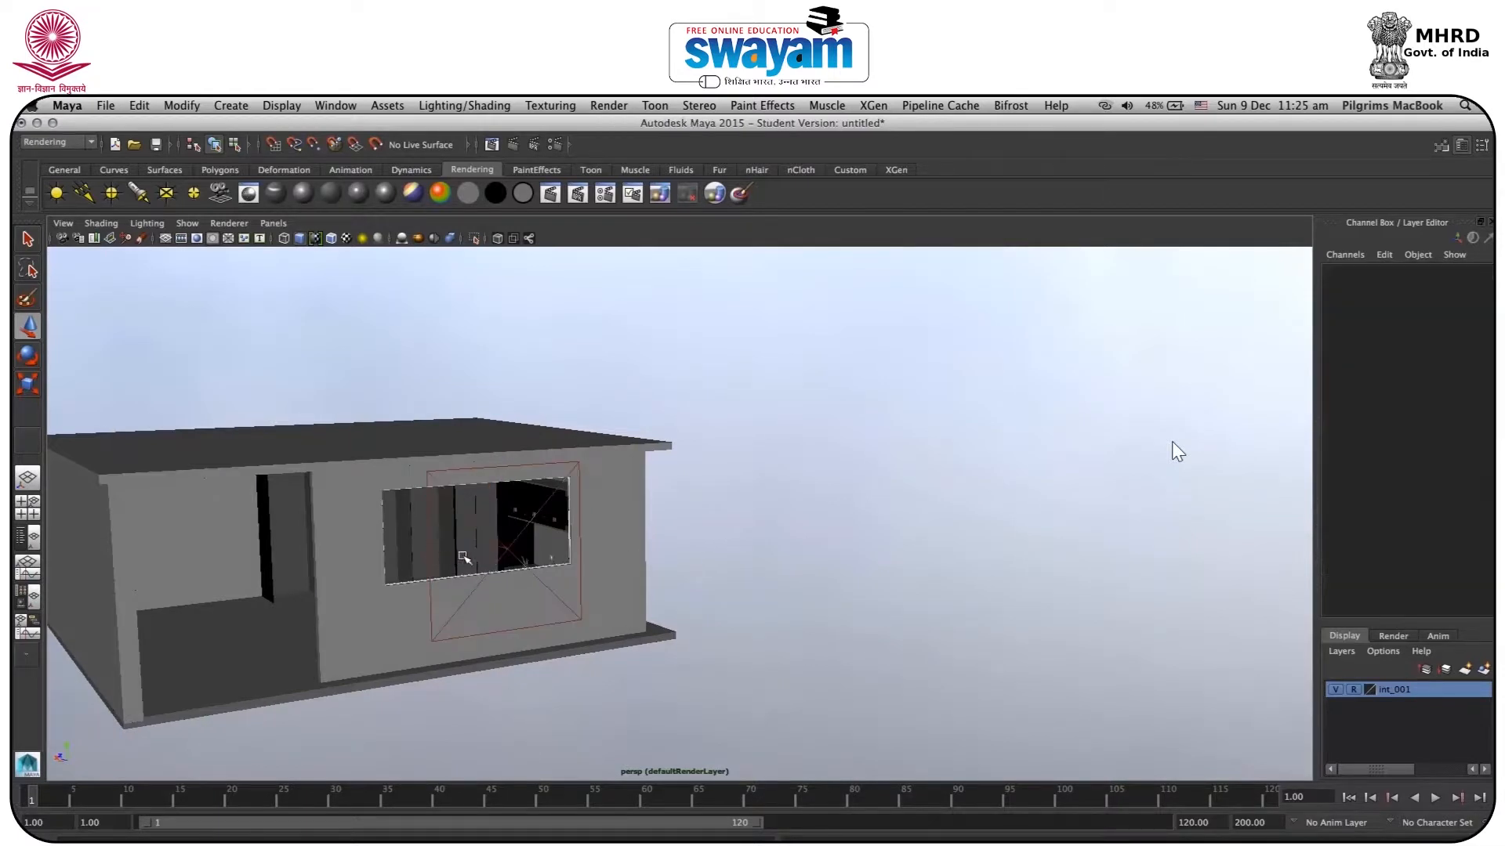
click(505, 551)
drag(478, 558, 511, 572)
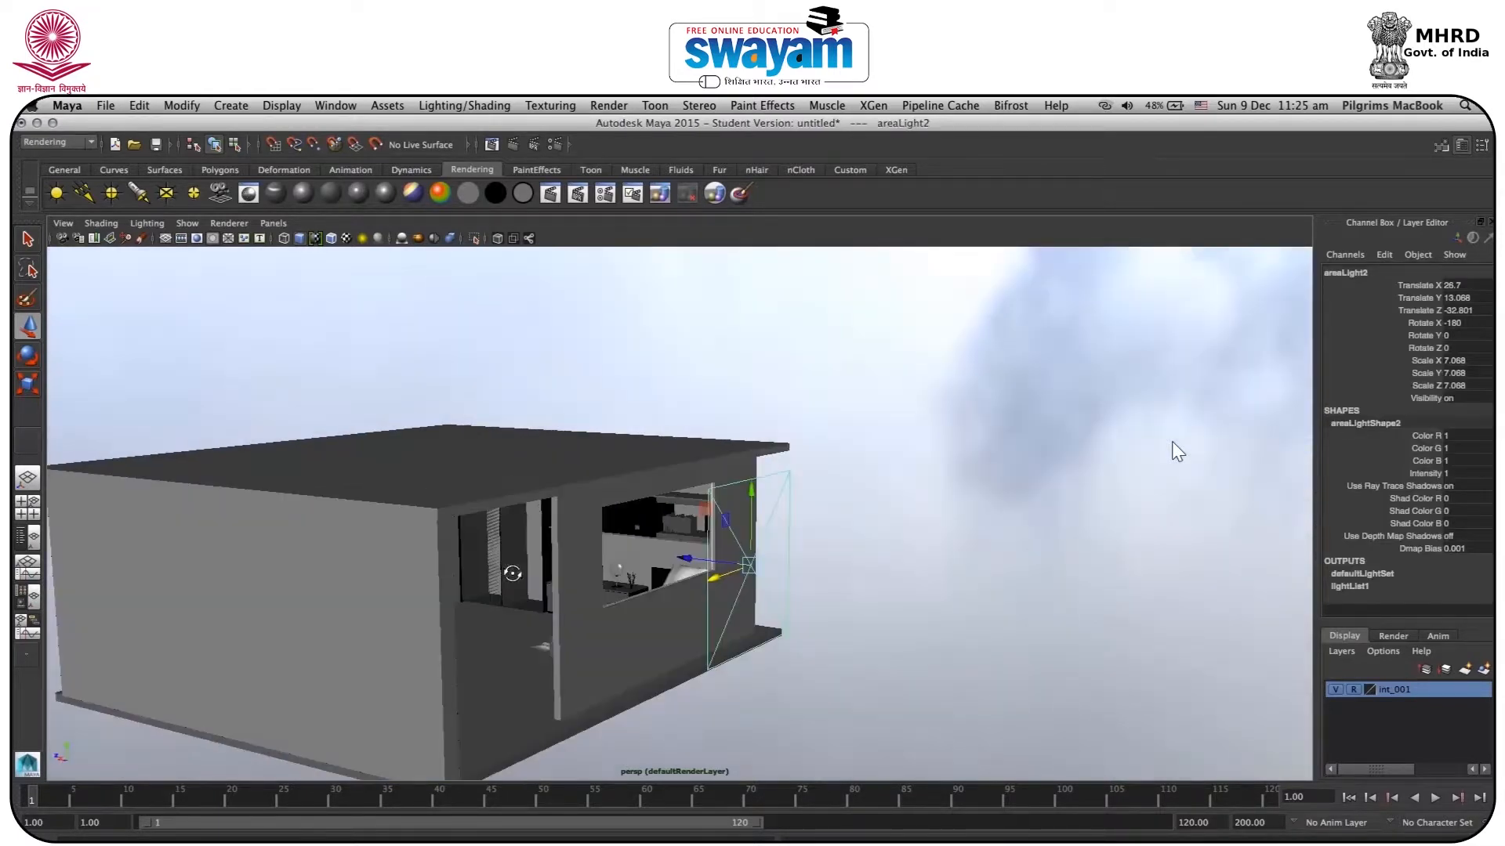
drag(717, 562, 628, 549)
key(e)
key(r)
drag(653, 626, 652, 593)
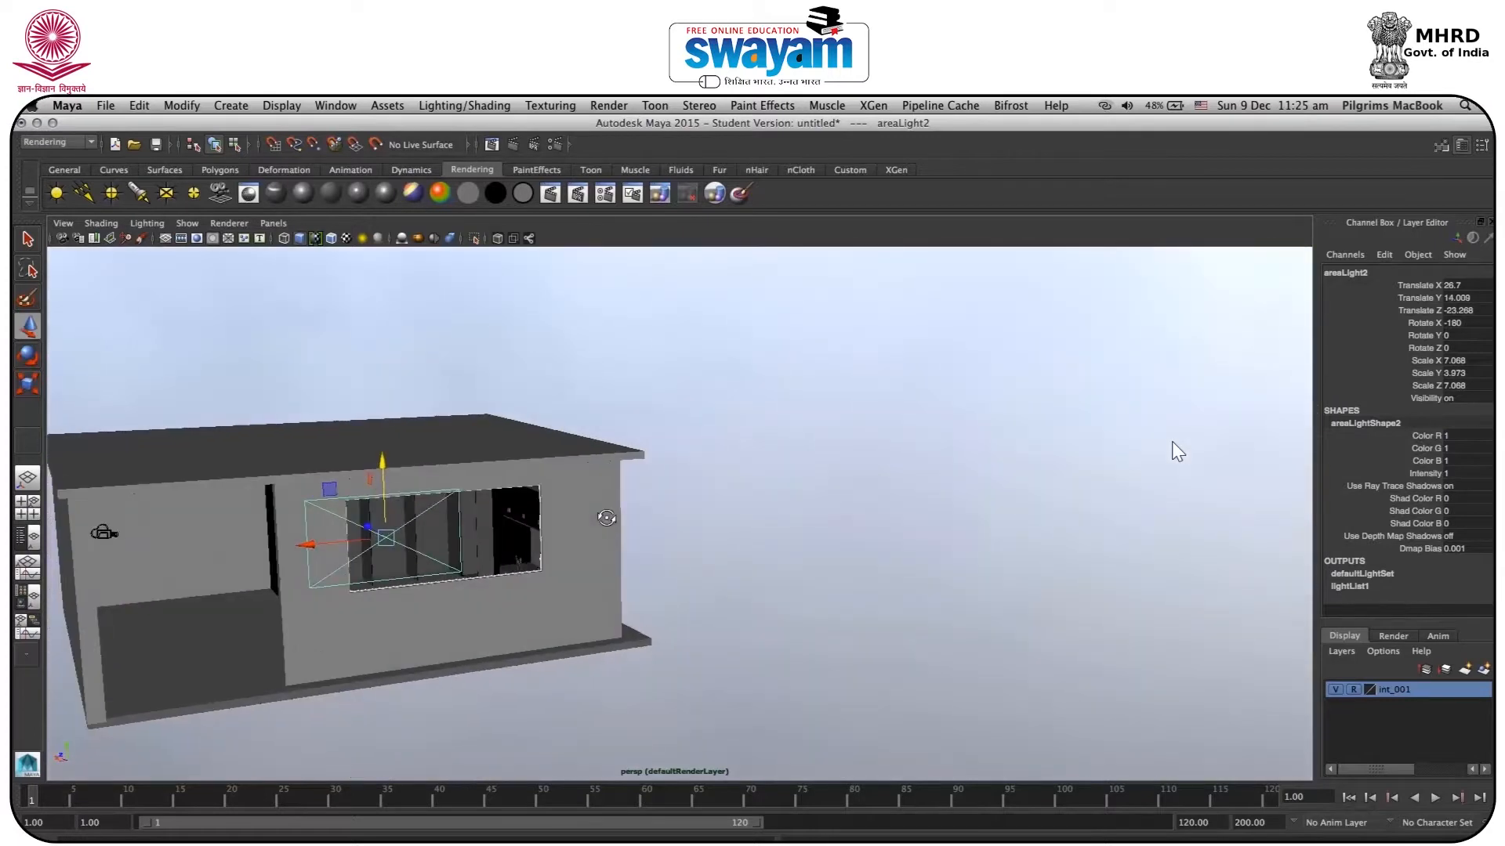
Step: Align the area light with one side of the window opening at about X 21.9, Y 13.7
alt+middle_drag(490, 480, 544, 502)
alt+middle_drag(544, 502, 630, 522)
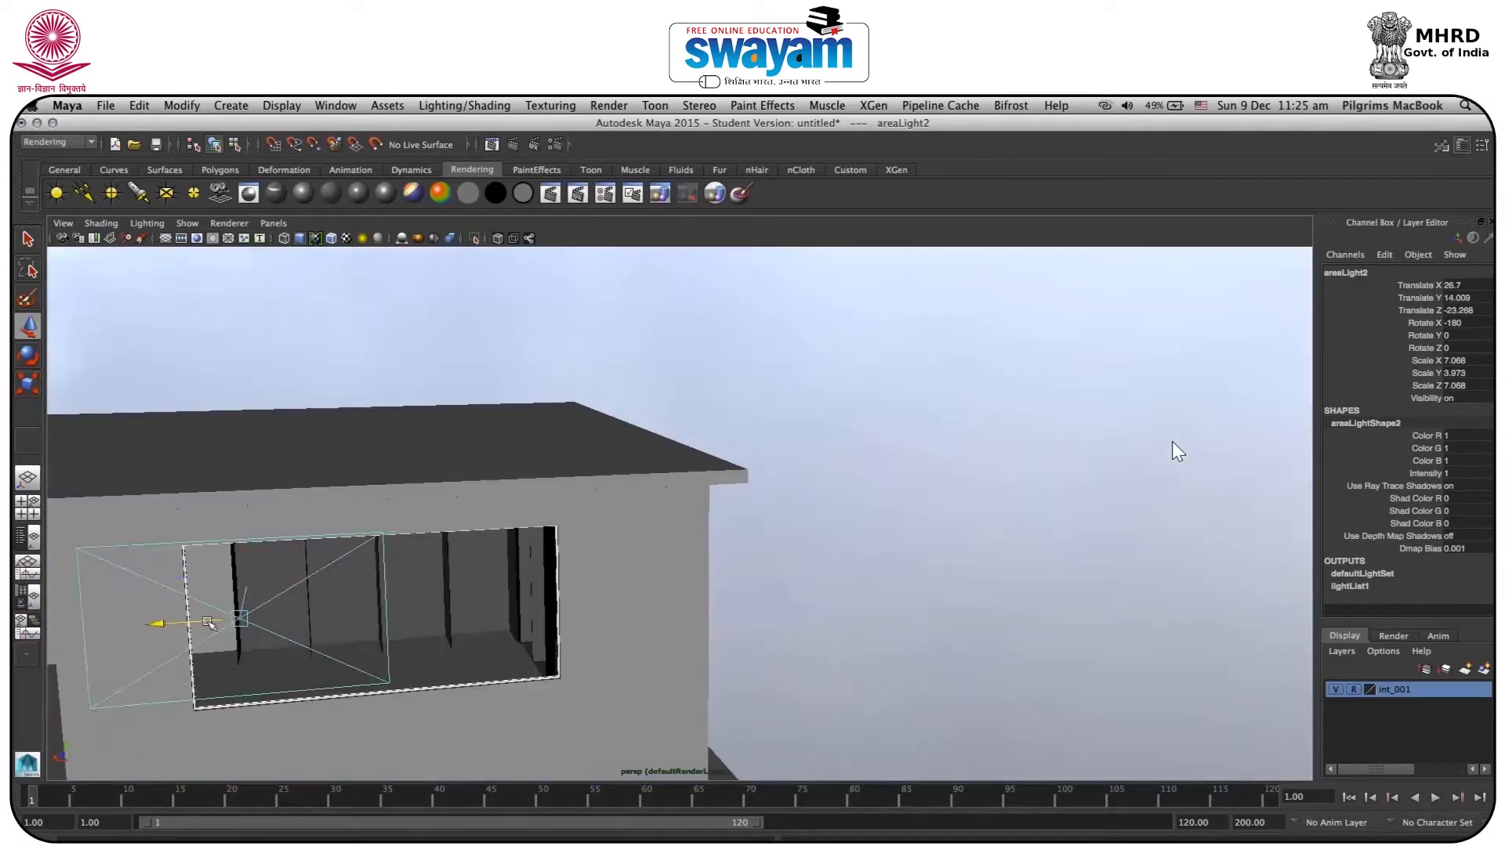
drag(170, 628, 281, 622)
drag(340, 548, 340, 555)
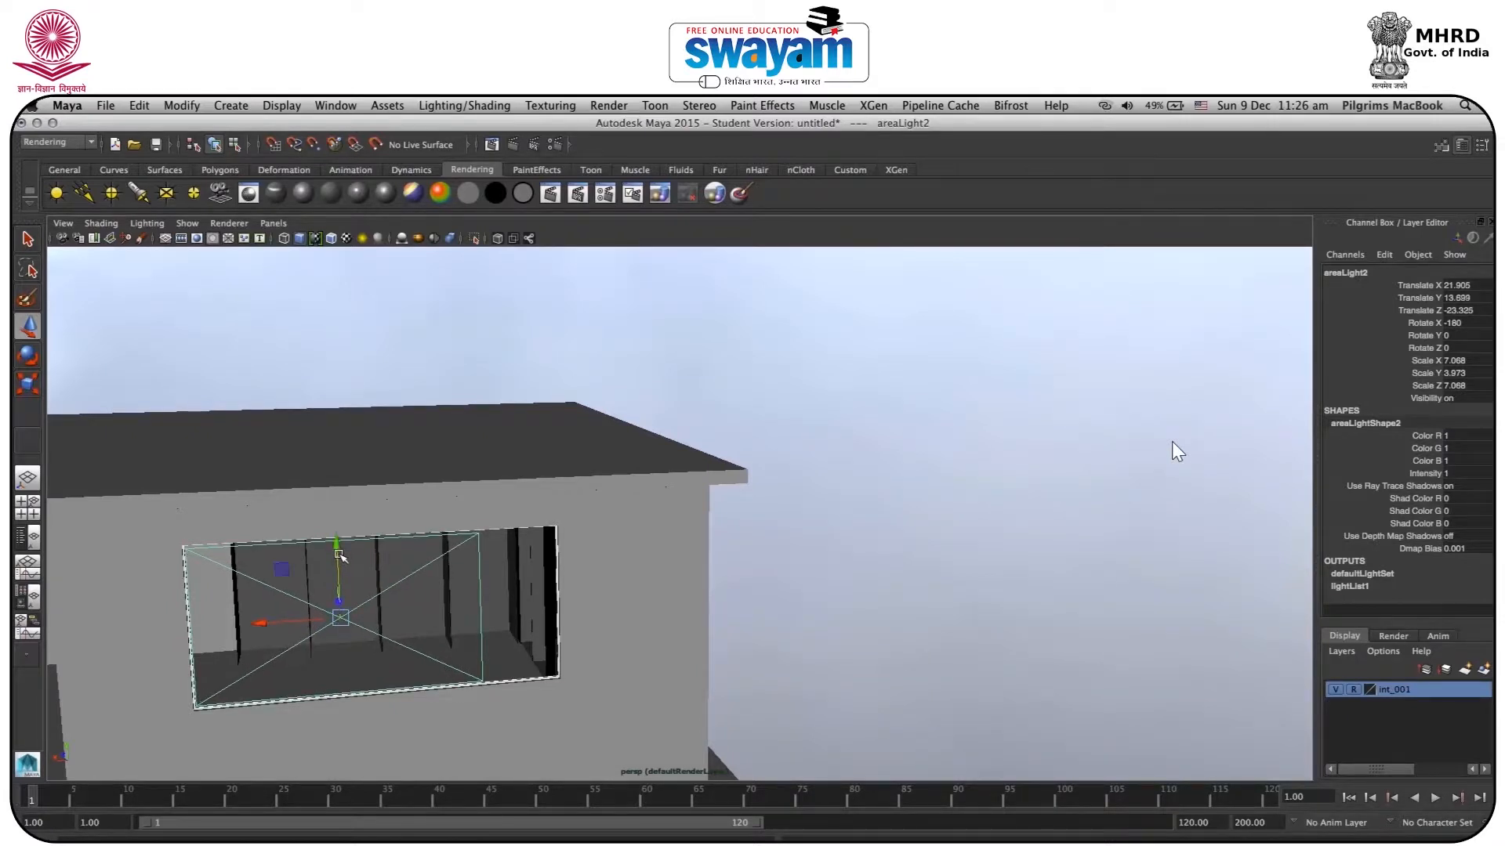
Step: Widen the area light to an X scale of about 9.46 and centre it at about X 19.8 to cover the window opening
key(r)
drag(266, 623, 339, 624)
key(w)
key(r)
drag(309, 623, 386, 632)
key(e)
key(r)
key(w)
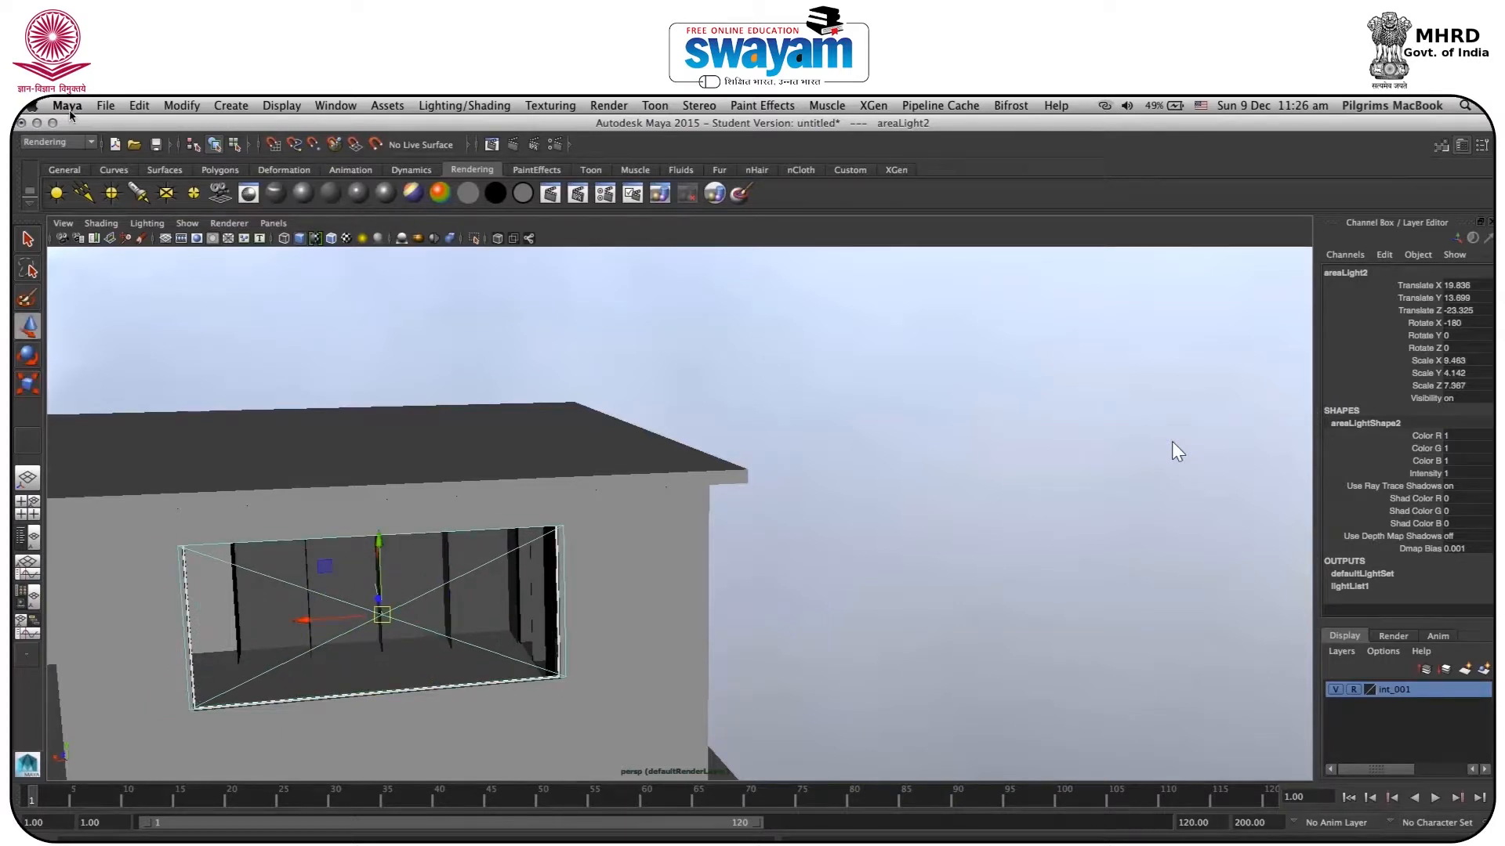
Step: Save the scene on the Desktop as a Maya ASCII file named 01INT_001
click(69, 110)
mouse_move(106, 105)
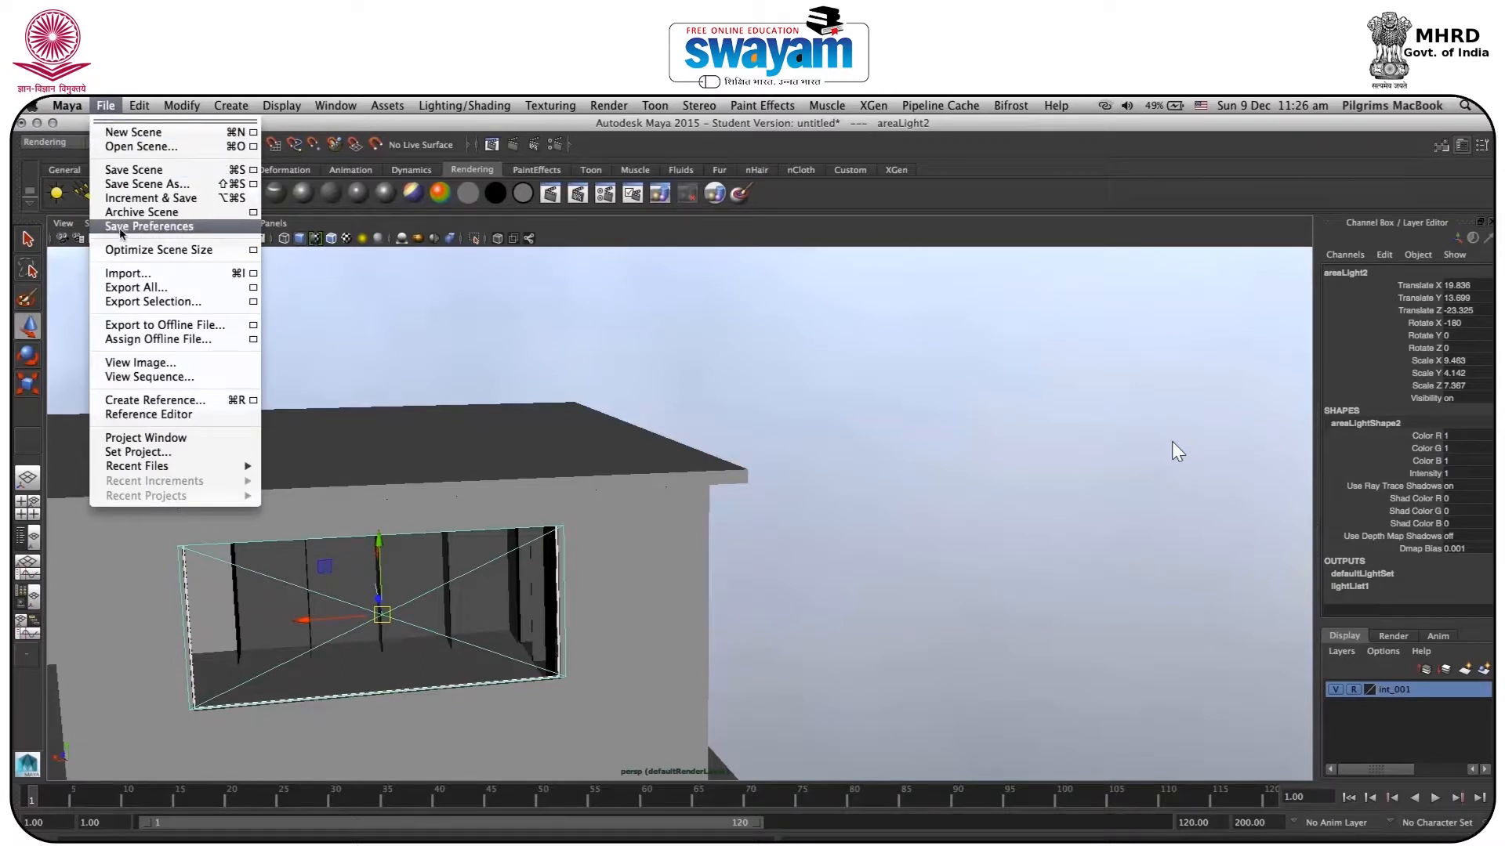
click(147, 184)
click(317, 684)
text(int_001)
key(BackSpace)
key(BackSpace)
key(BackSpace)
key(BackSpace)
key(BackSpace)
key(BackSpace)
key(BackSpace)
text(01INT_)
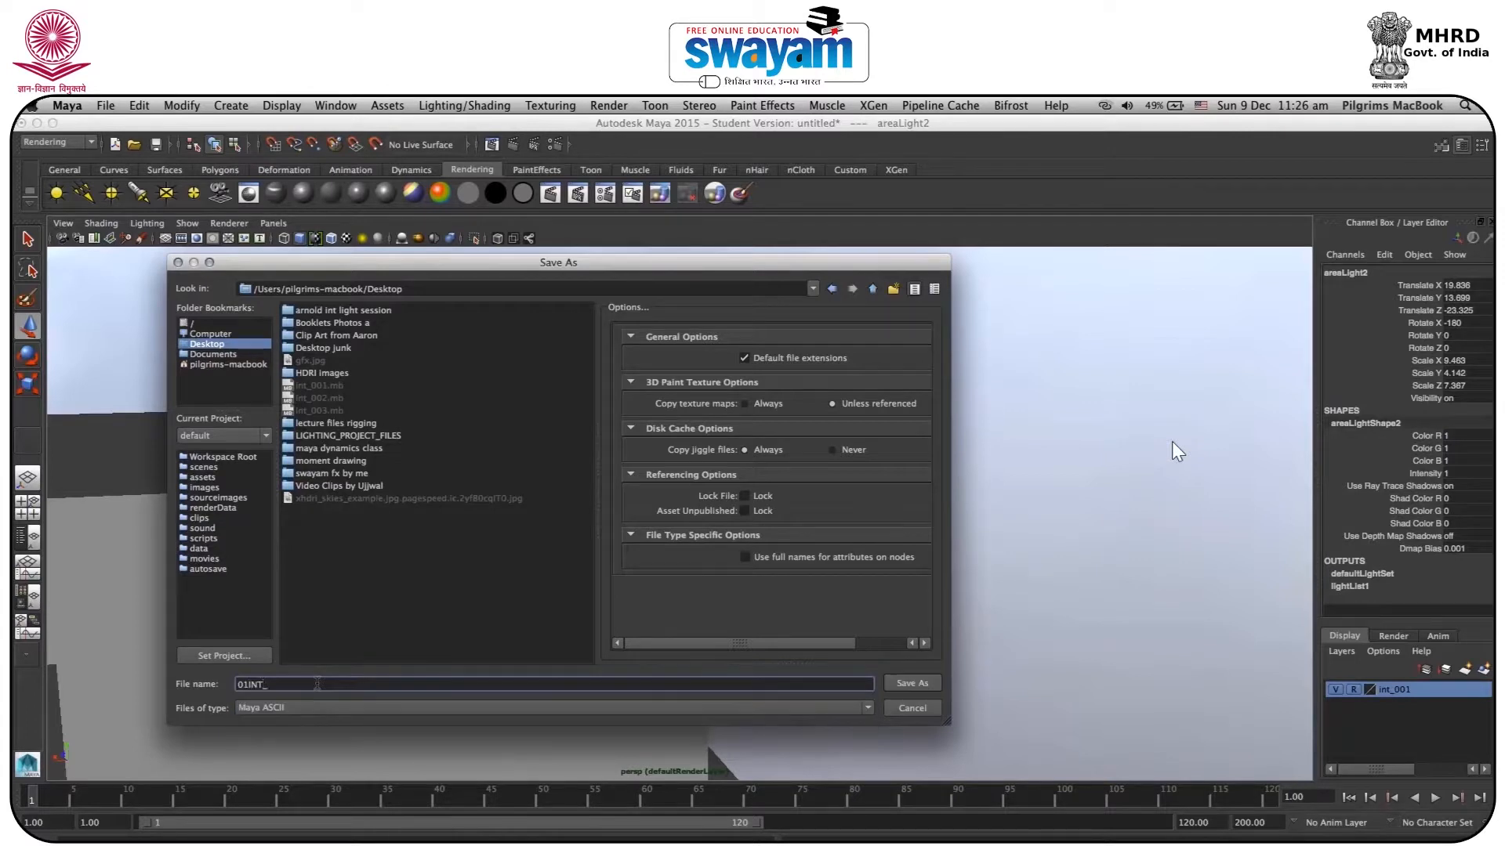
key(Return)
Step: Fit the area light into the window opening at about Y 13.0, Z -20.0, with a Y scale of about 4.55
key(f)
alt+drag(756, 569, 894, 663)
drag(849, 614, 792, 604)
drag(828, 552, 811, 616)
key(e)
key(r)
drag(827, 686, 839, 688)
key(w)
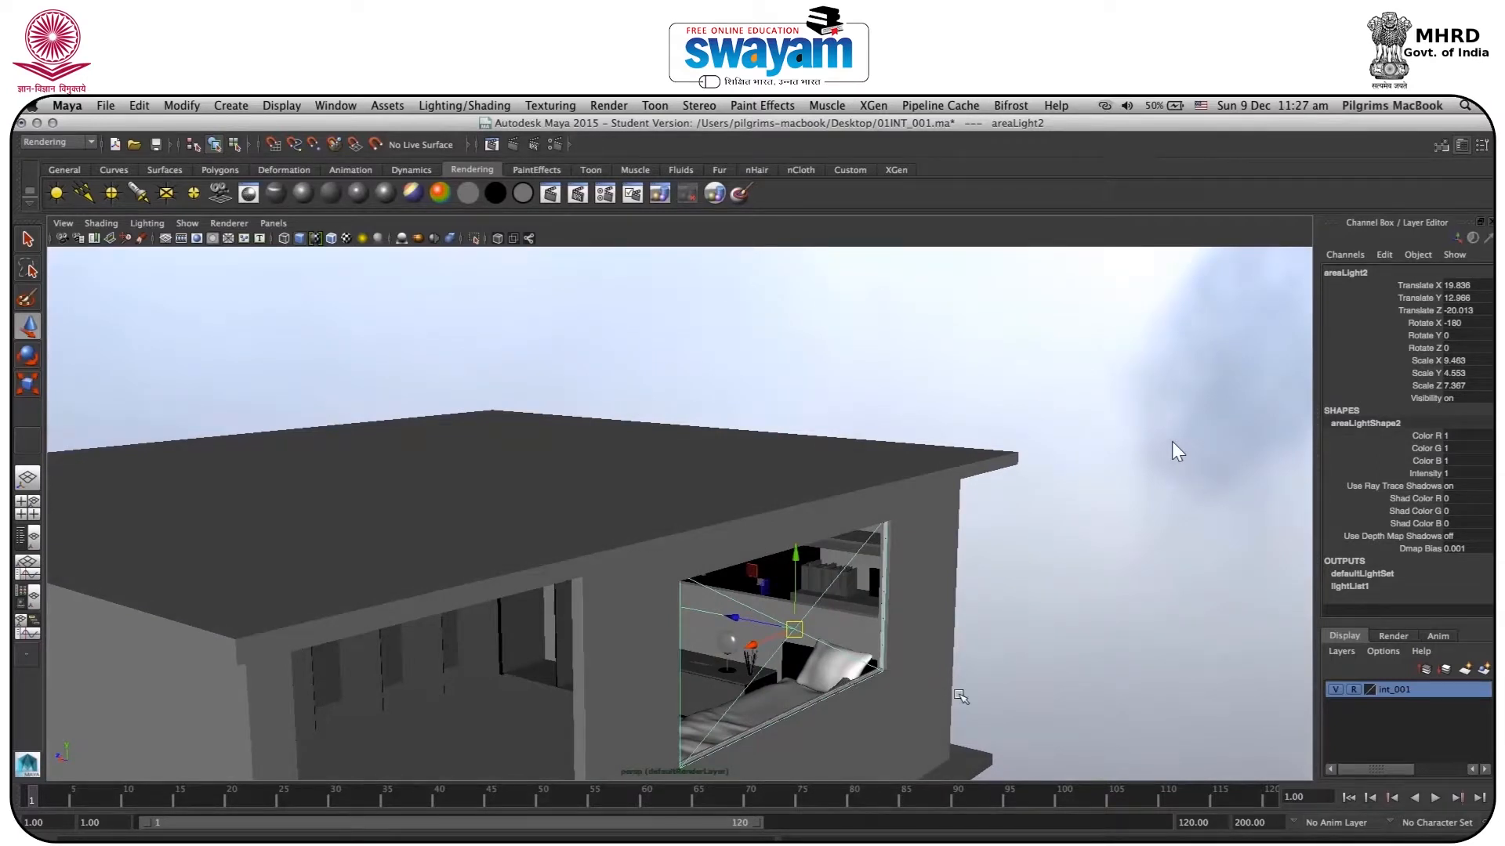
Step: Examine the area light's type options, light effects and shadow attributes
key(ctrl+a)
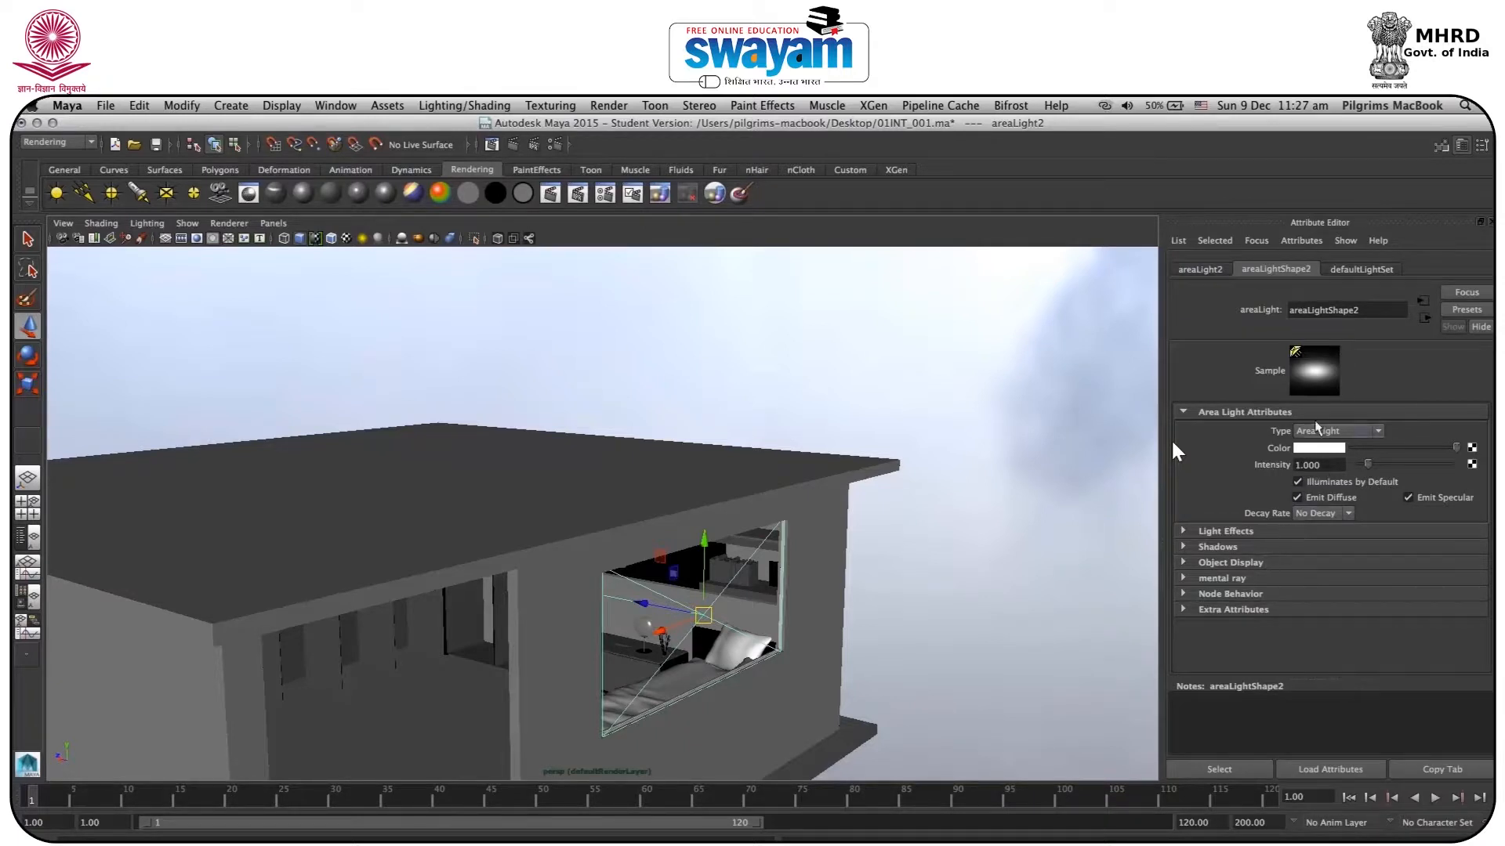
click(1332, 431)
click(1351, 431)
click(1227, 532)
click(1226, 534)
click(1216, 546)
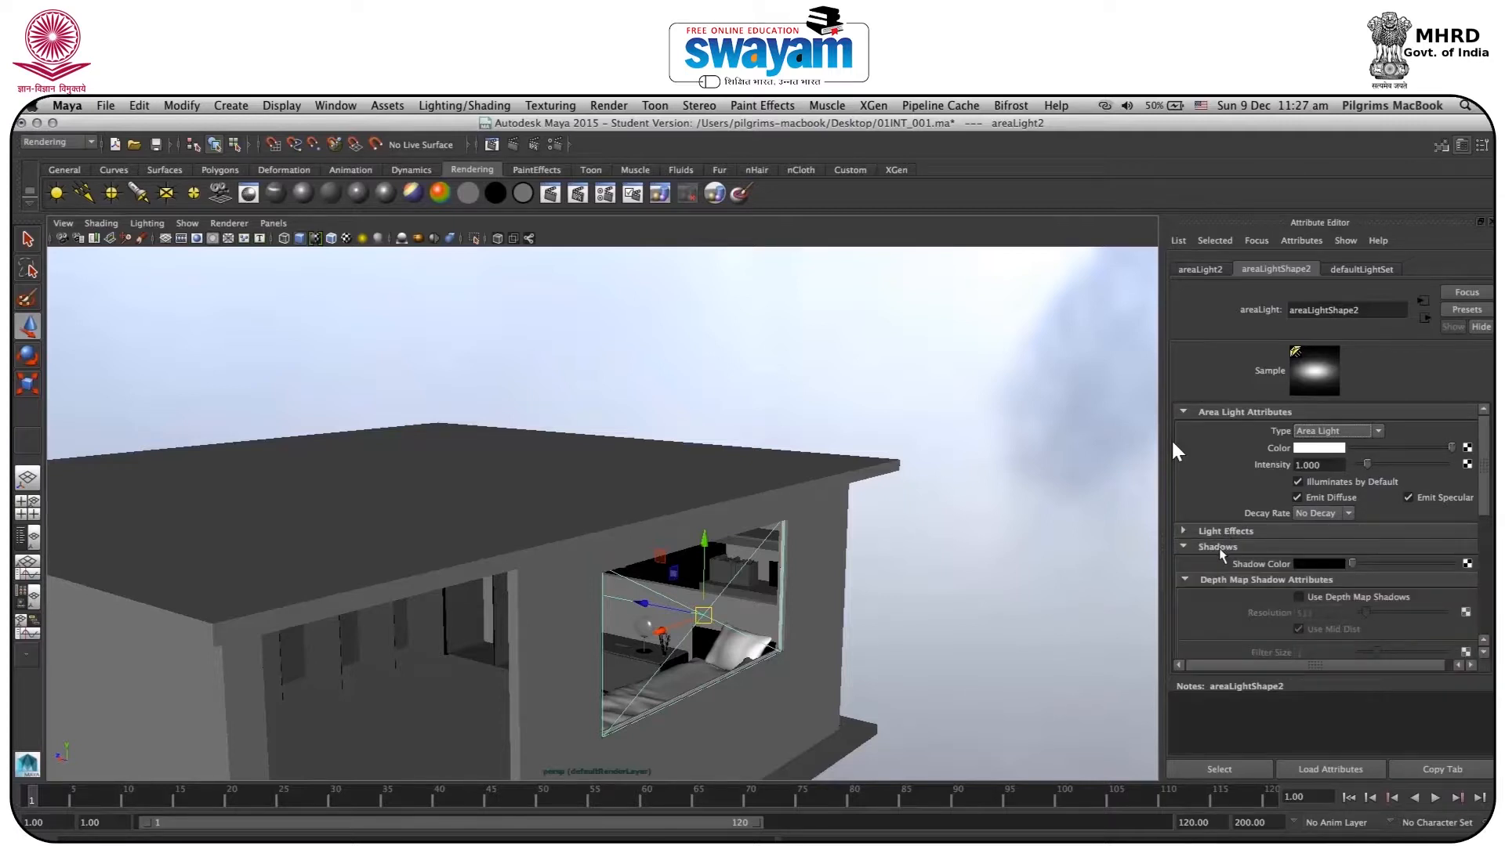
click(1219, 548)
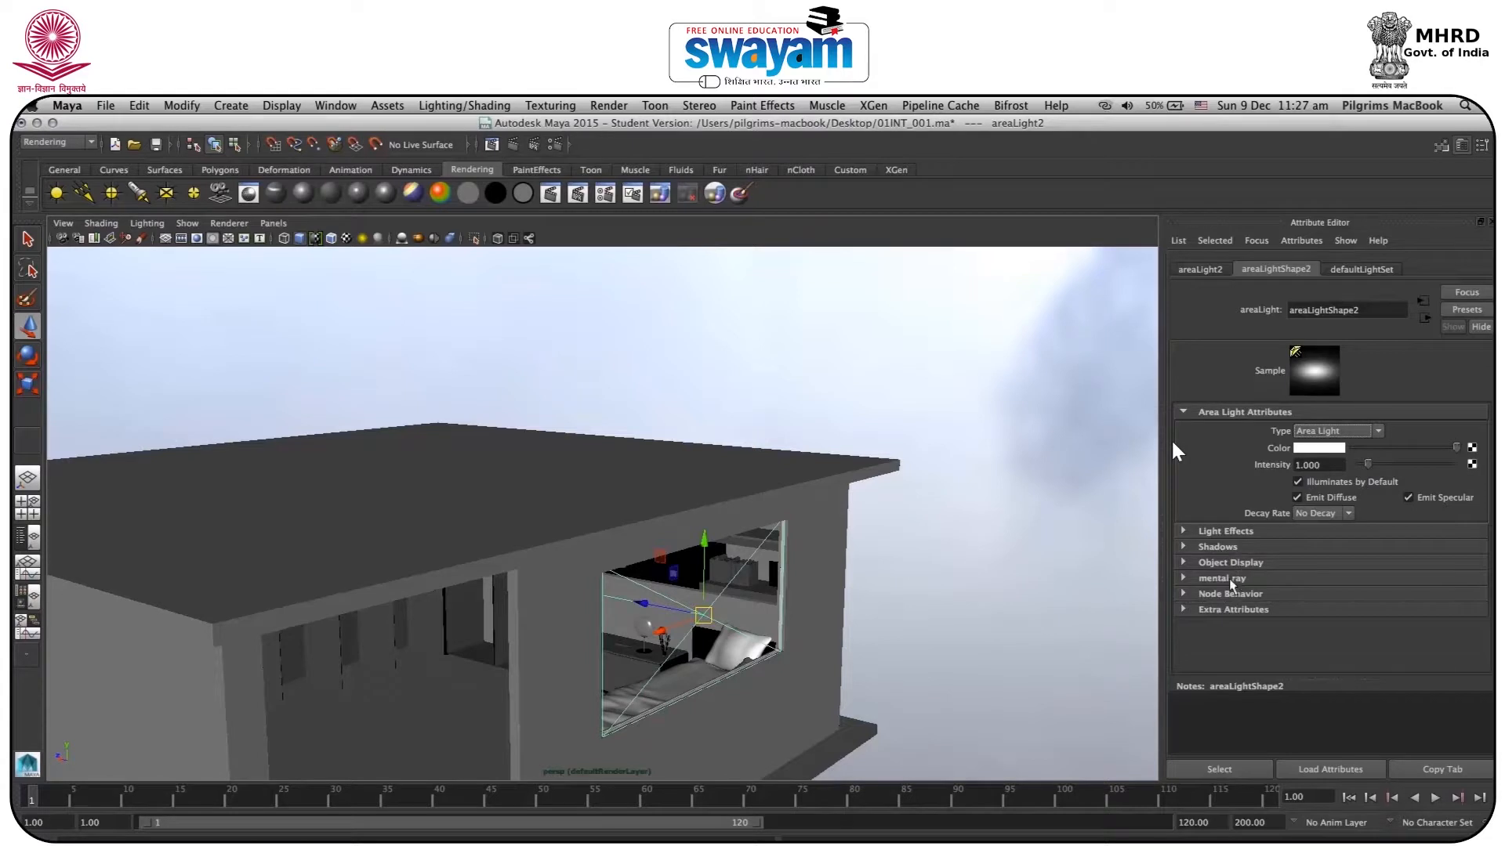
Step: Enable Use Light Shape in the area light's mental ray settings and render the bedroom camera view
click(1222, 578)
scroll(1332, 517, down, 3)
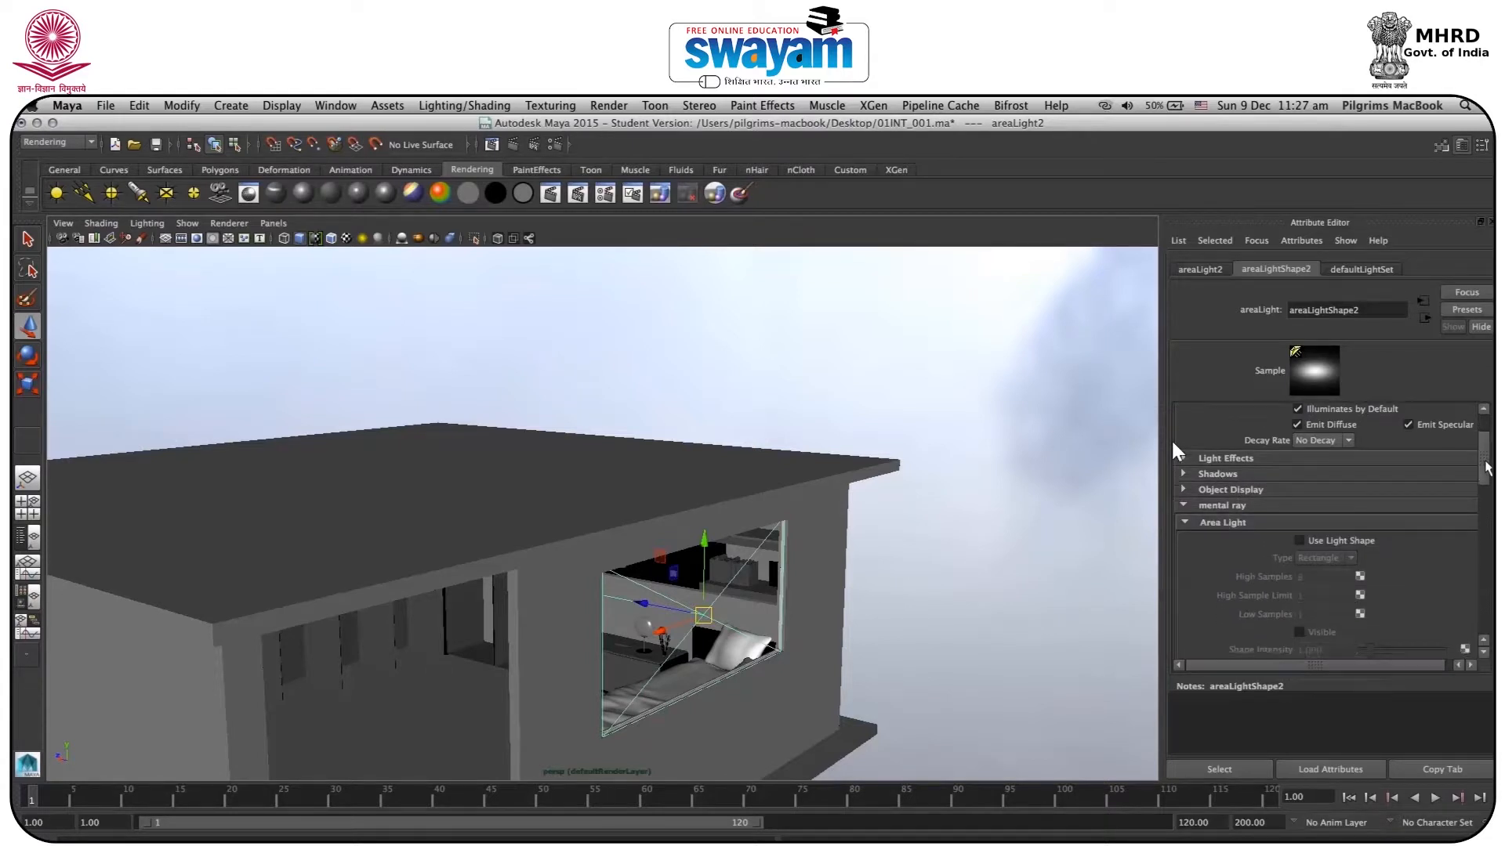
click(1331, 505)
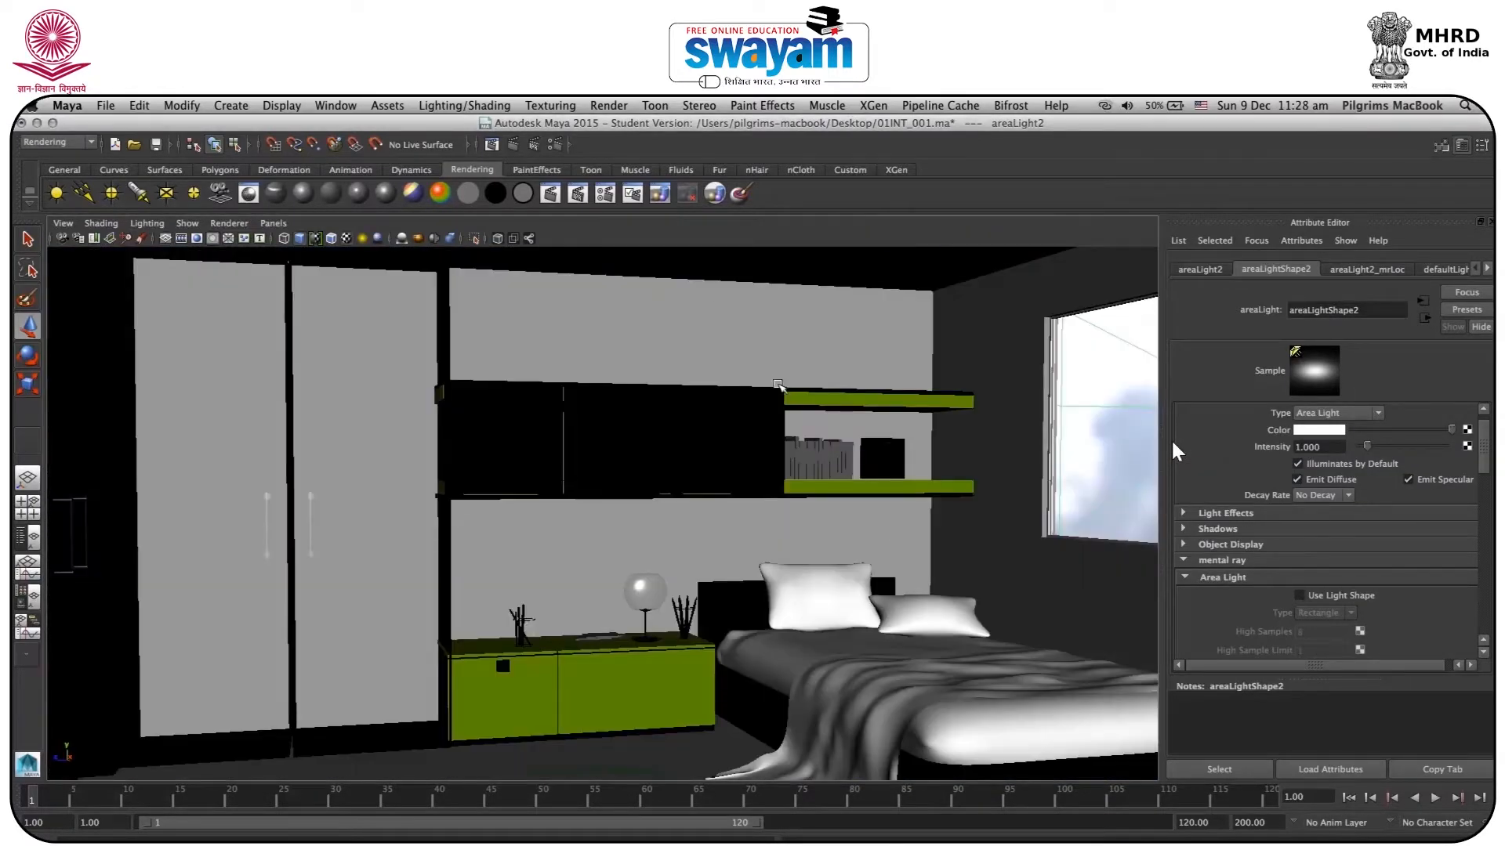
click(514, 146)
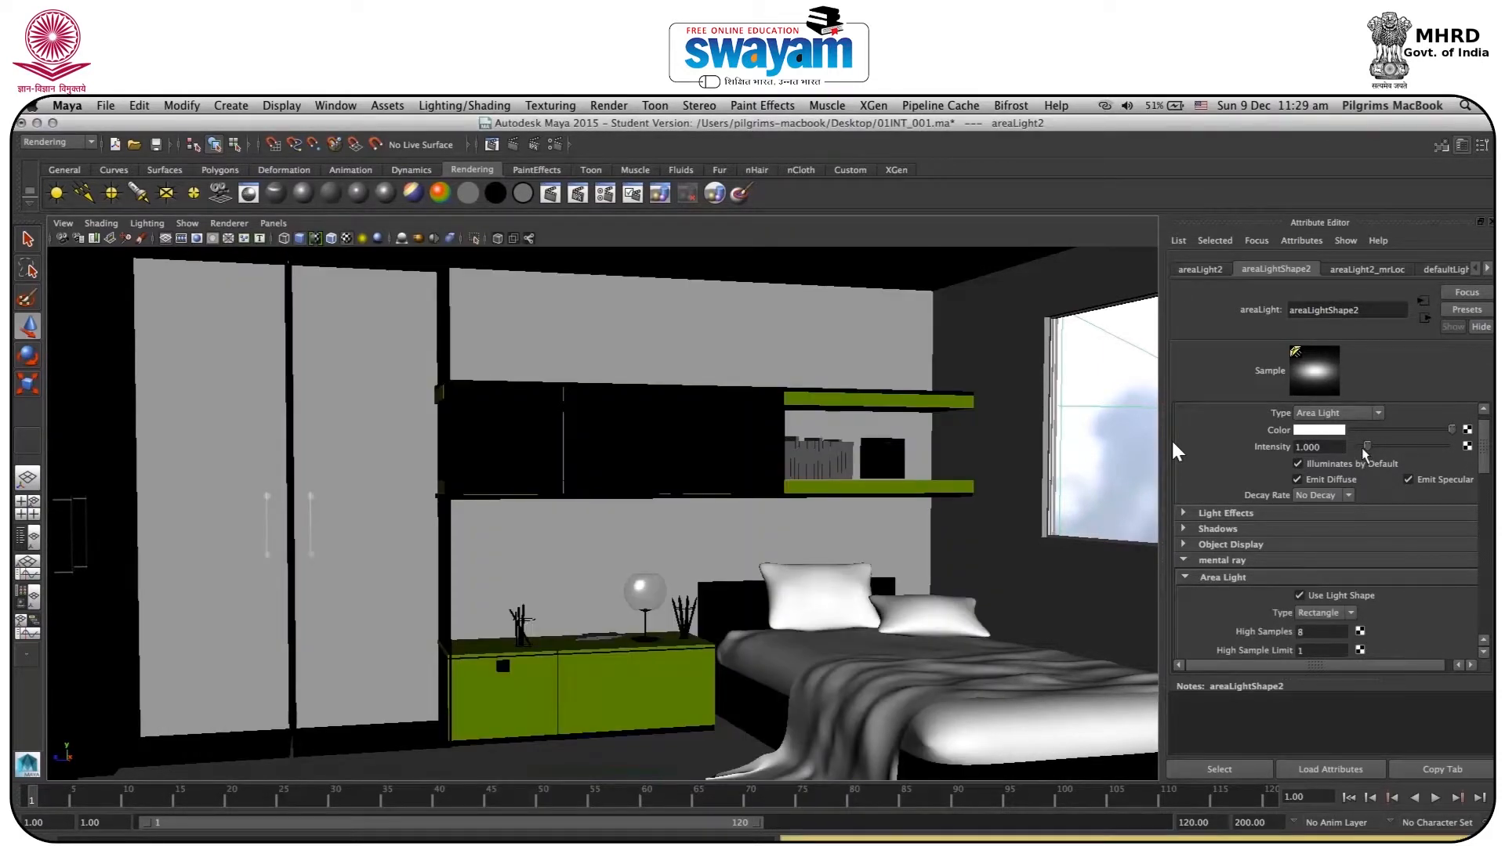
Step: Lower the area light's intensity to 0.367 and tint its colour pale warm yellow with hue 45.27 and saturation 0.158
drag(1365, 448, 1362, 448)
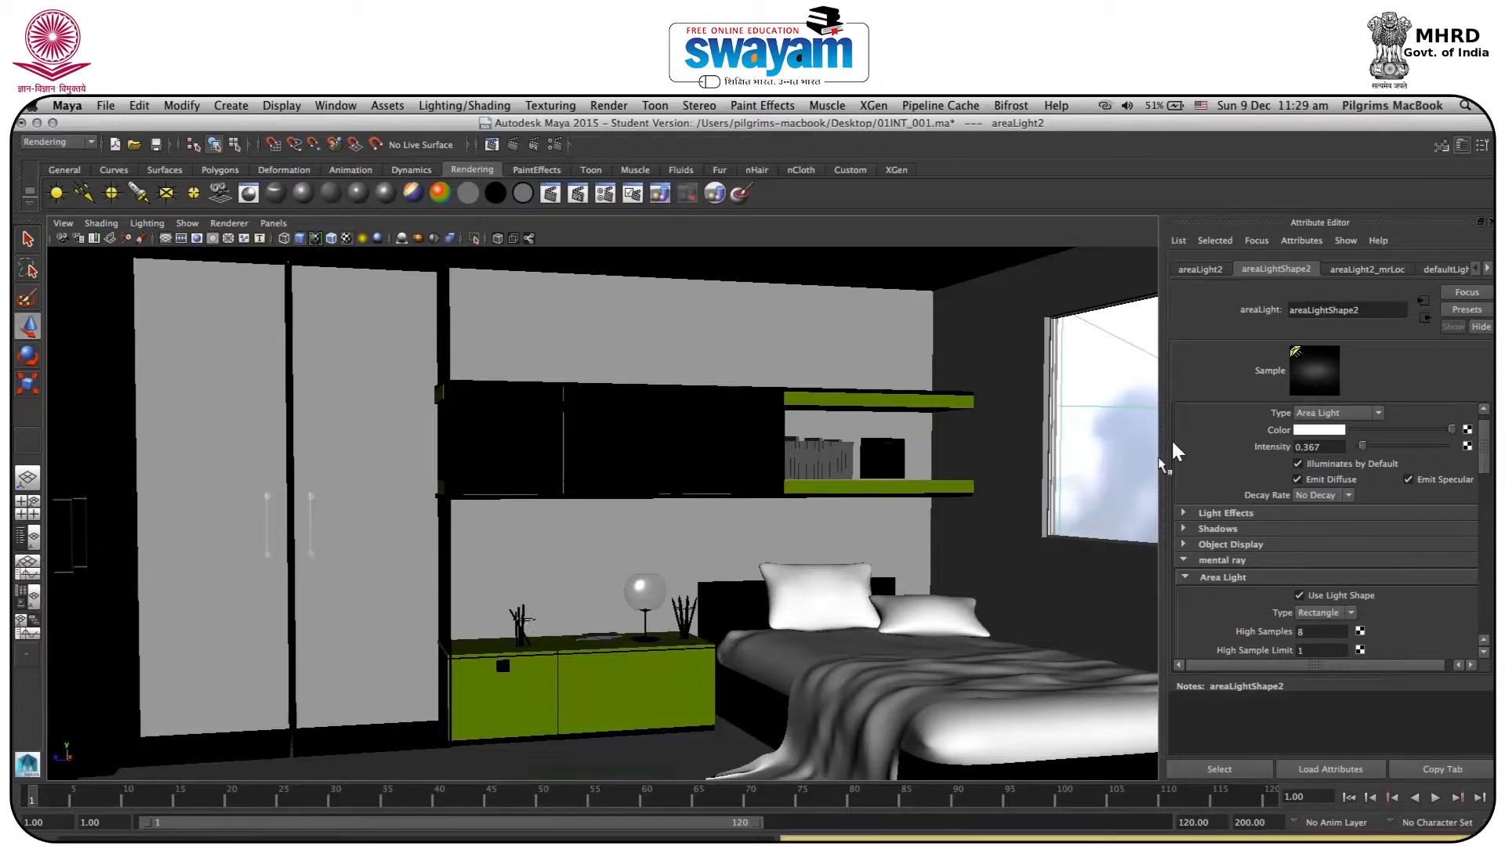
click(1331, 437)
click(1290, 453)
drag(1291, 463, 1261, 473)
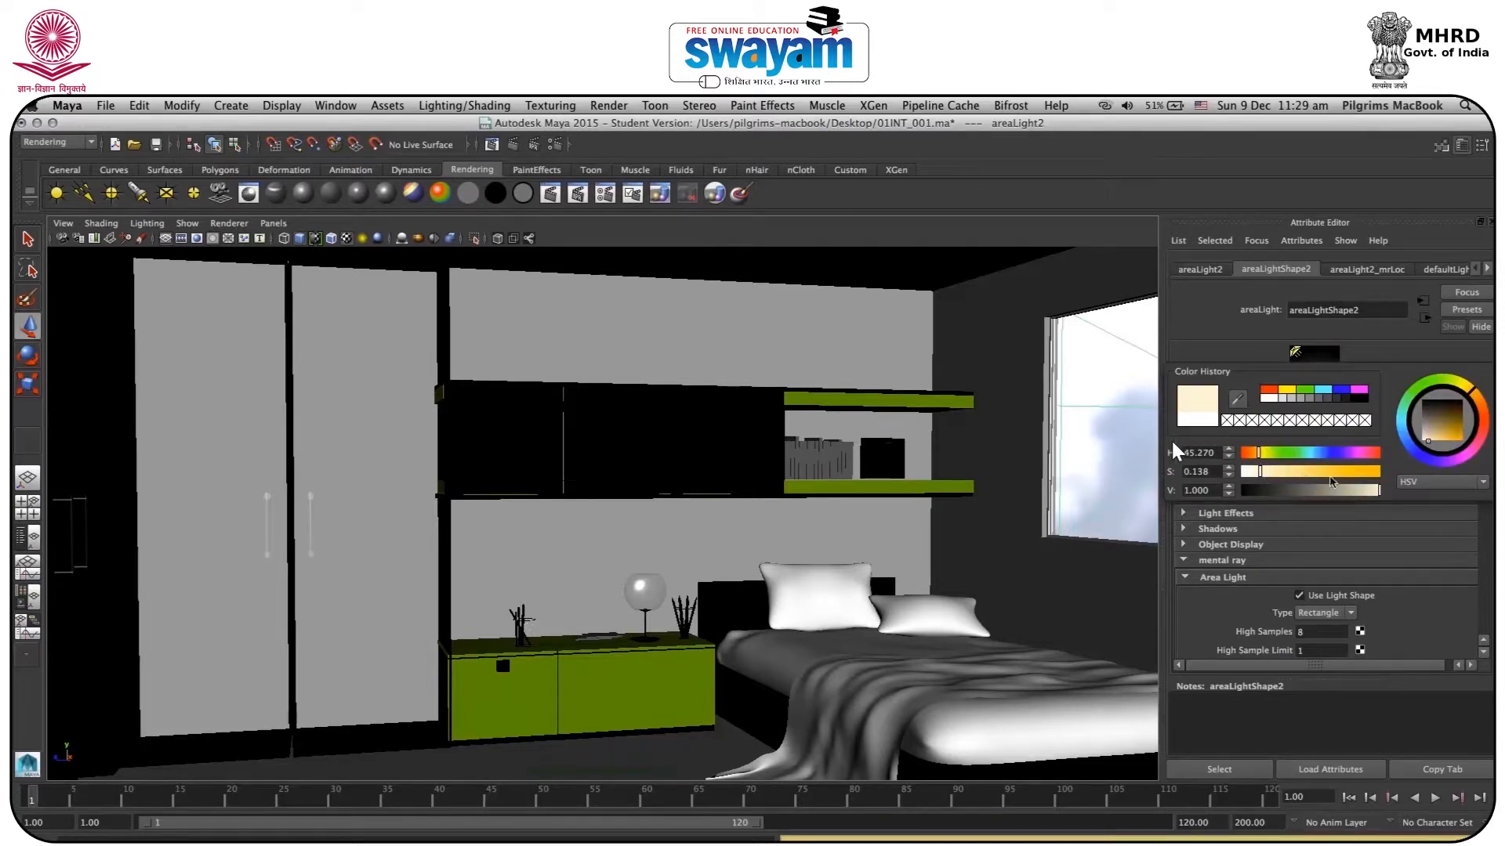
Step: Assign a new Blinn material to the two tall wardrobe doors
click(385, 374)
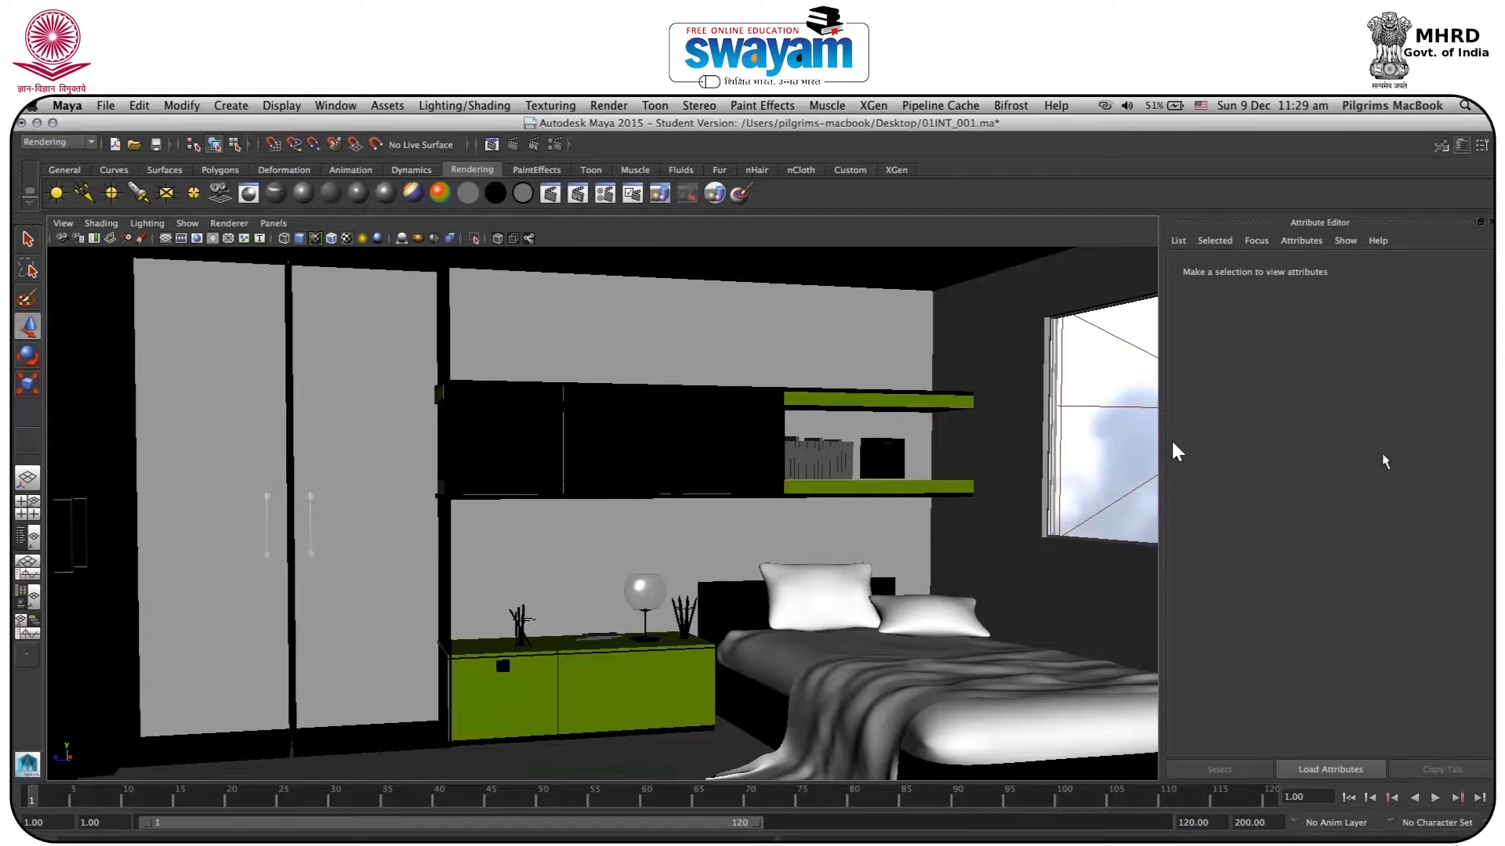
key(ctrl+a)
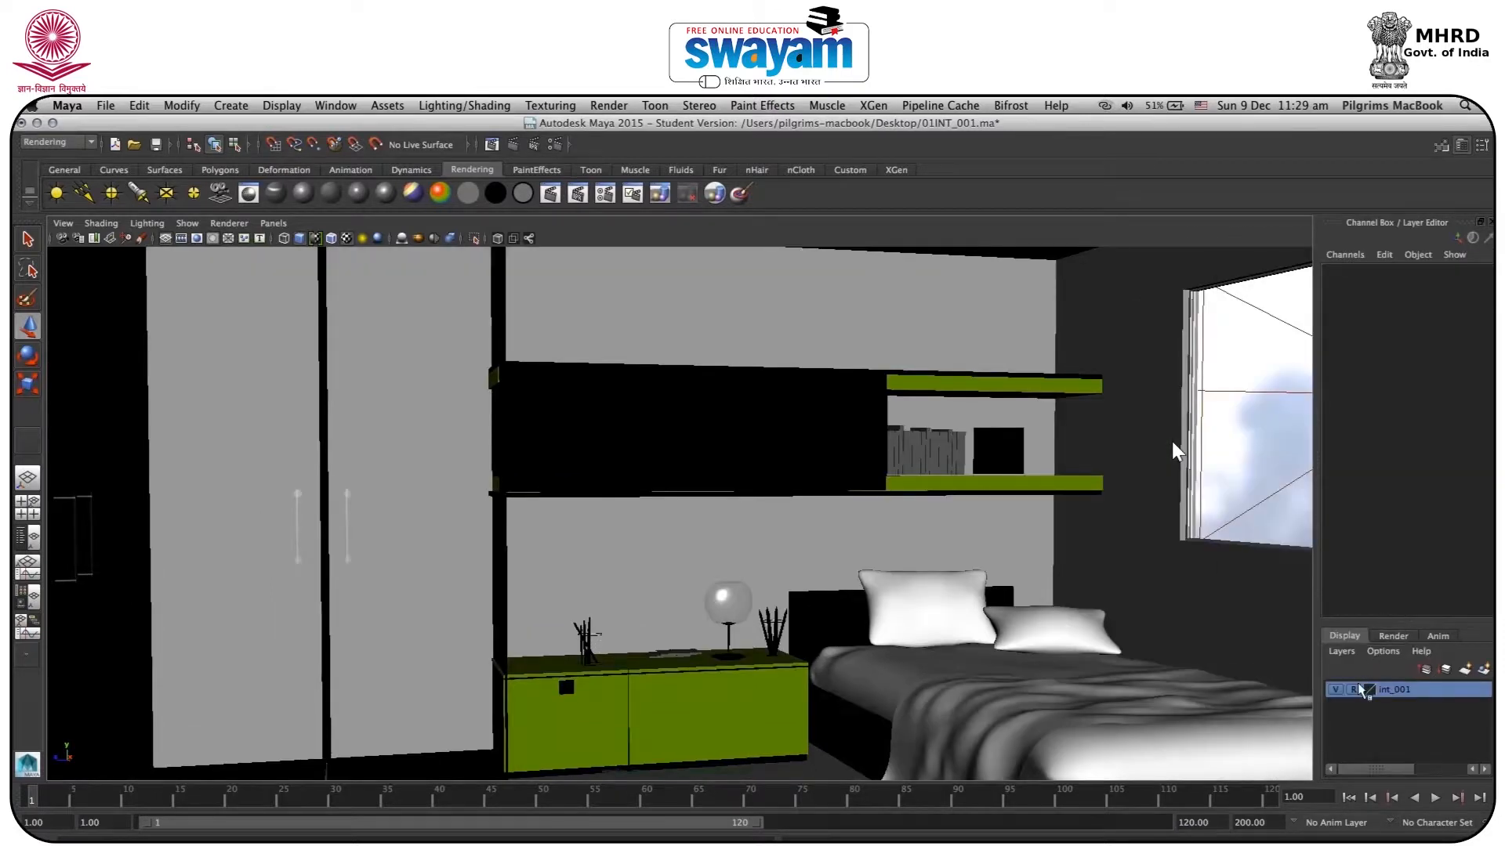
click(350, 365)
shift+click(260, 365)
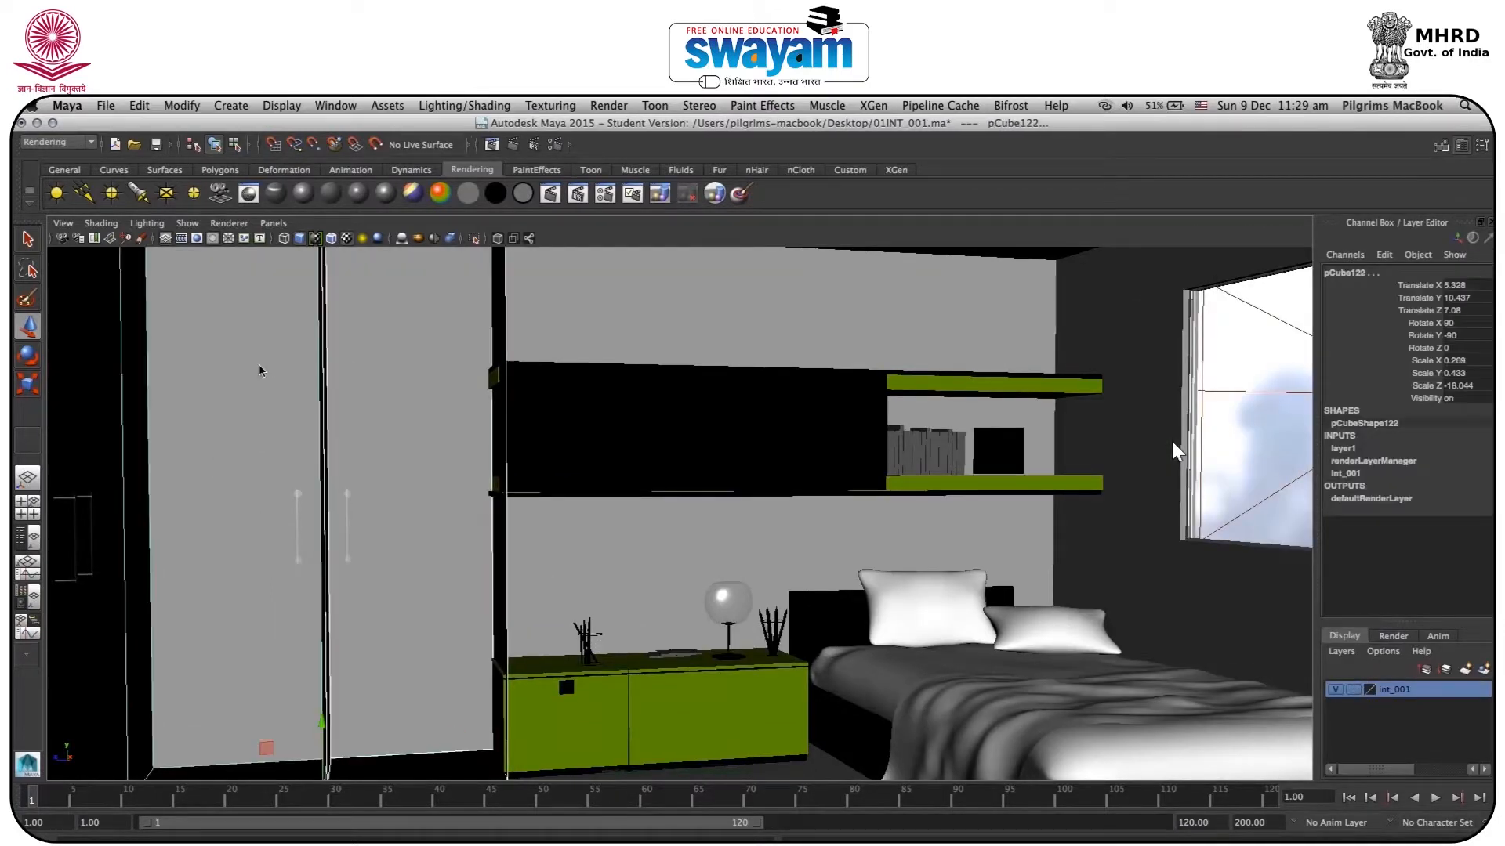
right_drag(260, 367, 251, 683)
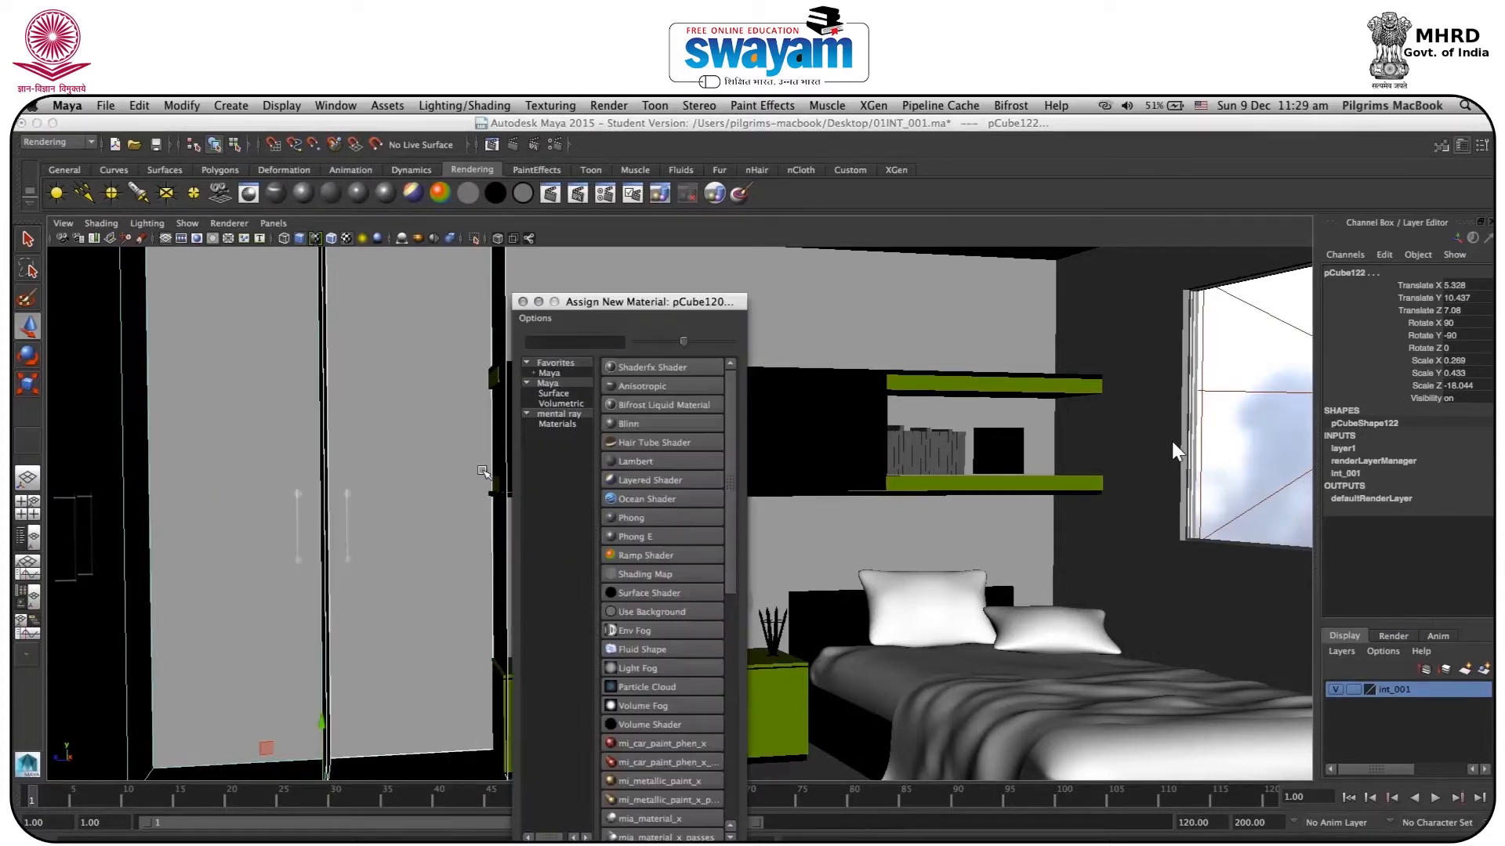
click(551, 416)
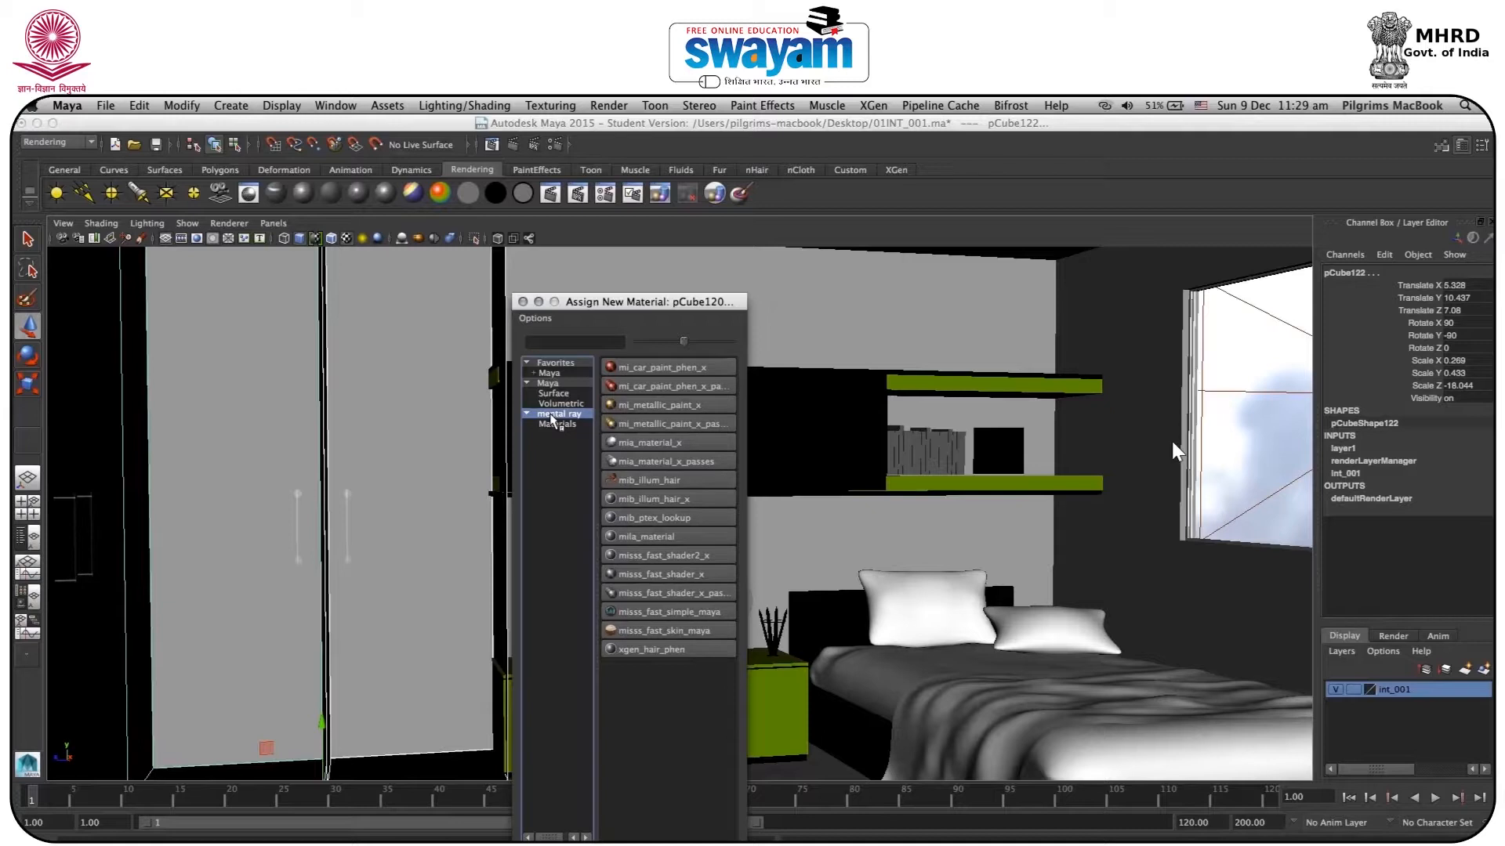
click(556, 425)
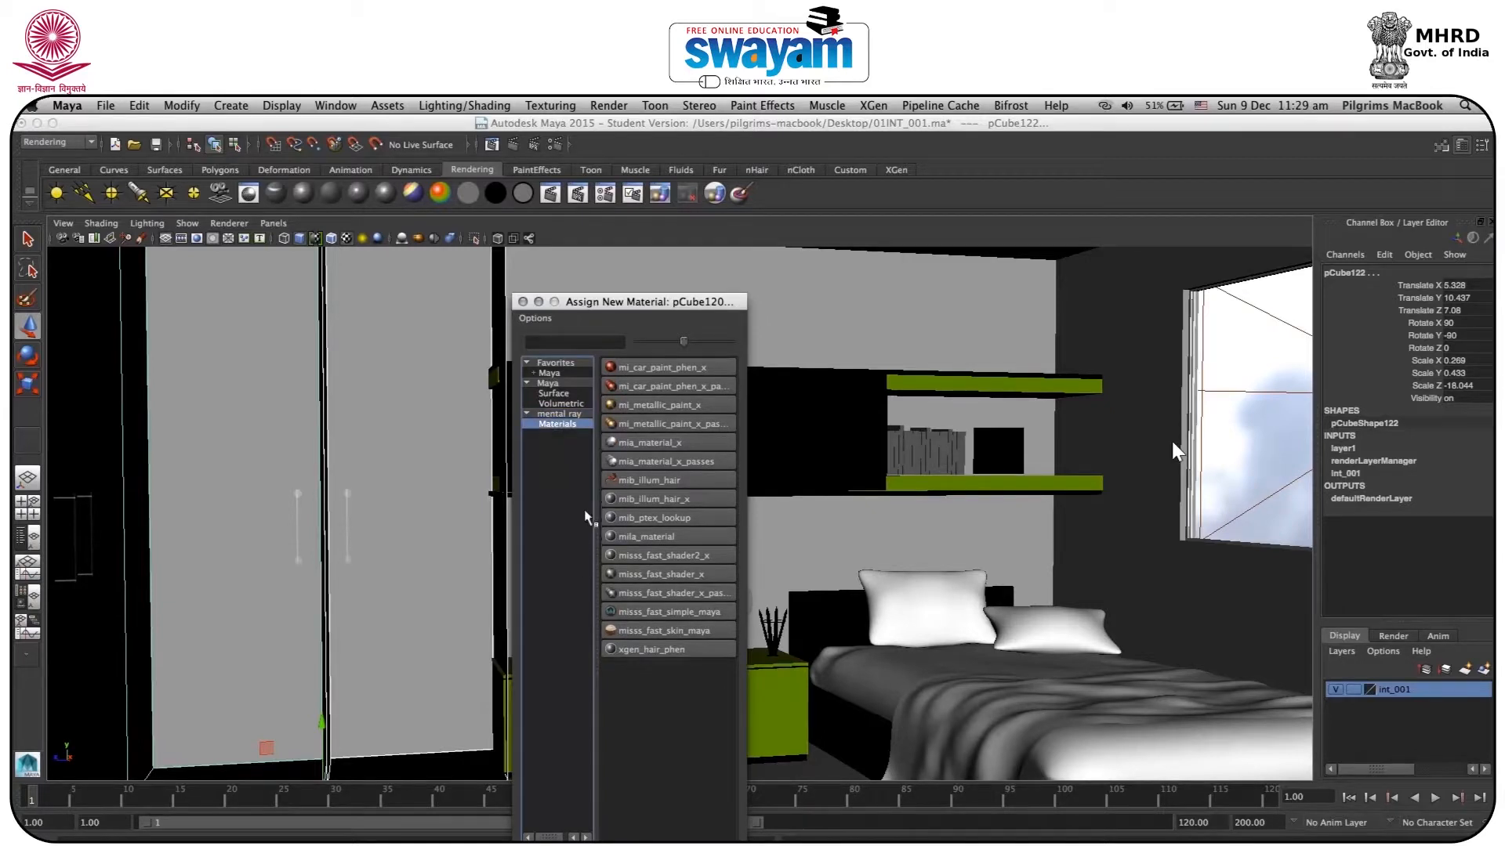
click(548, 383)
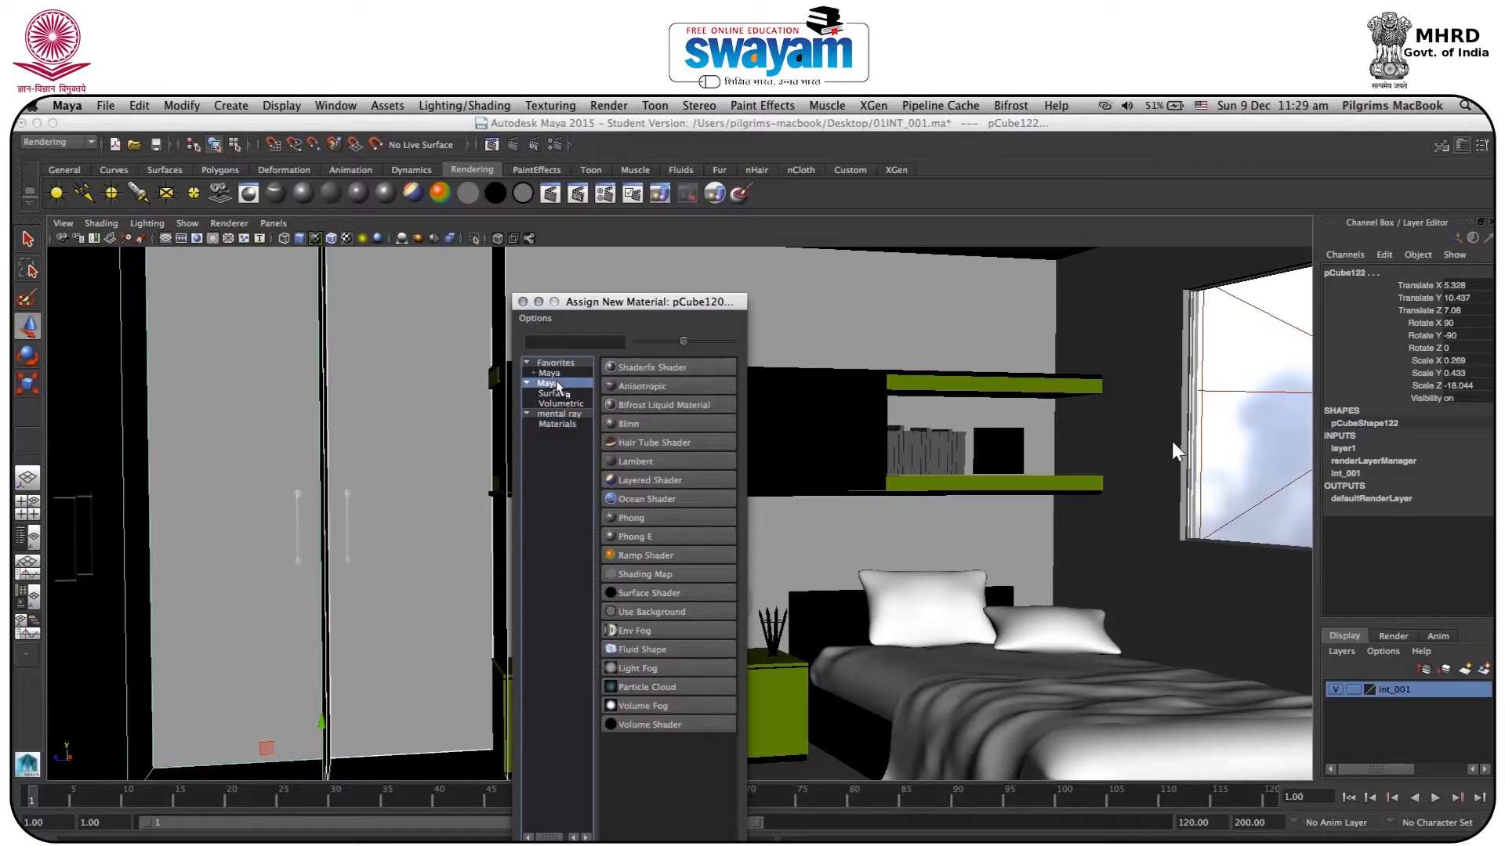
click(641, 425)
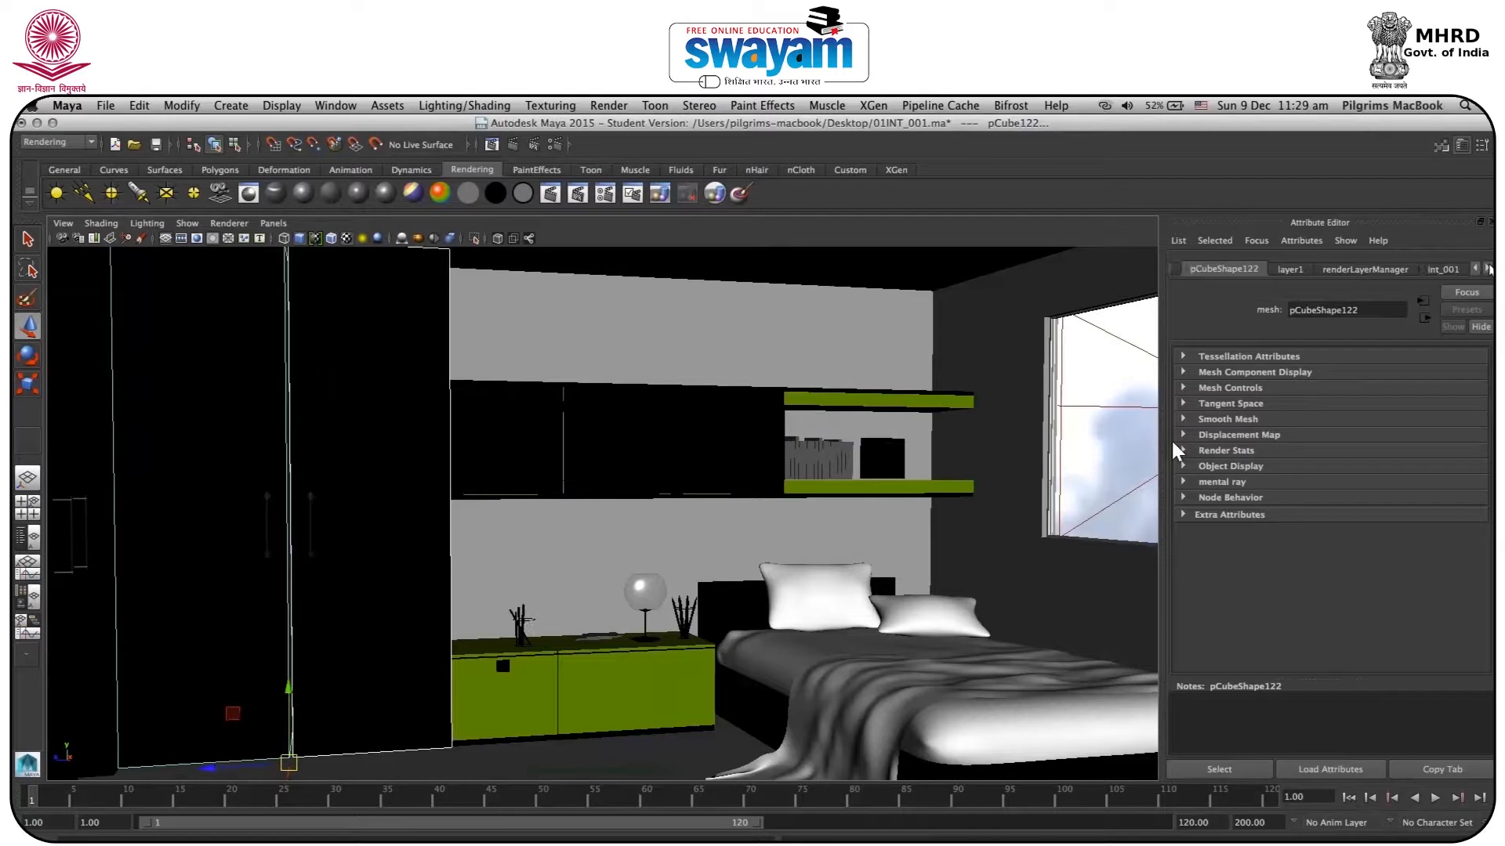
Step: Set the colour of the wardrobe doors' Blinn material to a muted grey-green
click(1405, 270)
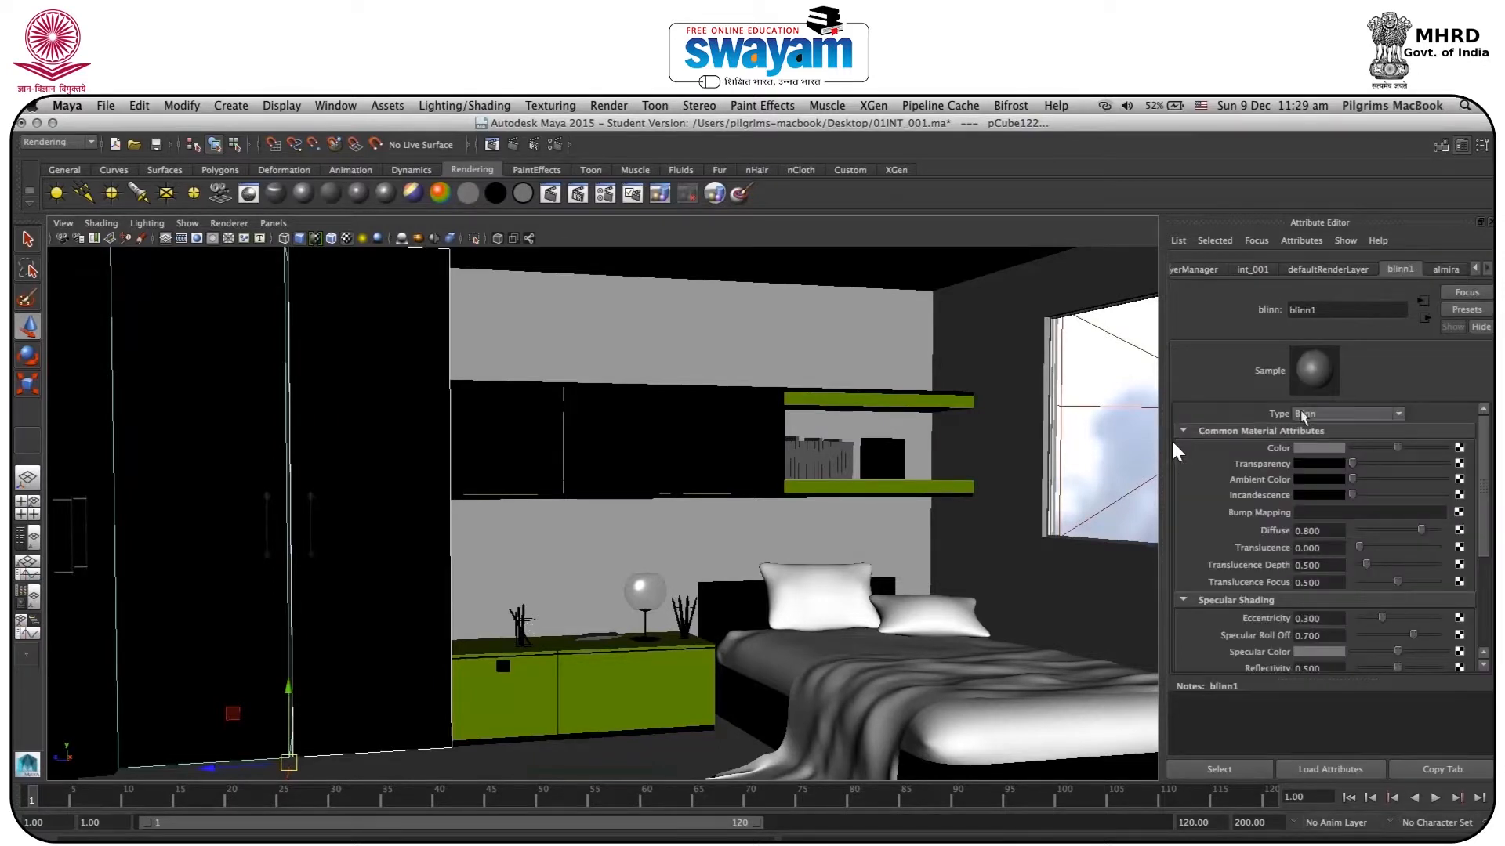
click(1316, 448)
click(1276, 468)
click(1347, 486)
drag(1305, 505, 1260, 494)
click(1298, 506)
Step: Reverse the normals of the two wardrobe doors
click(57, 142)
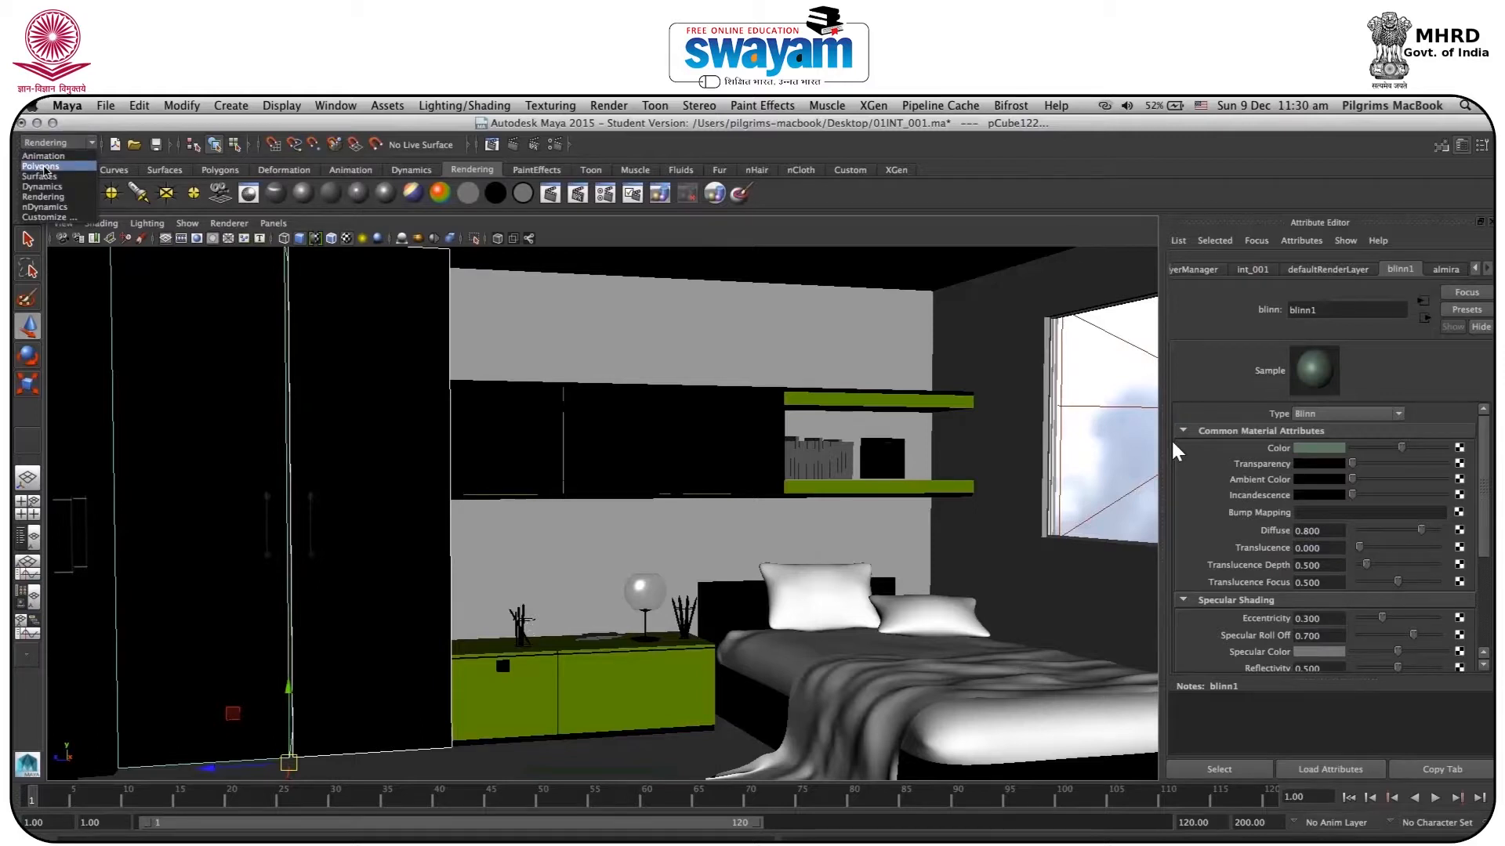
click(71, 169)
click(663, 107)
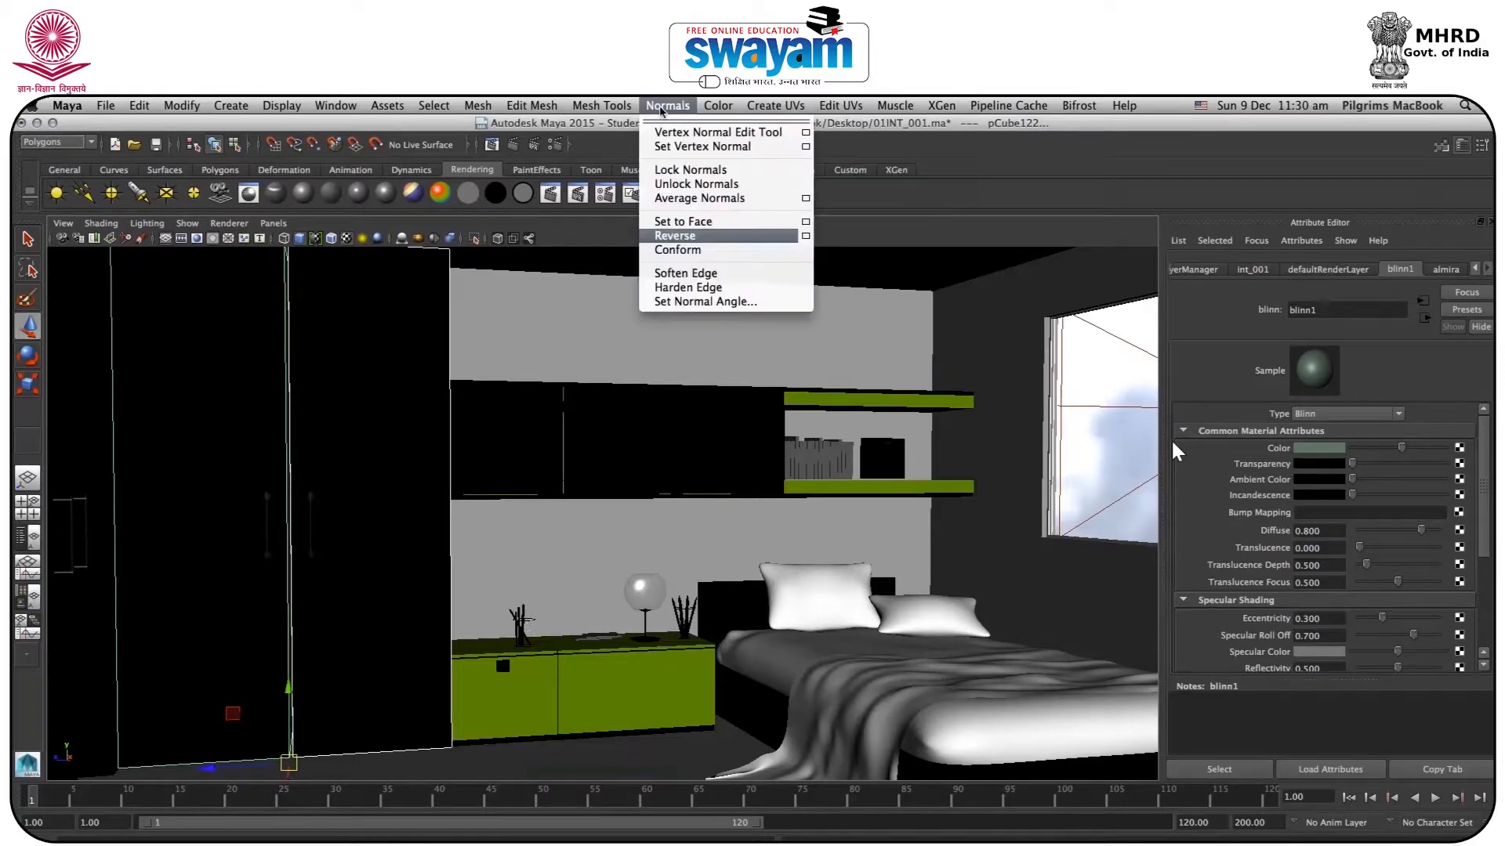
click(675, 235)
right_drag(307, 375, 415, 348)
click(555, 323)
Step: Reverse the normals of the three upper wall cabinet doors
click(346, 402)
click(677, 427)
click(753, 430)
click(618, 419)
click(481, 420)
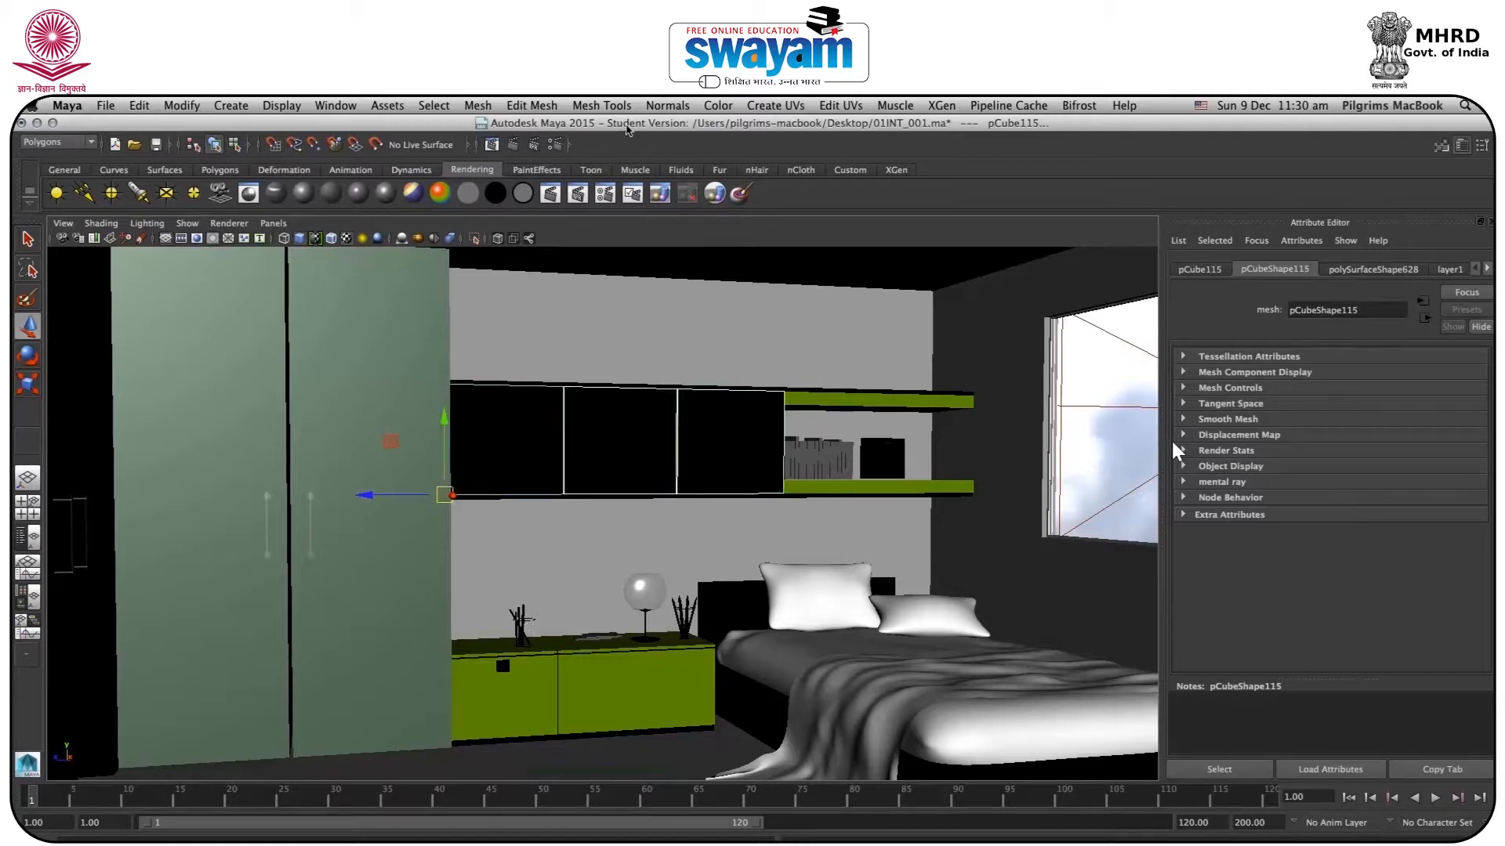
click(675, 106)
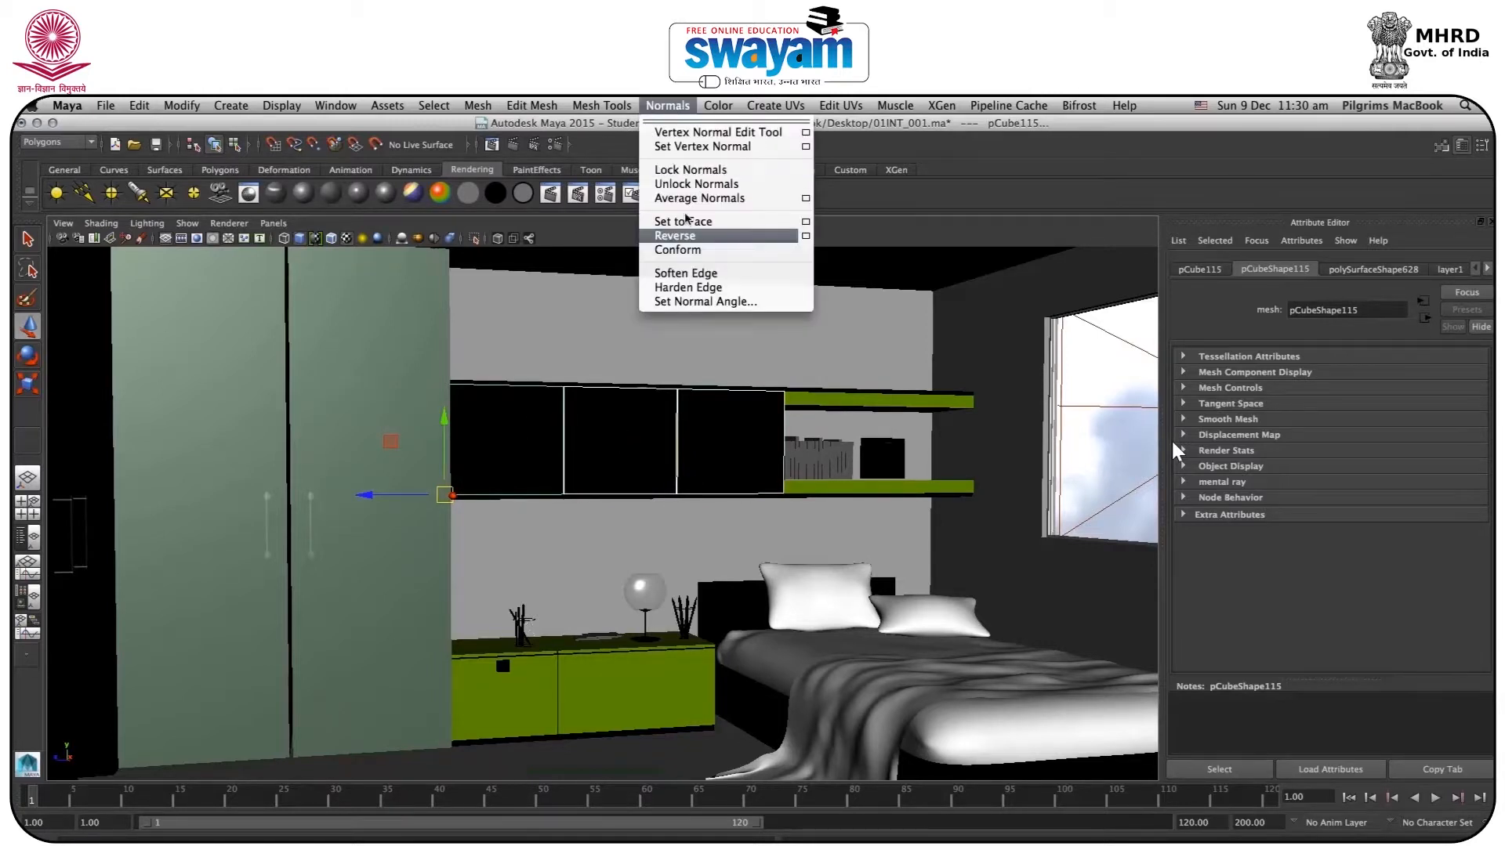
click(675, 235)
Step: Reverse the normals of the narrow panel with the handles beside the wardrobe doors
click(649, 345)
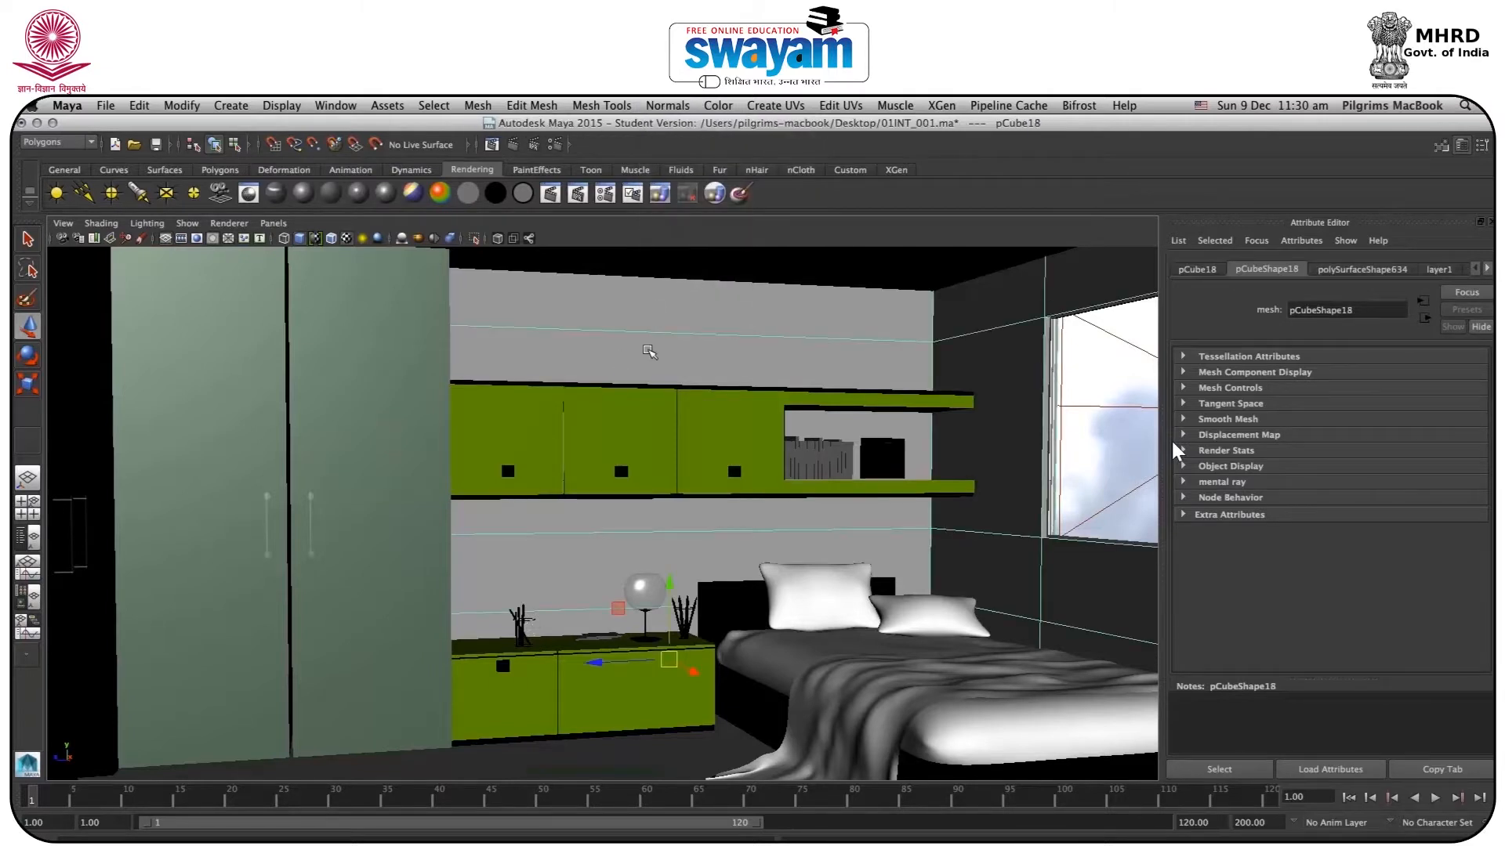
key(space)
key(space)
mouse_move(377, 503)
alt+mouse_down()
mouse_move(380, 486)
mouse_move(354, 491)
mouse_move(373, 491)
alt+mouse_up()
key(space)
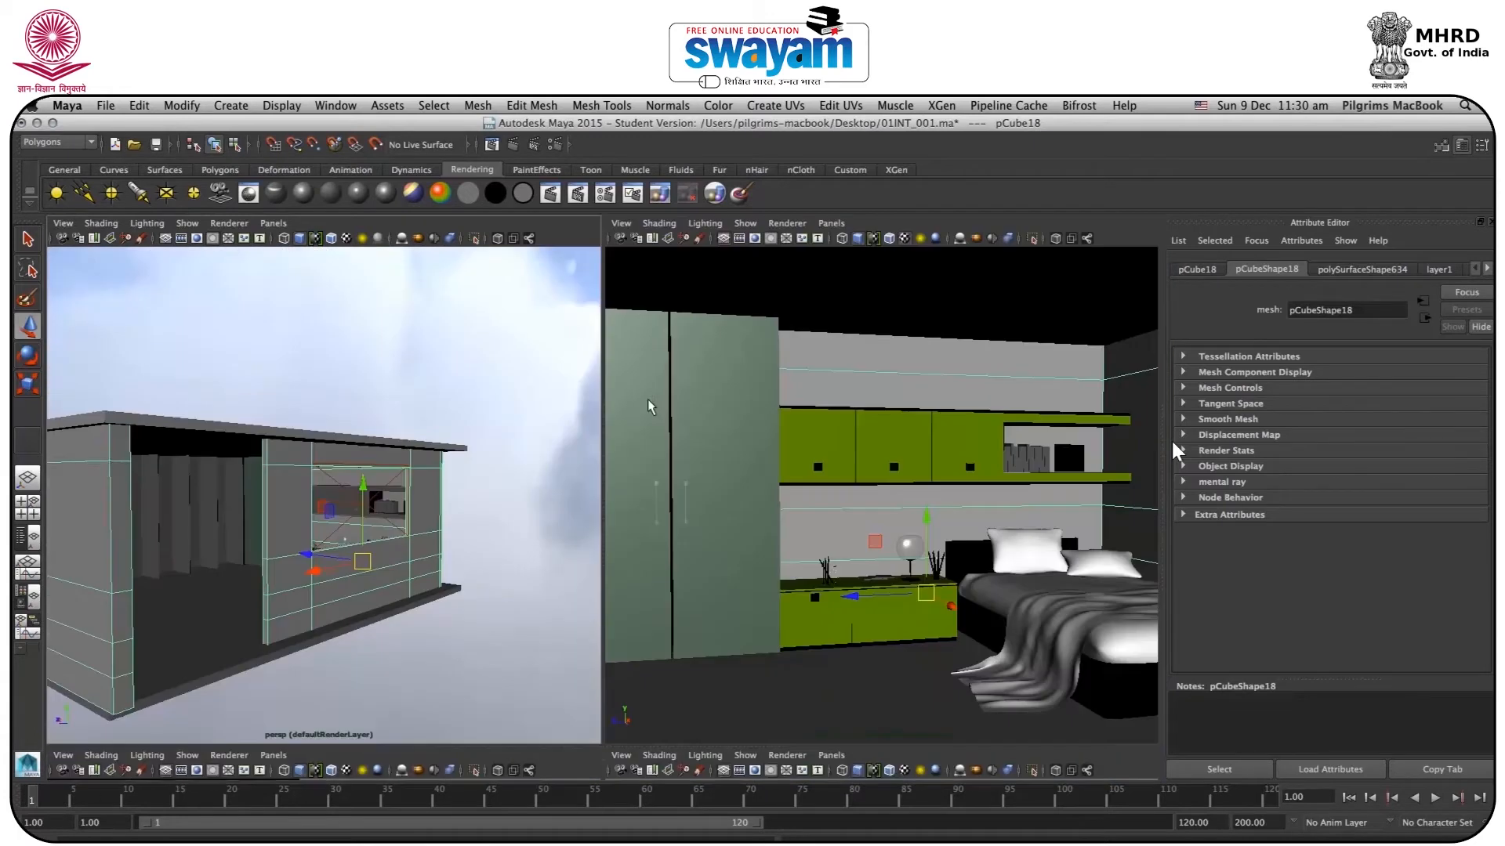
click(752, 400)
key(space)
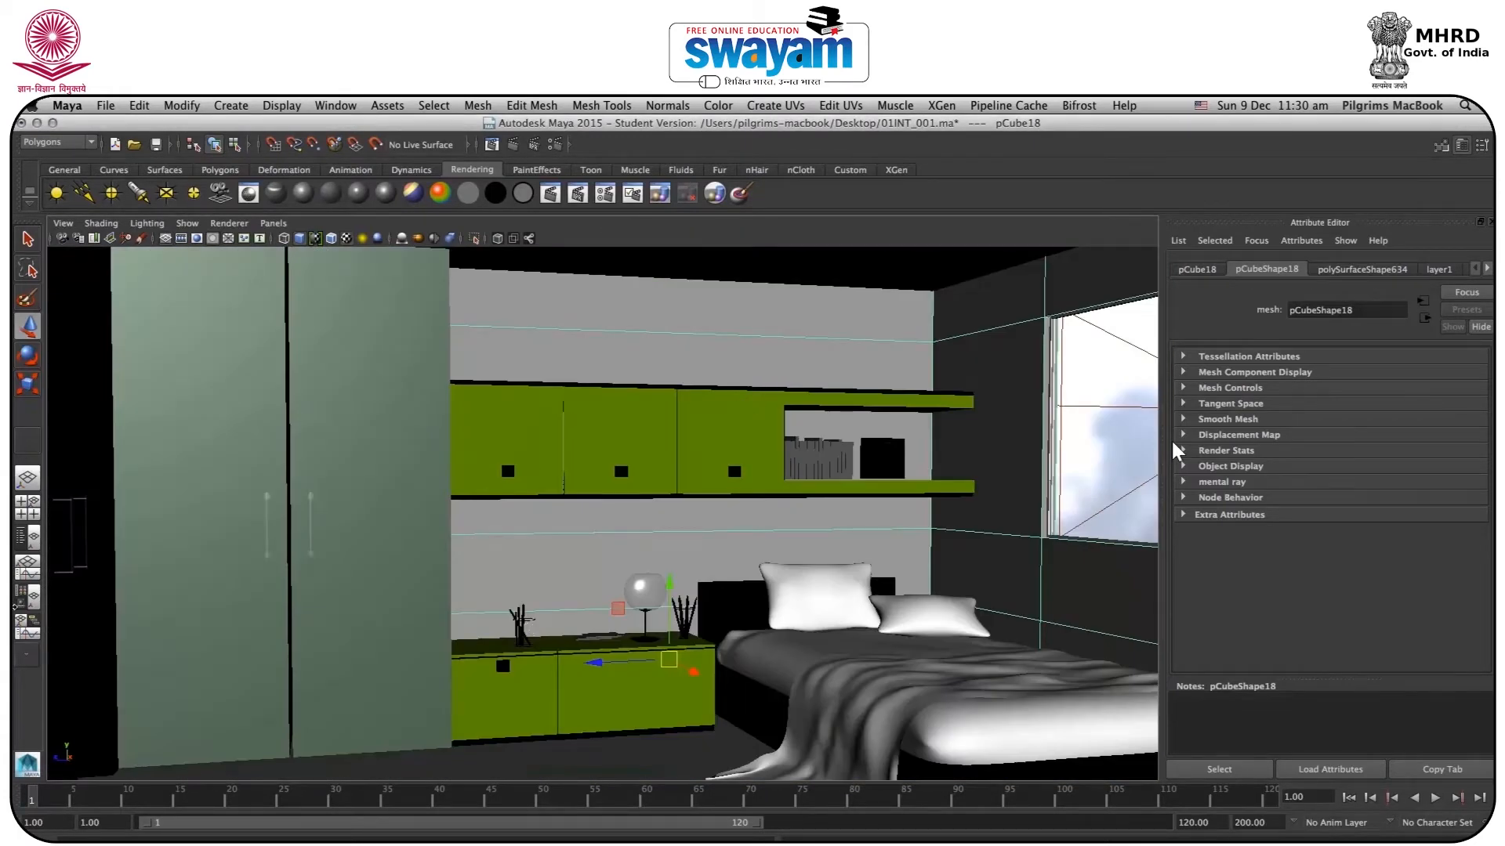
click(61, 417)
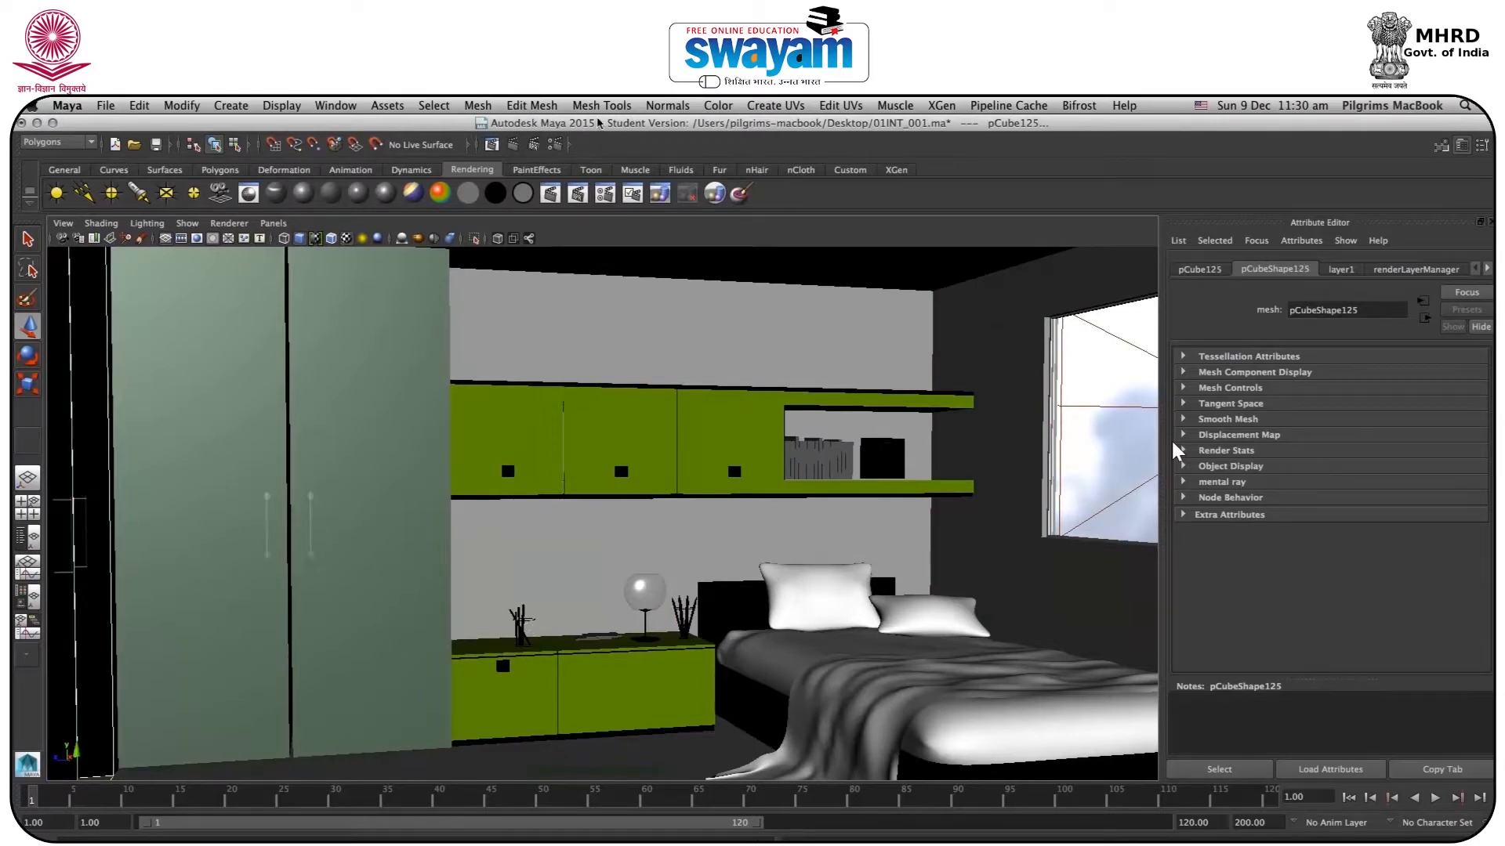
click(665, 109)
click(680, 241)
Step: Render the bedroom camera view with mental ray and close the finished render
click(193, 460)
click(550, 193)
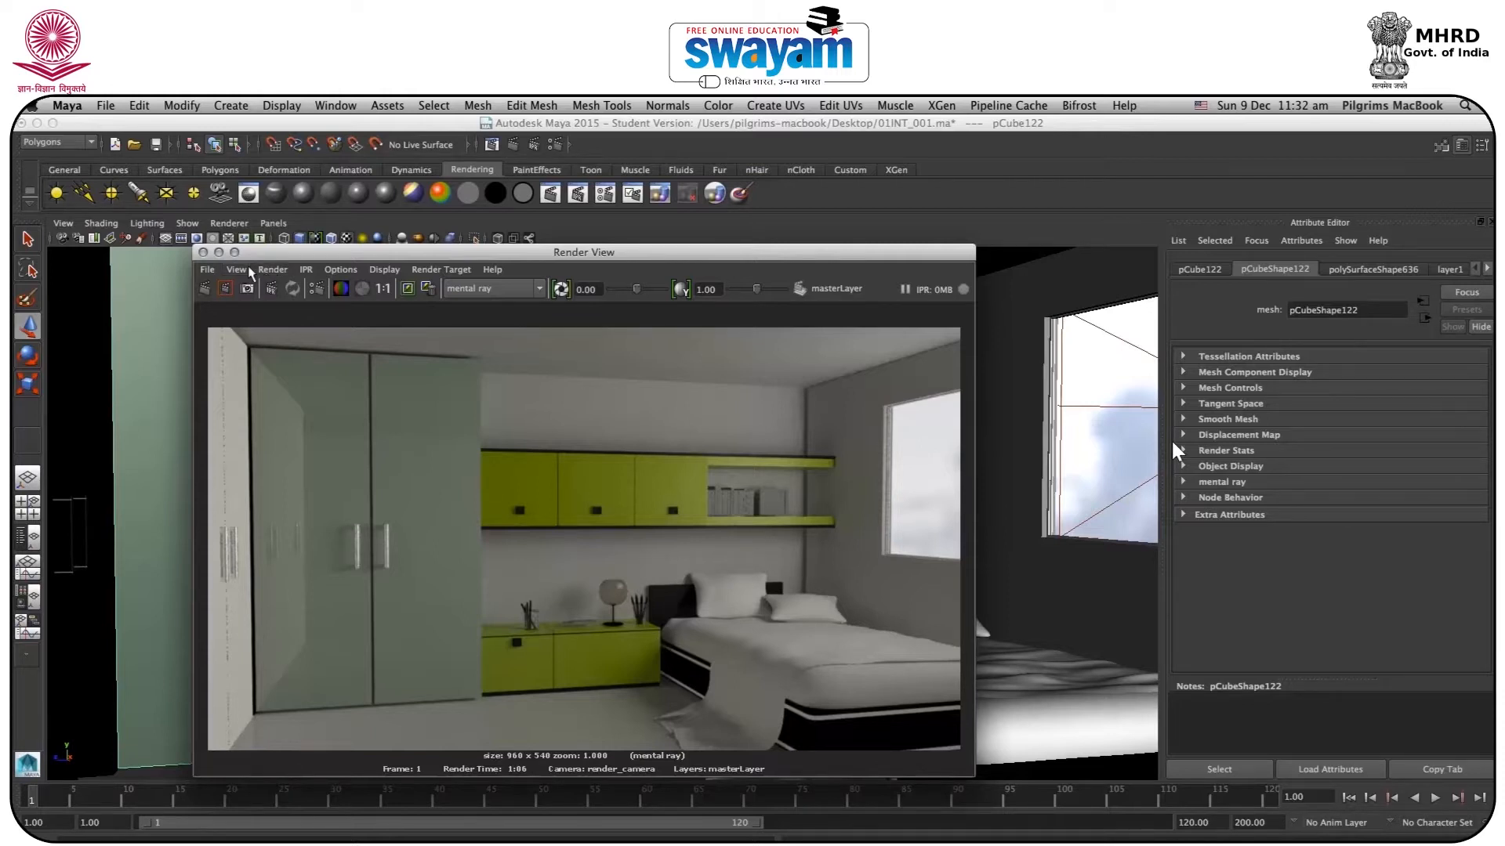
click(202, 252)
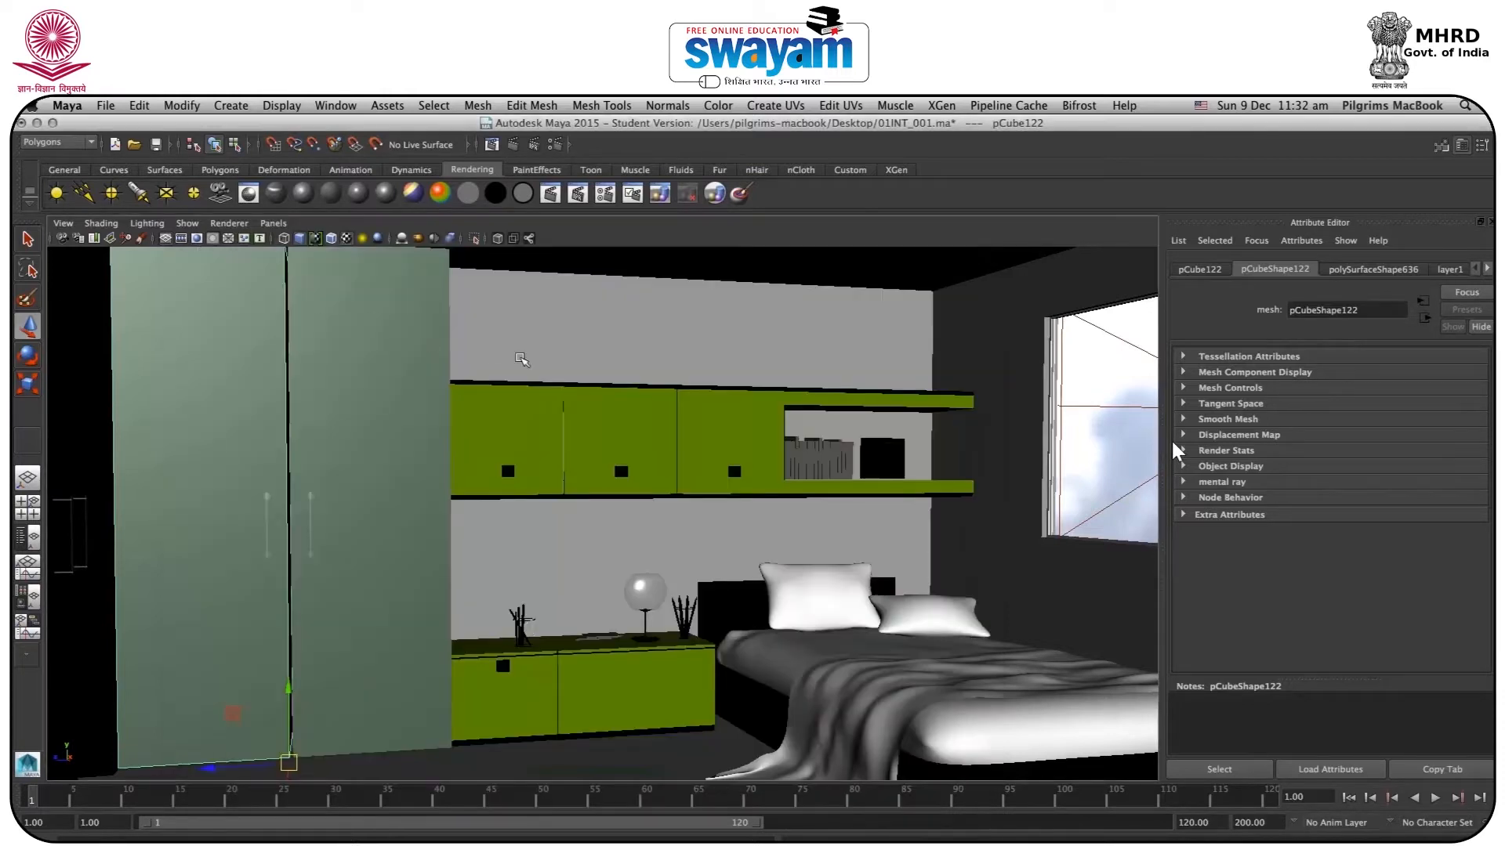
Step: Create a point light and move it up inside the room, behind the open doorway next to the window wall
key(space)
key(space)
alt+drag(319, 474, 316, 353)
alt+middle_drag(481, 426, 455, 344)
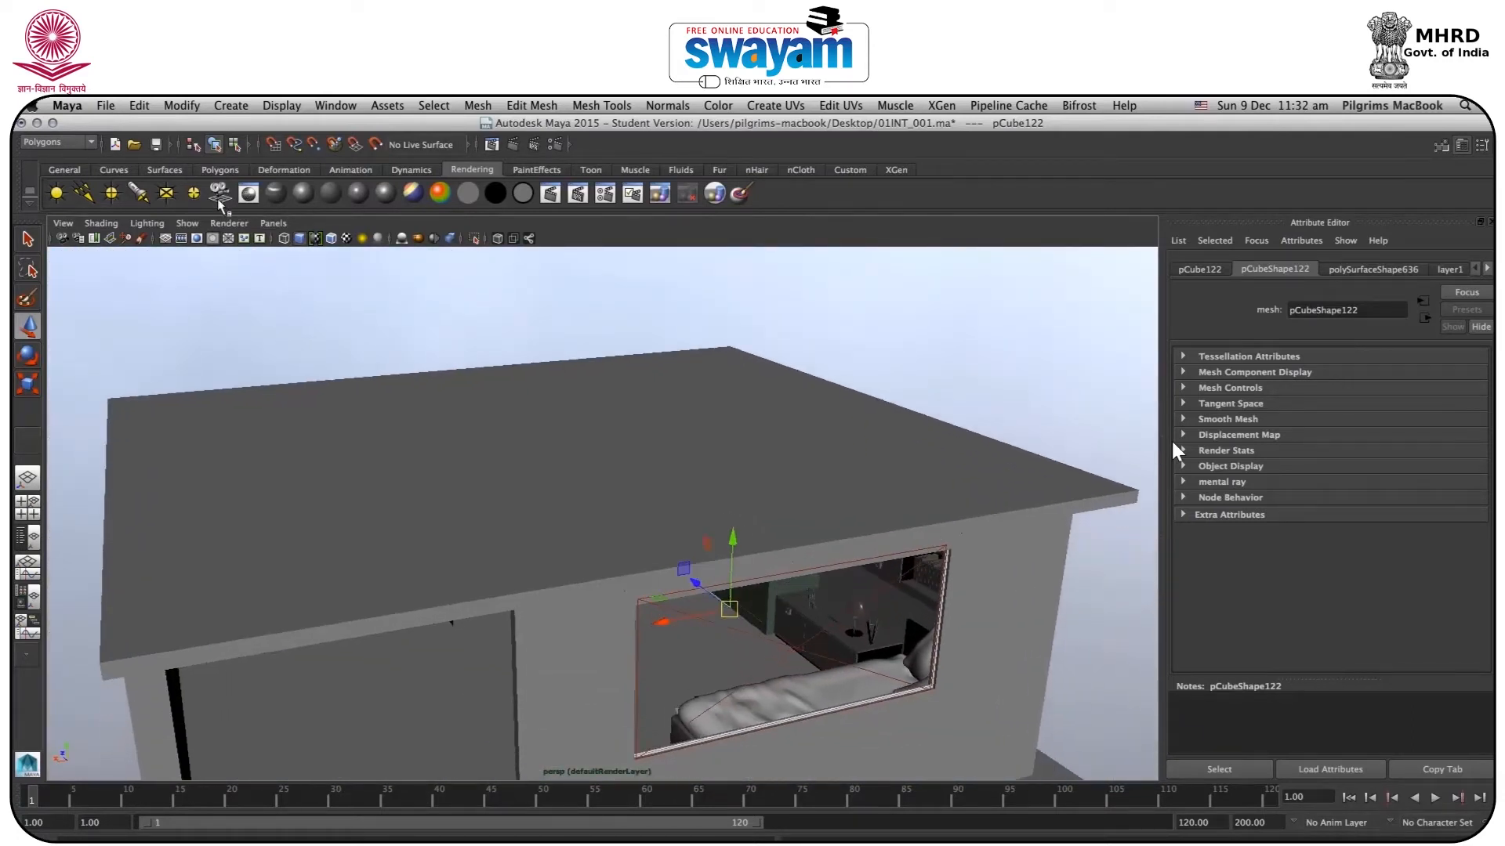
click(113, 194)
drag(795, 656, 407, 743)
alt+drag(409, 743, 490, 648)
drag(509, 593, 539, 398)
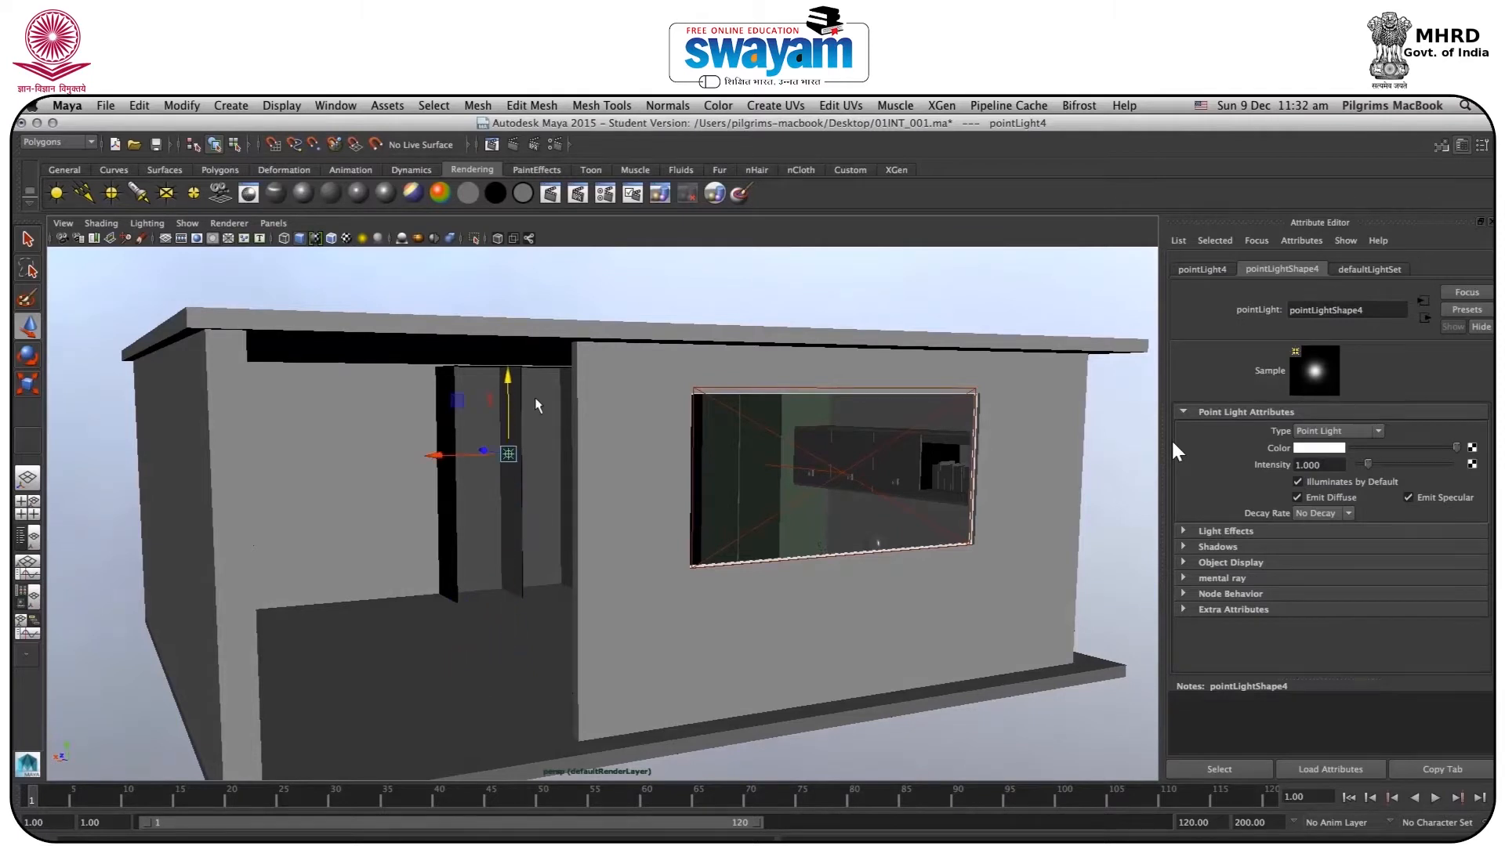
Step: Save the scene, raise the point light towards the ceiling, and shift it towards the side wall with all lights displayed
key(ctrl+s)
click(727, 535)
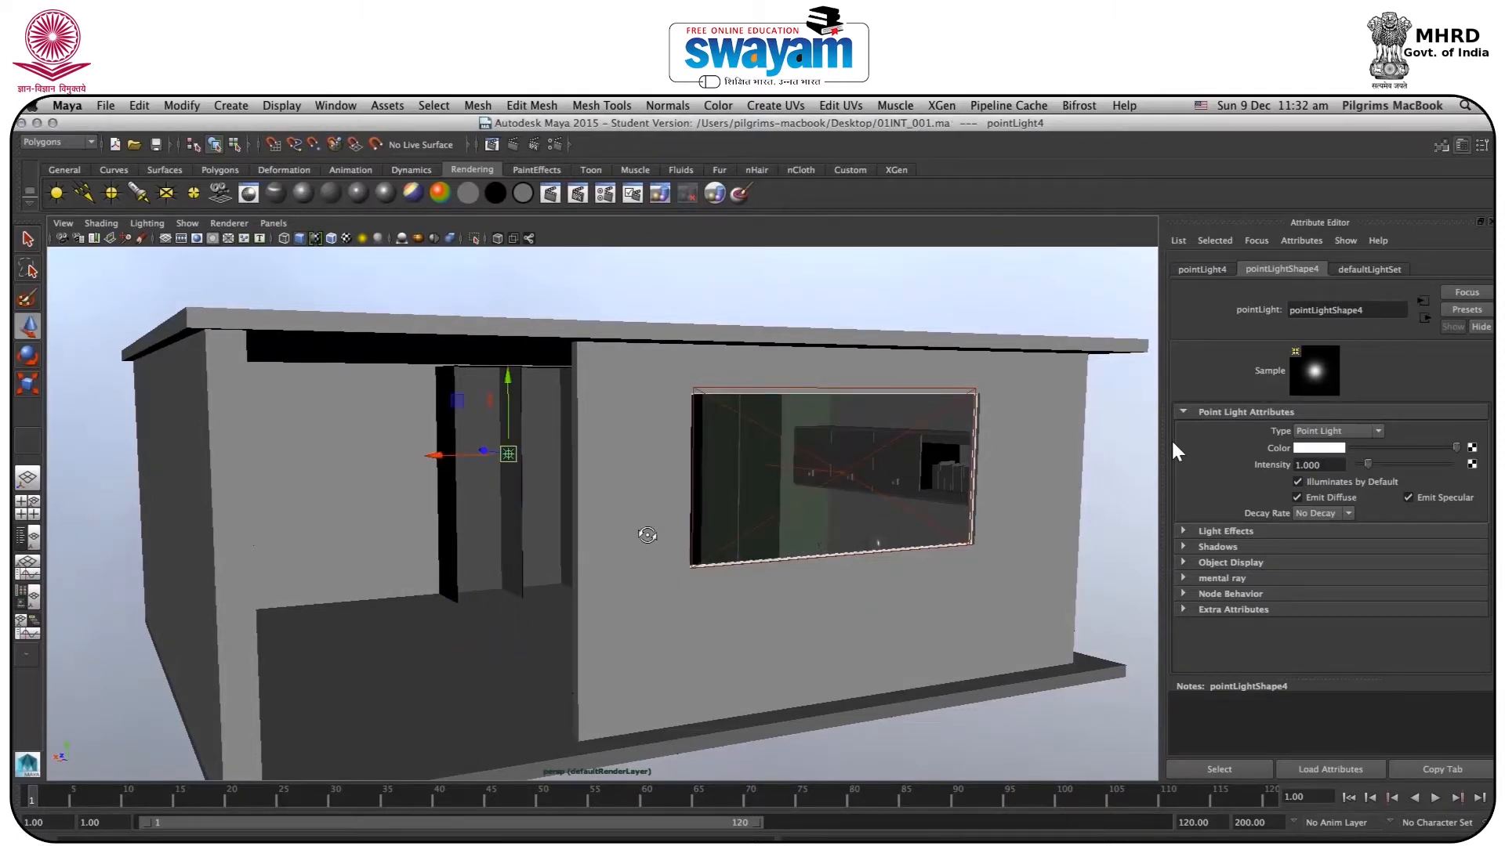
alt+drag(641, 527, 655, 535)
mouse_move(503, 489)
mouse_down()
mouse_move(470, 492)
mouse_move(491, 492)
mouse_up()
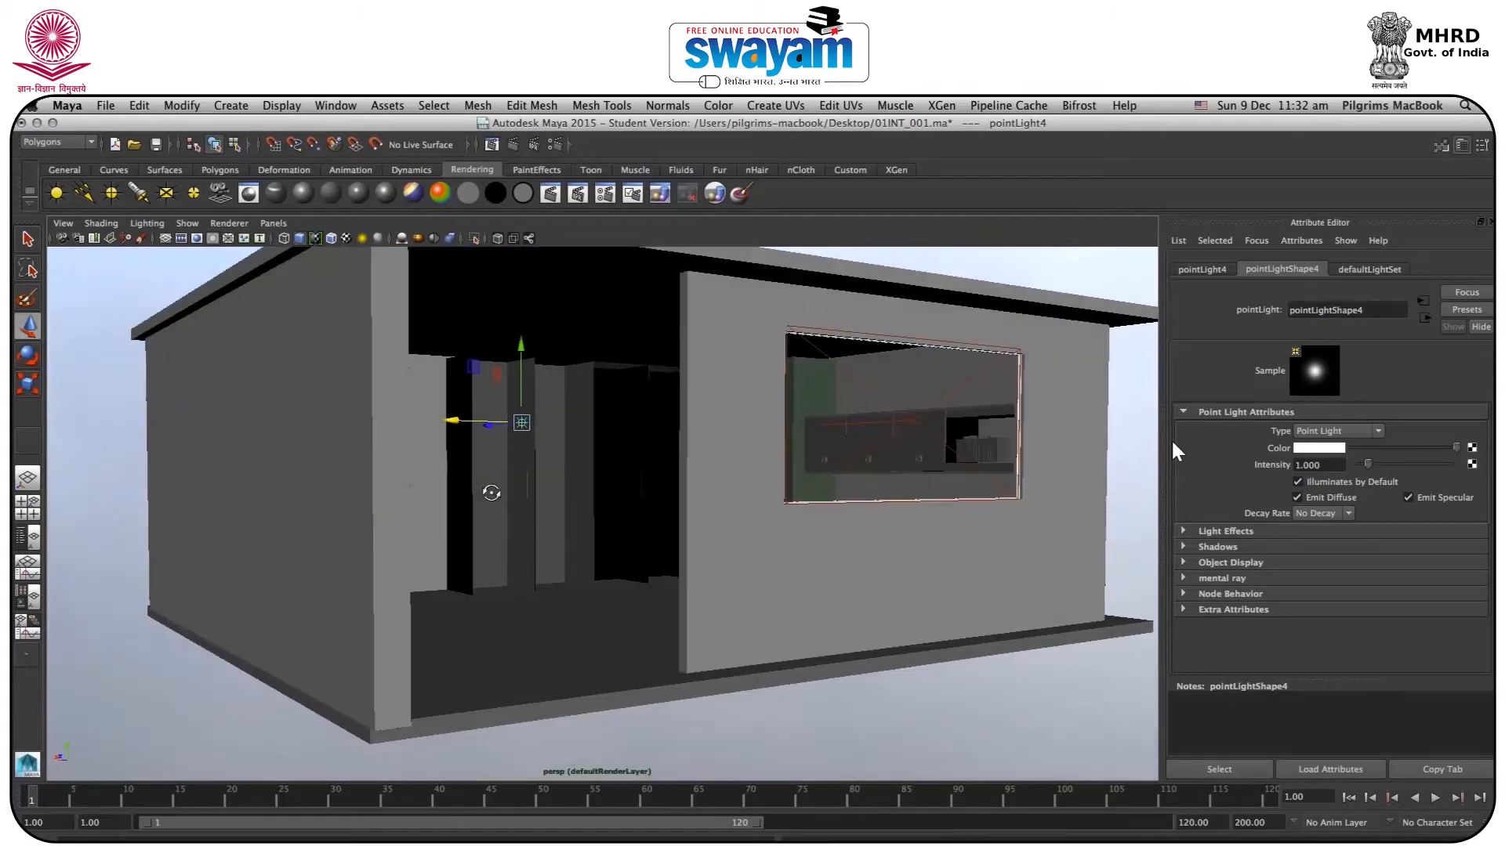
click(524, 366)
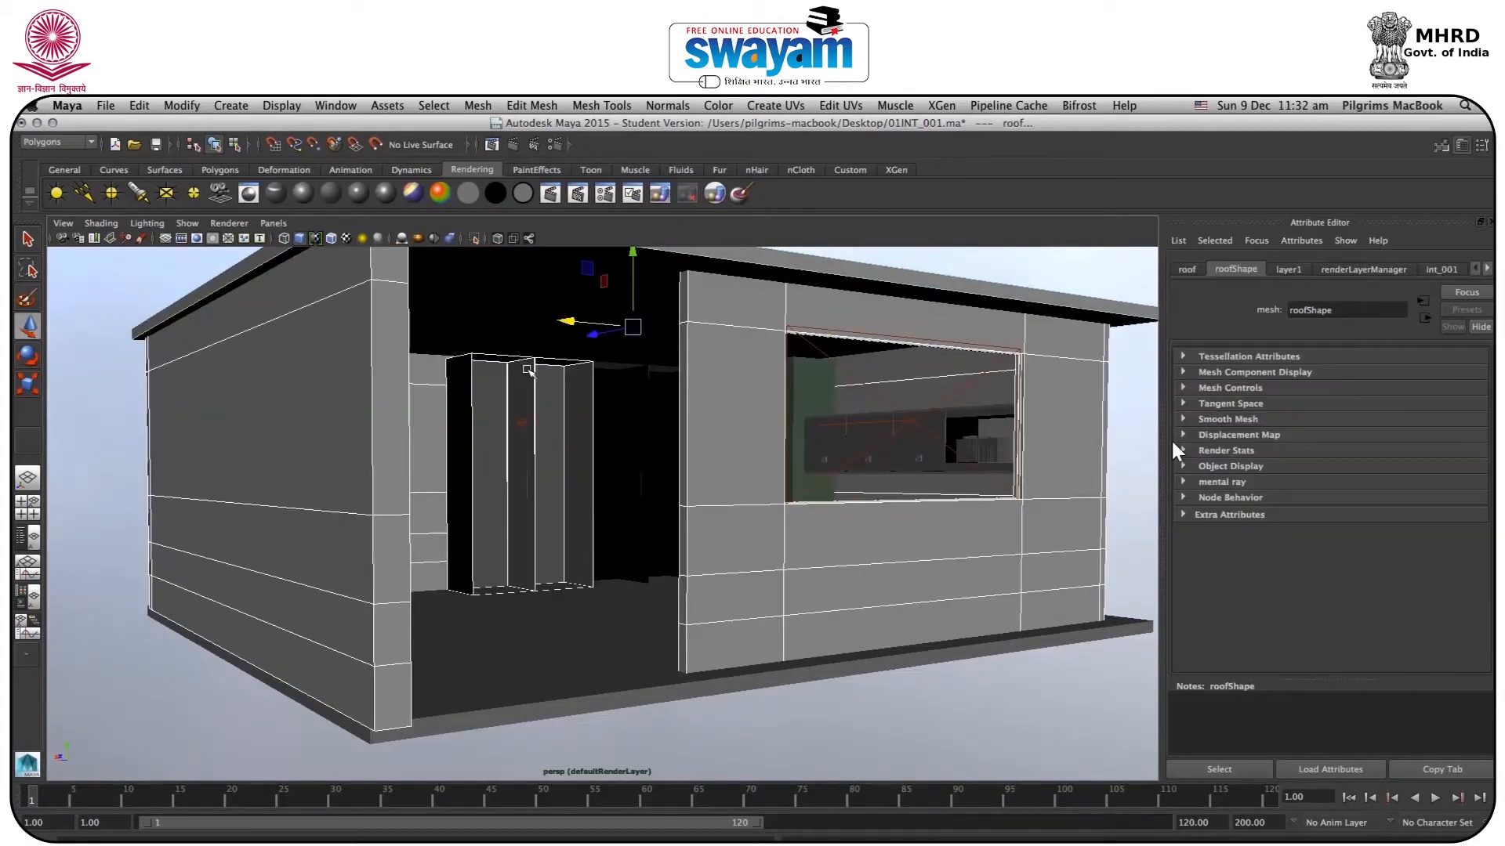
key(super+z)
drag(521, 356, 521, 329)
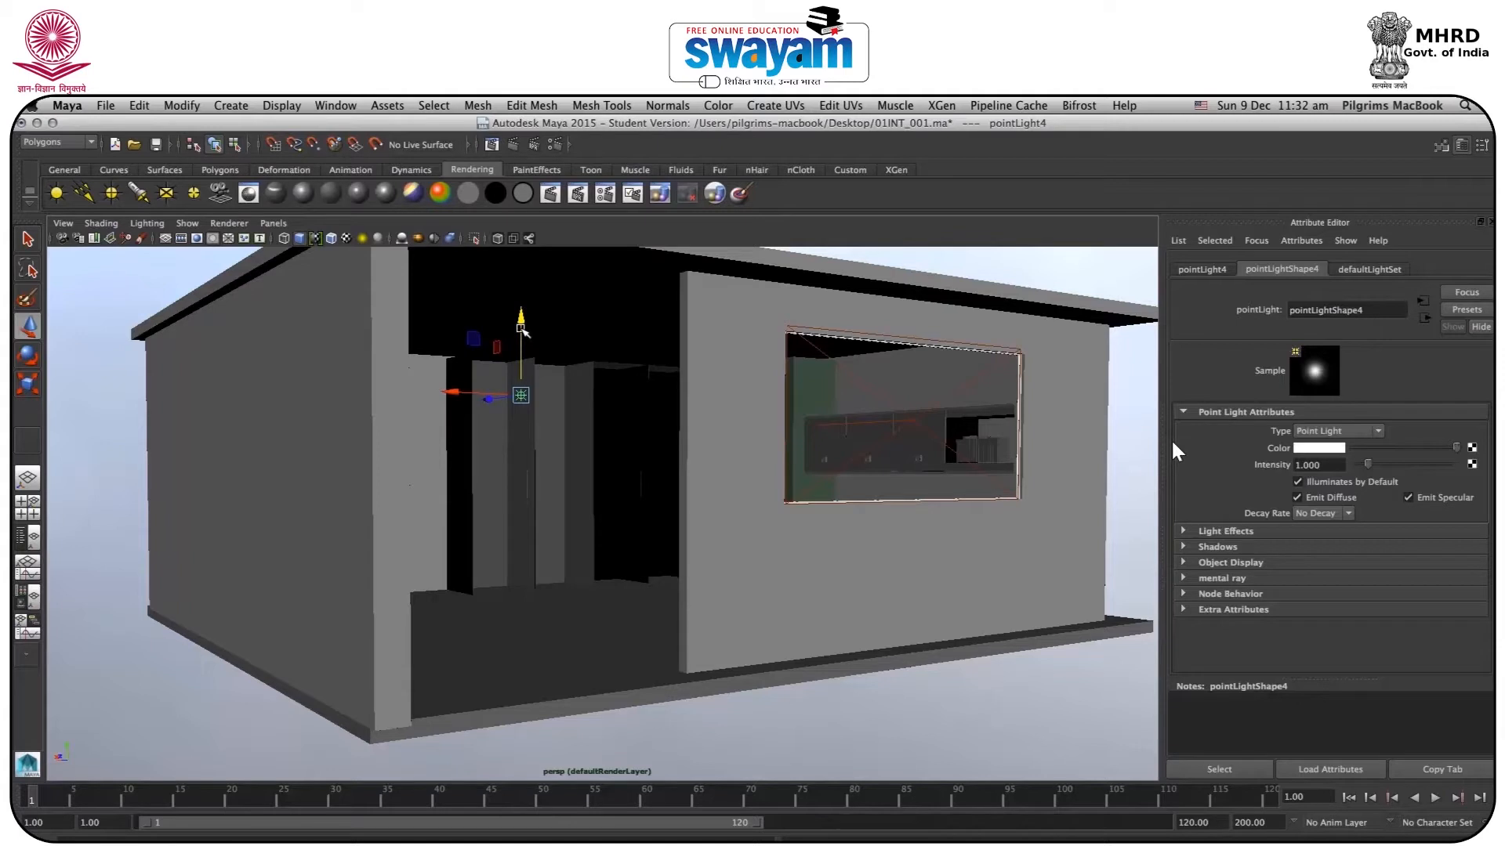
key(7)
mouse_move(734, 417)
alt+mouse_down()
mouse_move(736, 439)
mouse_move(553, 440)
alt+mouse_up()
drag(420, 437, 323, 439)
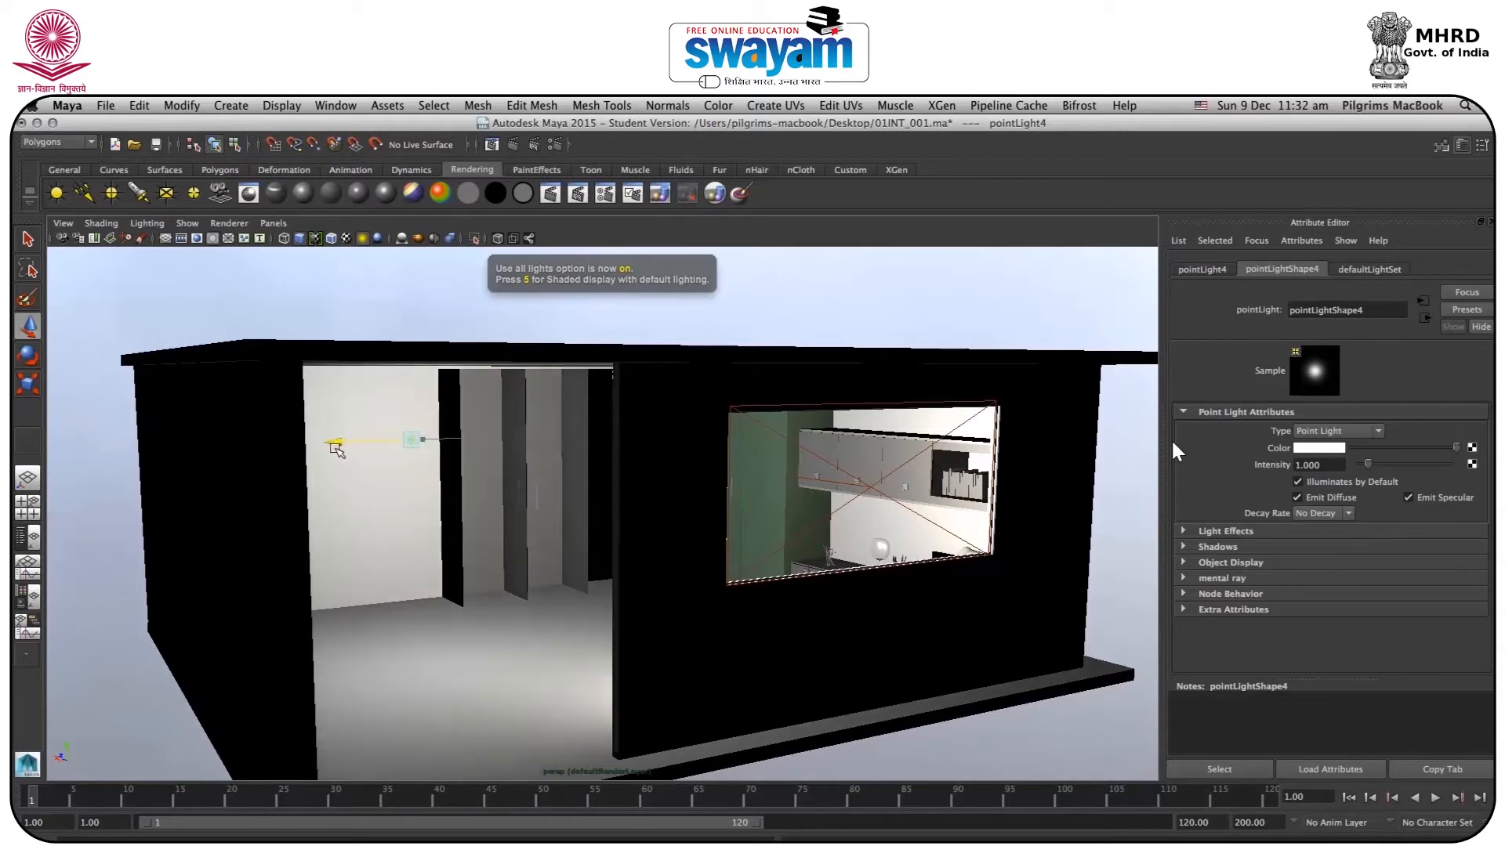
Step: Tint the point light pale bluish white and lower its intensity to 0.522
click(1330, 450)
drag(1297, 472, 1264, 502)
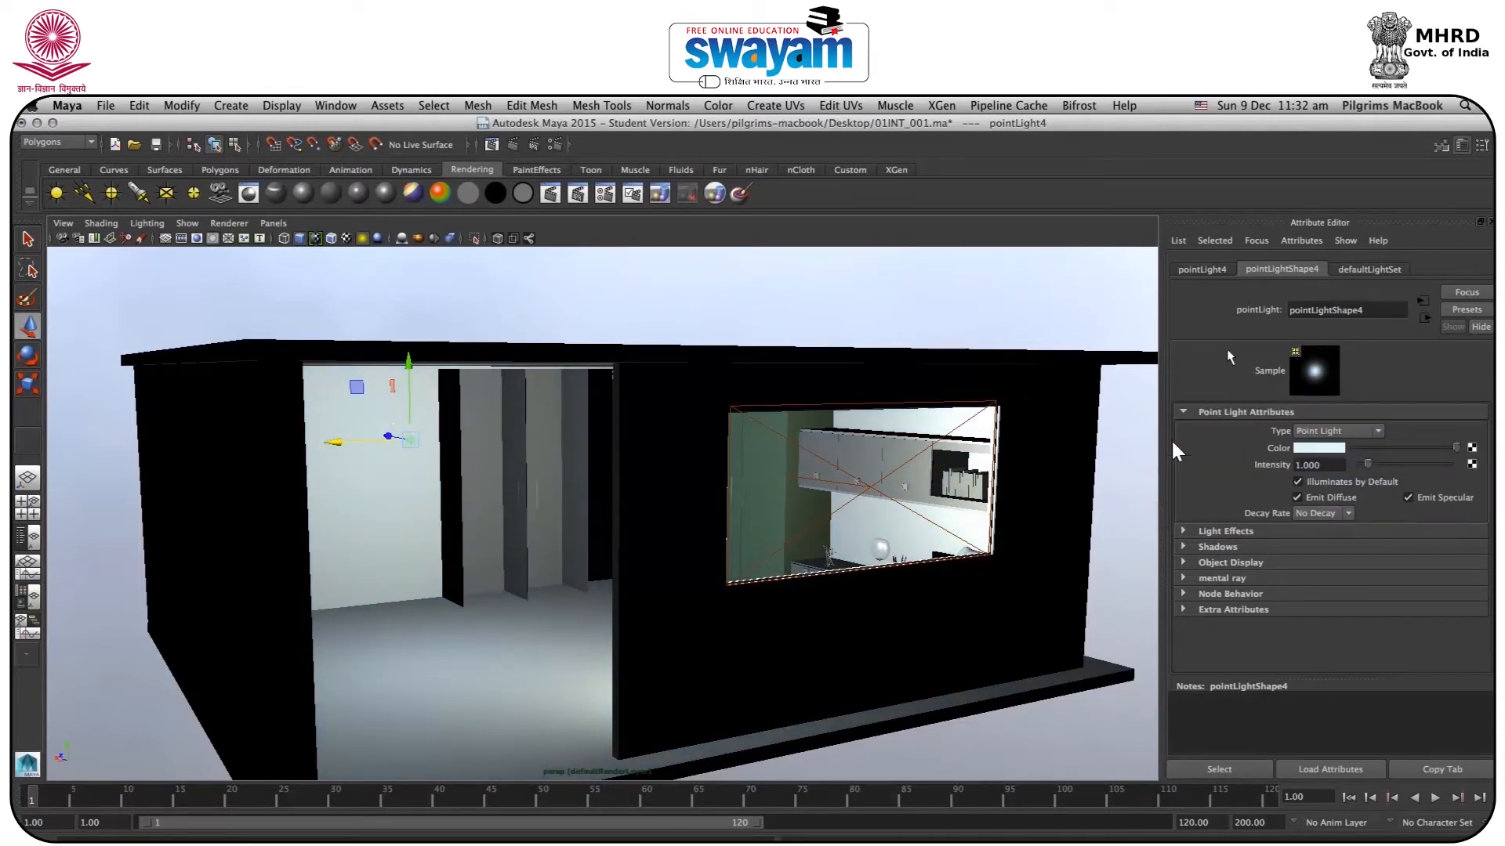
drag(1364, 474, 1366, 469)
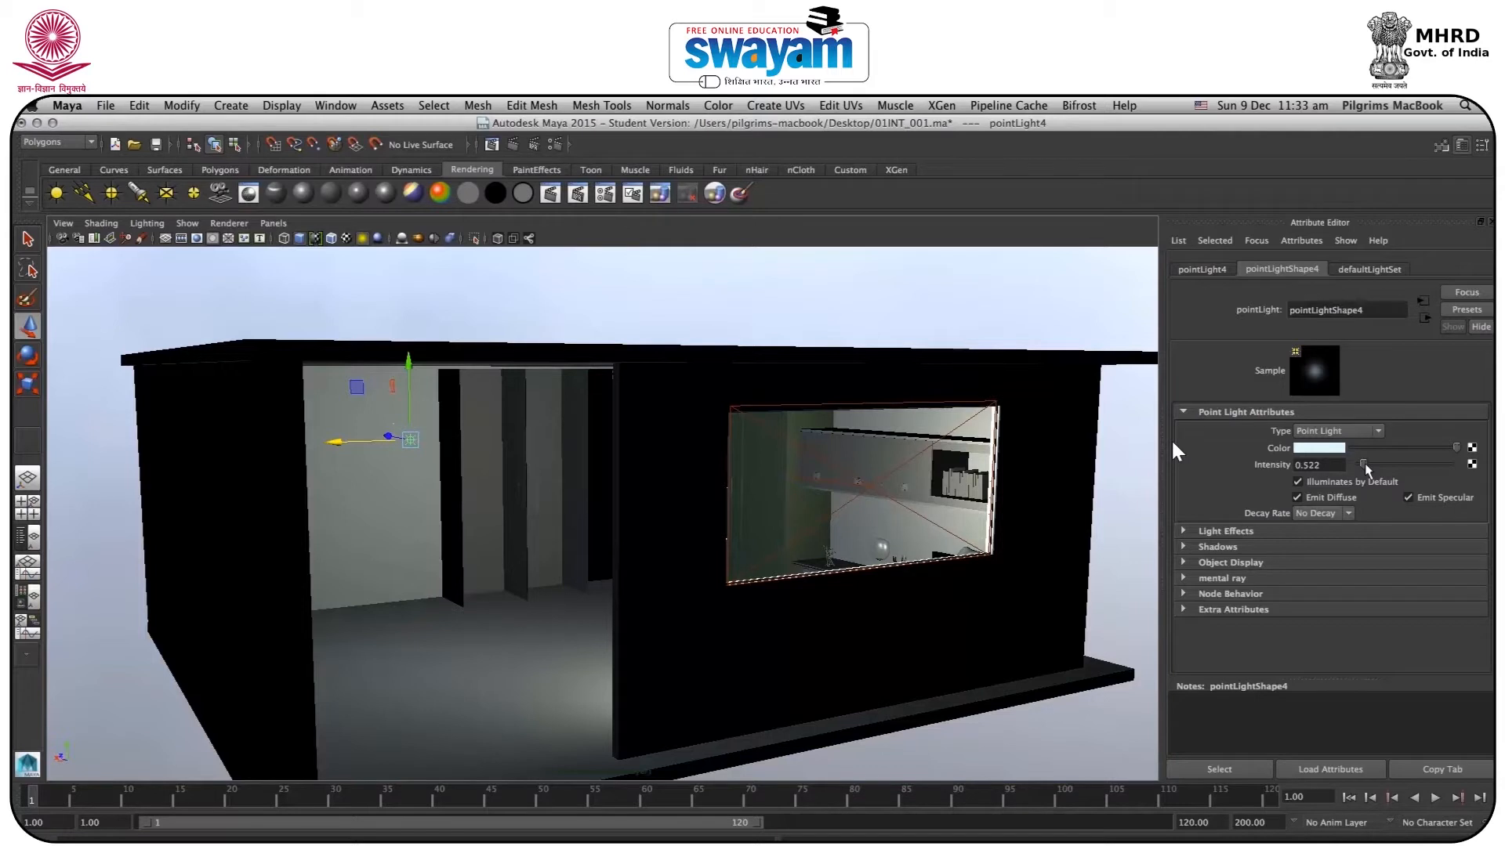
Step: Increase the ray depth limit, shadow rays and light radius in the point light's raytrace shadow attributes
click(1221, 547)
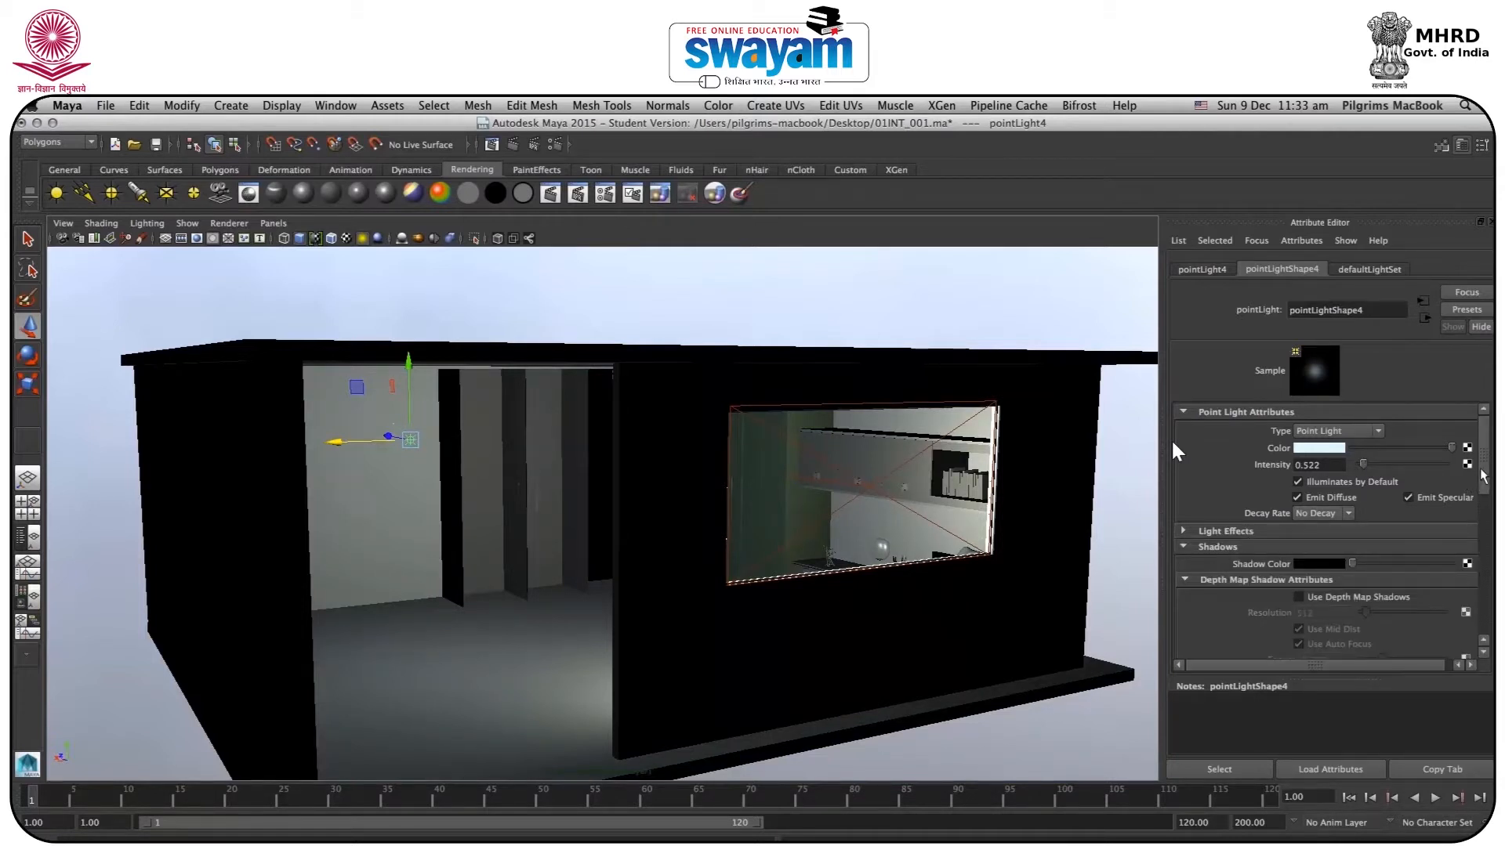
drag(1487, 474, 1486, 601)
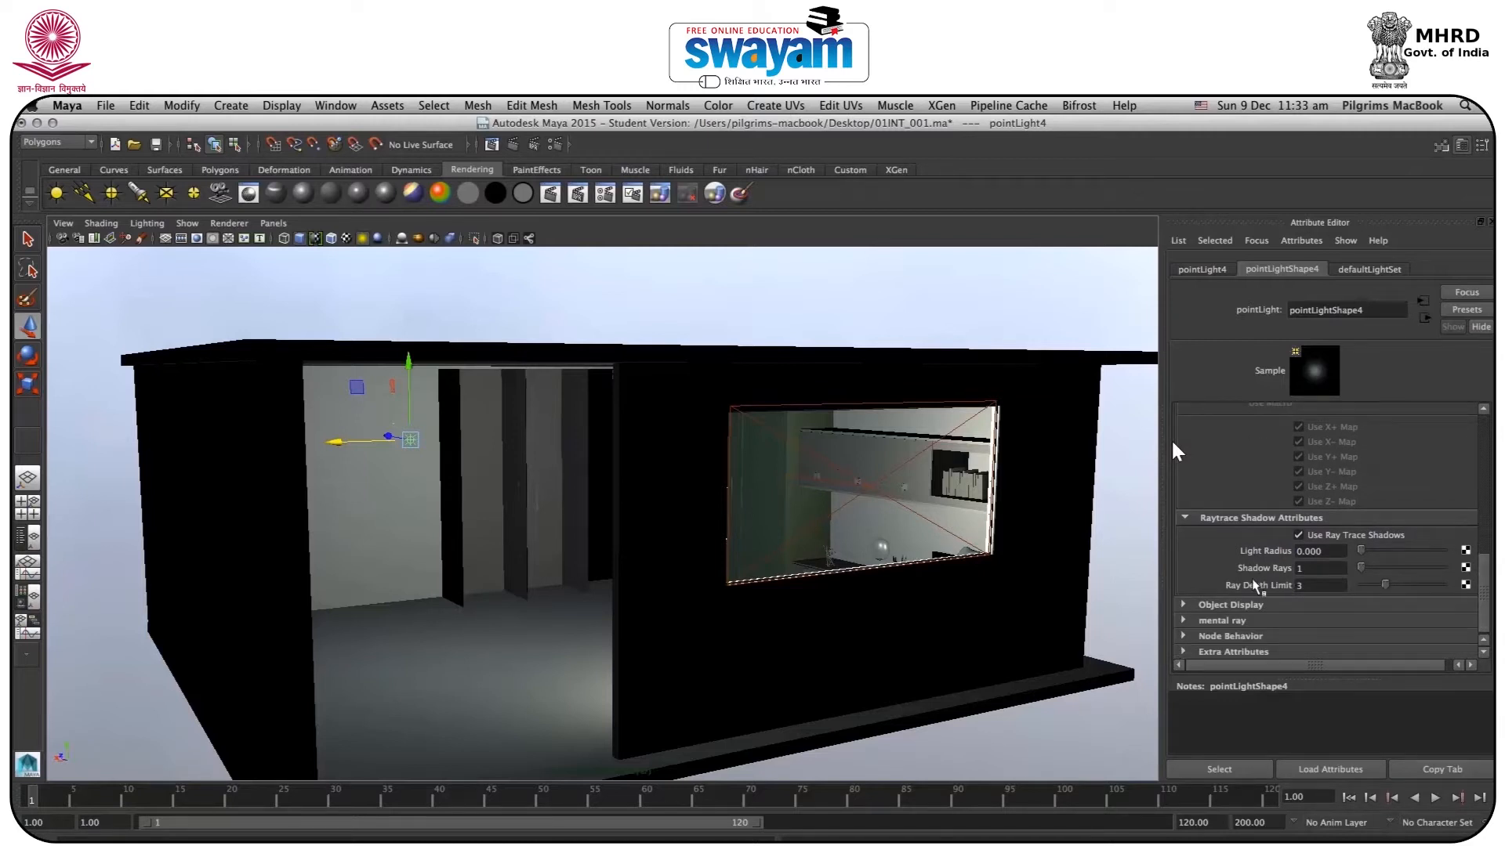
drag(1385, 586, 1402, 594)
drag(1361, 568, 1388, 582)
drag(1361, 552, 1372, 552)
scroll(1486, 571, up, 5)
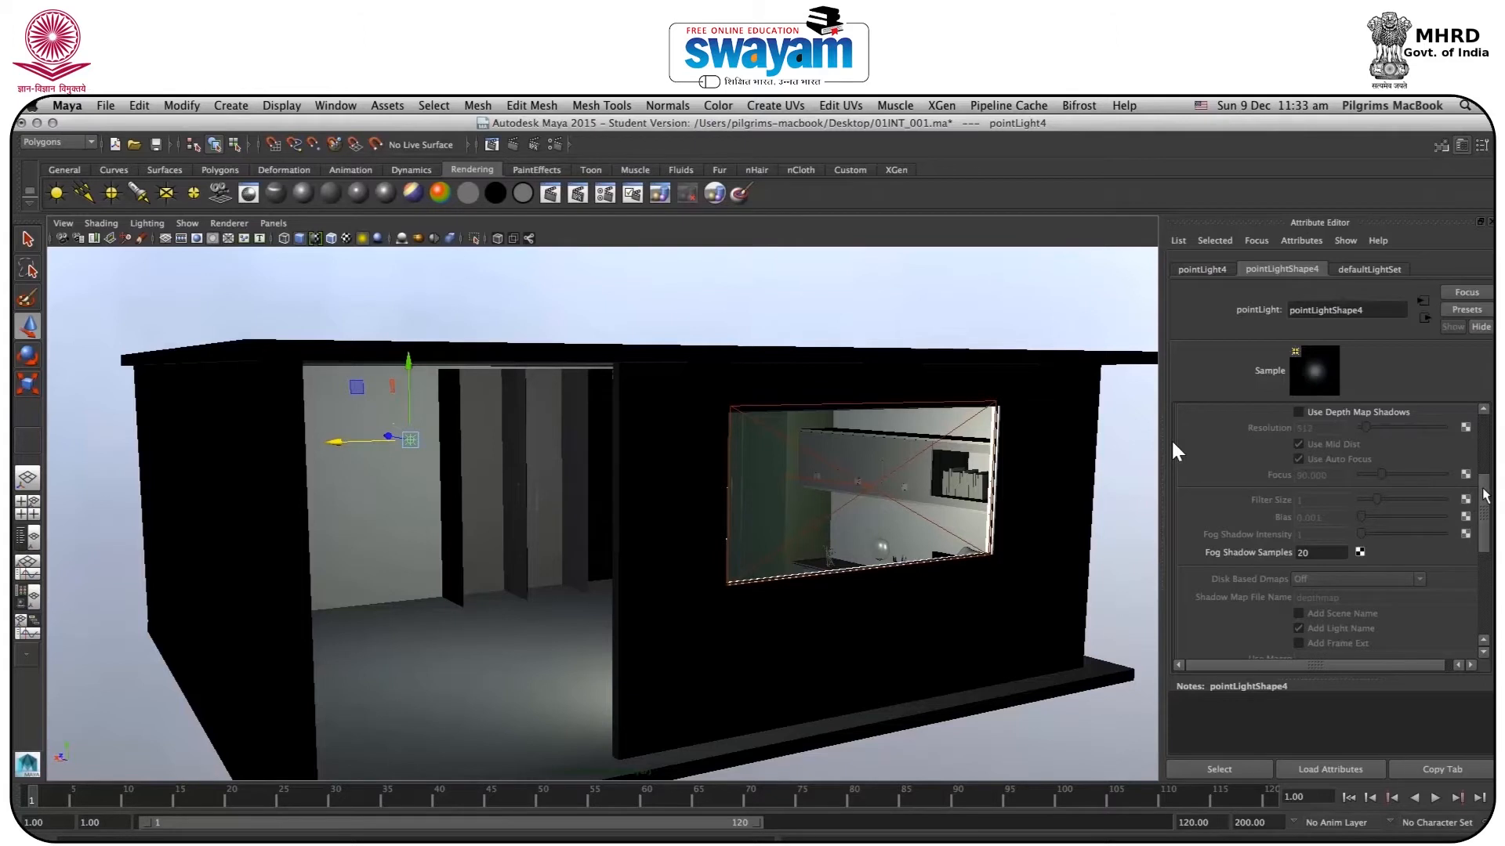
scroll(1483, 495, up, 2)
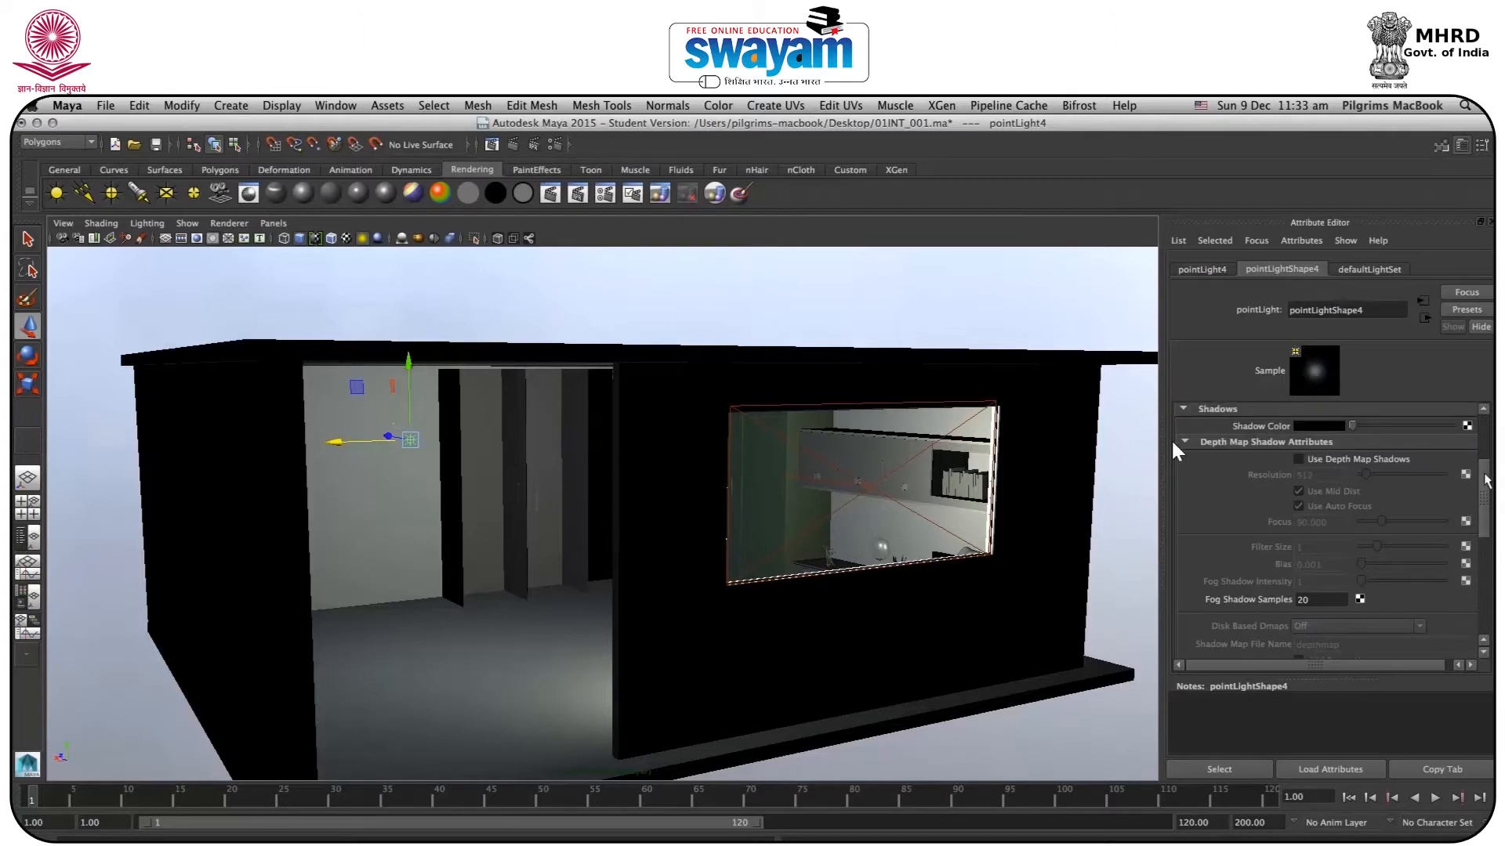
click(1356, 459)
click(1361, 458)
click(1364, 460)
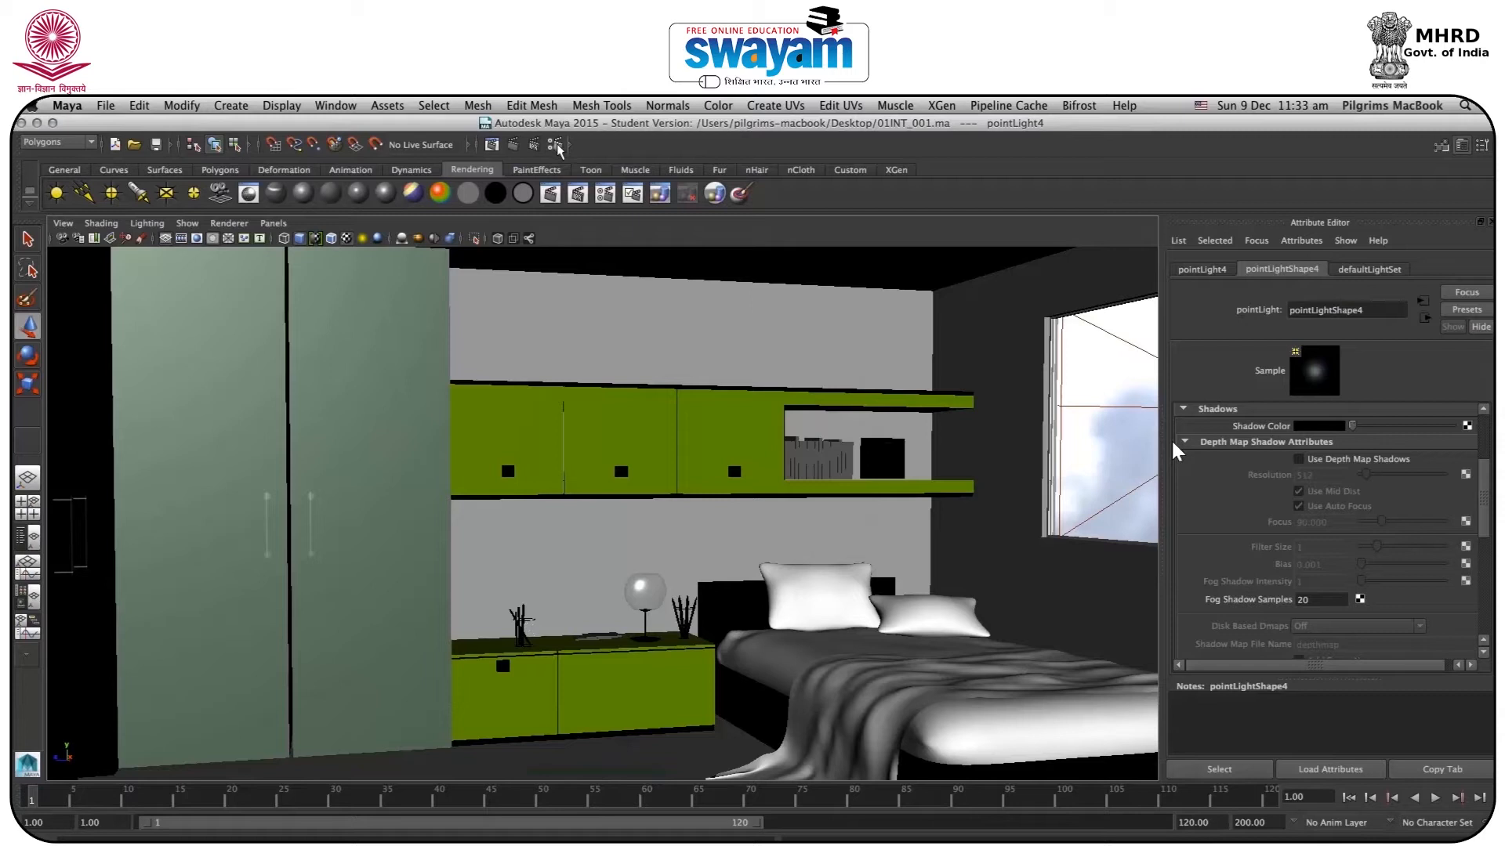
Step: Set the render image size to the 320x240 preset in the common render settings
click(557, 145)
drag(470, 236, 662, 229)
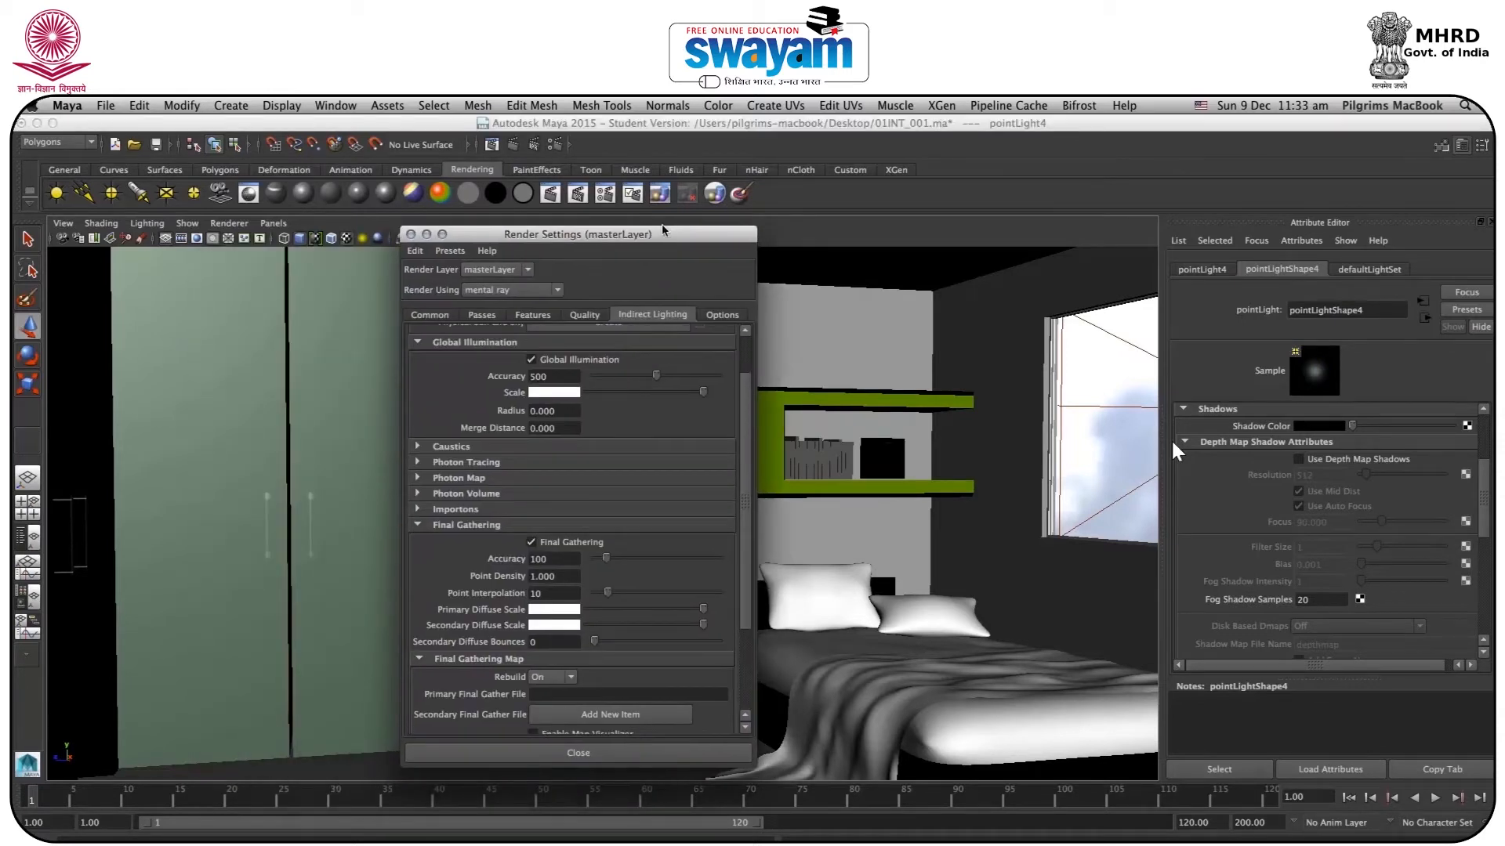
click(430, 315)
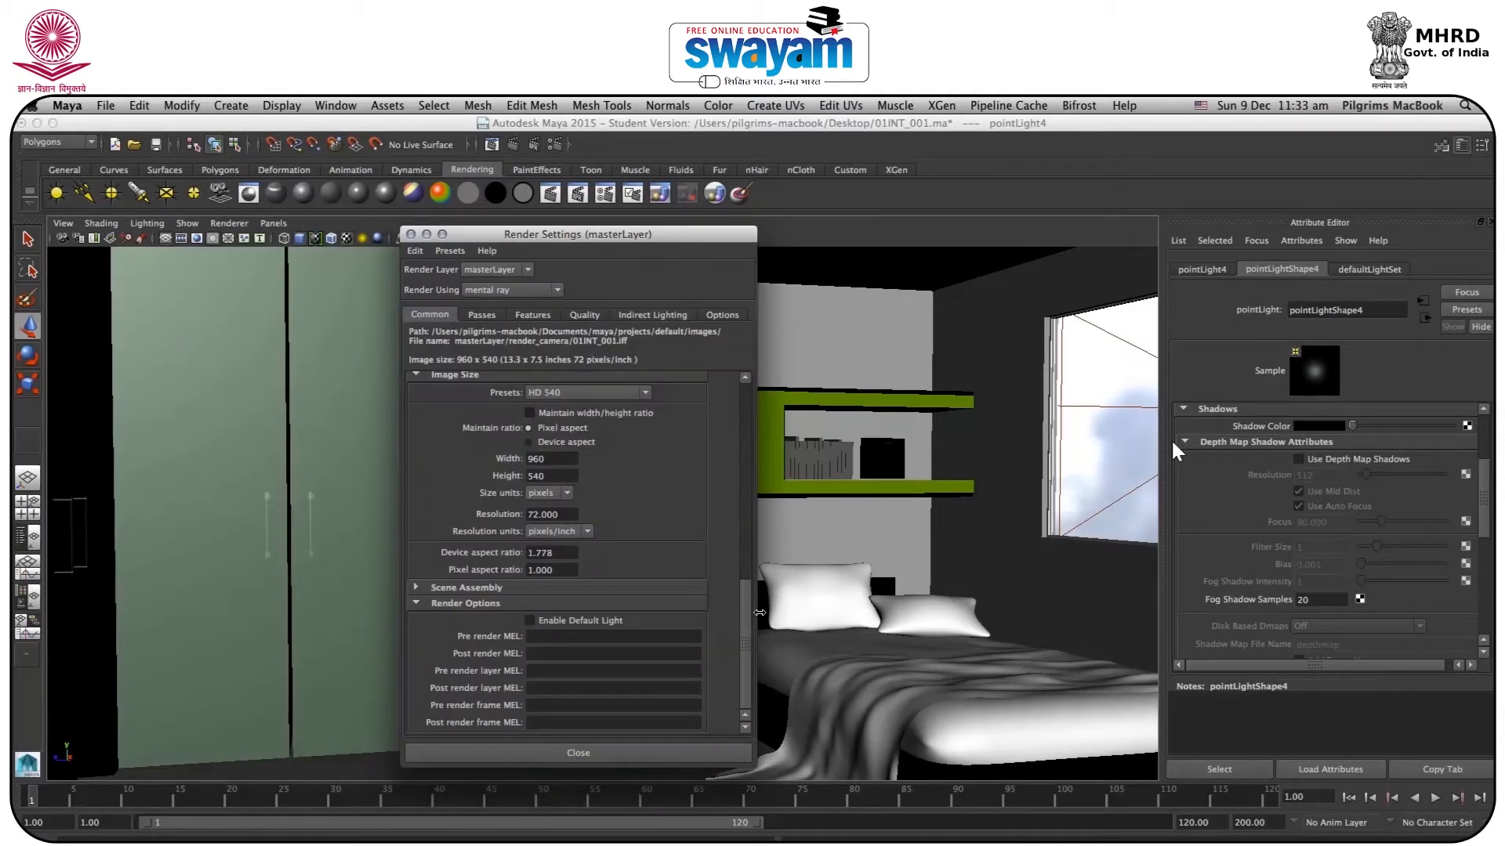
scroll(748, 623, up, 3)
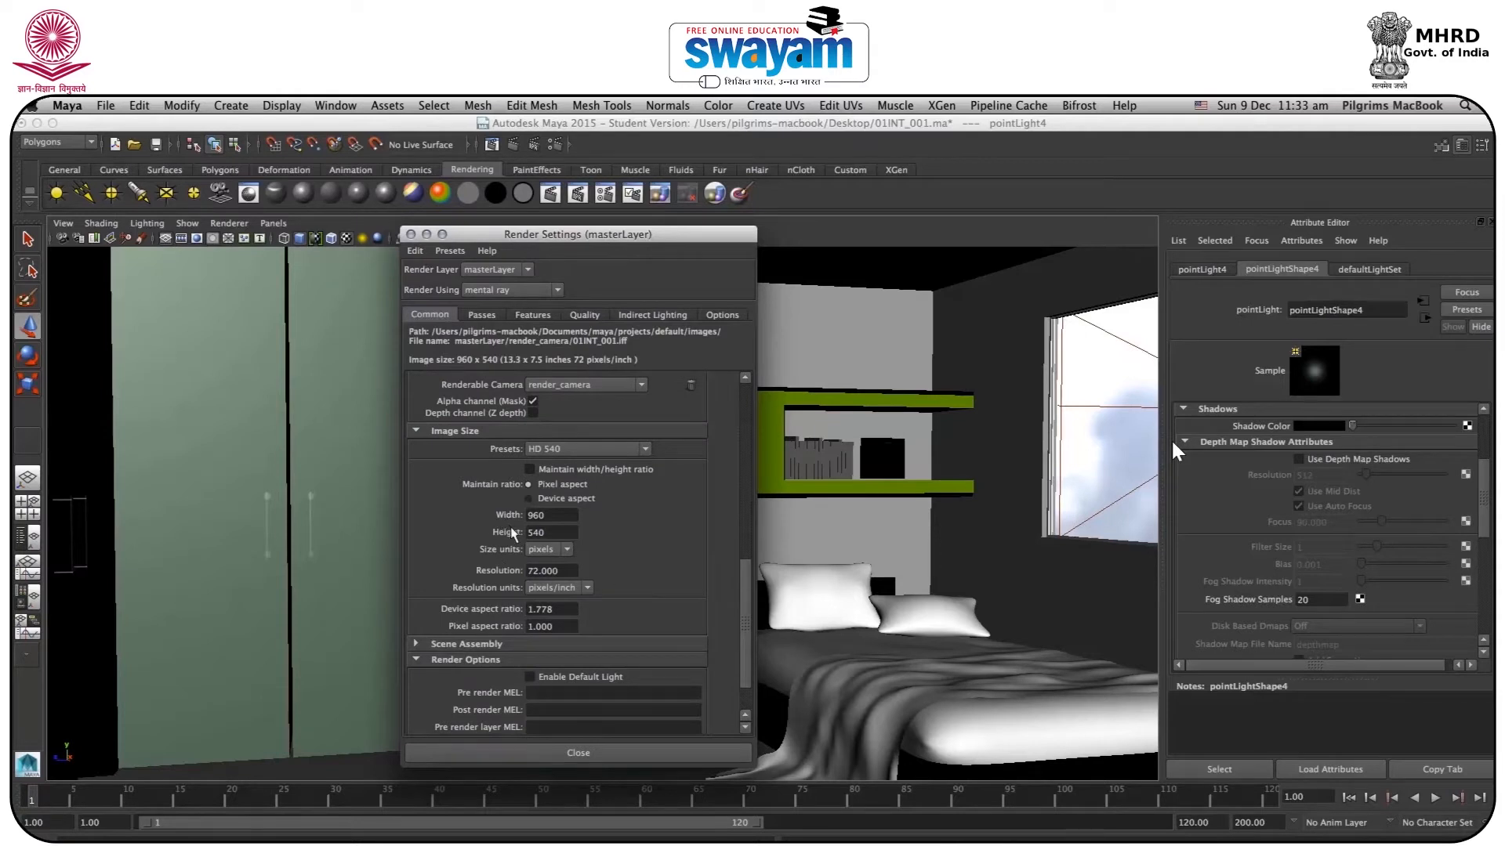
click(558, 449)
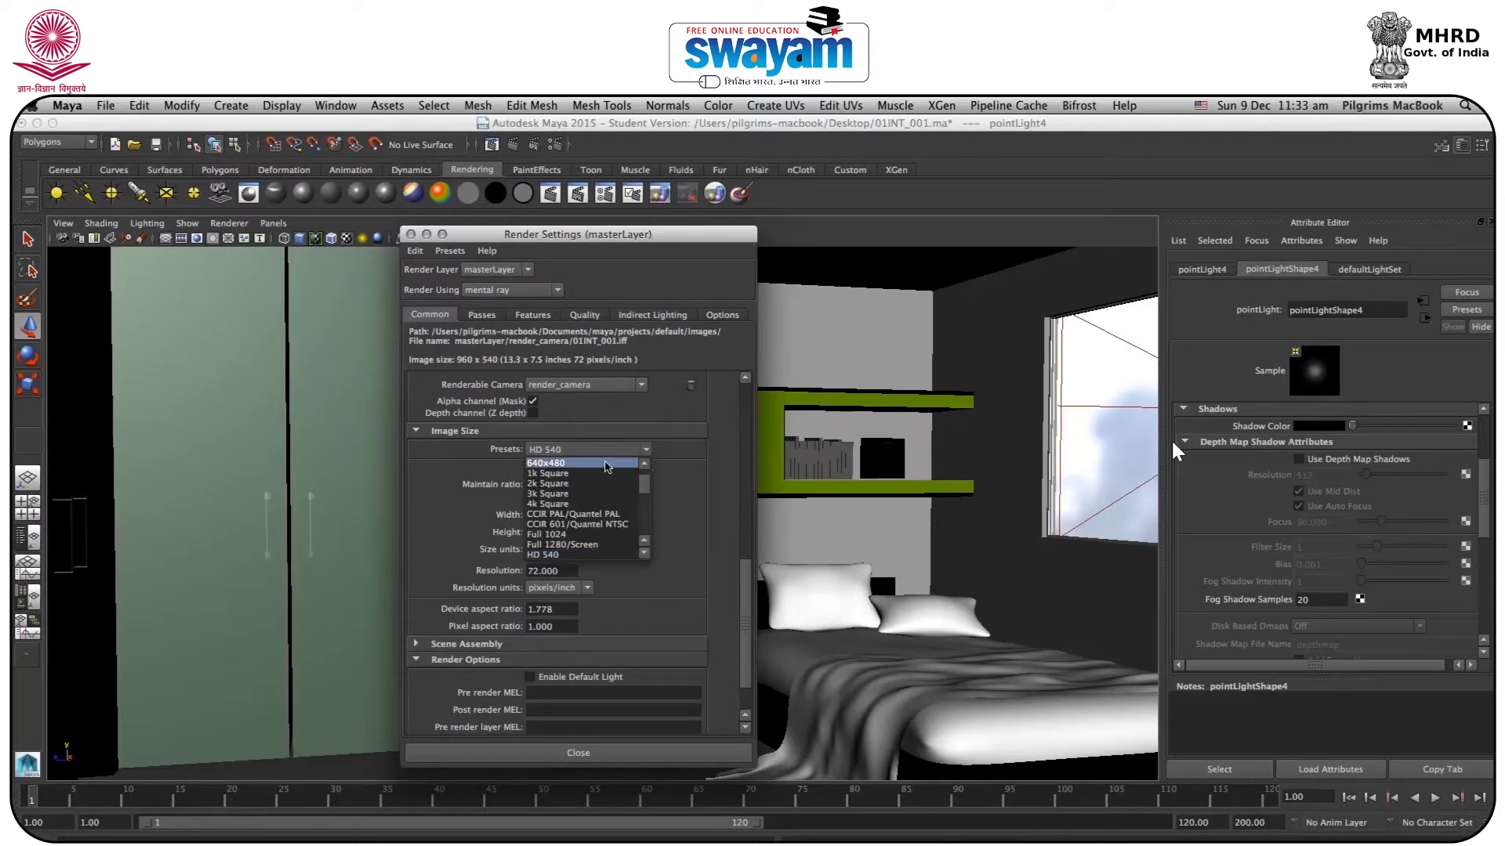
scroll(648, 483, up, 2)
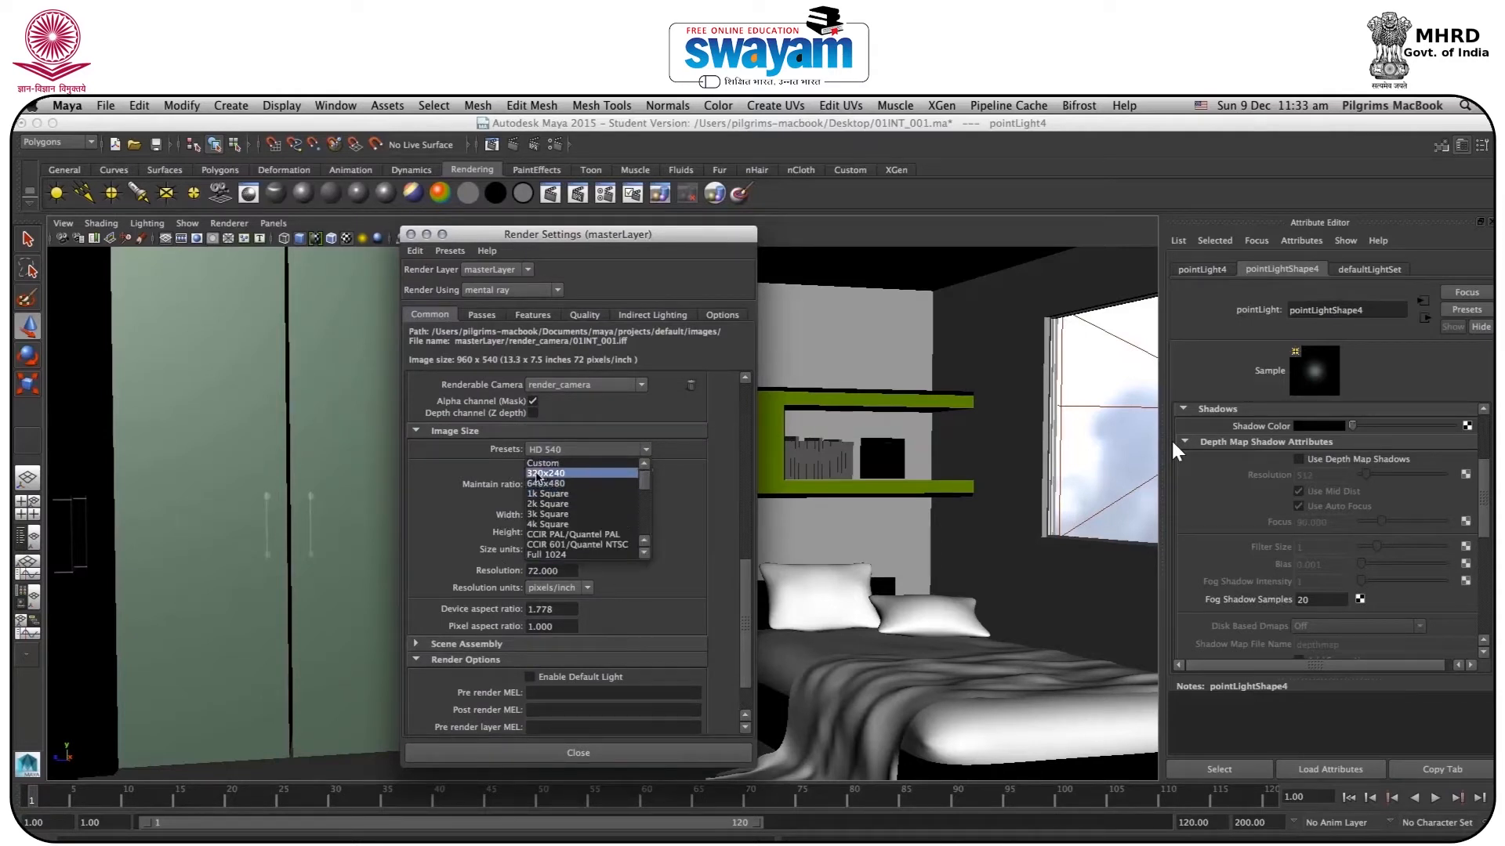
click(559, 474)
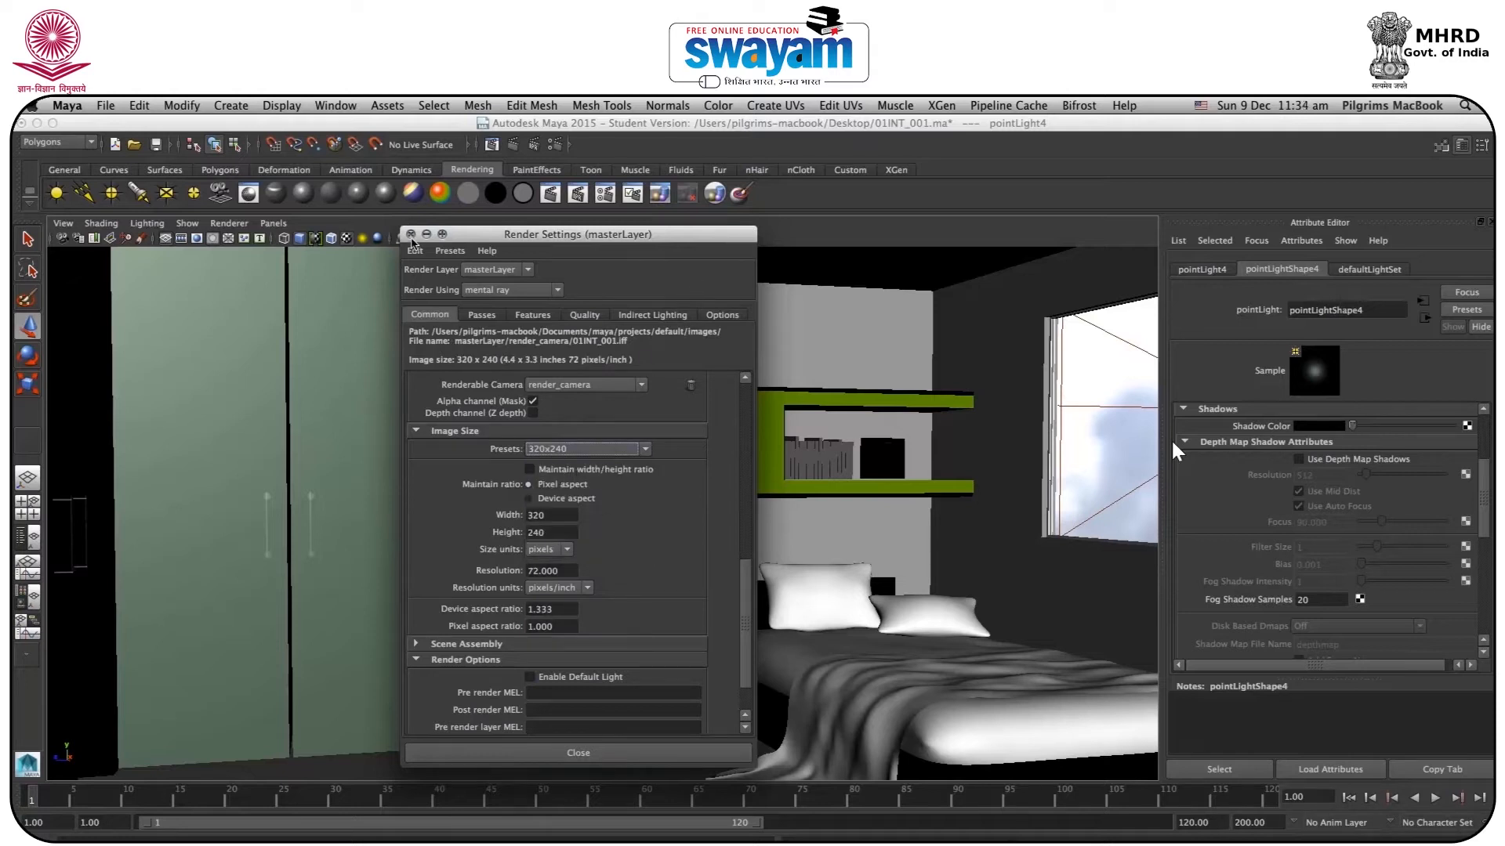
click(426, 234)
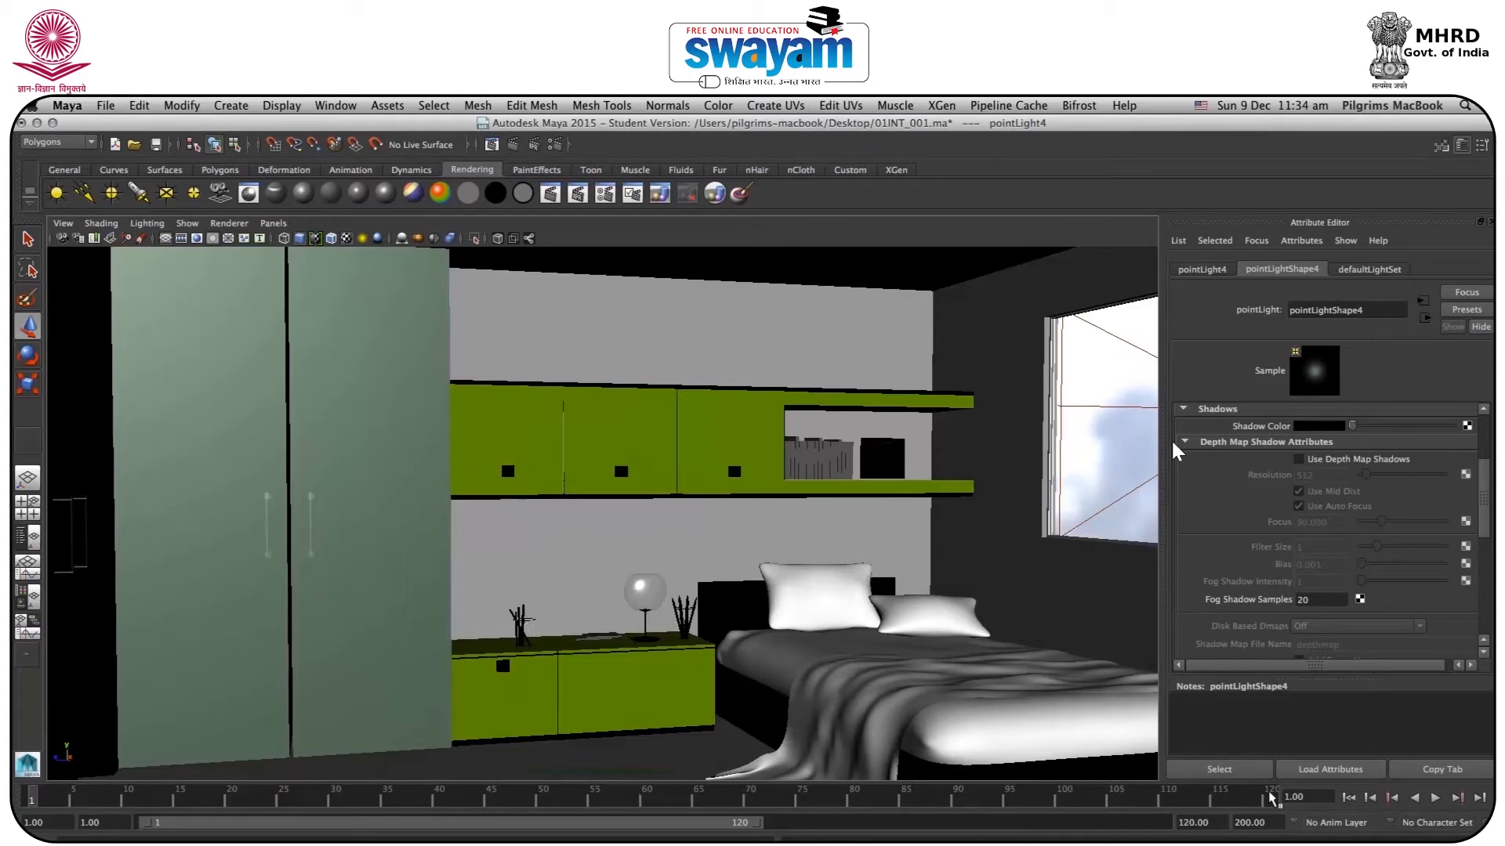
click(1397, 838)
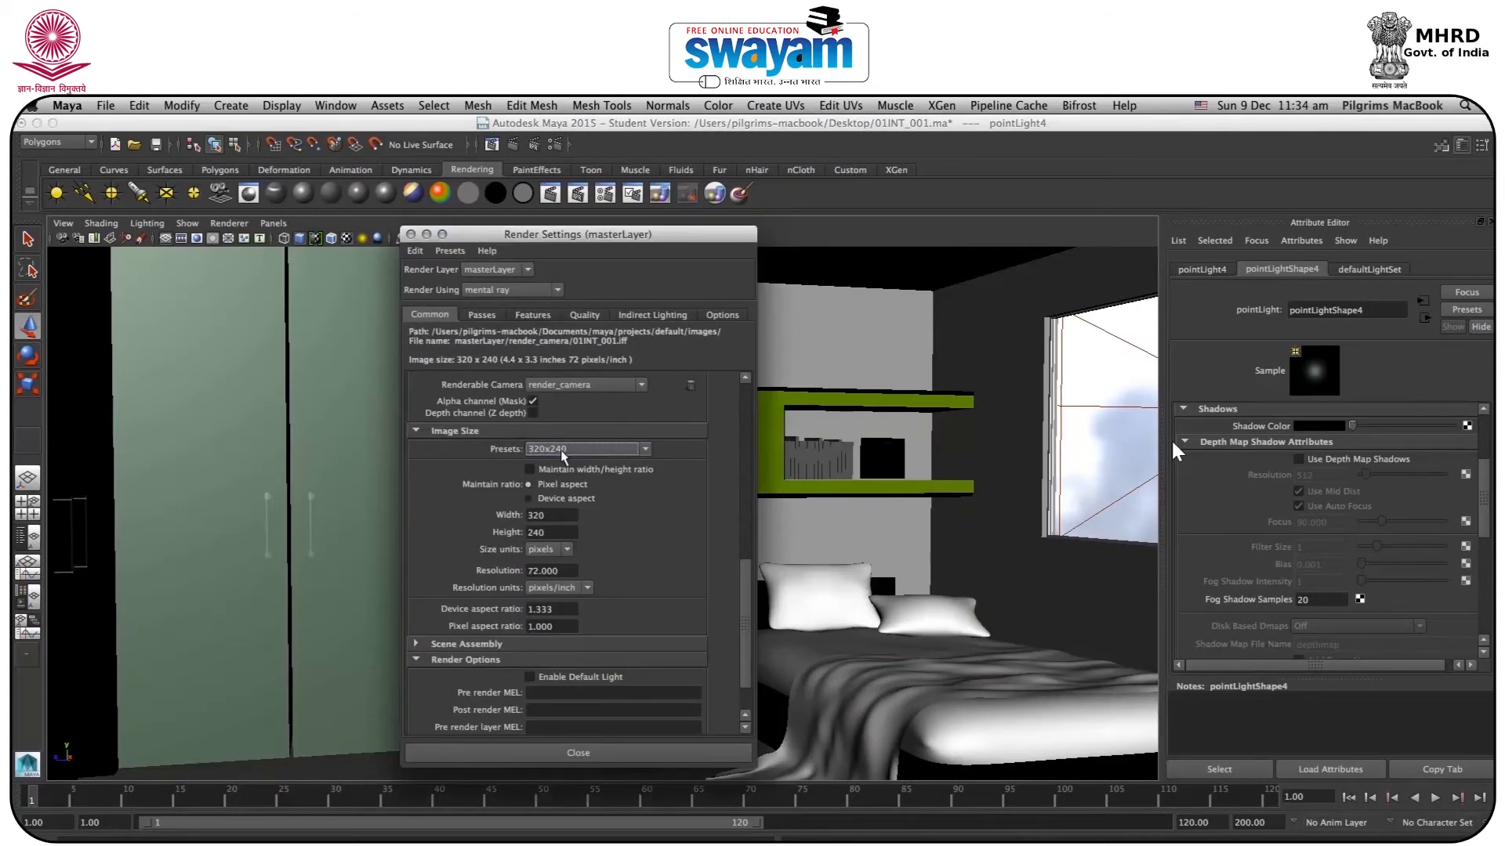
click(559, 451)
mouse_move(644, 478)
mouse_down()
mouse_move(647, 500)
mouse_move(643, 465)
mouse_up()
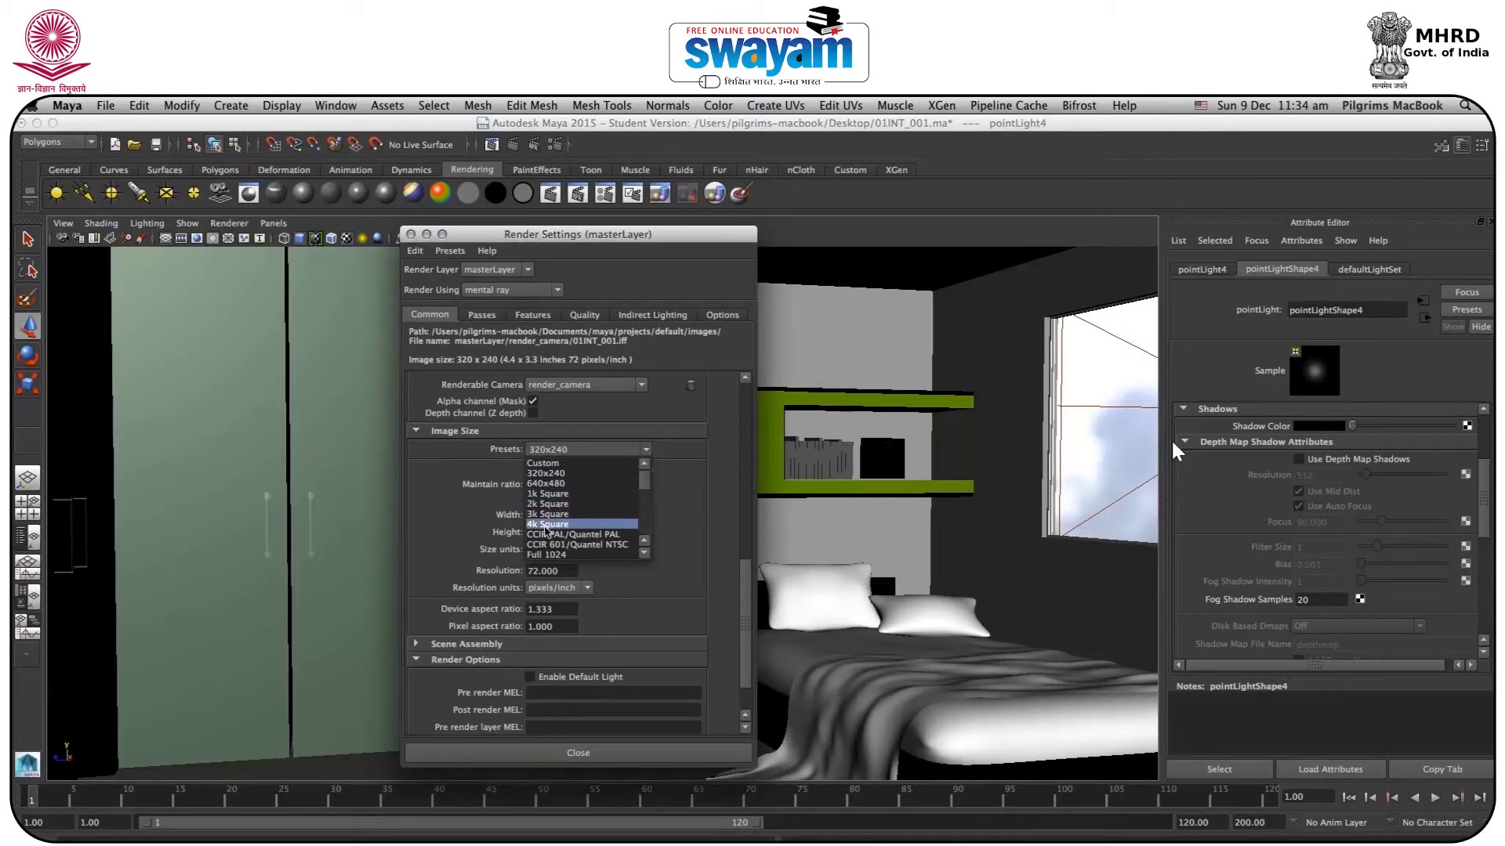
click(704, 479)
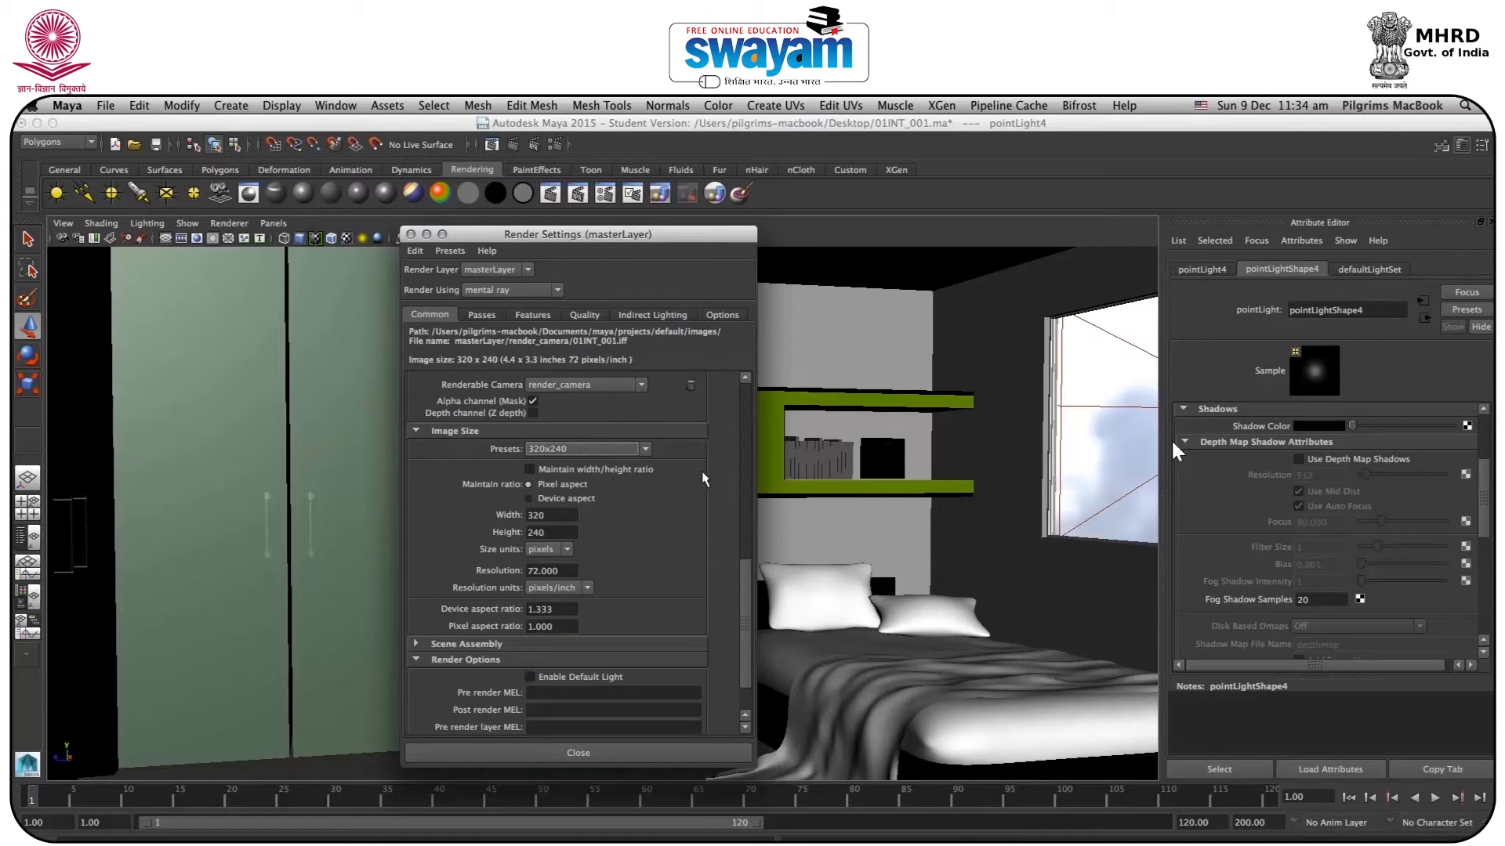
click(410, 235)
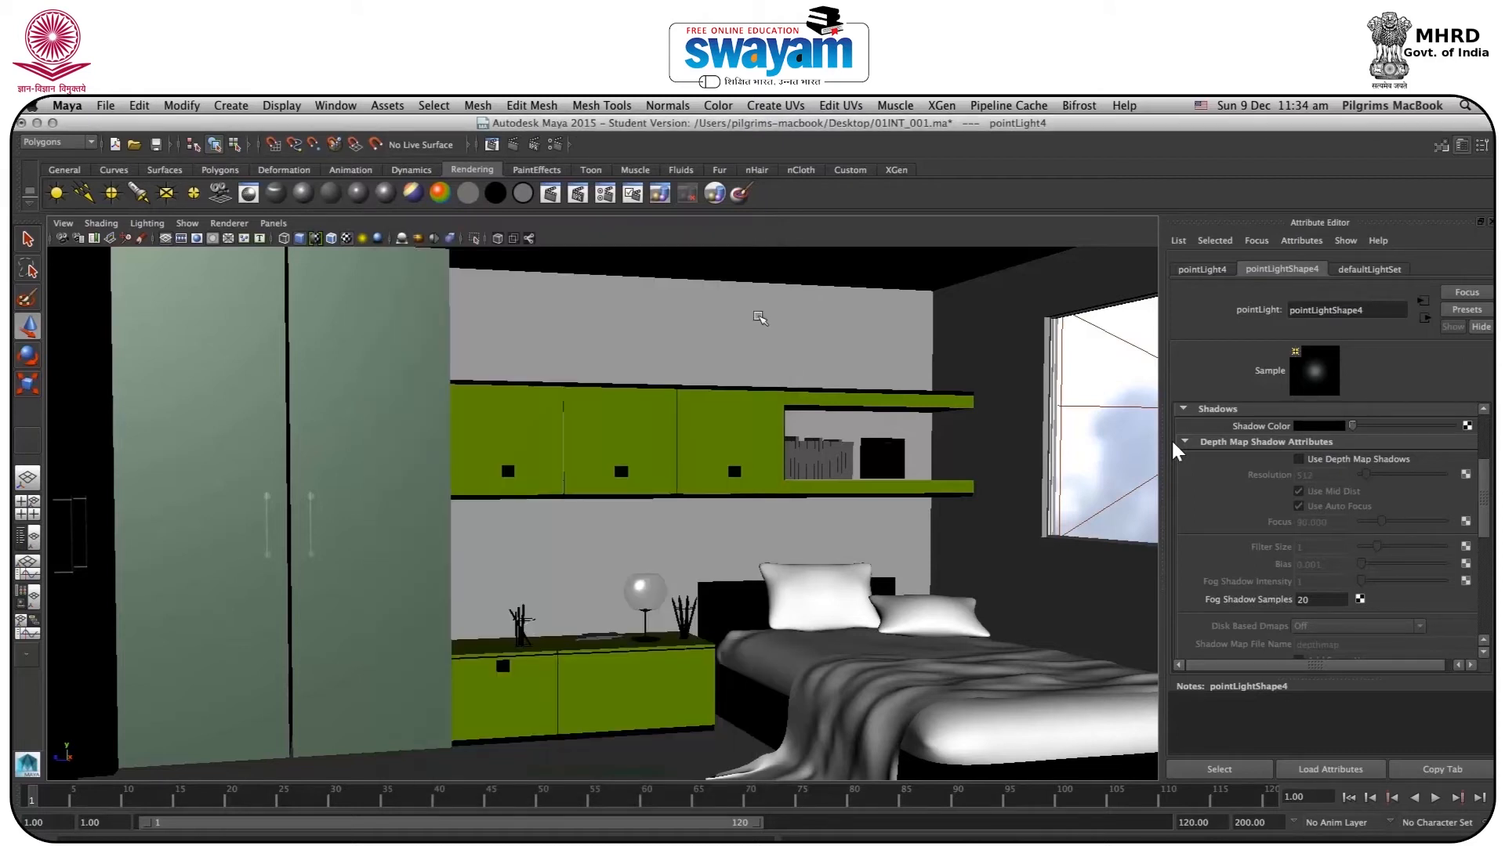
Step: Test-render the bedroom at the small image size and close the finished render
click(514, 145)
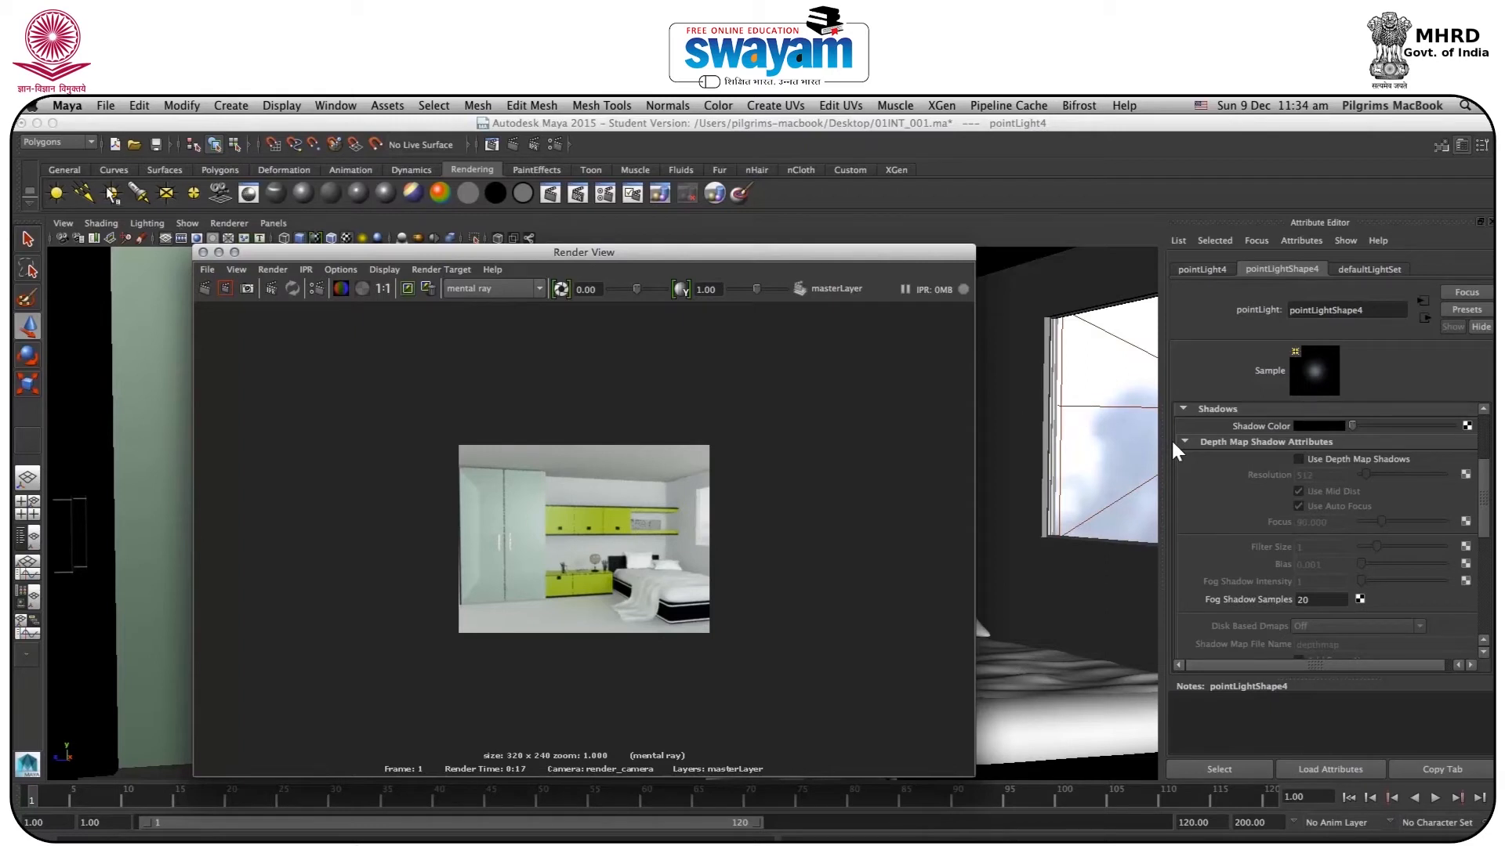
click(203, 252)
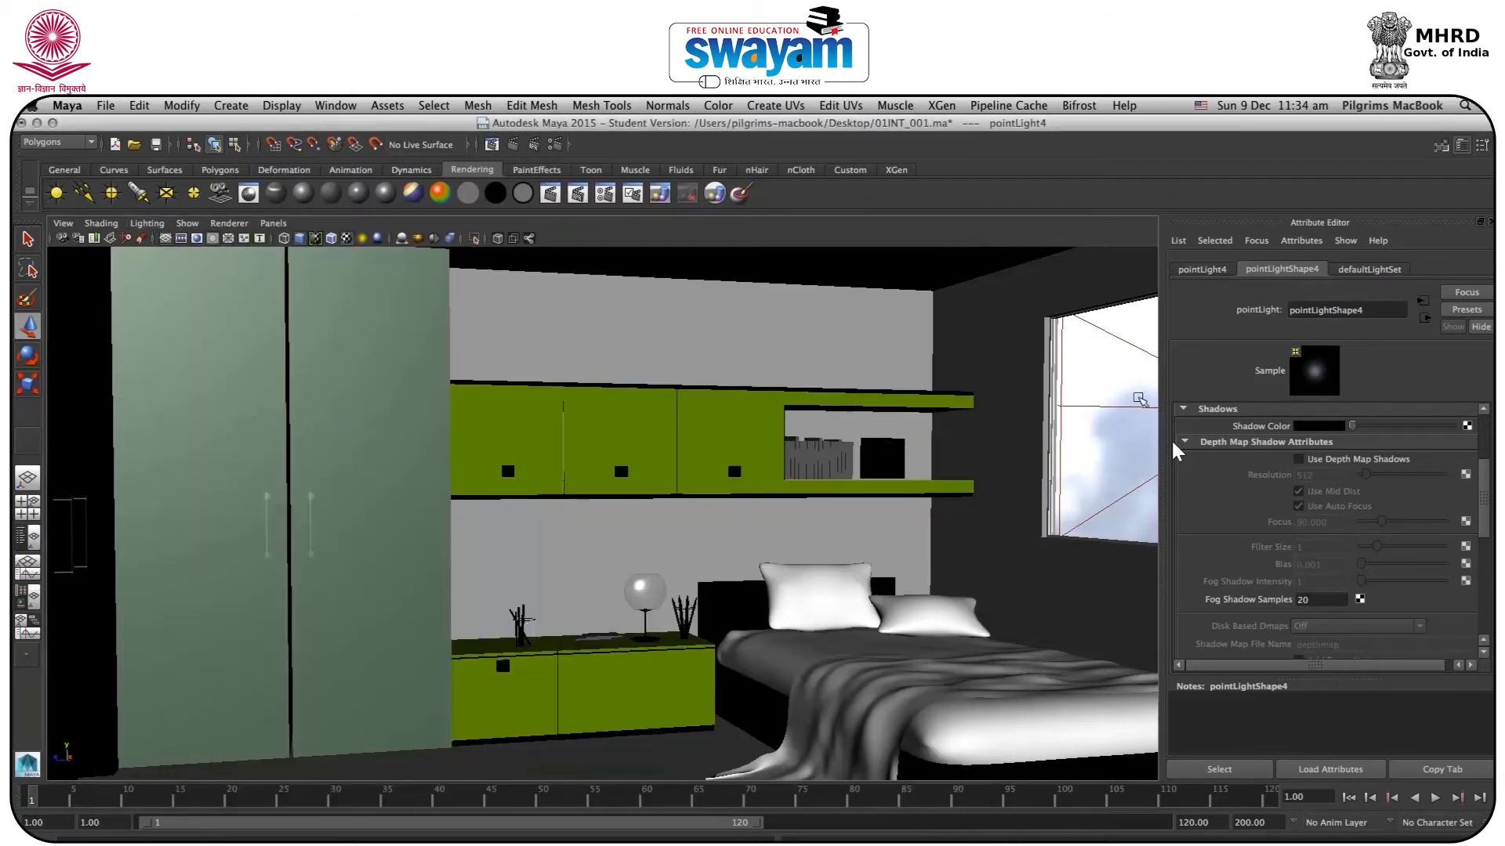
Step: Lower the intensity of the warm area light at the window to 0.250
click(1128, 409)
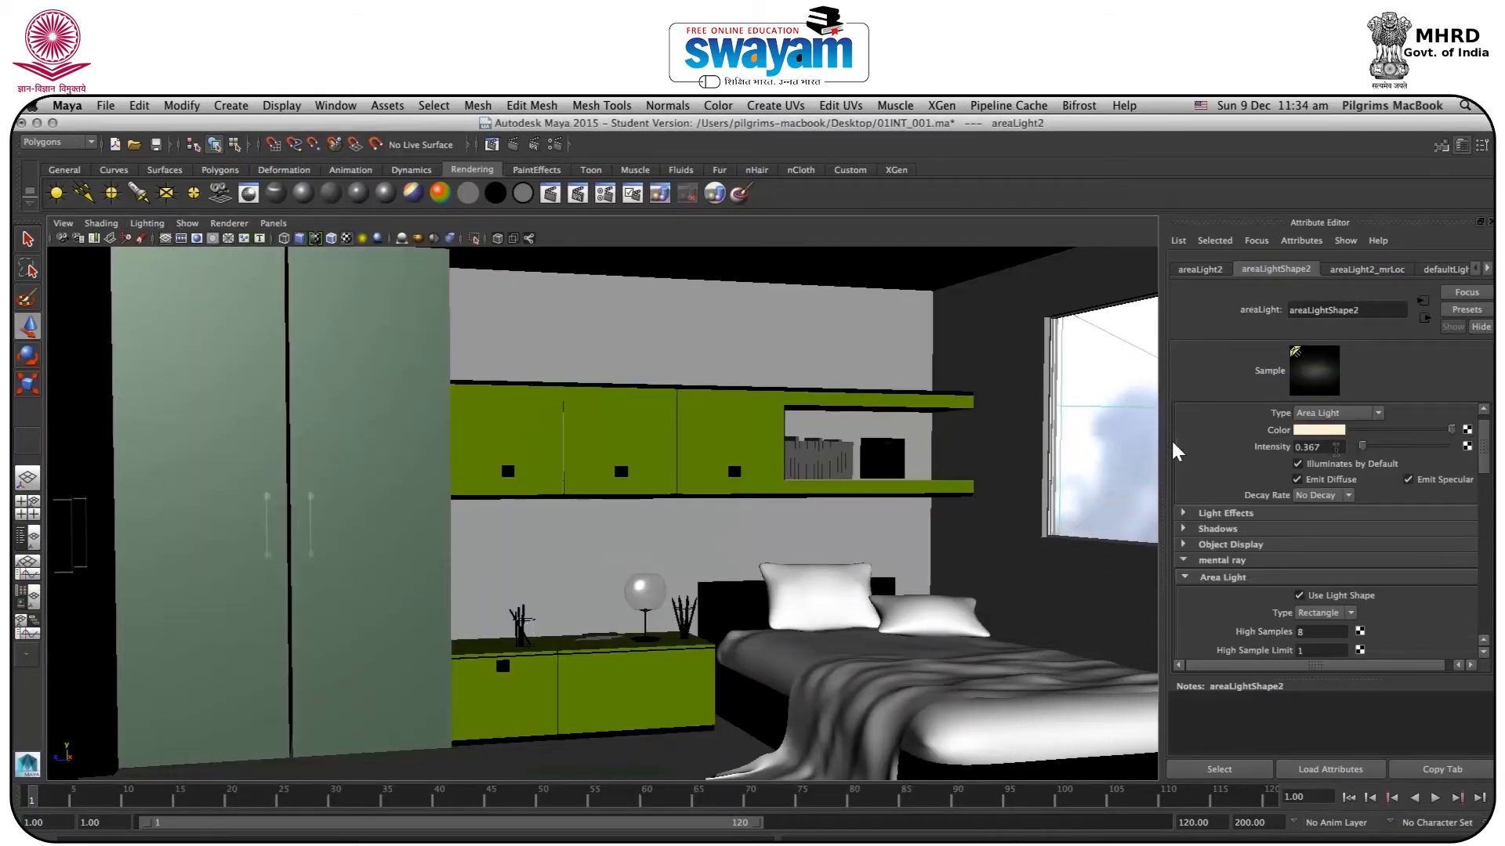
drag(1325, 448, 1304, 448)
key(Return)
Step: Select the cool point light near the doorway in the perspective view and lower its intensity to 0.2
key(space)
key(space)
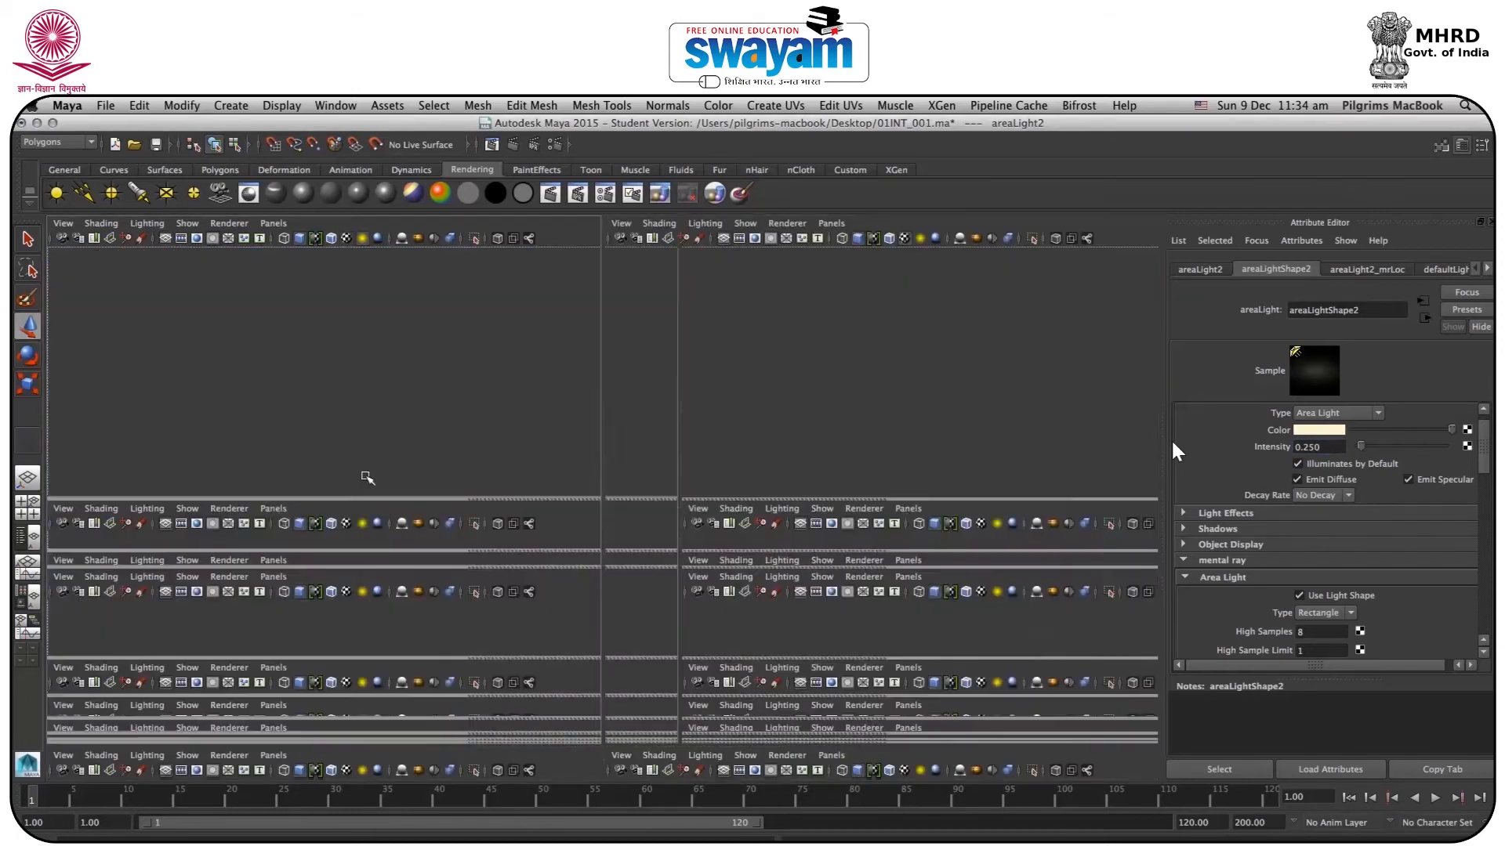
click(414, 440)
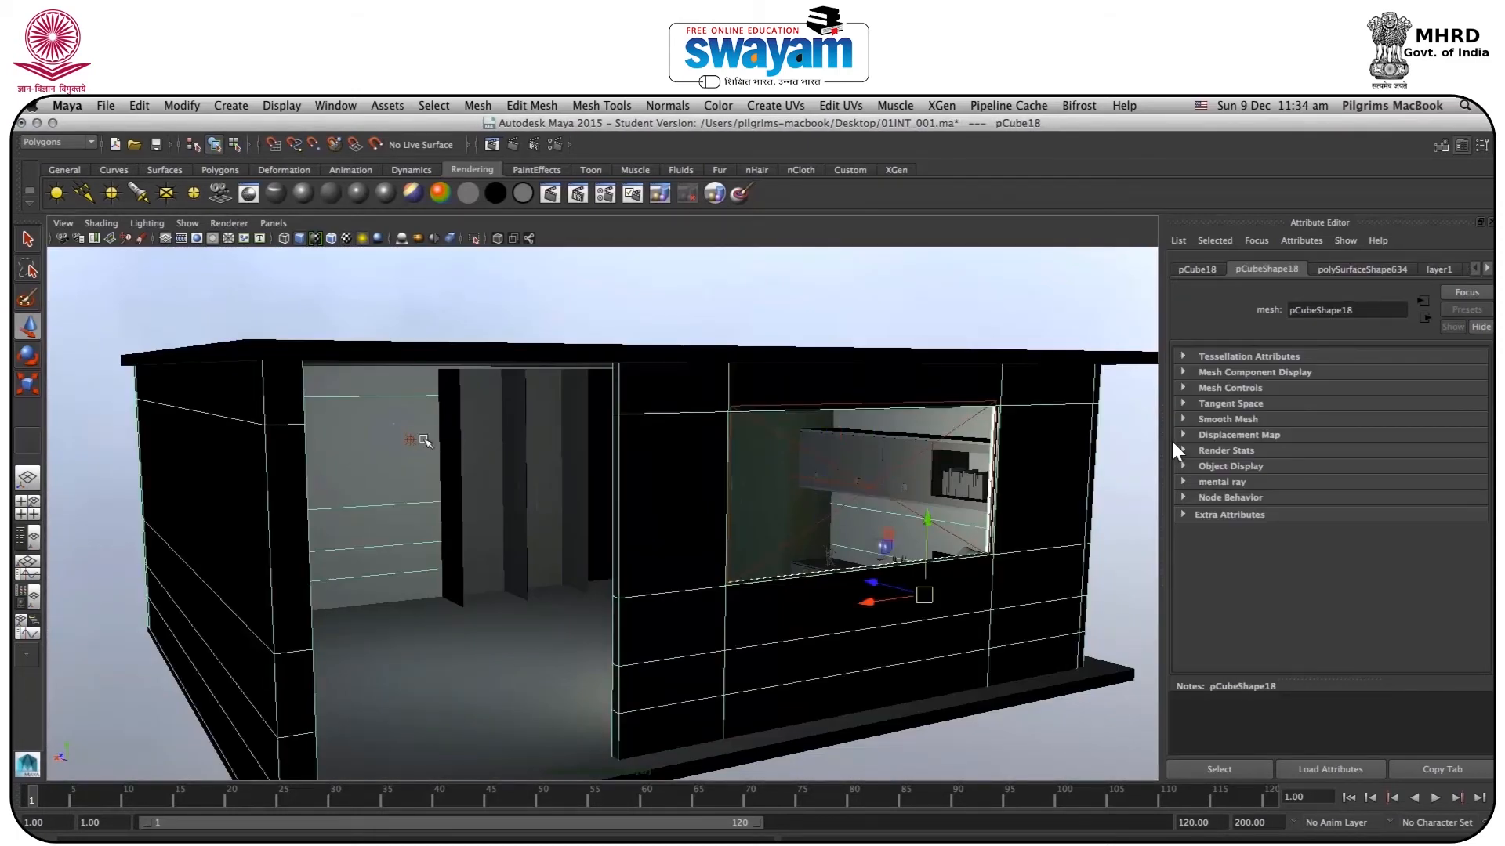
alt+drag(450, 473, 819, 518)
click(323, 440)
scroll(697, 652, up, 3)
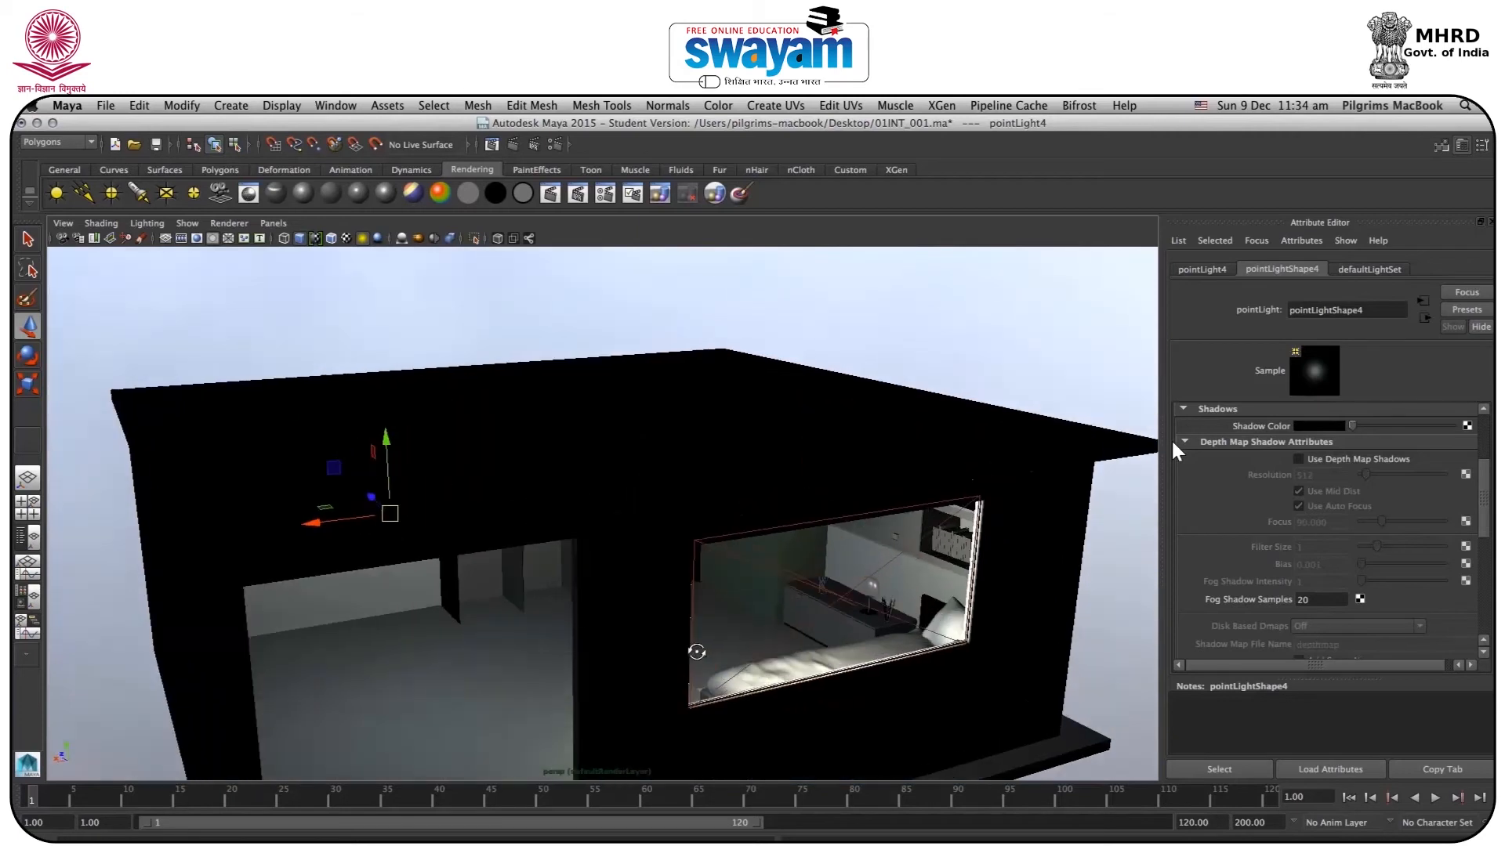
alt+drag(697, 652, 696, 658)
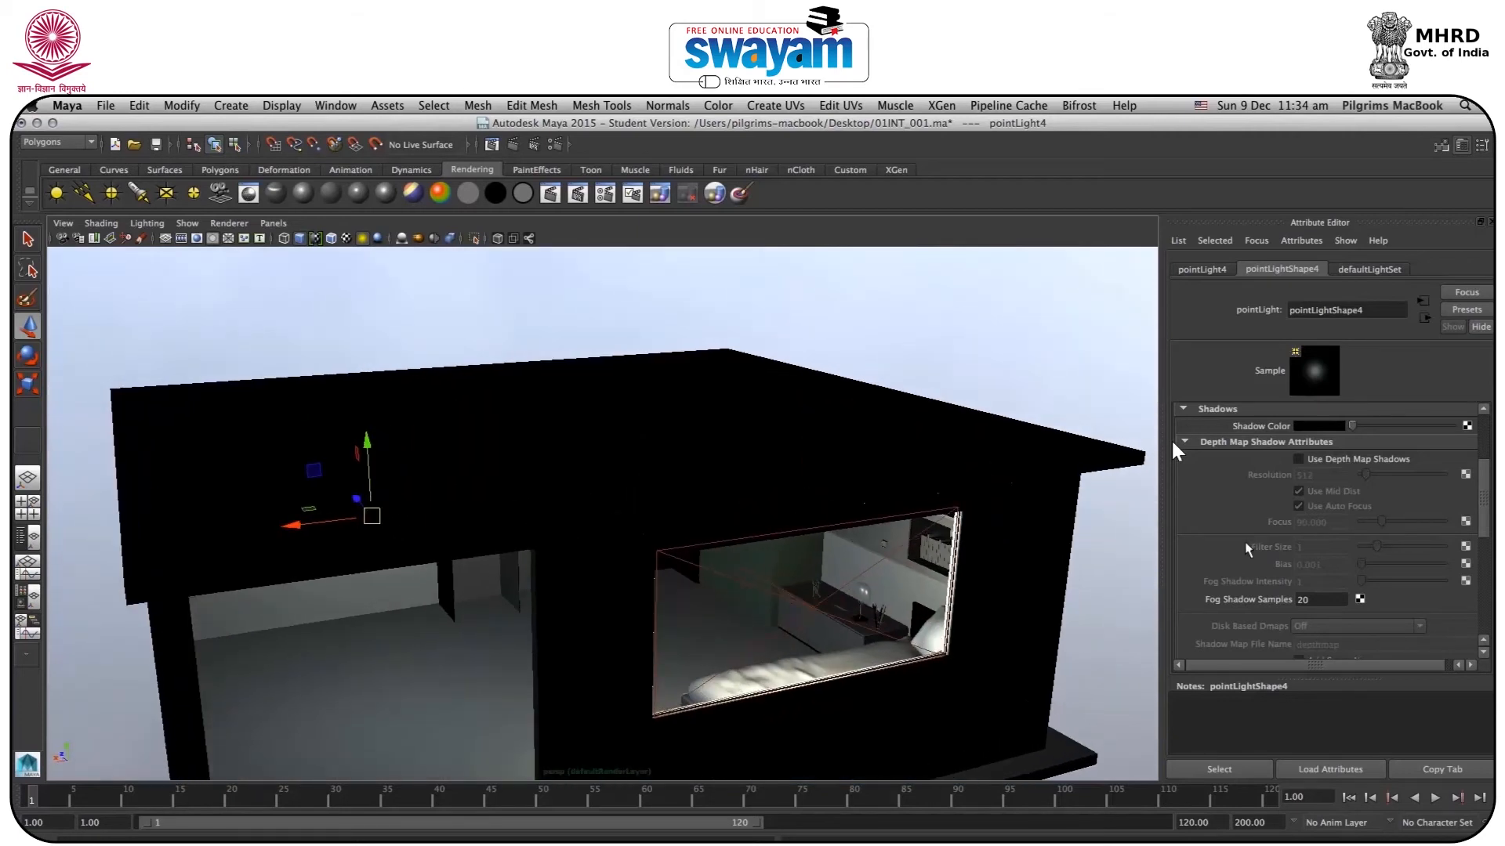
drag(1487, 474, 1487, 413)
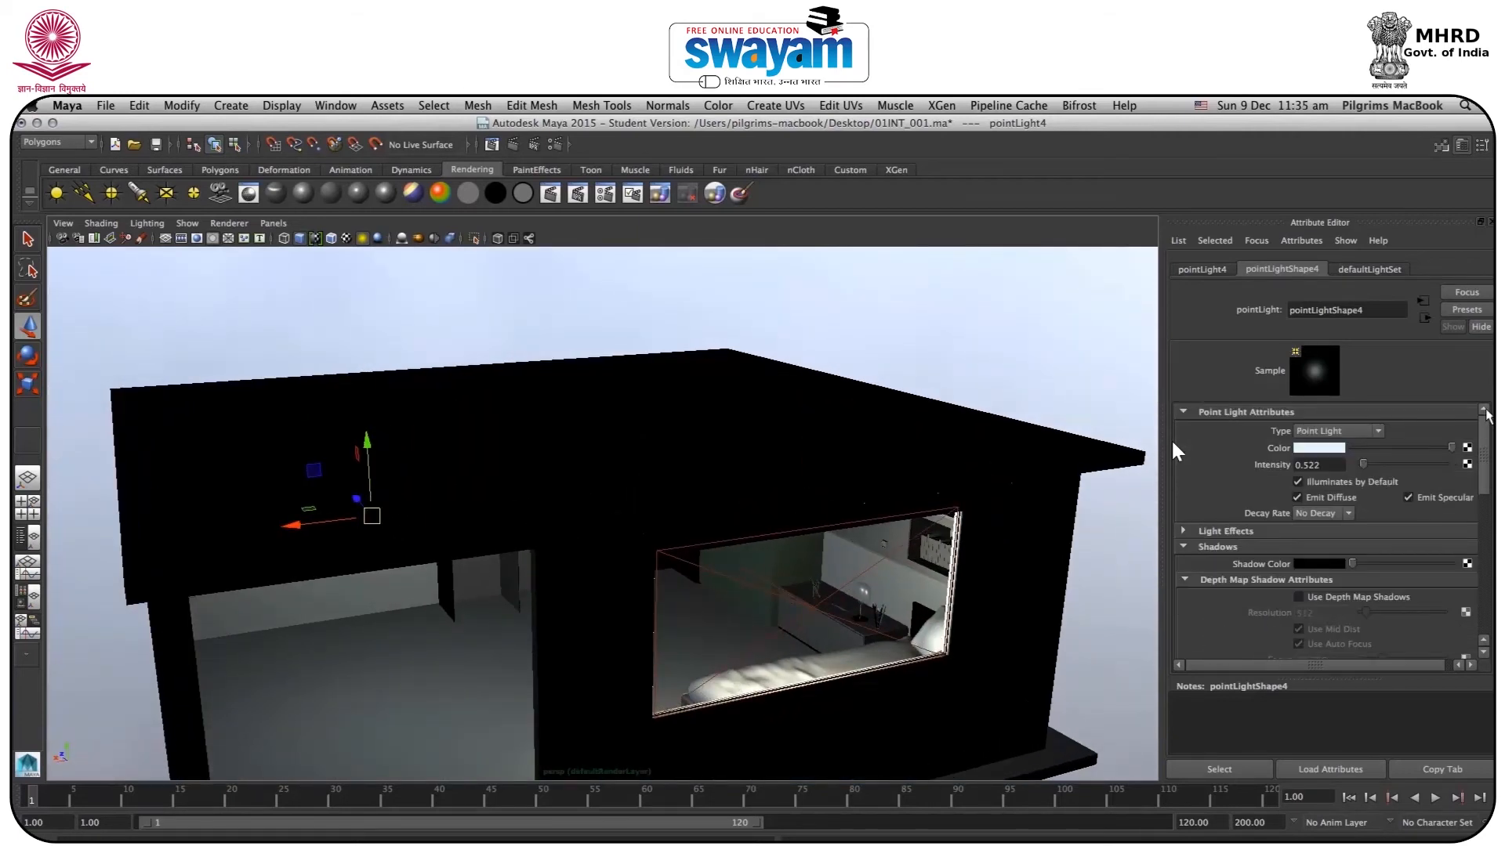
drag(1322, 465, 1304, 471)
text(2)
key(Return)
Step: Return to the interior render camera view and test-render the room with the dimmed lights
key(space)
key(space)
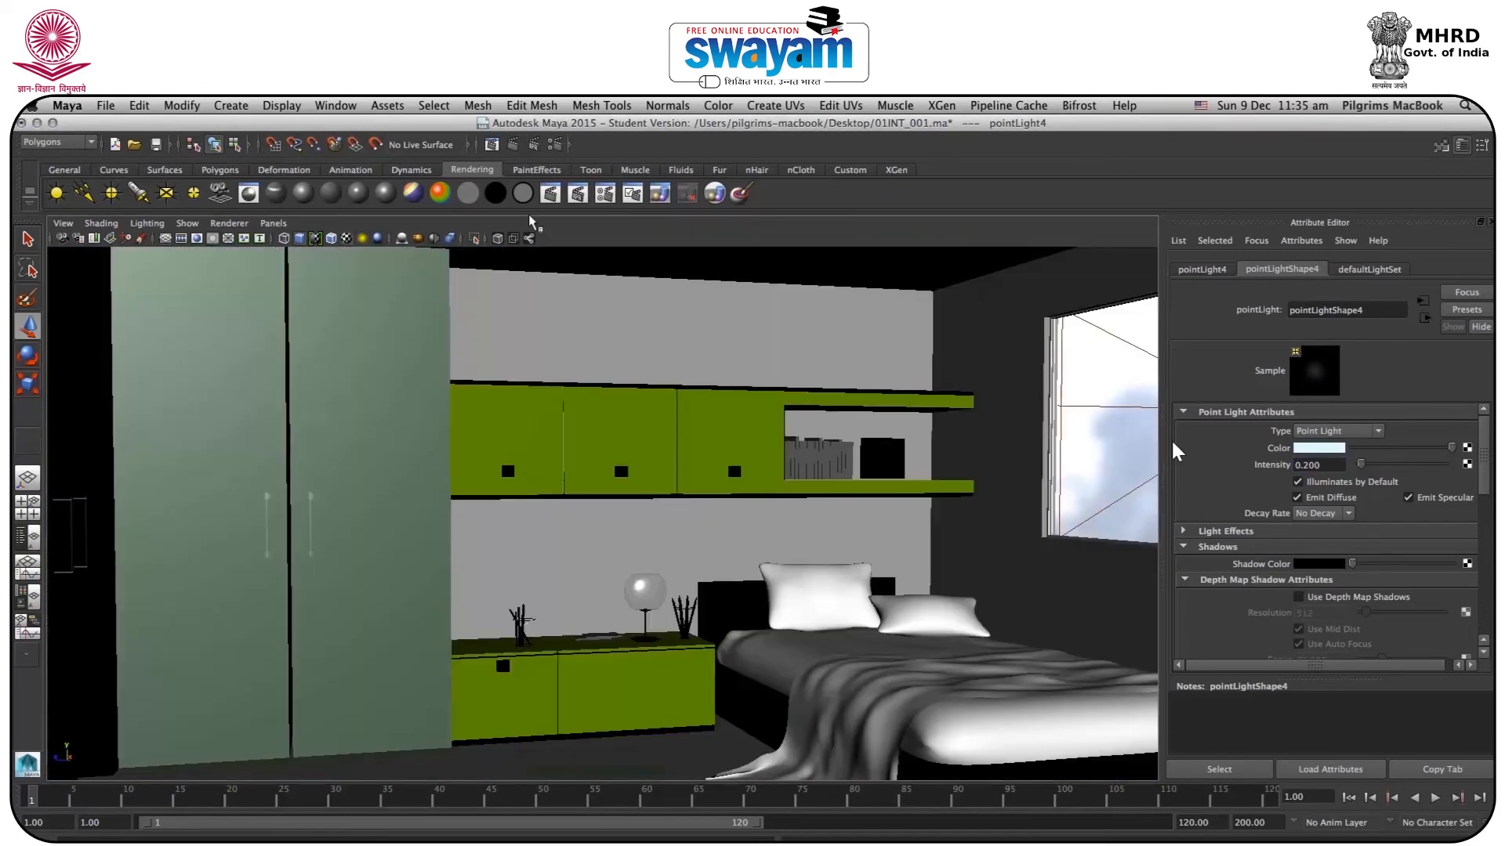
click(514, 145)
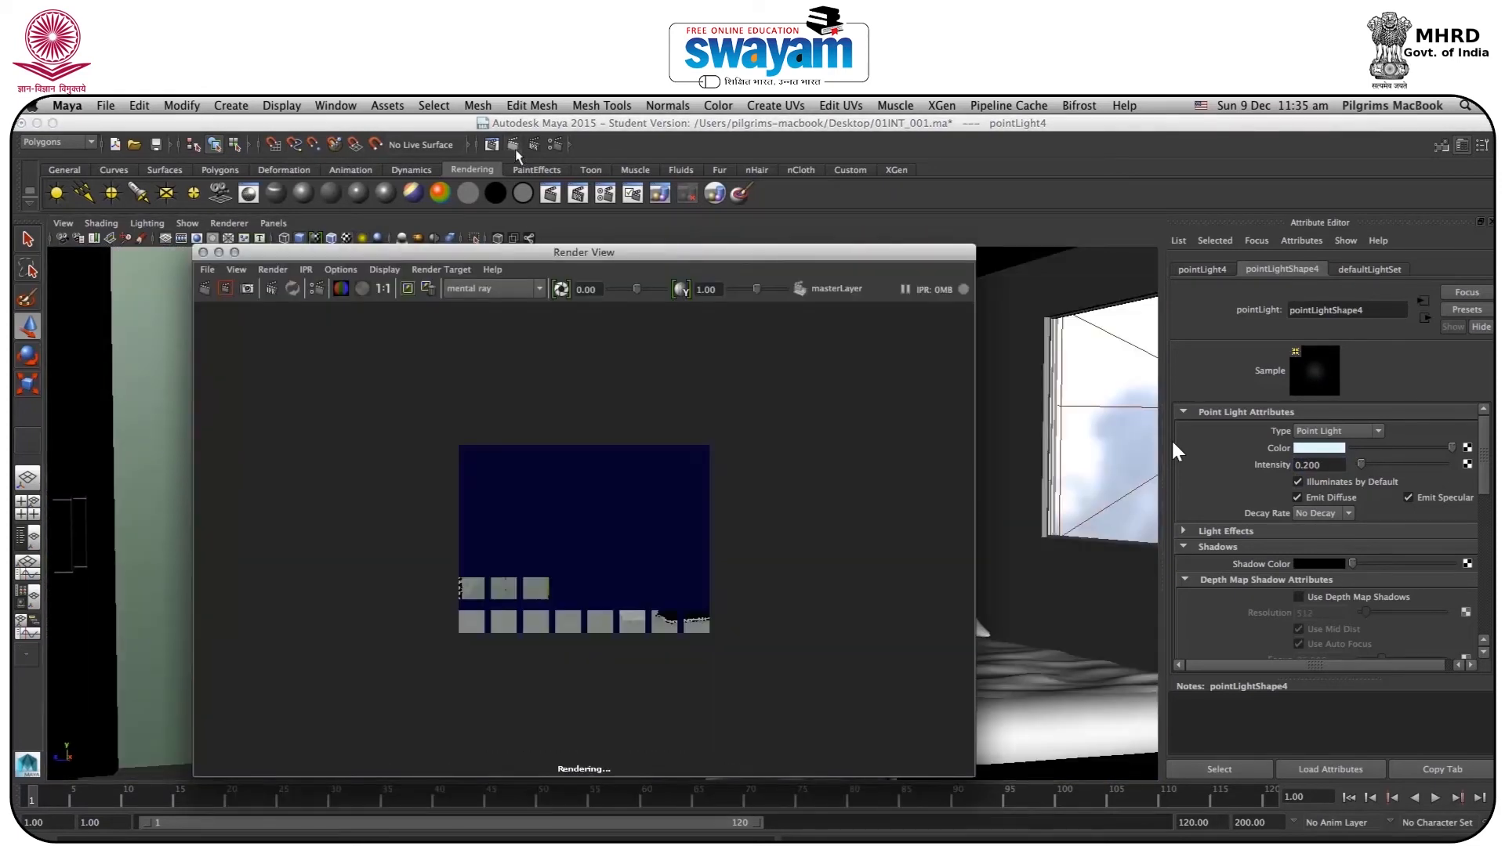